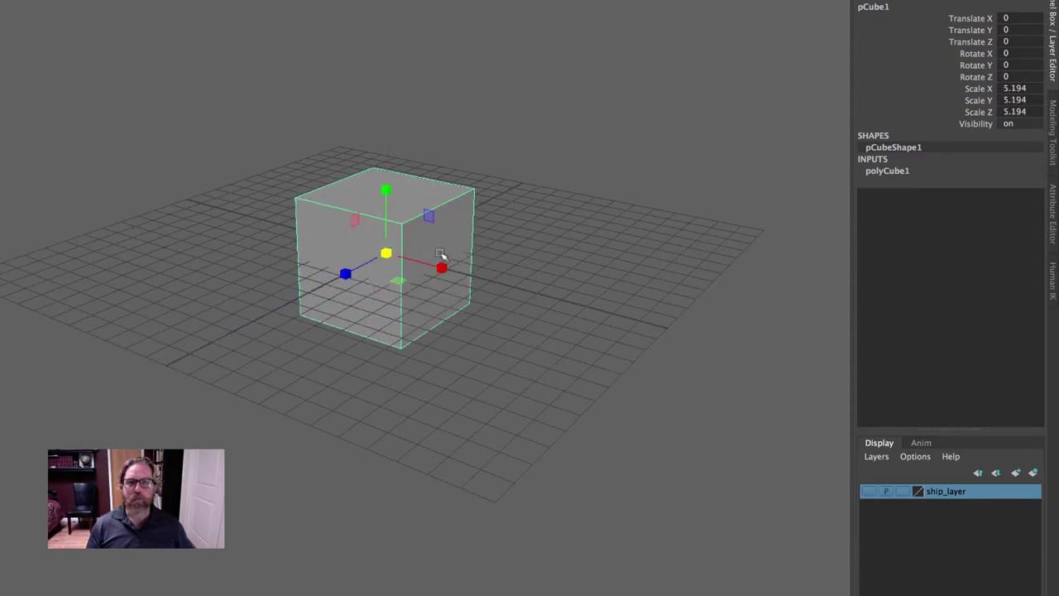
# Extrude the cube's +X side face outward by about 6.39 units
pyautogui.moveTo(448, 230); pyautogui.dragTo(441, 246, button='right')
pyautogui.click(445, 245)
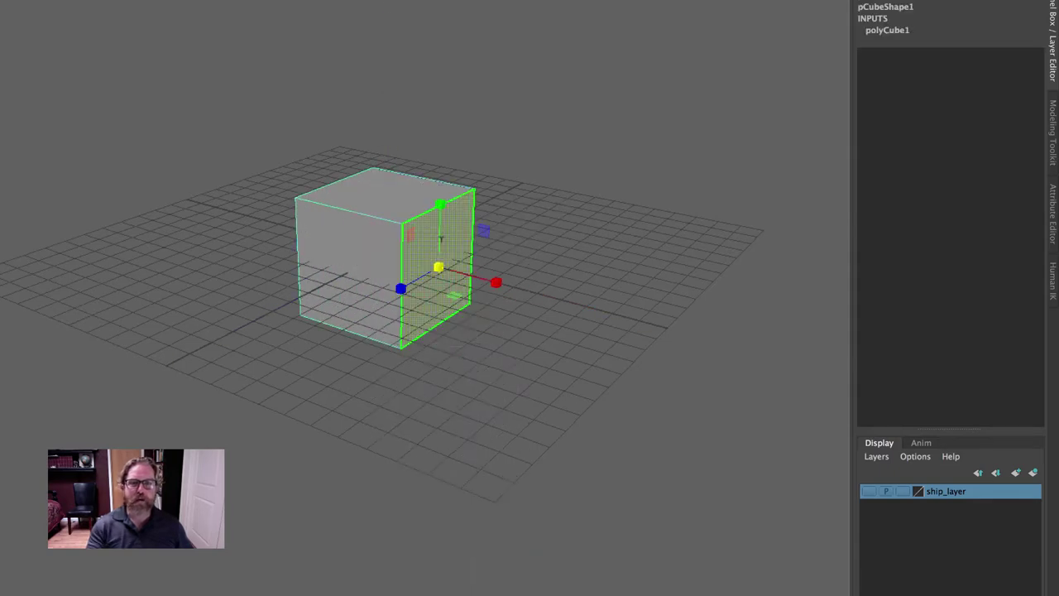
pyautogui.click(1053, 149)
pyautogui.click(908, 348)
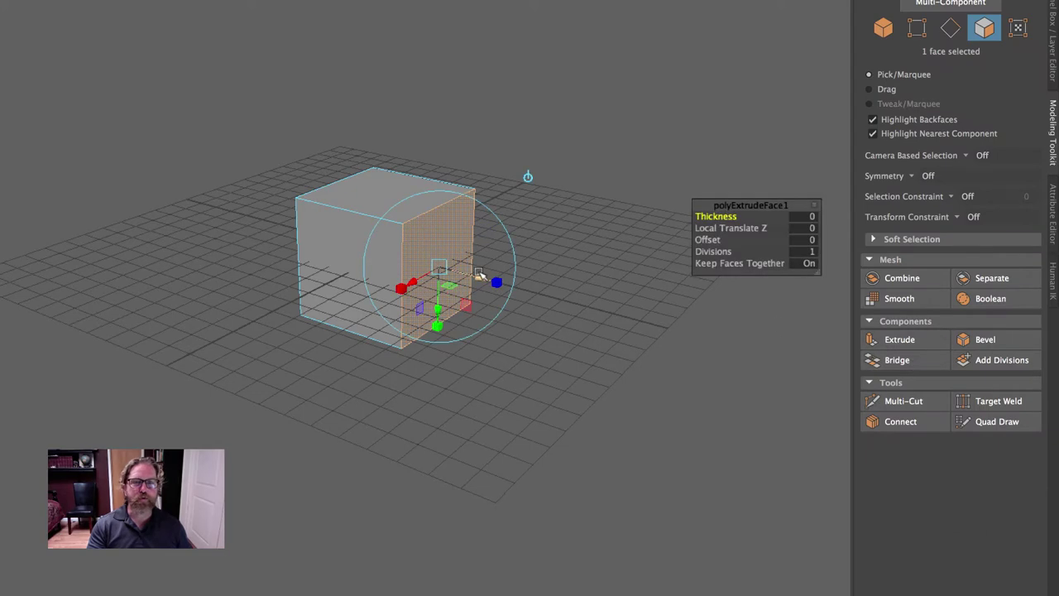
pyautogui.moveTo(494, 279); pyautogui.dragTo(645, 319)
pyautogui.keyDown('alt'); pyautogui.moveTo(723, 345); pyautogui.dragTo(539, 329); pyautogui.keyUp('alt')
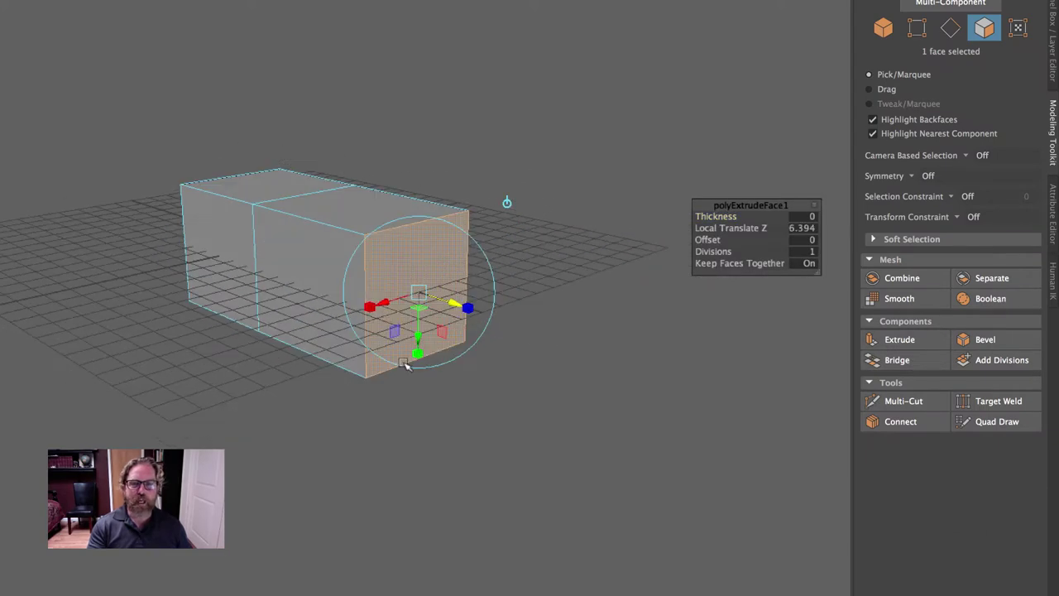
# Reduce the extruded end face's height, then scale the face uniformly about its centre
pyautogui.moveTo(418, 354); pyautogui.dragTo(417, 323)
pyautogui.keyDown('alt'); pyautogui.moveTo(457, 353); pyautogui.dragTo(667, 373, button='right'); pyautogui.keyUp('alt')
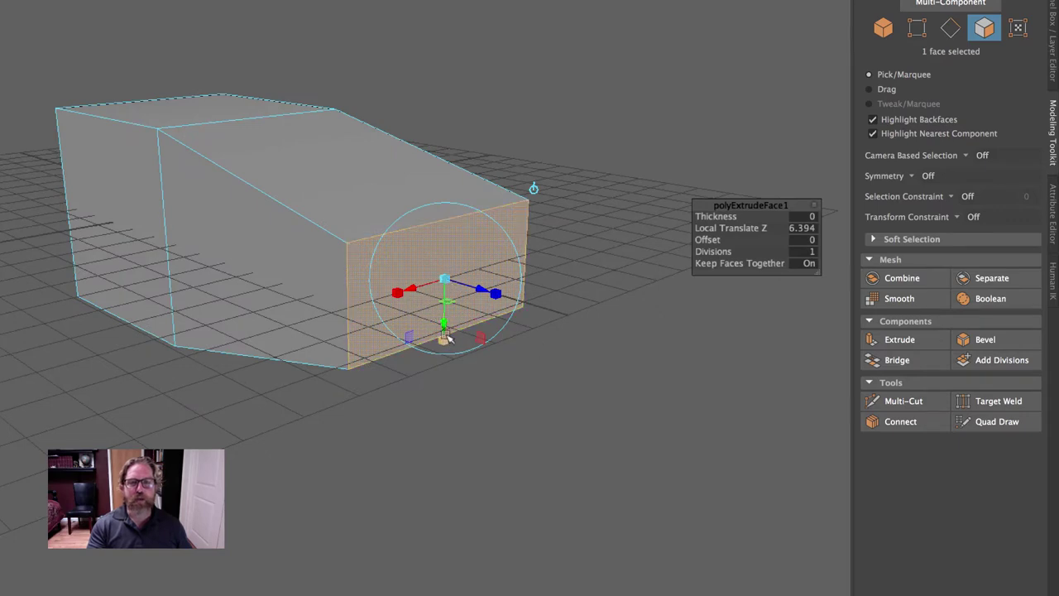
pyautogui.moveTo(446, 281); pyautogui.dragTo(431, 281)
pyautogui.keyDown('alt'); pyautogui.moveTo(592, 371); pyautogui.dragTo(563, 371); pyautogui.keyUp('alt')
# Undo the single-face extrusion and its scaling to restore the plain cube
pyautogui.press('z')
pyautogui.press('z')
pyautogui.press('z')
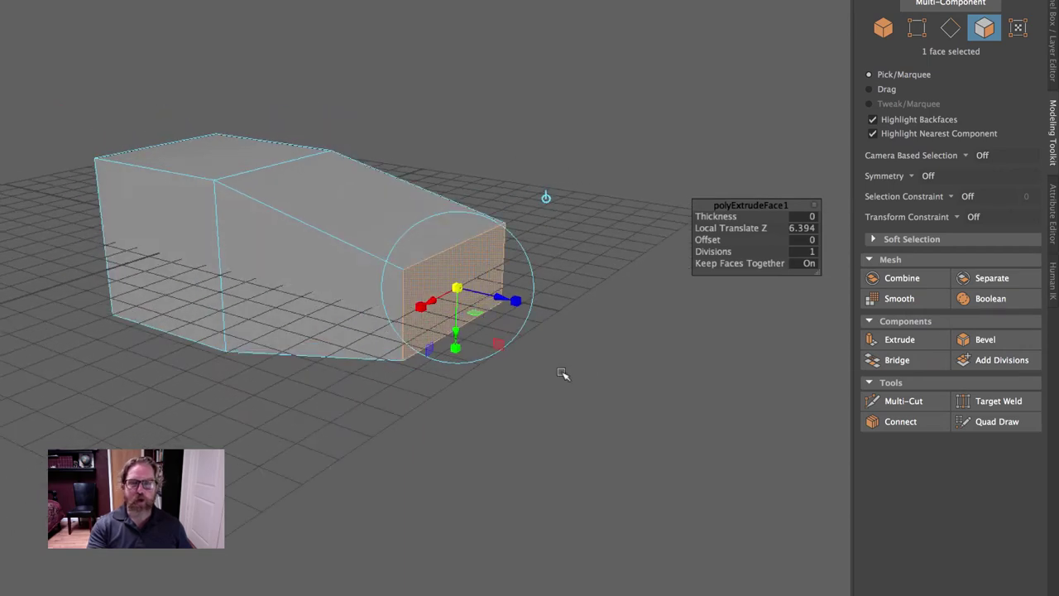
pyautogui.press('z')
pyautogui.press('z')
pyautogui.press('z')
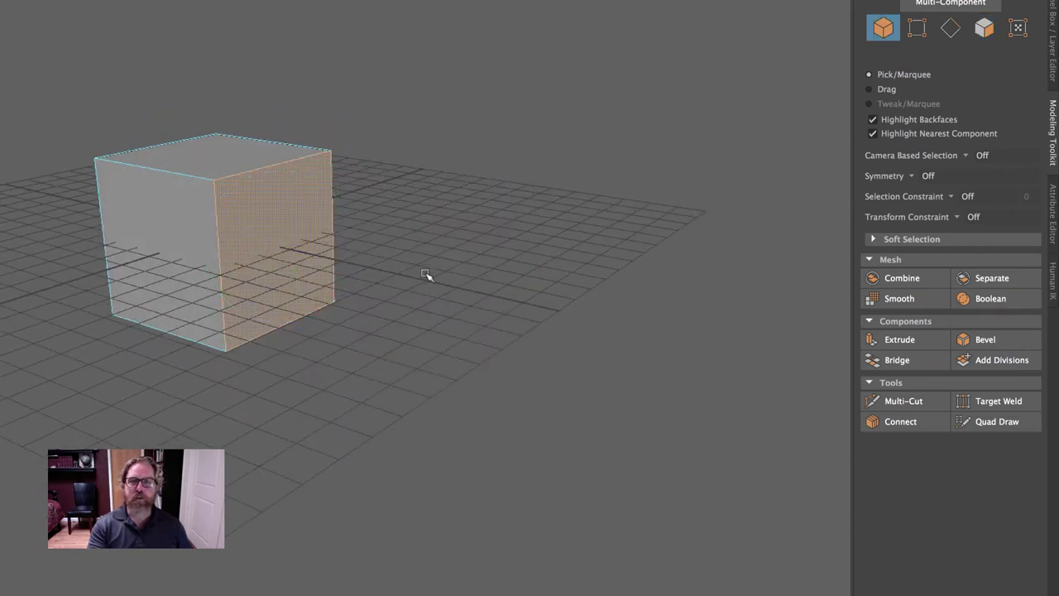
# Select the cube's +X side face together with the opposite side face
pyautogui.click(295, 229)
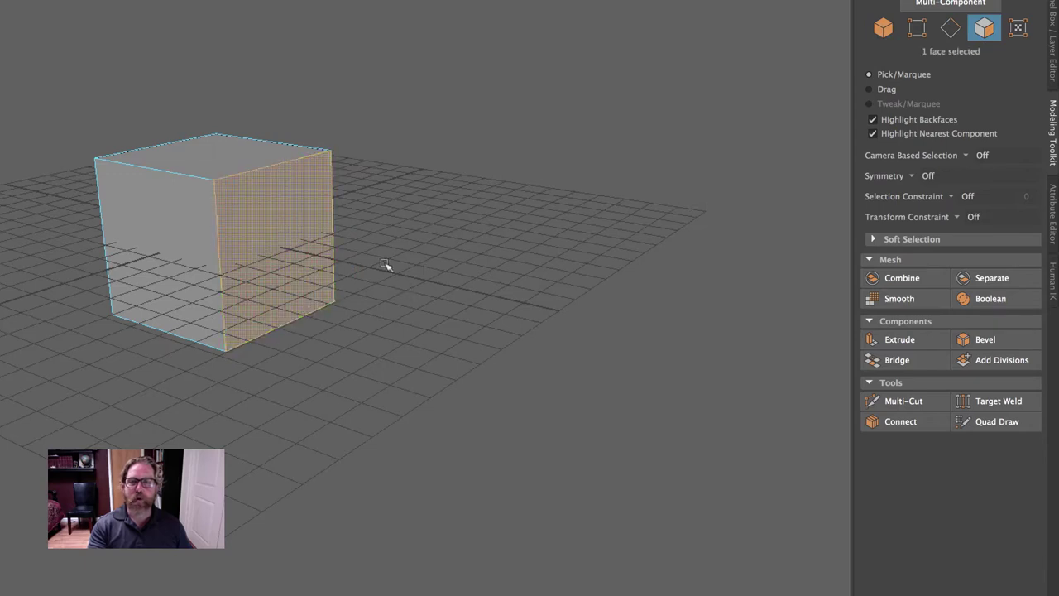
pyautogui.keyDown('alt'); pyautogui.moveTo(397, 293); pyautogui.dragTo(449, 309); pyautogui.keyUp('alt')
pyautogui.keyDown('shift'); pyautogui.click(256, 274); pyautogui.keyUp('shift')
# Extrude both selected side faces outward by about 6.52 units and reduce the height of their ends
pyautogui.click(887, 340)
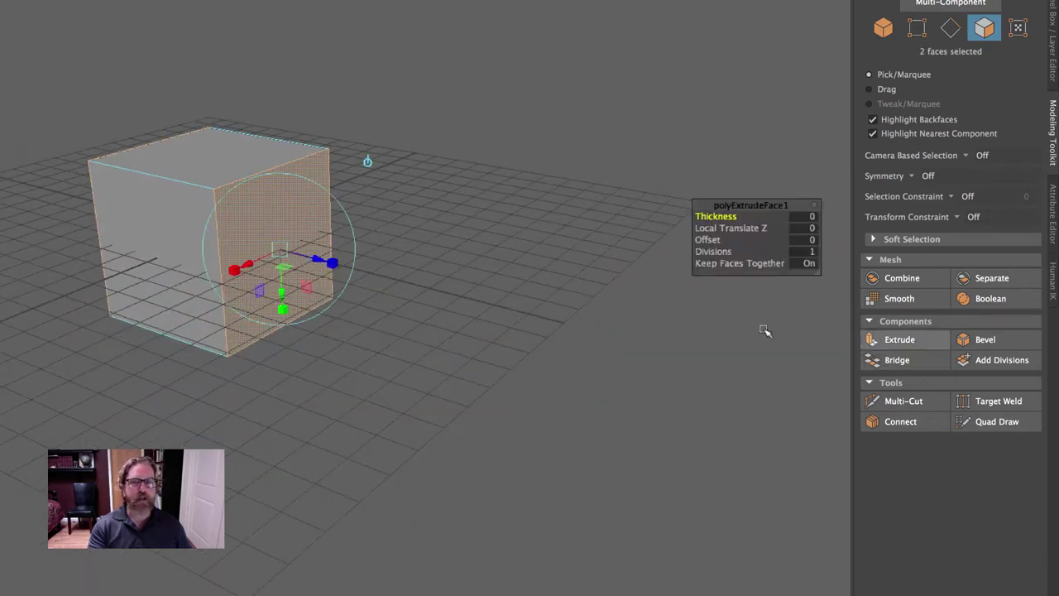
pyautogui.moveTo(337, 261); pyautogui.dragTo(521, 301)
pyautogui.moveTo(463, 357); pyautogui.dragTo(462, 317)
pyautogui.keyDown('alt'); pyautogui.moveTo(364, 348); pyautogui.dragTo(322, 354); pyautogui.keyUp('alt')
pyautogui.keyDown('alt'); pyautogui.moveTo(322, 354); pyautogui.dragTo(475, 375, button='middle'); pyautogui.keyUp('alt')
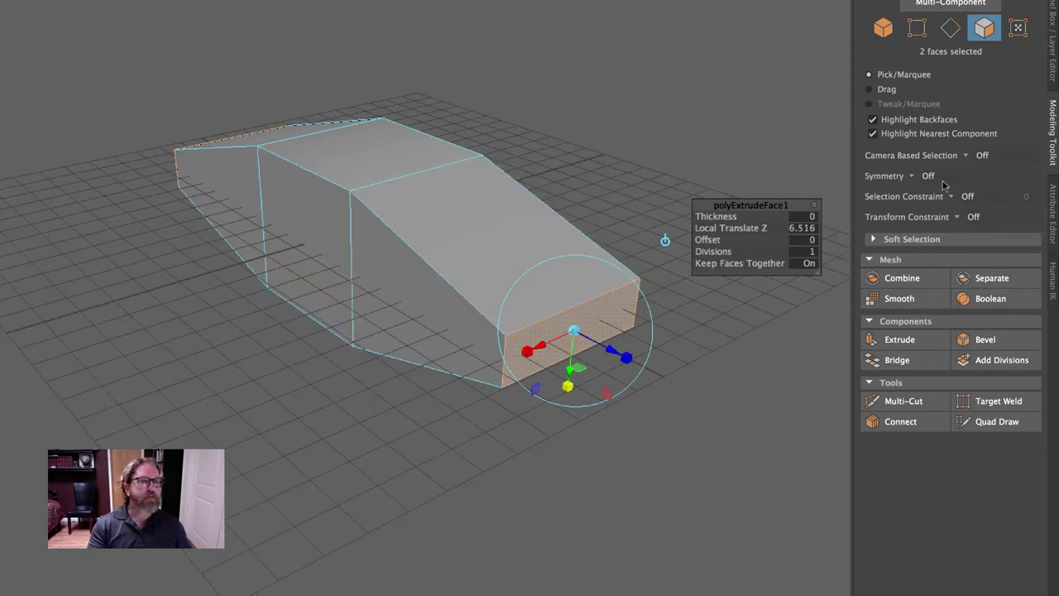
# Undo the two-sided extrusion and its height scaling
pyautogui.press('super+z')
pyautogui.press('super+z')
pyautogui.press('super+z')
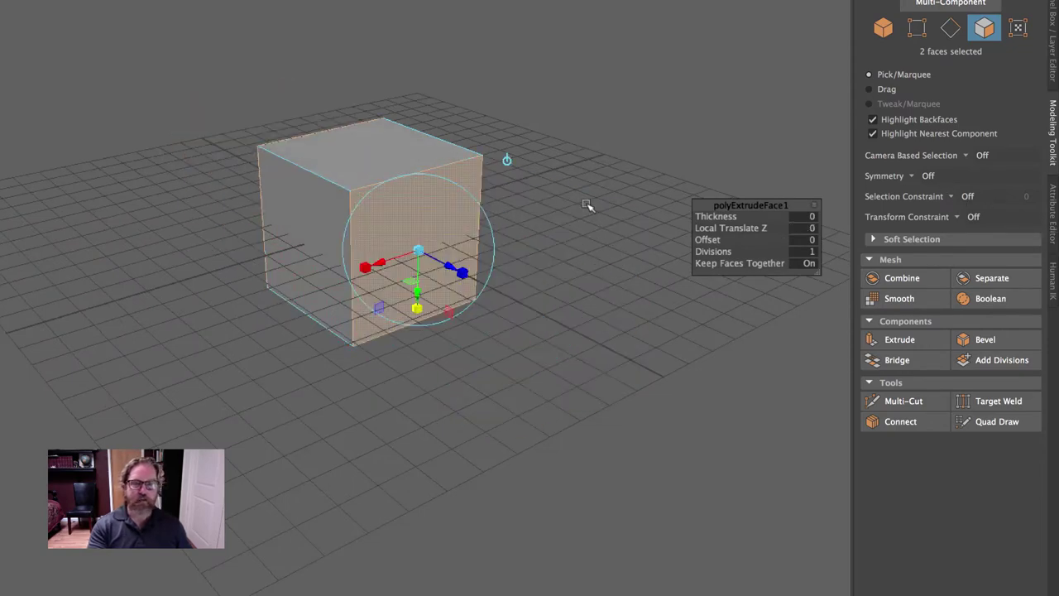
# Set symmetry to Object X and try extruding both side faces by about 3.94 units with scaled-down ends
pyautogui.click(912, 177)
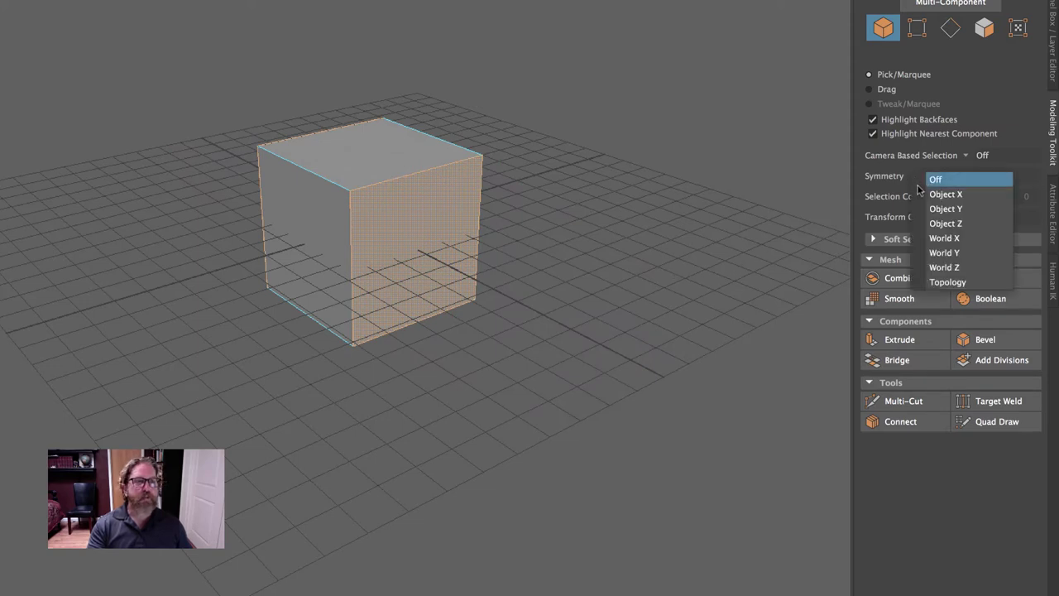
pyautogui.click(934, 189)
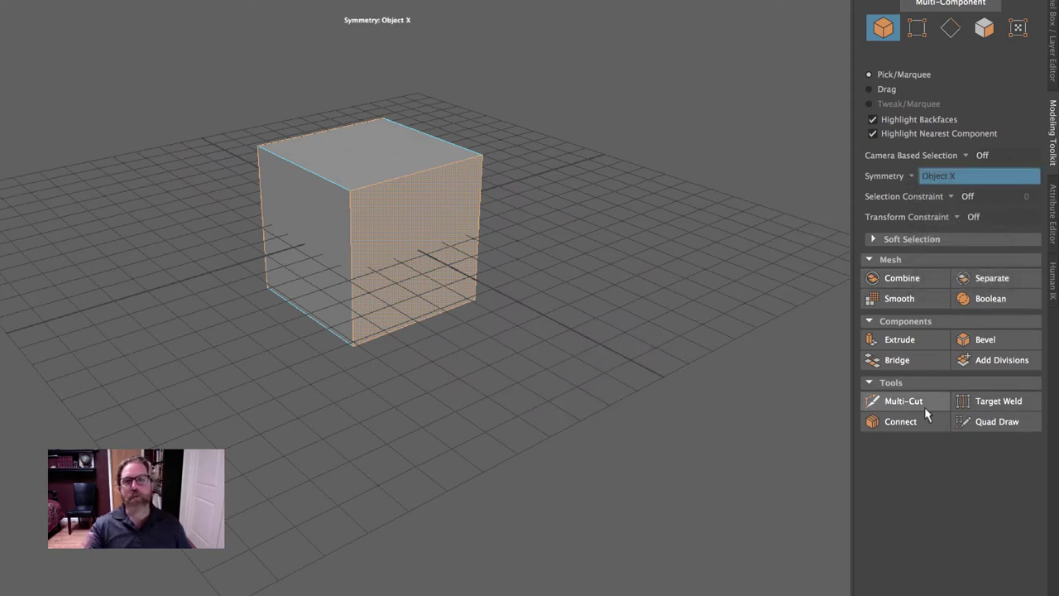
pyautogui.click(889, 340)
pyautogui.keyDown('alt'); pyautogui.moveTo(472, 248); pyautogui.dragTo(508, 272); pyautogui.keyUp('alt')
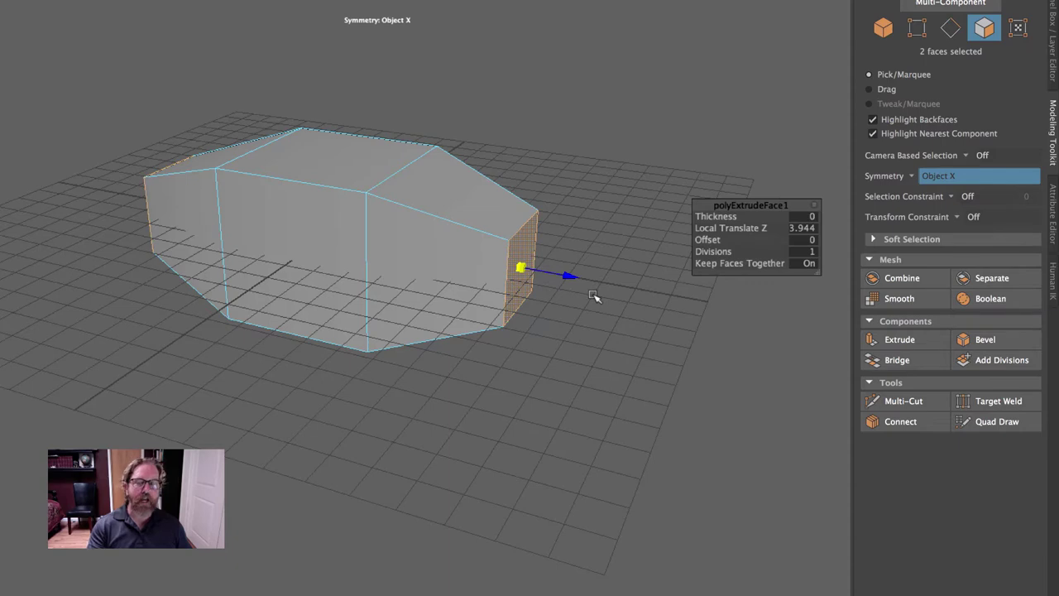
# Undo the symmetric extrusion changes and set symmetry back to Off
pyautogui.hotkey('ctrl', 'z')
pyautogui.hotkey('ctrl', 'z')
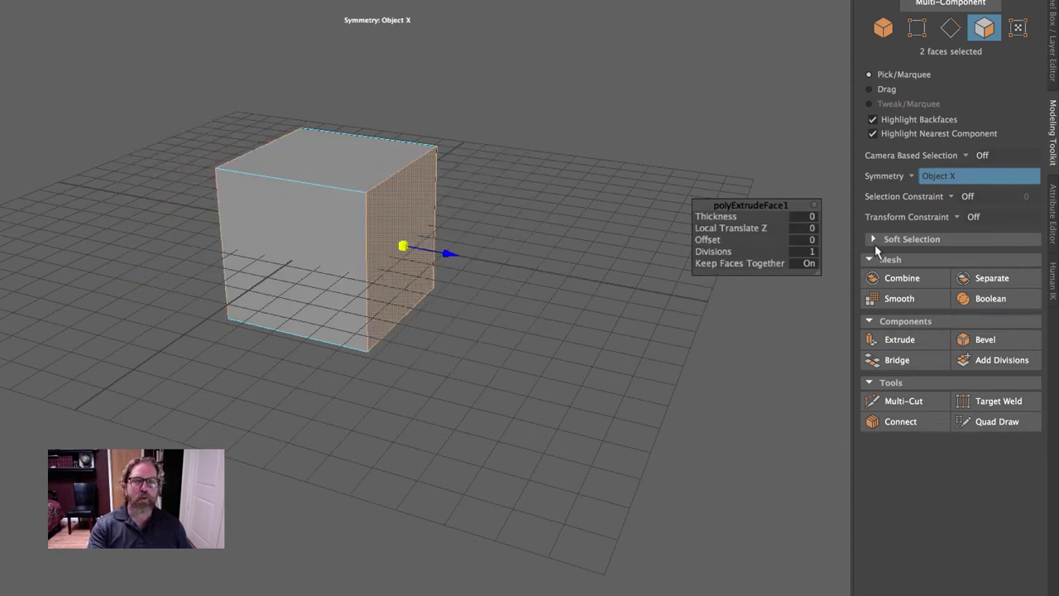
pyautogui.click(917, 177)
pyautogui.click(935, 196)
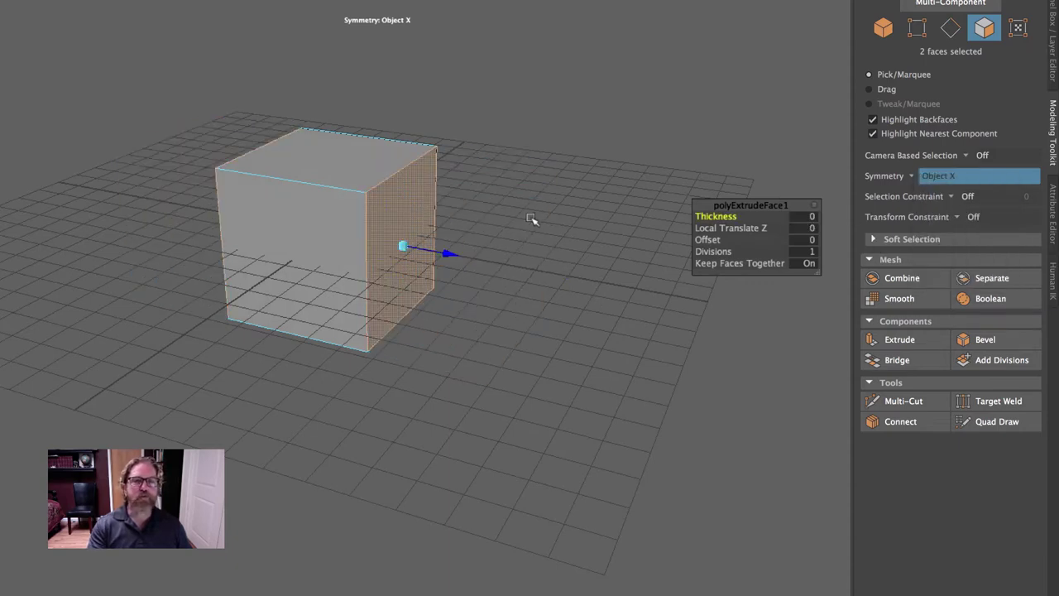
pyautogui.click(912, 176)
pyautogui.click(935, 177)
# Extrude both side faces outward by 4.2 units, shrink the height of their ends and return to object mode
pyautogui.keyDown('alt'); pyautogui.moveTo(485, 229); pyautogui.dragTo(460, 229); pyautogui.keyUp('alt')
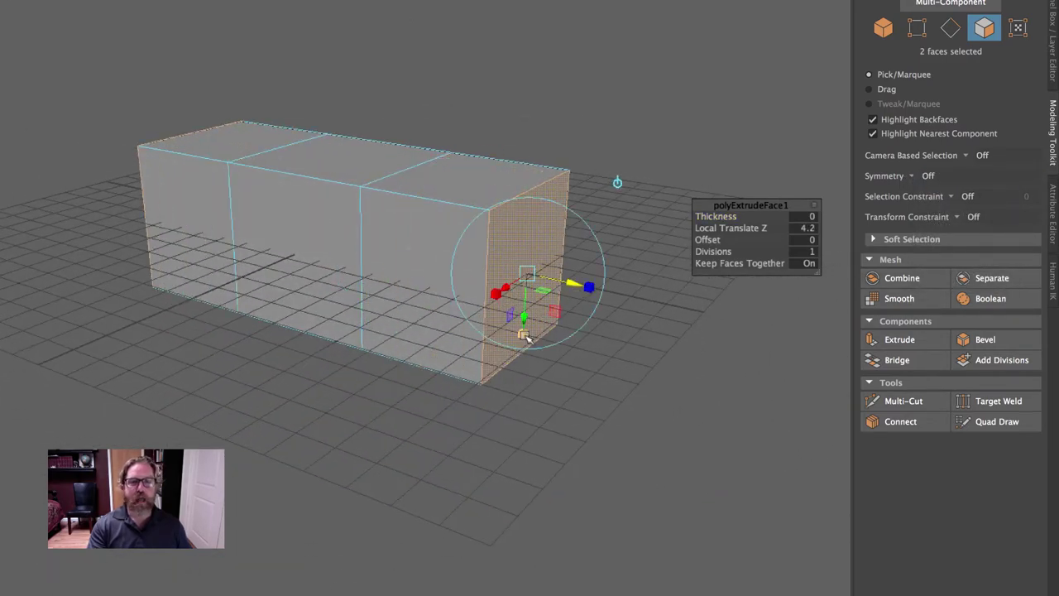
pyautogui.moveTo(527, 337); pyautogui.dragTo(519, 296)
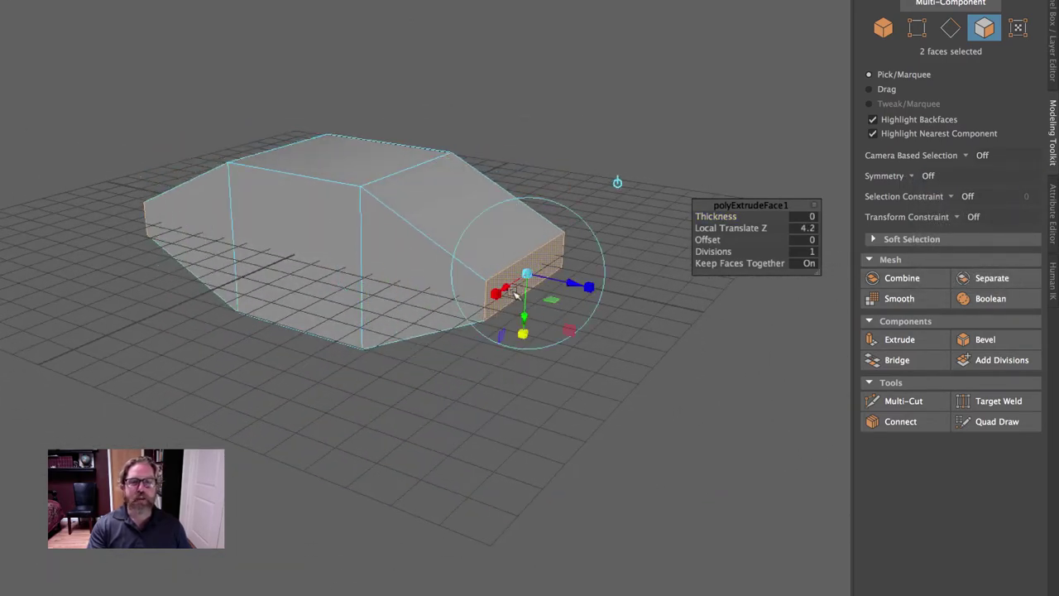
pyautogui.moveTo(438, 193); pyautogui.dragTo(554, 124, button='right')
pyautogui.keyDown('alt'); pyautogui.moveTo(575, 151); pyautogui.dragTo(557, 166); pyautogui.keyUp('alt')
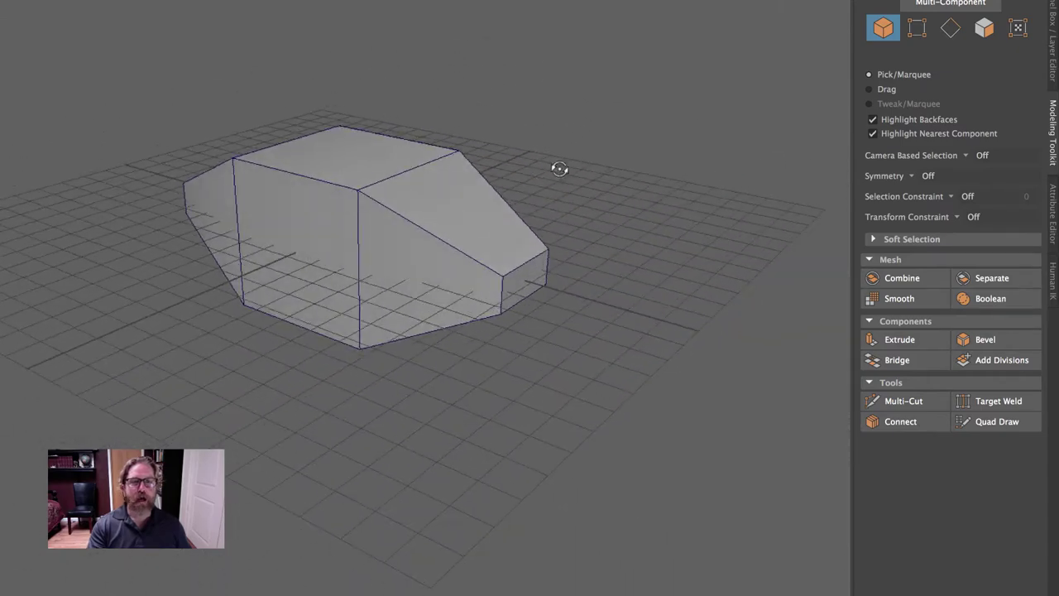
# Select the small end face on the mesh's +X side and switch the viewport to wireframe display
pyautogui.rightClick(518, 268)
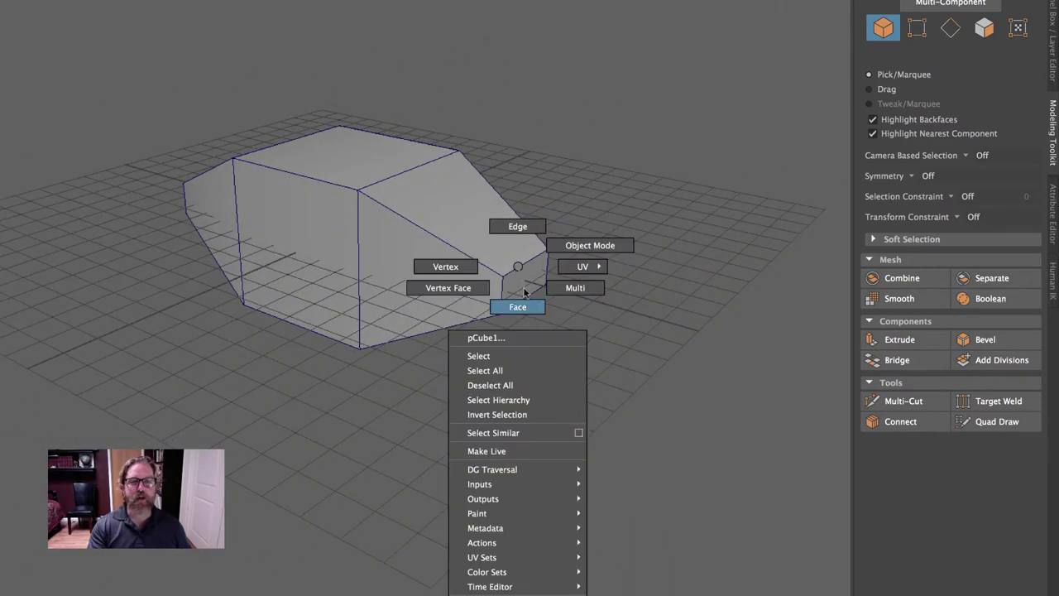
pyautogui.click(526, 301)
pyautogui.click(529, 284)
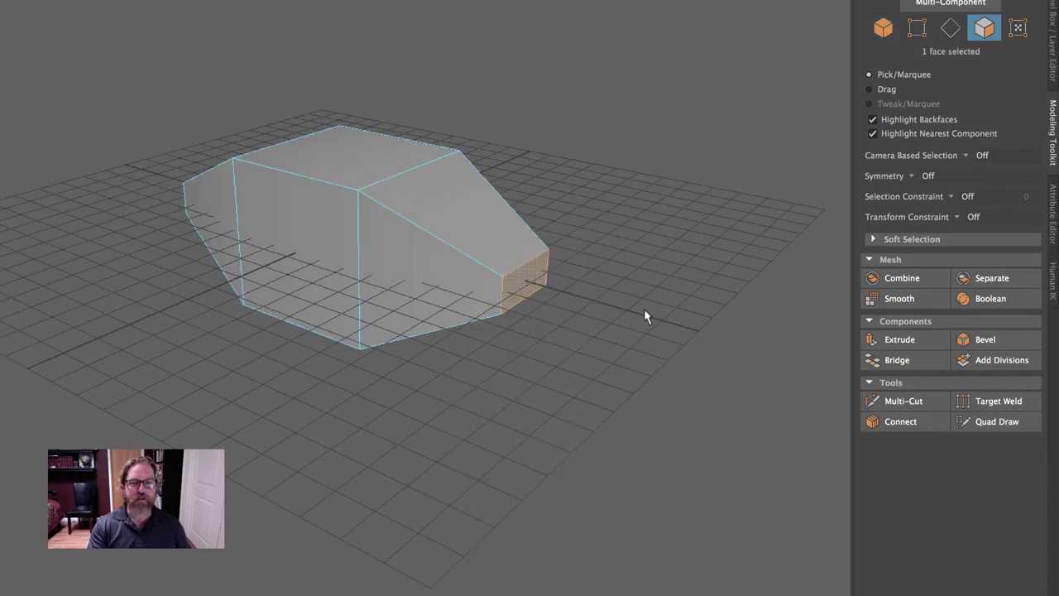
pyautogui.press('4')
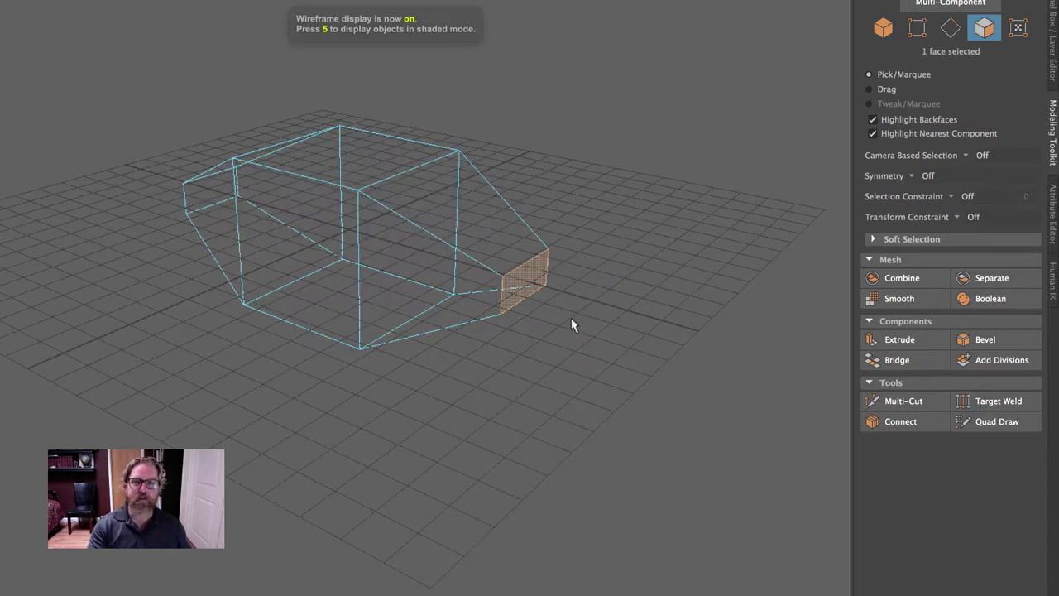
# Set symmetry to Object X and rotate the two end faces about the Y axis to angle them in mirrored directions
pyautogui.click(912, 174)
pyautogui.click(932, 200)
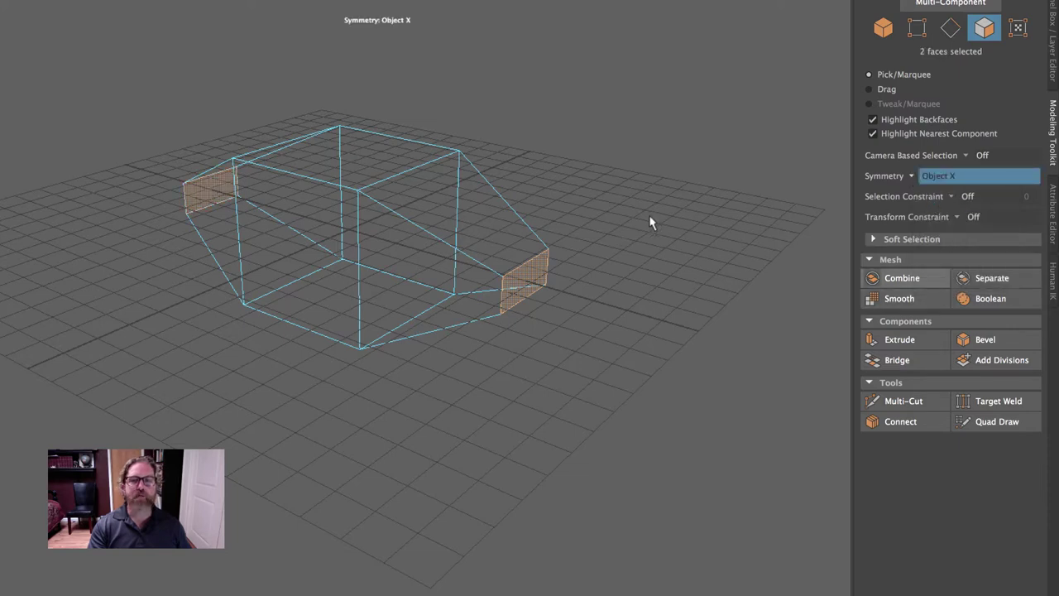
pyautogui.press('e')
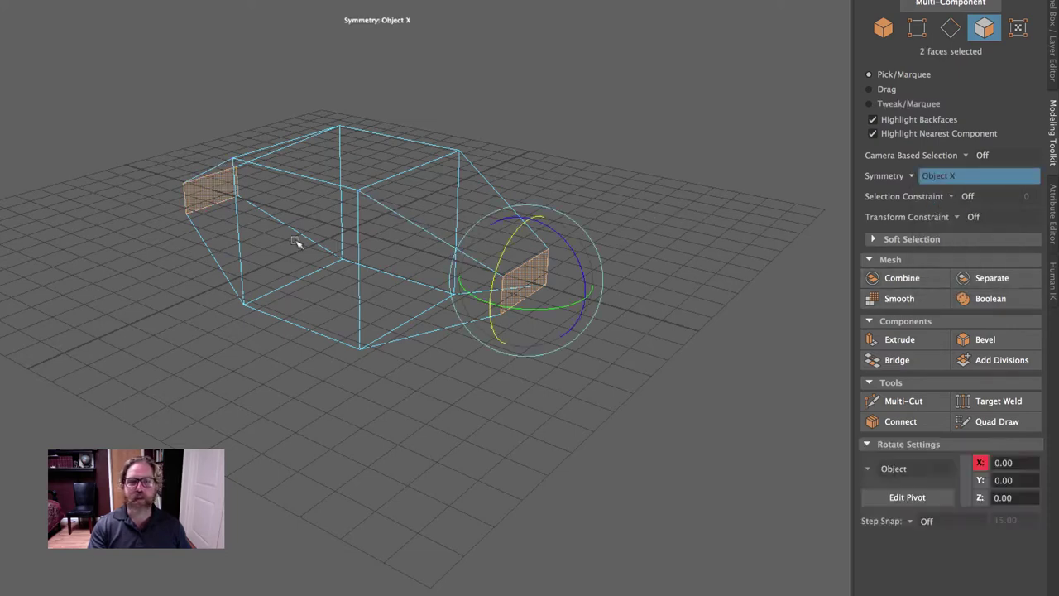
pyautogui.moveTo(560, 318); pyautogui.dragTo(558, 414)
pyautogui.moveTo(550, 332)
pyautogui.mouseDown()
pyautogui.moveTo(586, 307)
pyautogui.moveTo(581, 258)
pyautogui.moveTo(561, 331)
pyautogui.mouseUp()
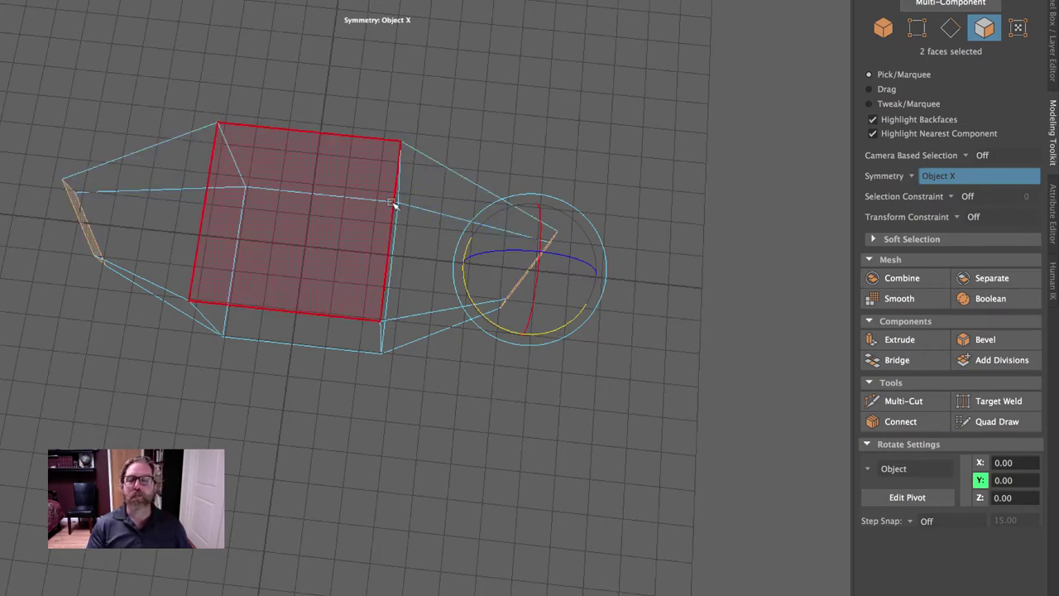
# Return the mesh to object mode with nothing selected and restore shaded display
pyautogui.keyDown('alt'); pyautogui.moveTo(366, 253); pyautogui.dragTo(447, 198); pyautogui.keyUp('alt')
pyautogui.moveTo(447, 196); pyautogui.dragTo(507, 174, button='right')
pyautogui.click(512, 114)
pyautogui.keyDown('alt'); pyautogui.moveTo(513, 113); pyautogui.dragTo(528, 158); pyautogui.keyUp('alt')
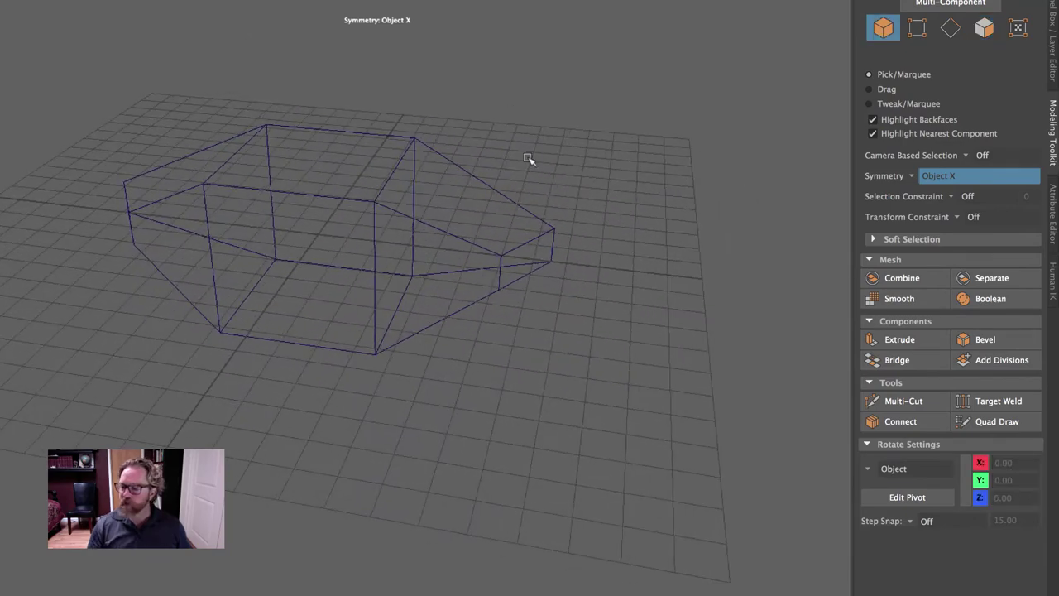
pyautogui.press('5')
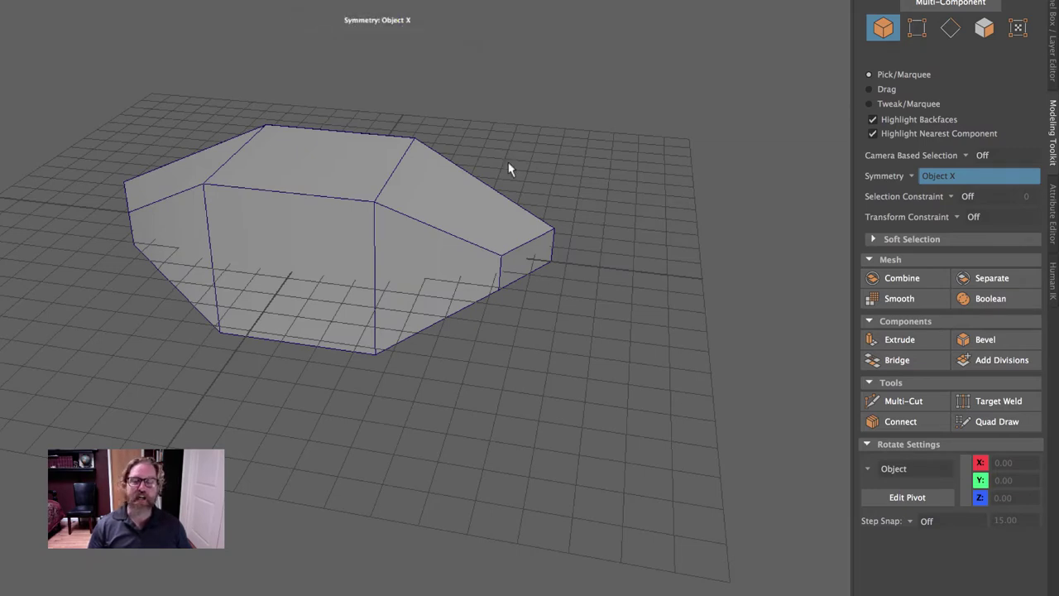
pyautogui.keyDown('alt'); pyautogui.moveTo(489, 177); pyautogui.dragTo(418, 228); pyautogui.keyUp('alt')
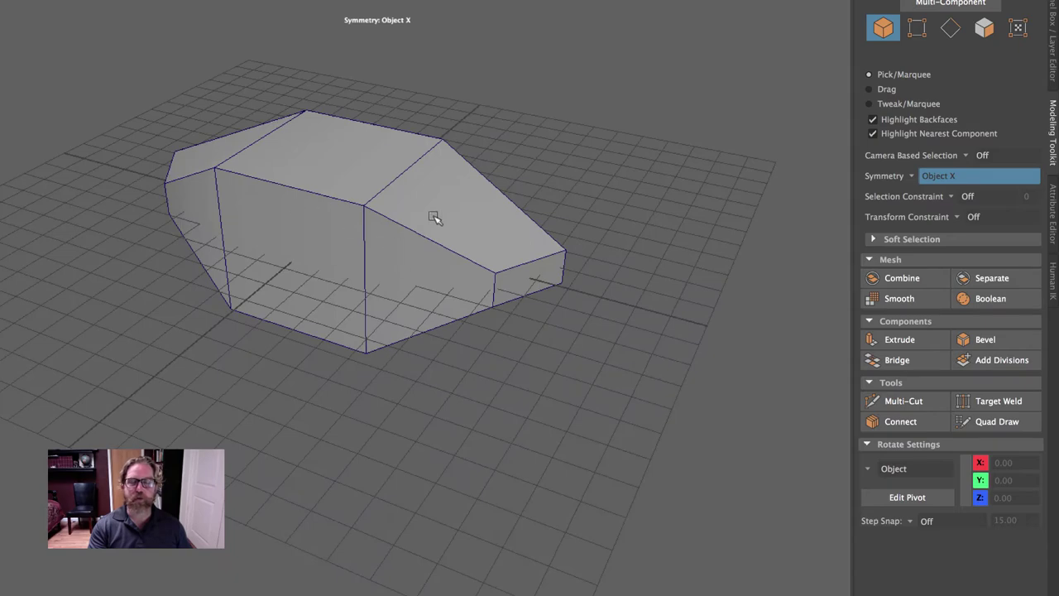
# Select all faces of the tapered section on the mesh's +X side only
pyautogui.moveTo(448, 214); pyautogui.dragTo(468, 278, button='right')
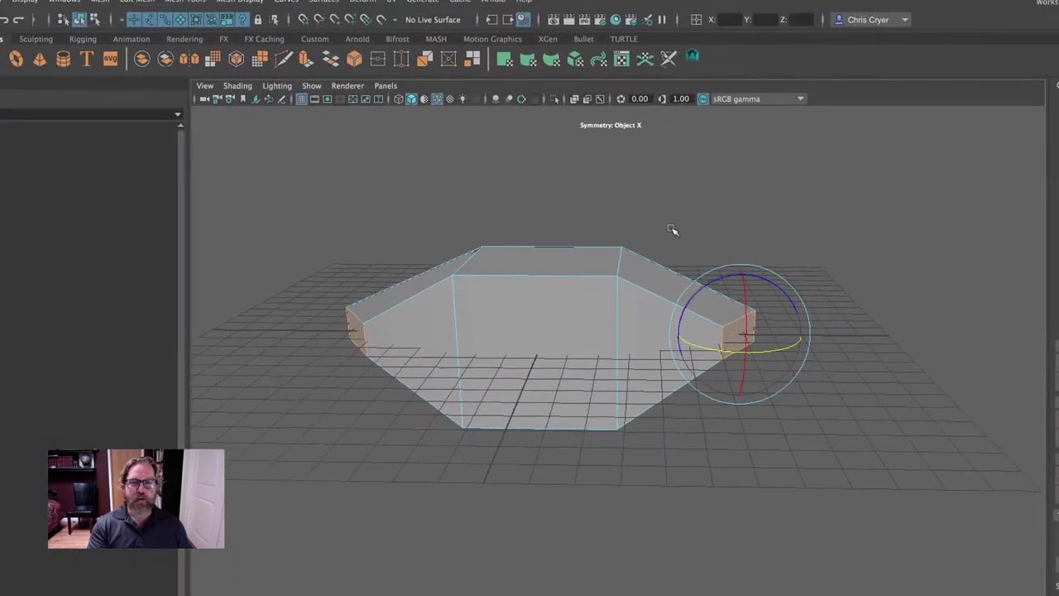
pyautogui.moveTo(672, 229); pyautogui.dragTo(801, 449)
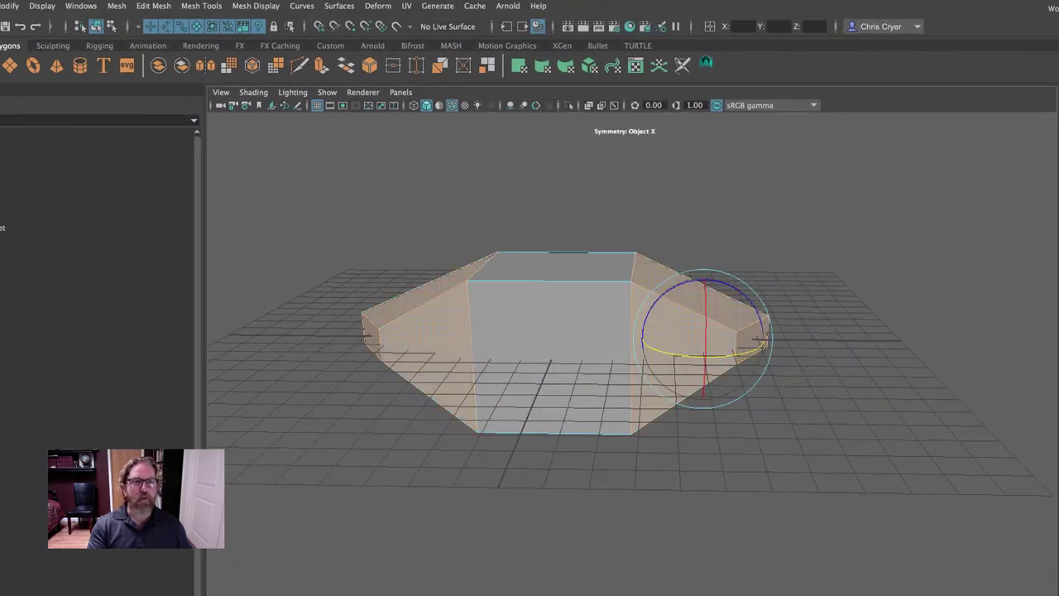
pyautogui.click(892, 278)
pyautogui.keyDown('alt'); pyautogui.moveTo(918, 302); pyautogui.dragTo(868, 307); pyautogui.keyUp('alt')
pyautogui.moveTo(707, 238); pyautogui.dragTo(756, 377)
# Extract the selected tapered-section faces from the mesh
pyautogui.click(153, 7)
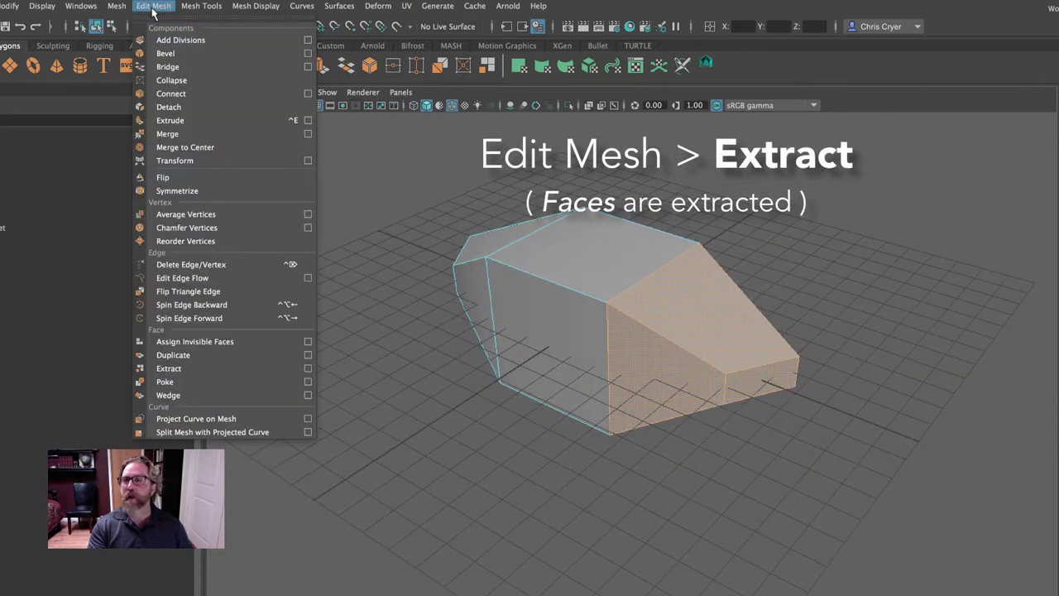
pyautogui.click(215, 367)
pyautogui.click(590, 473)
# Move the extracted section away from the body along the X axis and return to object mode
pyautogui.doubleClick(677, 344)
pyautogui.press('w')
pyautogui.moveTo(761, 392); pyautogui.dragTo(852, 450)
pyautogui.keyDown('alt'); pyautogui.moveTo(660, 431); pyautogui.dragTo(780, 348); pyautogui.keyUp('alt')
pyautogui.moveTo(788, 321); pyautogui.dragTo(841, 297, button='right')
pyautogui.click(858, 250)
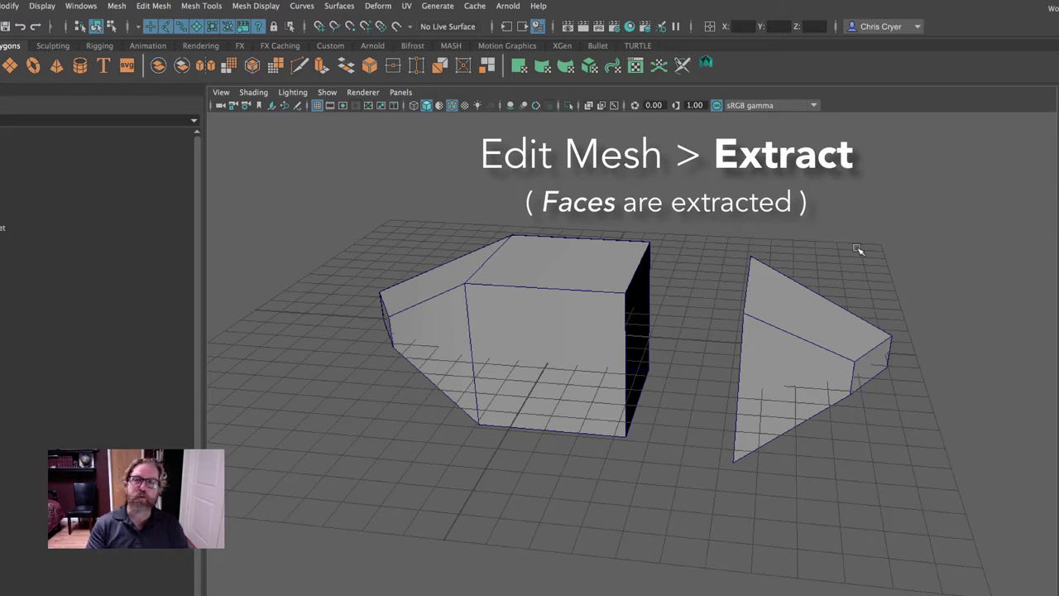
# Undo the section's move and extraction, and return the whole mesh to object mode with nothing selected
pyautogui.hotkey('ctrl', 'z')
pyautogui.hotkey('ctrl', 'z')
pyautogui.hotkey('ctrl', 'z')
pyautogui.hotkey('ctrl', 'z')
pyautogui.hotkey('ctrl', 'z')
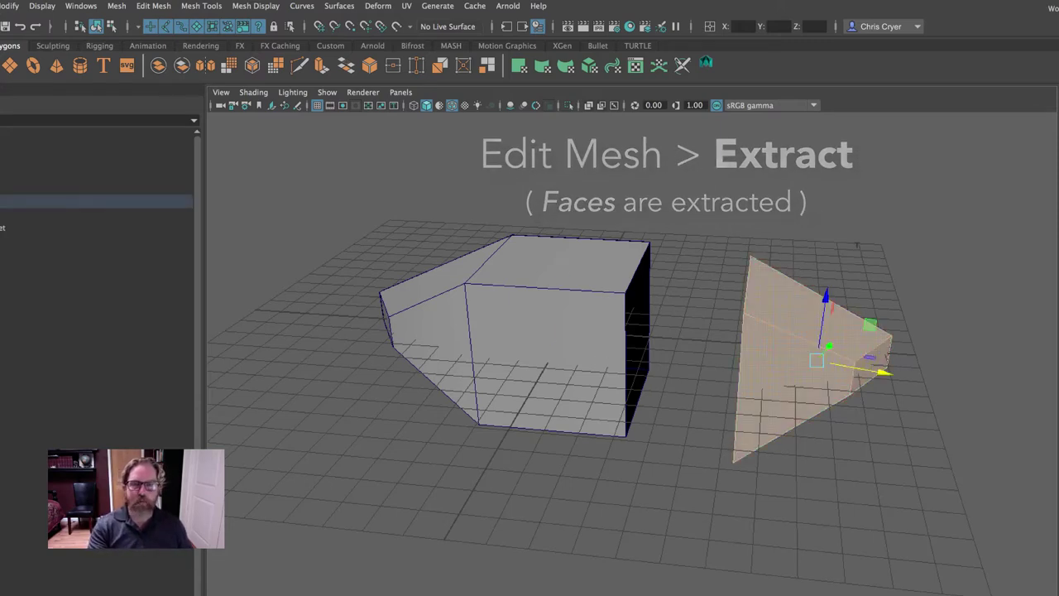
pyautogui.click(836, 244)
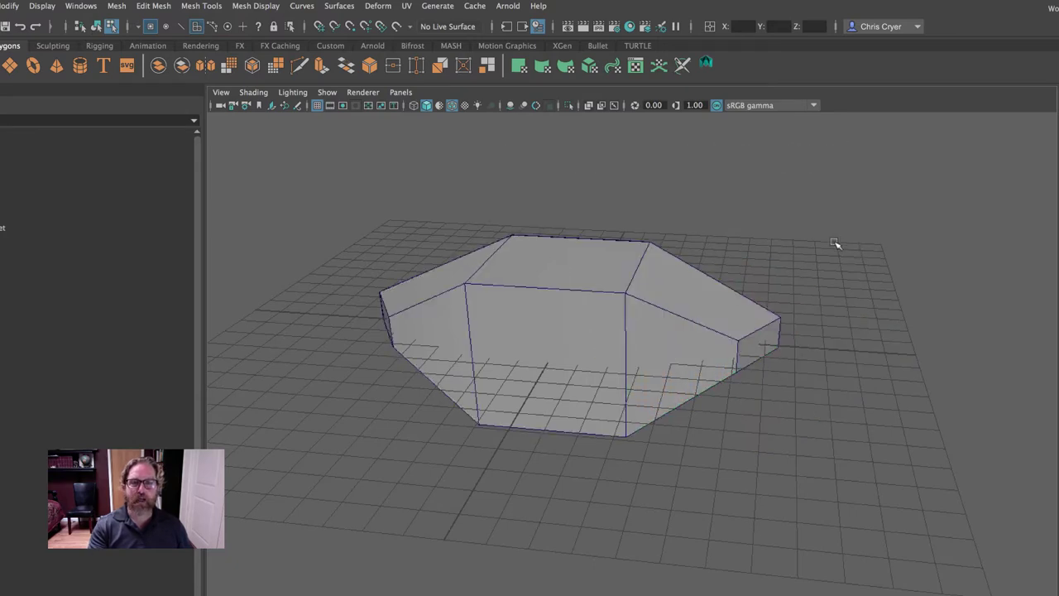
pyautogui.hotkey('ctrl', 'z')
pyautogui.hotkey('ctrl', 'z')
pyautogui.hotkey('ctrl', 'z')
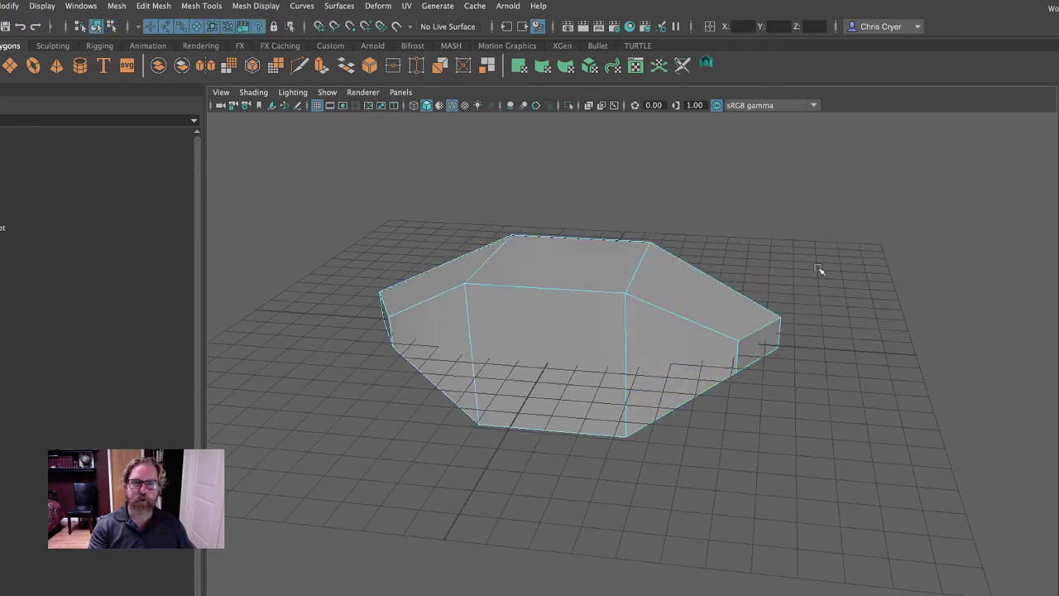
pyautogui.moveTo(666, 319); pyautogui.dragTo(817, 256, button='right')
pyautogui.click(817, 255)
pyautogui.keyDown('alt'); pyautogui.moveTo(818, 257); pyautogui.dragTo(827, 312); pyautogui.keyUp('alt')
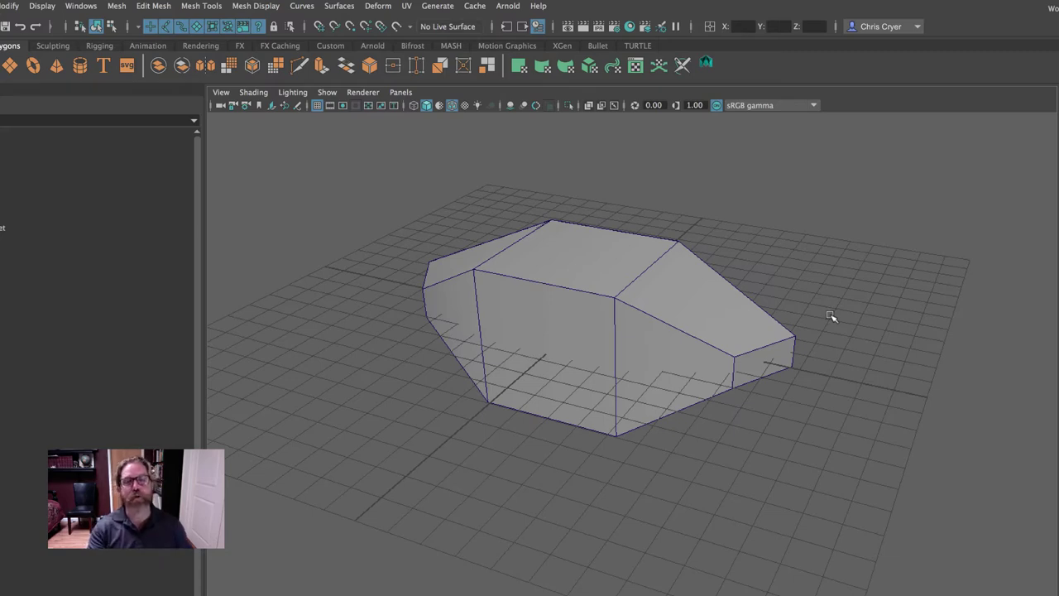
# Select the edge loop where the +X tapered section meets the middle of the body and detach the mesh along it
pyautogui.moveTo(641, 275)
pyautogui.mouseDown(button='right')
pyautogui.moveTo(641, 259)
pyautogui.moveTo(647, 269)
pyautogui.mouseUp(button='right')
pyautogui.doubleClick(647, 268)
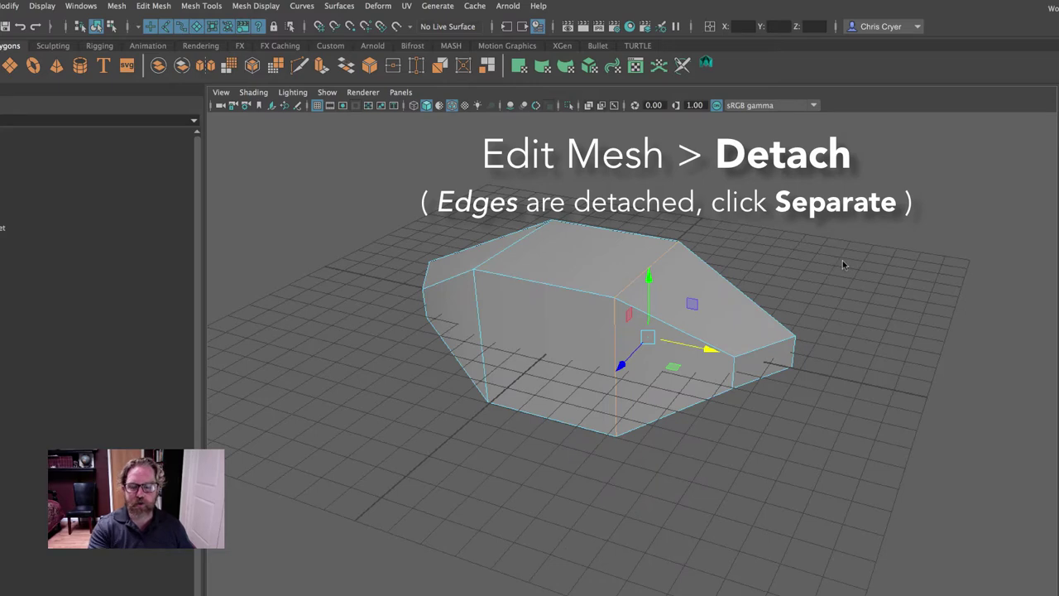
pyautogui.press('4')
pyautogui.press('q')
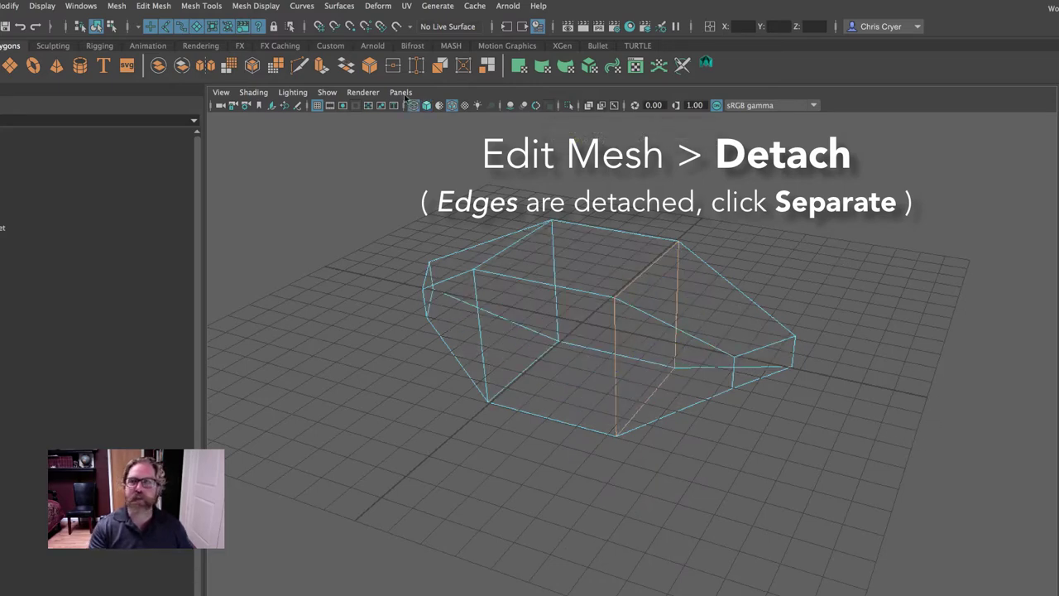
pyautogui.click(154, 7)
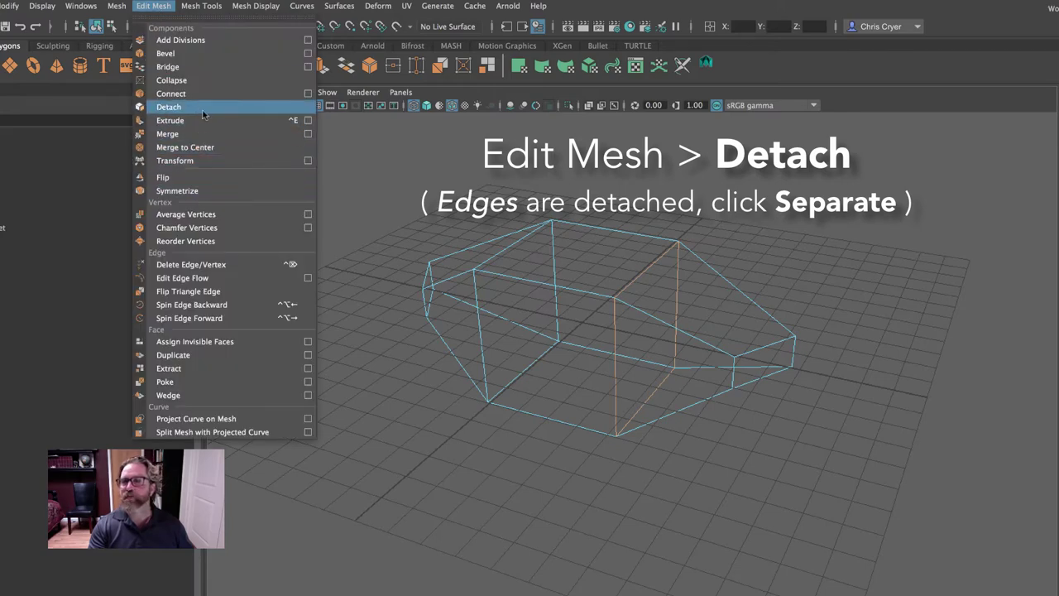
pyautogui.click(169, 109)
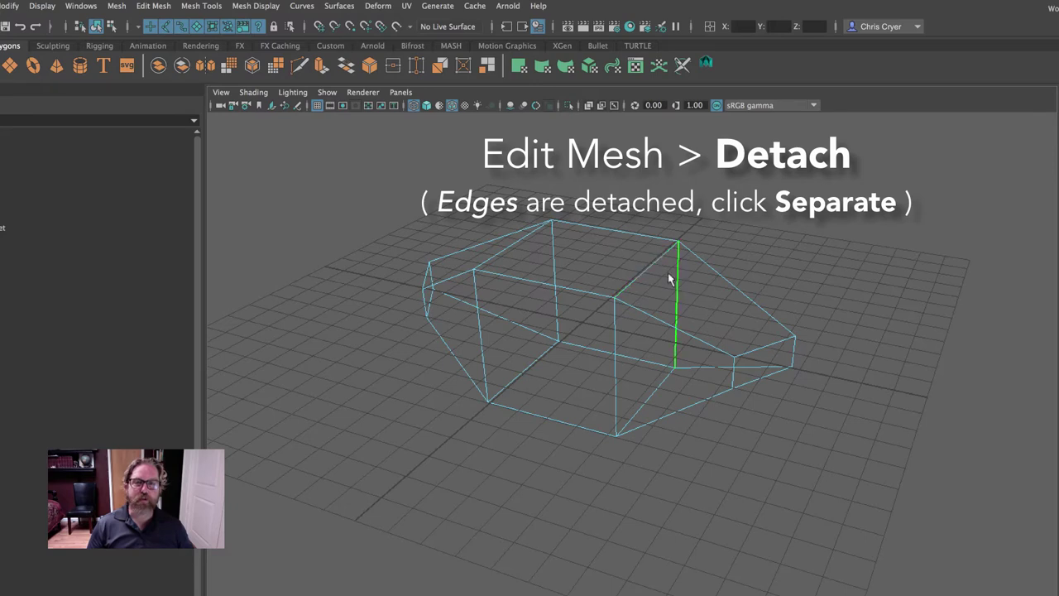
# Separate the detached mesh into two objects in object mode and return the view to shaded display
pyautogui.moveTo(702, 287); pyautogui.dragTo(757, 265, button='right')
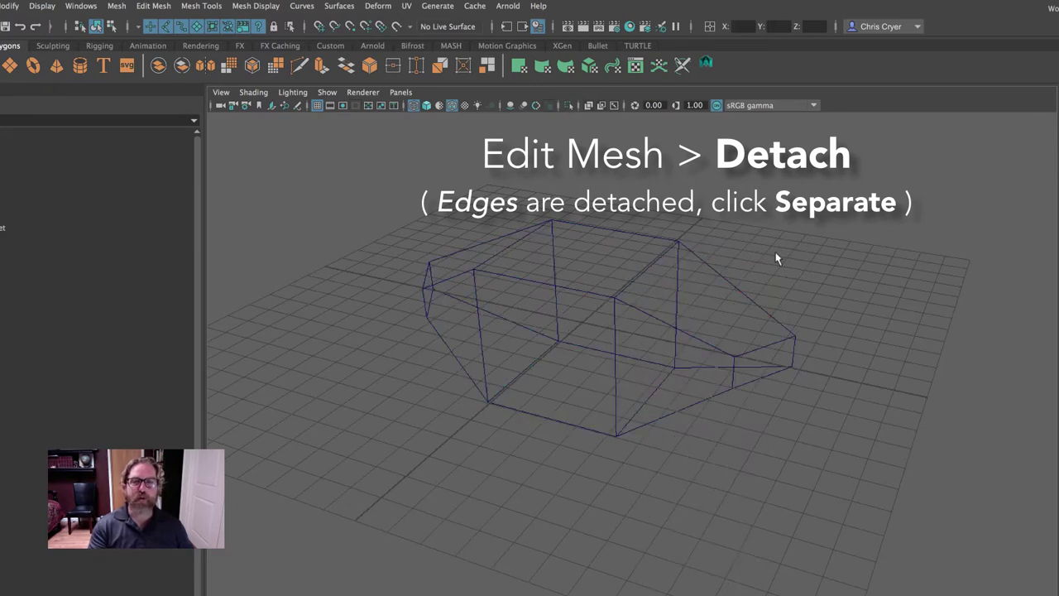
pyautogui.click(786, 330)
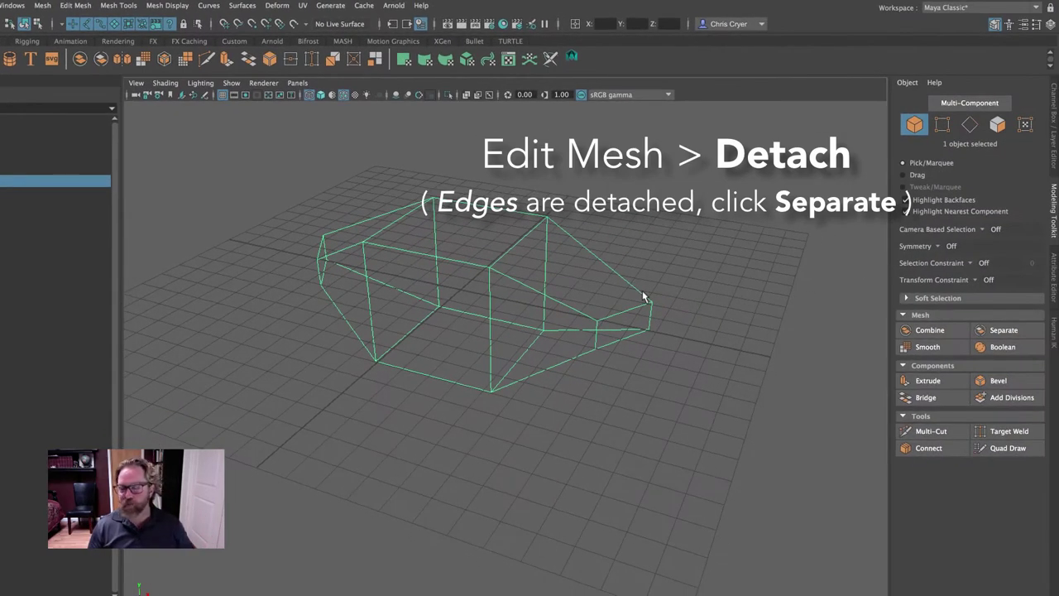
pyautogui.click(1004, 330)
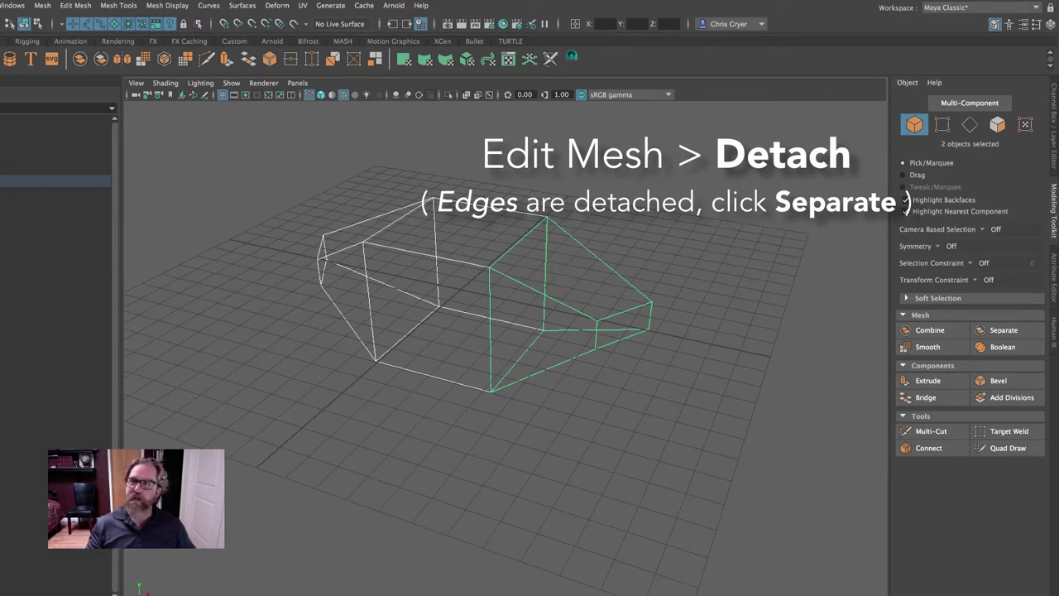
pyautogui.click(75, 5)
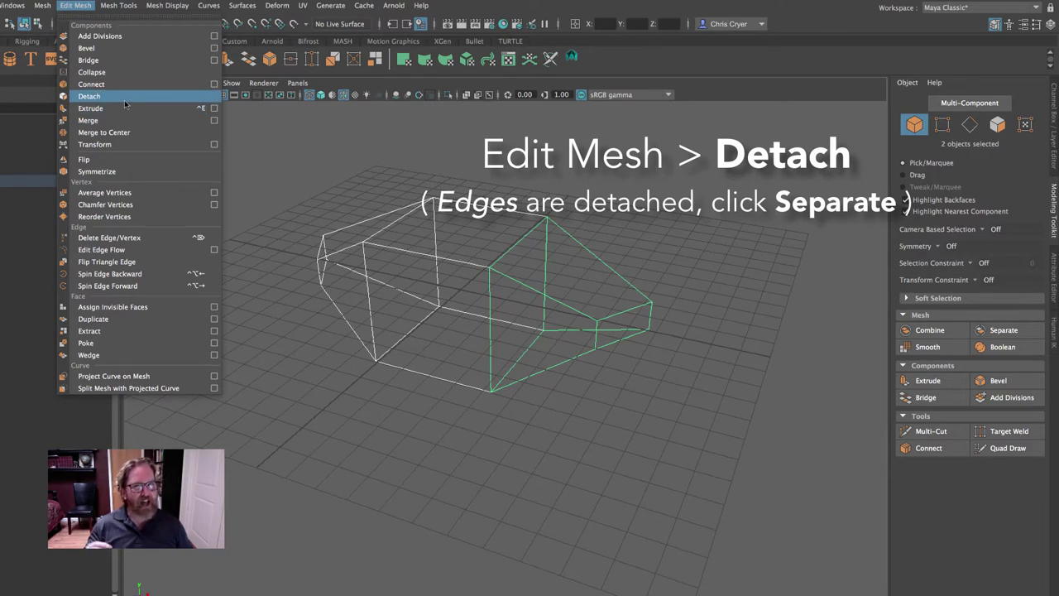
pyautogui.click(582, 268)
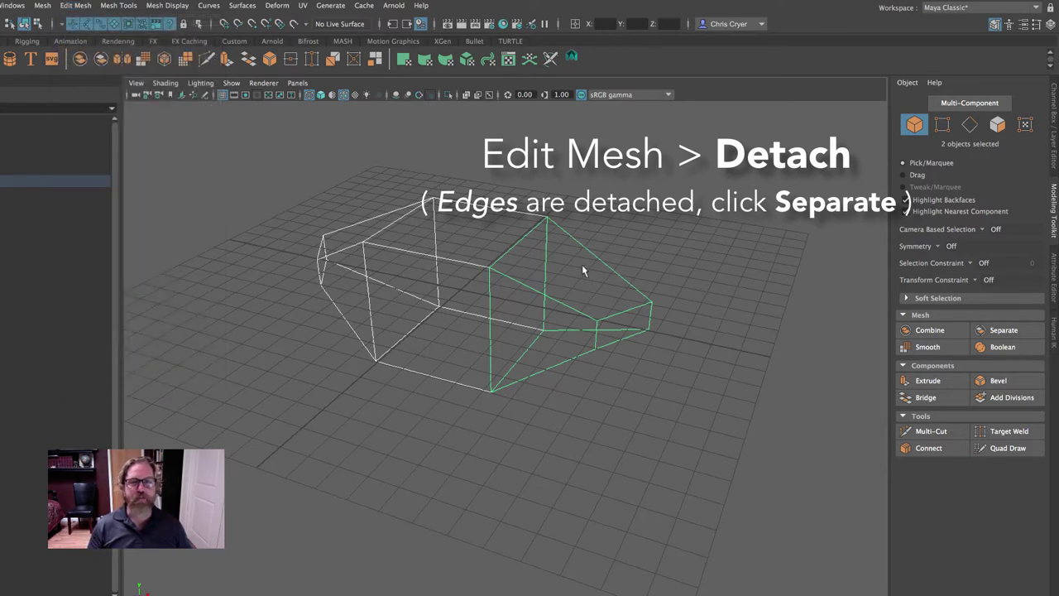
pyautogui.press('5')
# Move the separated tapered section about 4 units away from the body along the X axis
pyautogui.click(621, 281)
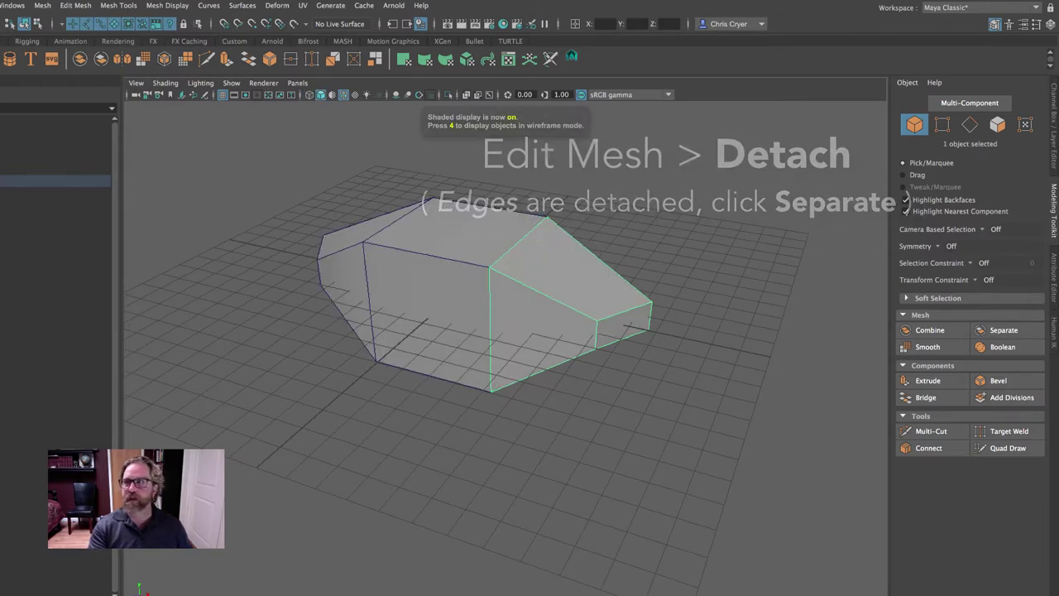
pyautogui.press('w')
pyautogui.moveTo(496, 311); pyautogui.dragTo(603, 314)
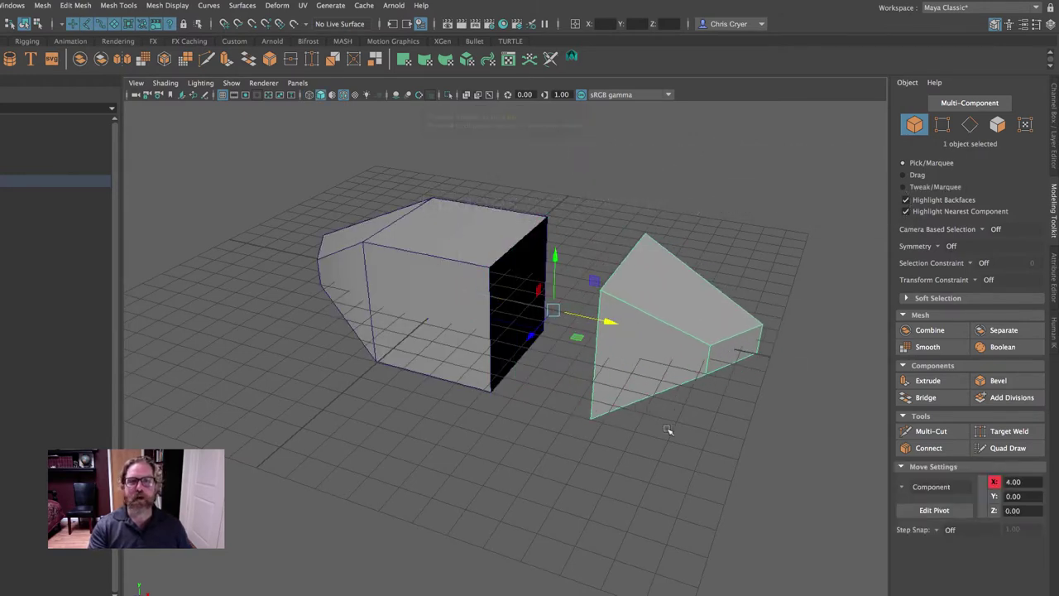
# Undo the tapered section's move and delete both mesh pieces
pyautogui.hotkey('ctrl', 'z')
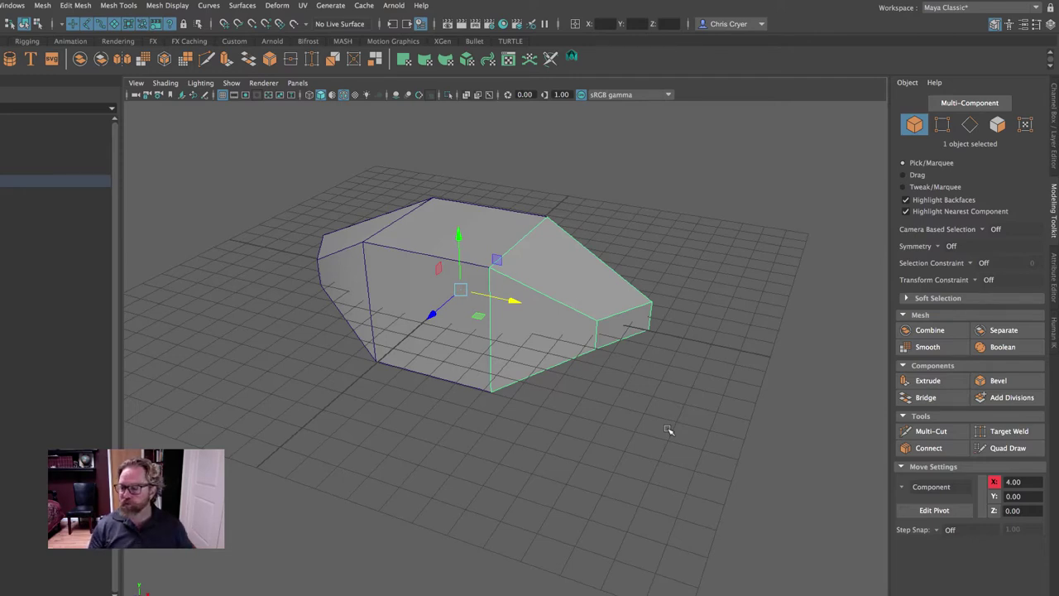
pyautogui.moveTo(322, 168); pyautogui.dragTo(637, 425)
pyautogui.press('Delete')
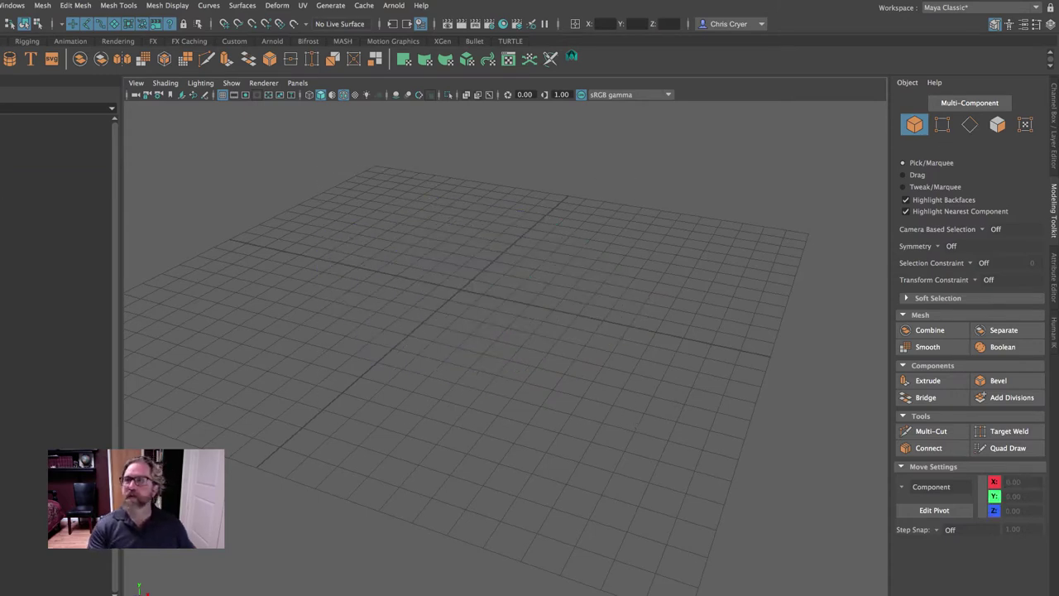
# Create a new polygon cube at the origin and scale it uniformly to about 7.99
pyautogui.press('r')
pyautogui.moveTo(460, 290); pyautogui.dragTo(577, 362)
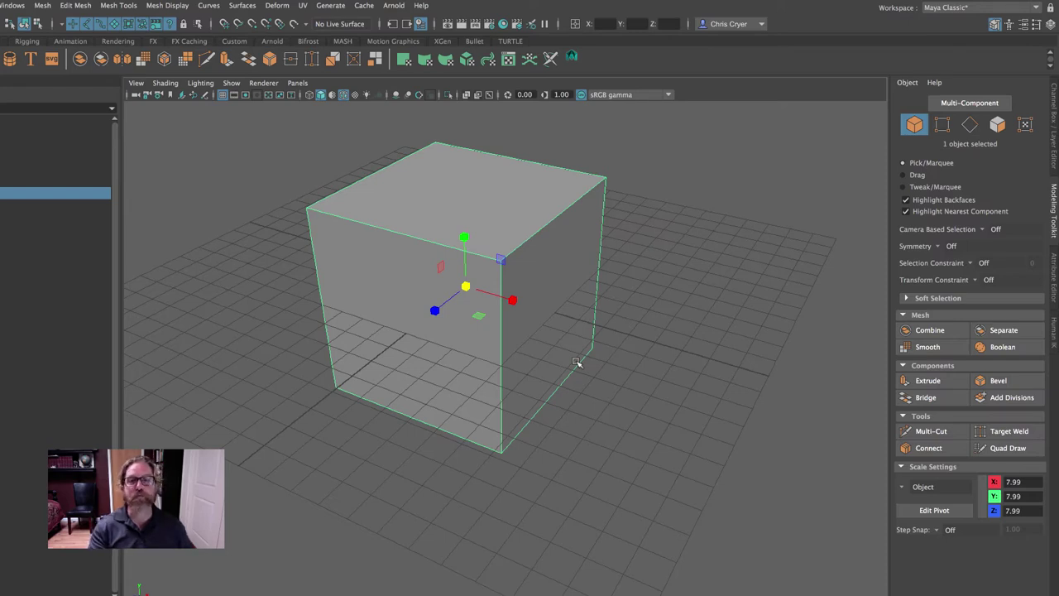
pyautogui.keyDown('alt'); pyautogui.moveTo(579, 362); pyautogui.dragTo(633, 342); pyautogui.keyUp('alt')
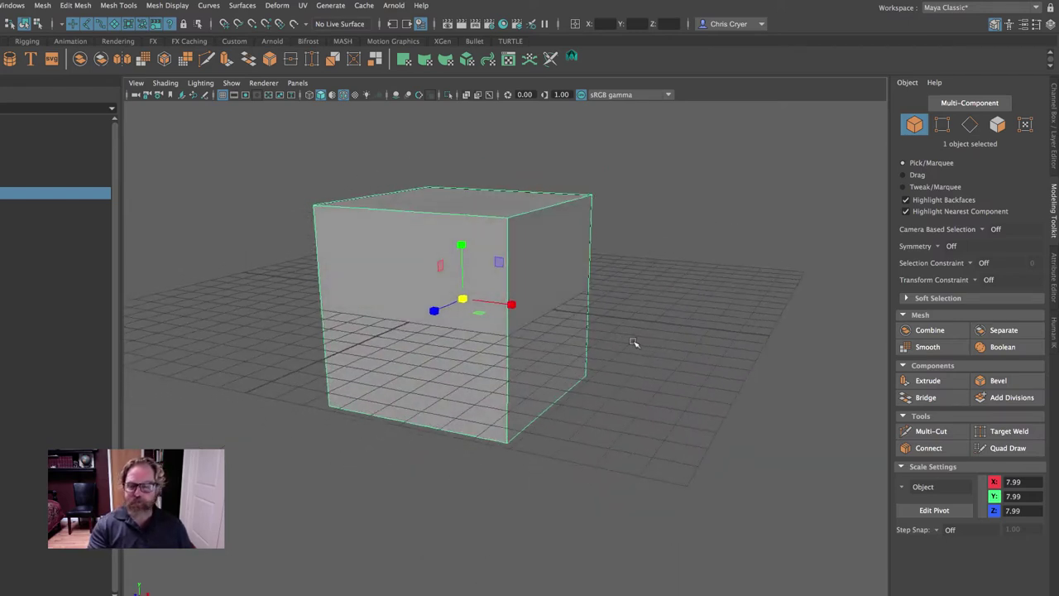
pyautogui.press('q')
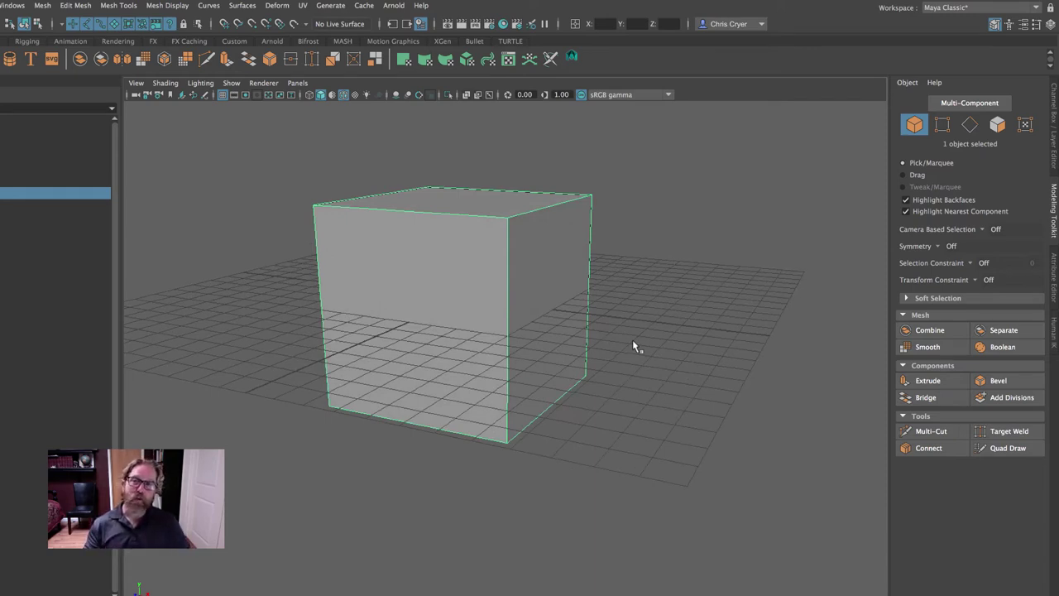
# Preview the plain cube smoothed and return it to its actual shape
pyautogui.keyDown('alt'); pyautogui.moveTo(641, 335); pyautogui.dragTo(673, 345); pyautogui.keyUp('alt')
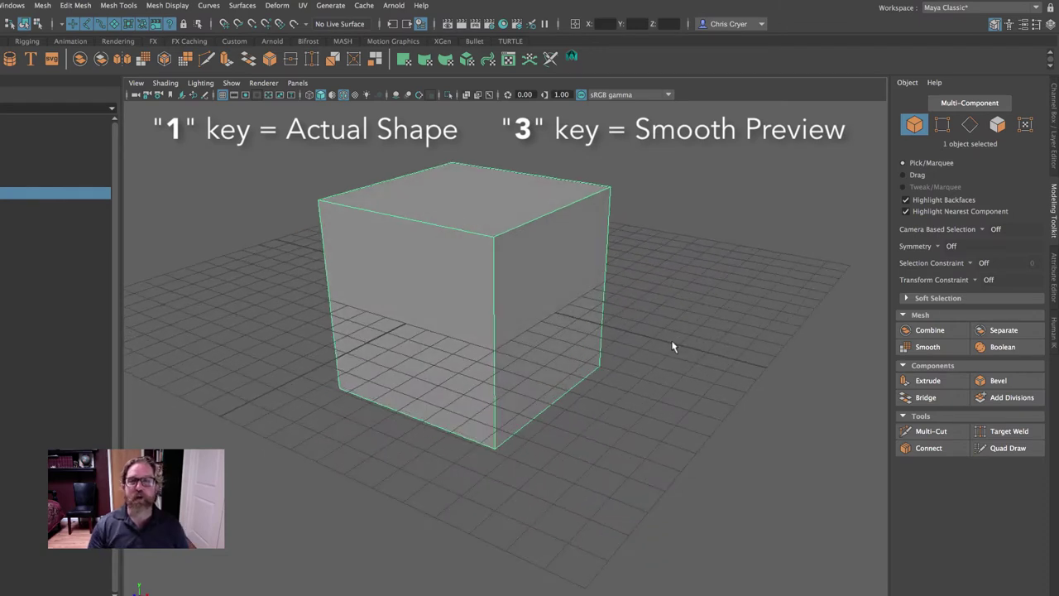
pyautogui.press('3')
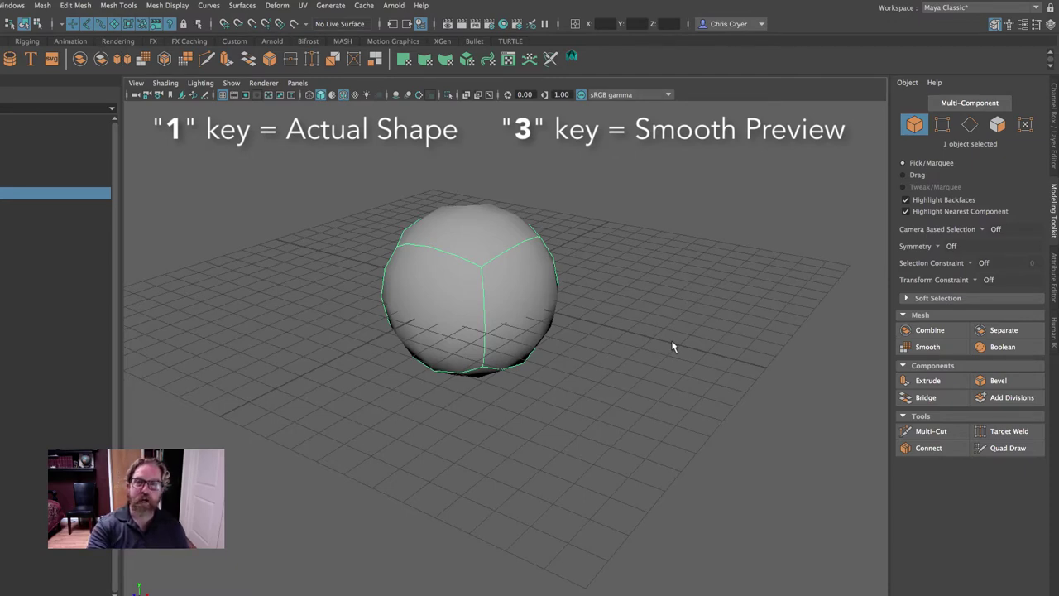
pyautogui.press('1')
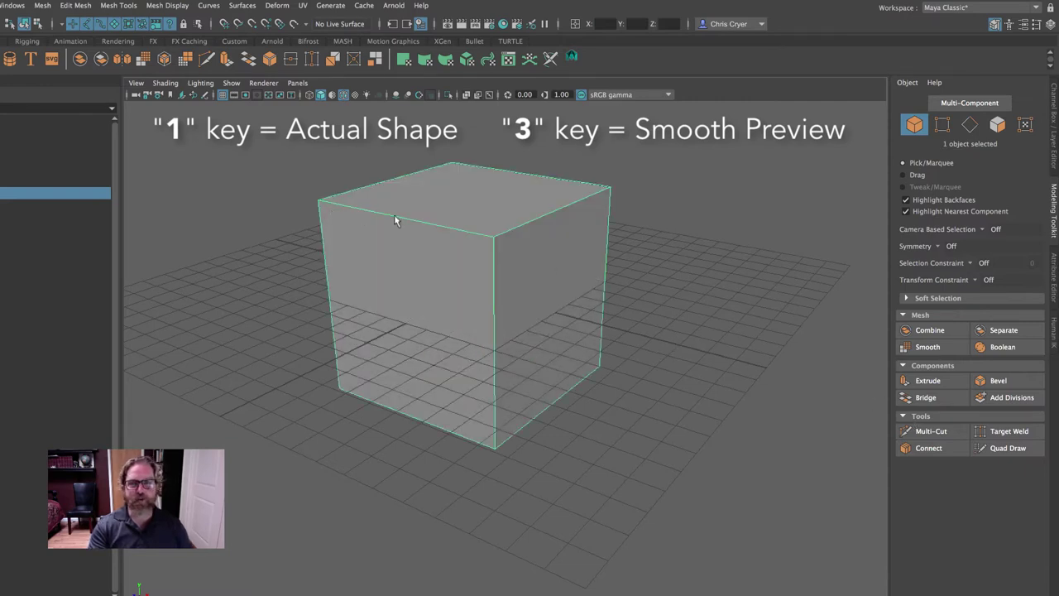
# Insert a horizontal edge loop around the cube just below its upper edge with the Multi-Cut tool
pyautogui.scroll(1, 620, 298)
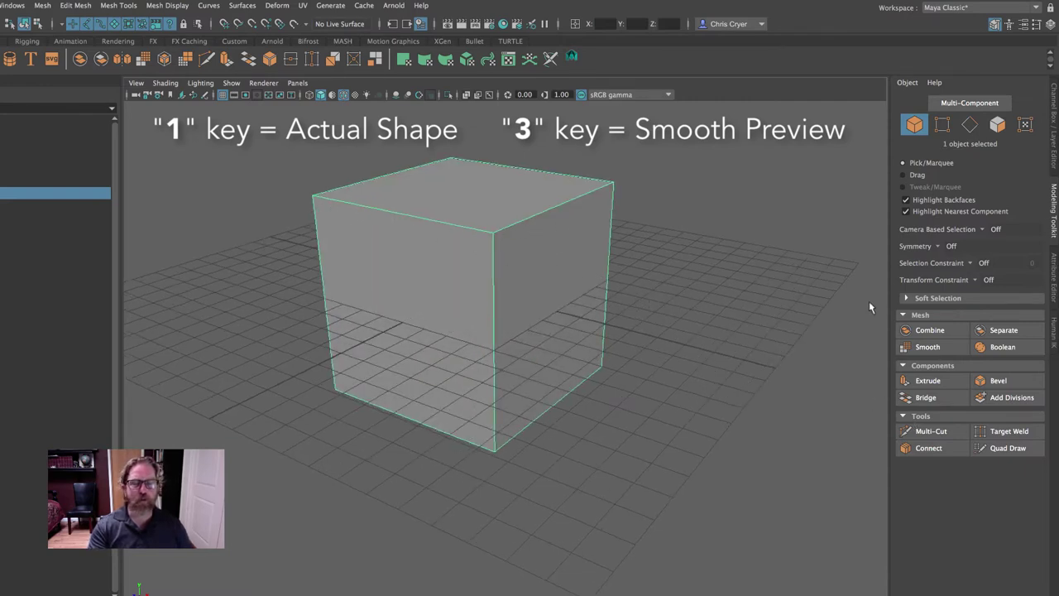
pyautogui.click(939, 432)
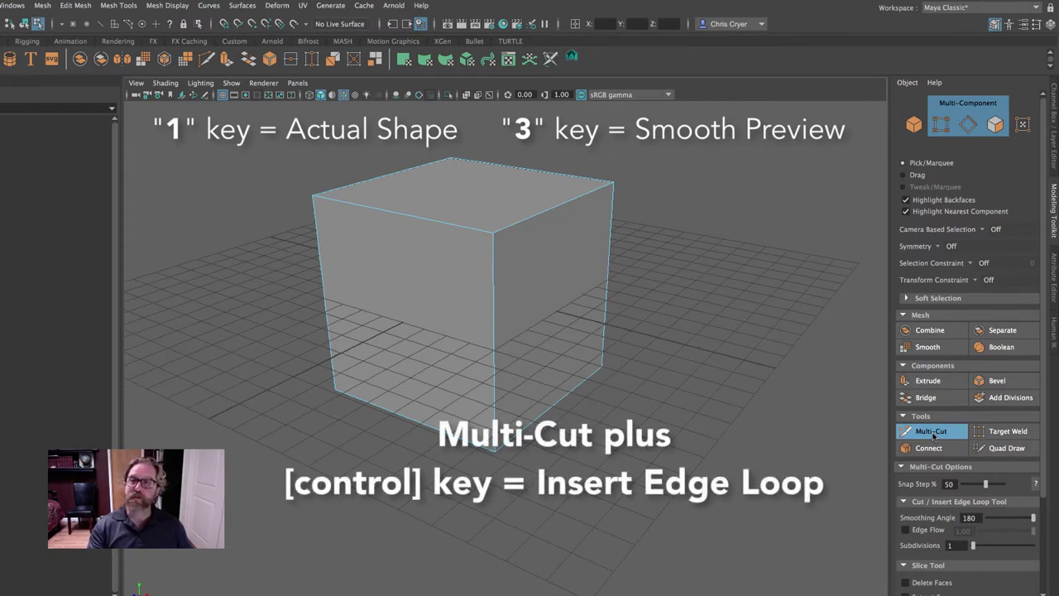
pyautogui.click(931, 431)
pyautogui.keyDown('ctrl'); pyautogui.click(493, 263); pyautogui.keyUp('ctrl')
pyautogui.keyDown('ctrl'); pyautogui.moveTo(500, 261); pyautogui.dragTo(496, 254); pyautogui.keyUp('ctrl')
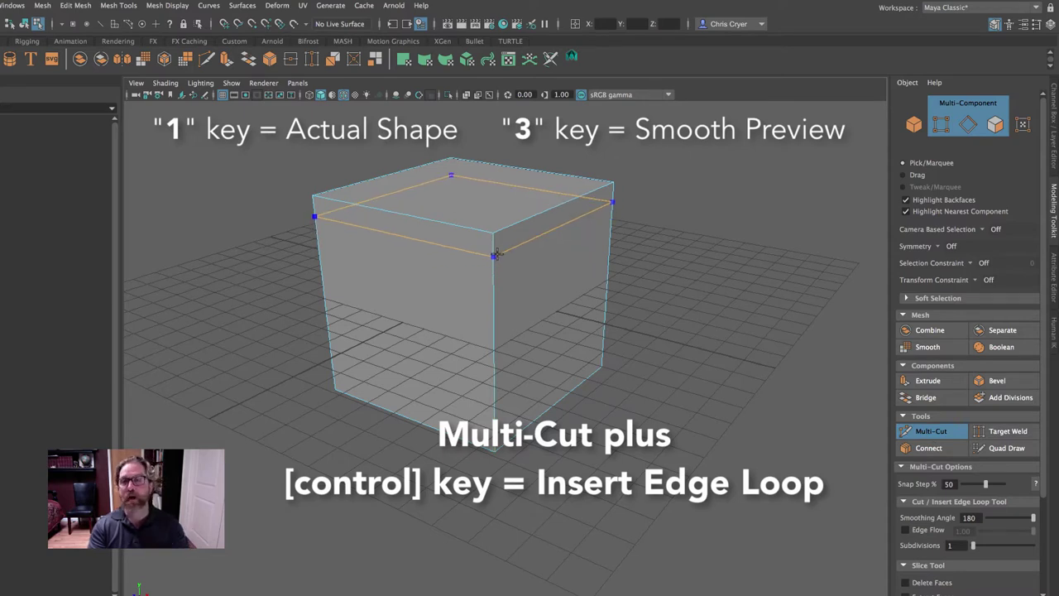
pyautogui.moveTo(494, 254)
pyautogui.keyDown('ctrl'); pyautogui.mouseDown()
pyautogui.moveTo(494, 273)
pyautogui.moveTo(494, 251)
pyautogui.mouseUp(); pyautogui.keyUp('ctrl')
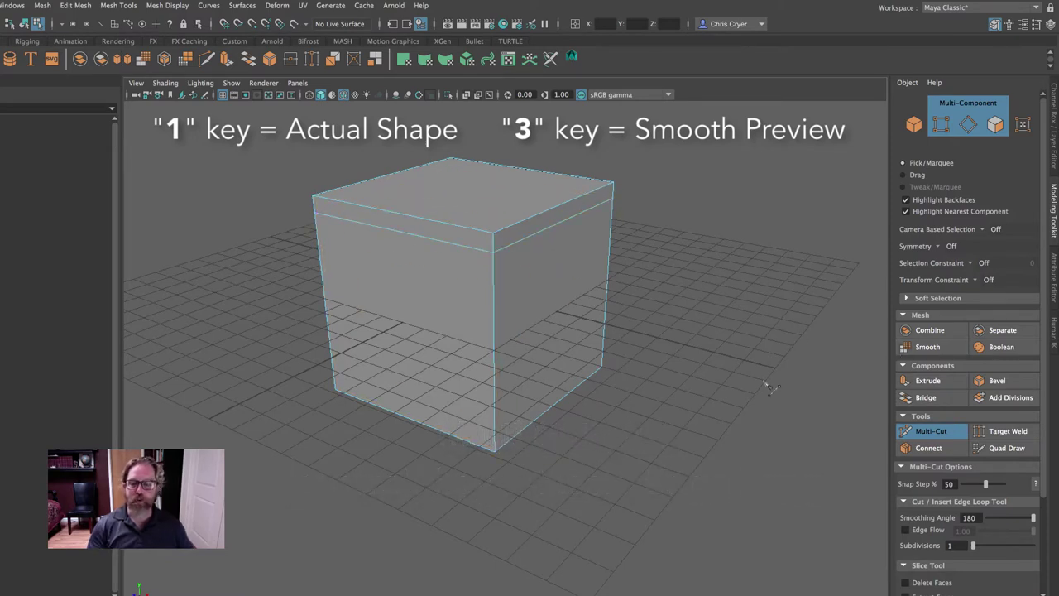
# Check the effect of the single edge loop in smooth preview, and return to the actual shape
pyautogui.press('3')
pyautogui.keyDown('alt'); pyautogui.moveTo(747, 342); pyautogui.dragTo(767, 354); pyautogui.keyUp('alt')
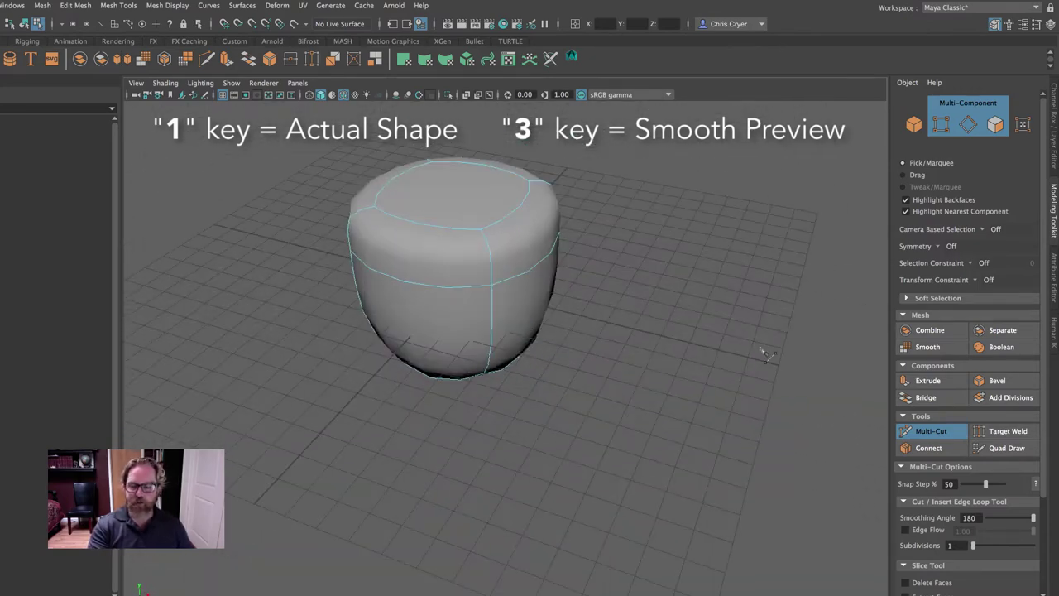
pyautogui.press('1')
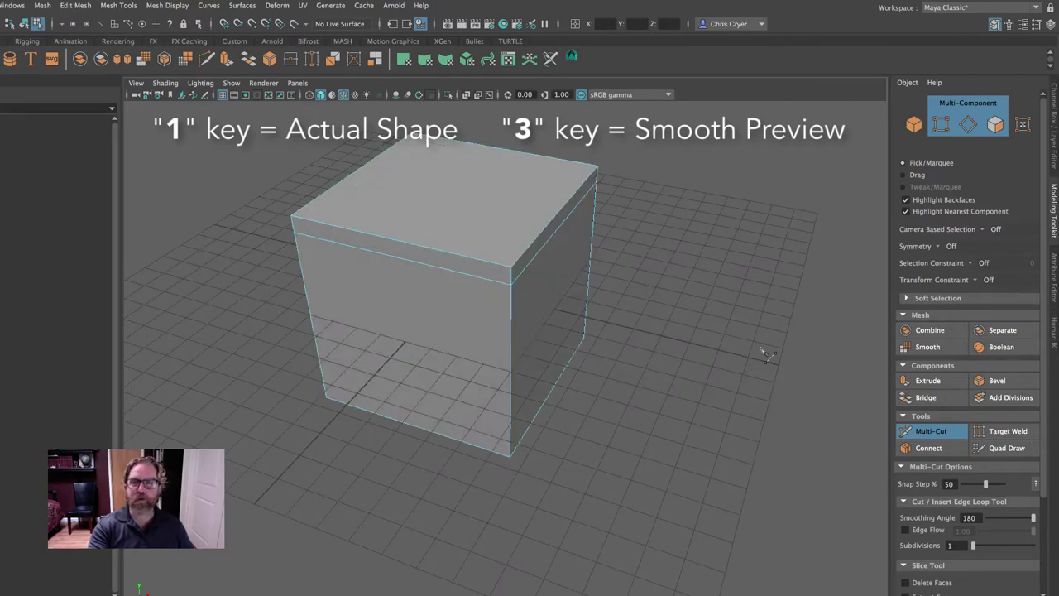
# Insert two more horizontal edge loops, one between the cube's upper edge and the existing loop and one just below that loop
pyautogui.keyDown('alt'); pyautogui.moveTo(730, 355); pyautogui.dragTo(634, 295); pyautogui.keyUp('alt')
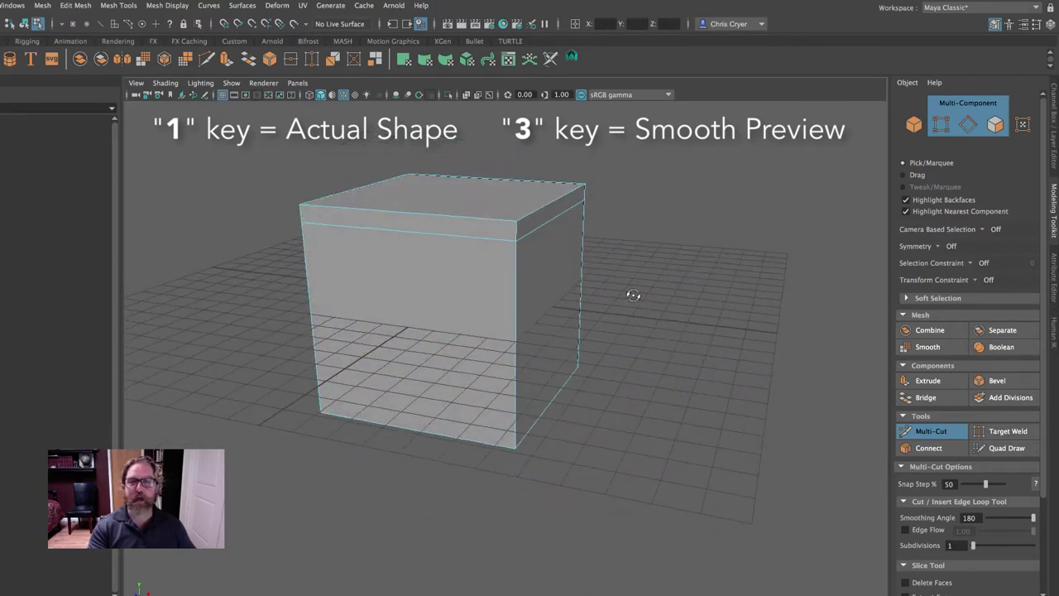
pyautogui.keyDown('ctrl'); pyautogui.click(515, 231); pyautogui.keyUp('ctrl')
pyautogui.keyDown('ctrl'); pyautogui.click(511, 242); pyautogui.keyUp('ctrl')
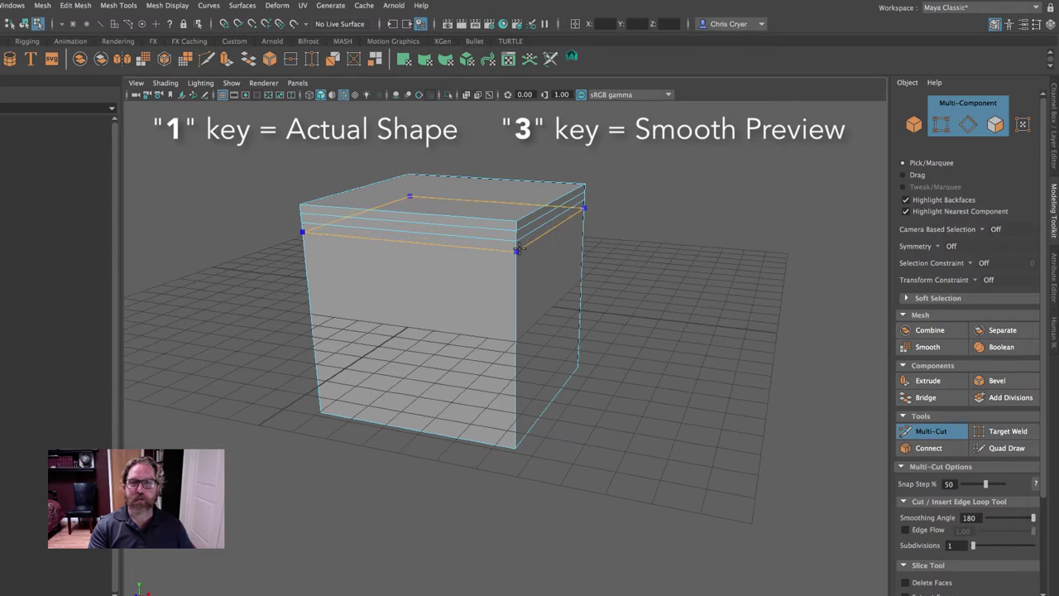
# Examine the cube with three edge loops in wireframe and from several sides in smooth preview, and return to the actual shape
pyautogui.press('4')
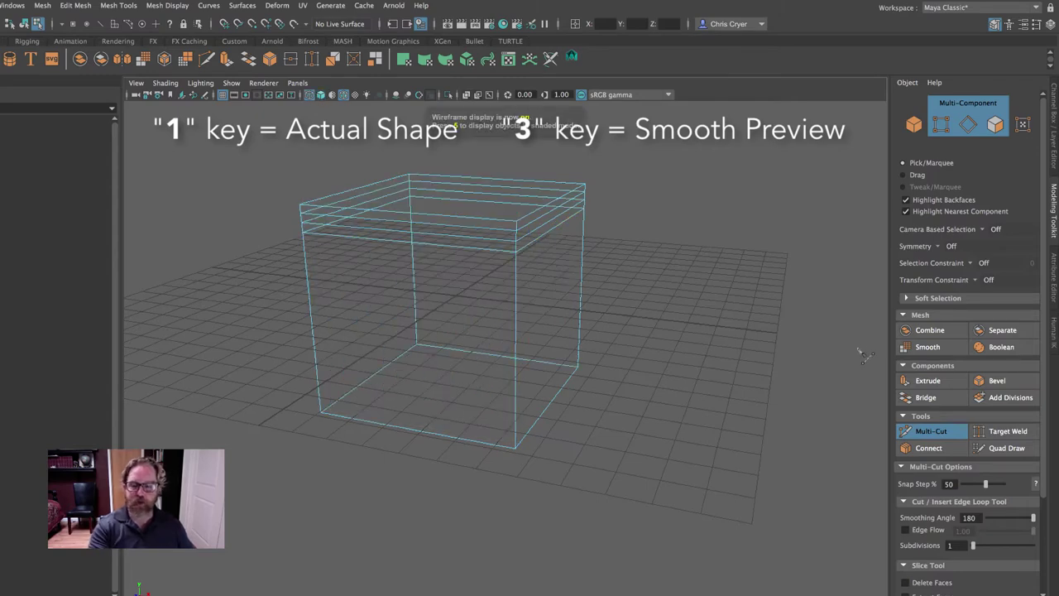
pyautogui.press('5')
pyautogui.press('3')
pyautogui.moveTo(777, 329)
pyautogui.keyDown('alt'); pyautogui.mouseDown()
pyautogui.moveTo(718, 316)
pyautogui.moveTo(642, 331)
pyautogui.moveTo(638, 358)
pyautogui.moveTo(662, 319)
pyautogui.moveTo(742, 310)
pyautogui.moveTo(822, 329)
pyautogui.moveTo(828, 355)
pyautogui.moveTo(626, 257)
pyautogui.moveTo(594, 291)
pyautogui.mouseUp(); pyautogui.keyUp('alt')
pyautogui.keyDown('alt'); pyautogui.moveTo(716, 332); pyautogui.dragTo(669, 380); pyautogui.keyUp('alt')
pyautogui.press('1')
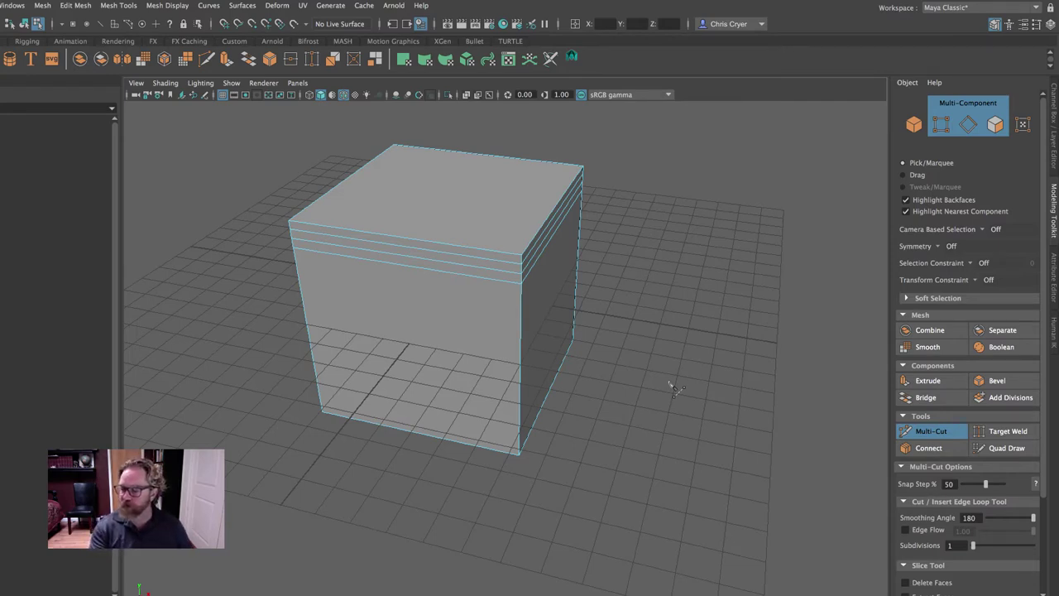
# Leave the Multi-Cut tool, return to object mode and delete the cube with the edge loops
pyautogui.press('q')
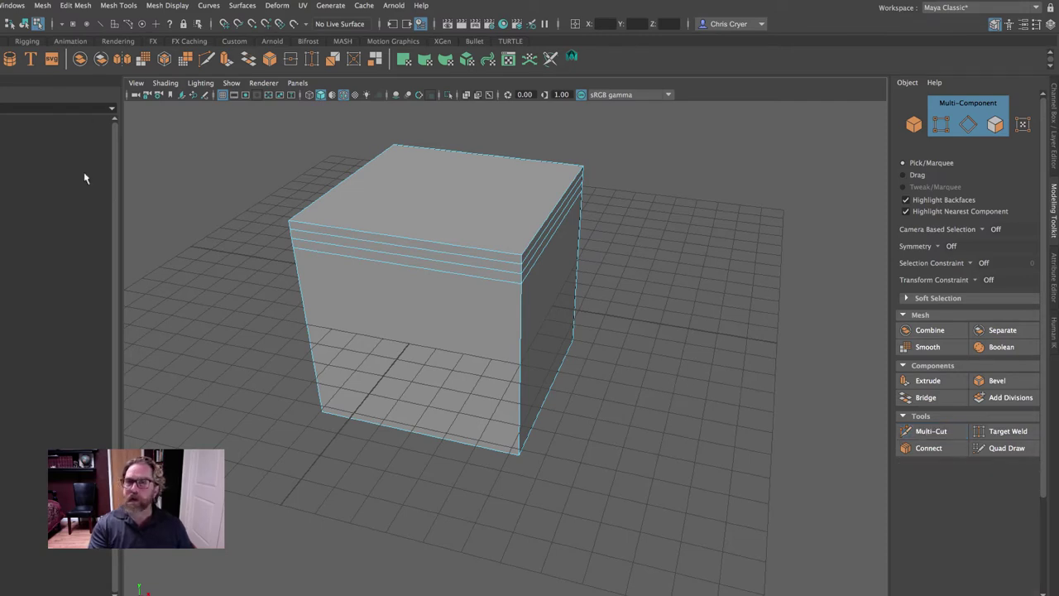
pyautogui.moveTo(397, 218); pyautogui.dragTo(463, 211, button='right')
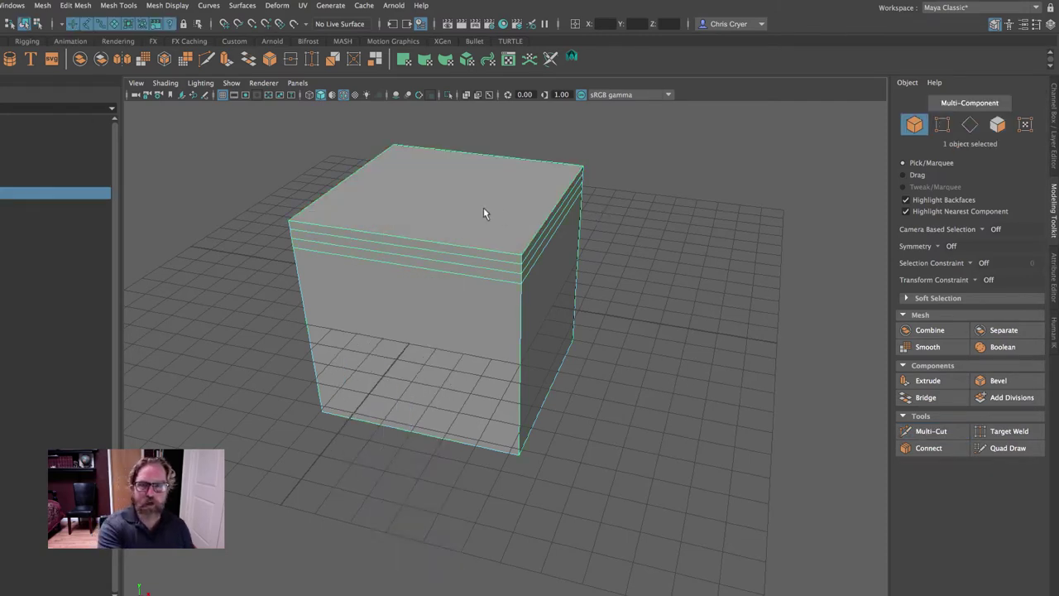
pyautogui.press('Delete')
# Create a fresh polygon cube at the origin and resize it with the Scale tool
pyautogui.click(2, 59)
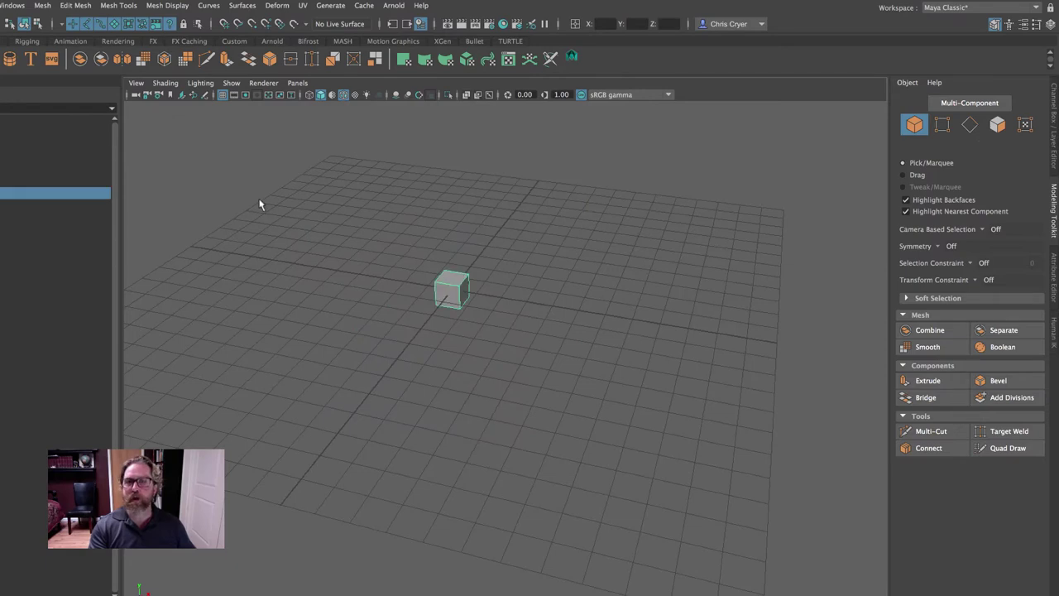
pyautogui.press('r')
pyautogui.moveTo(480, 303); pyautogui.dragTo(527, 298, button='middle')
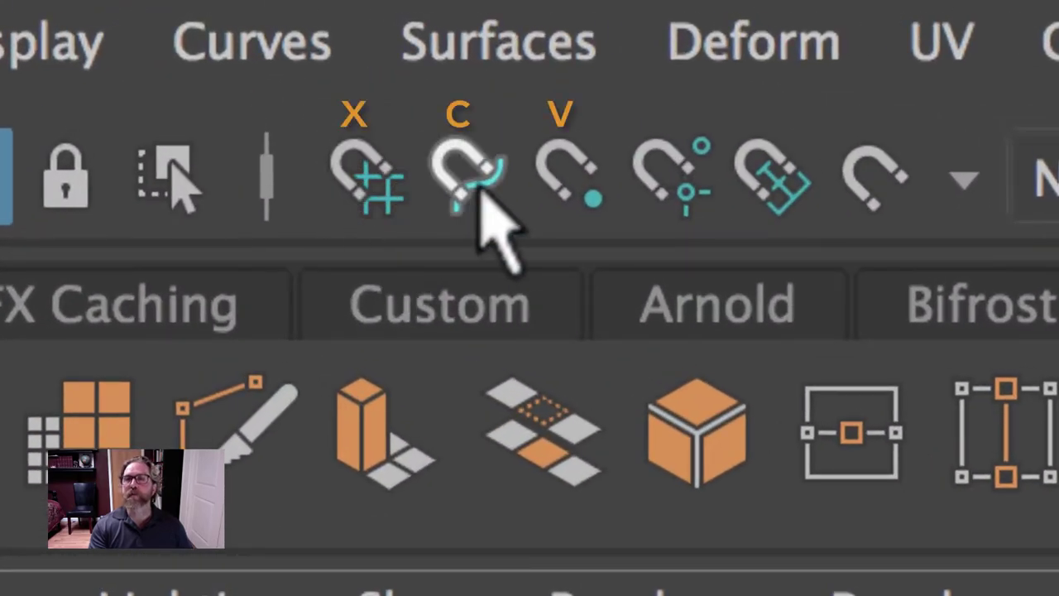
# Switch grid snapping on and off several times and activate curve snapping
pyautogui.click(361, 170)
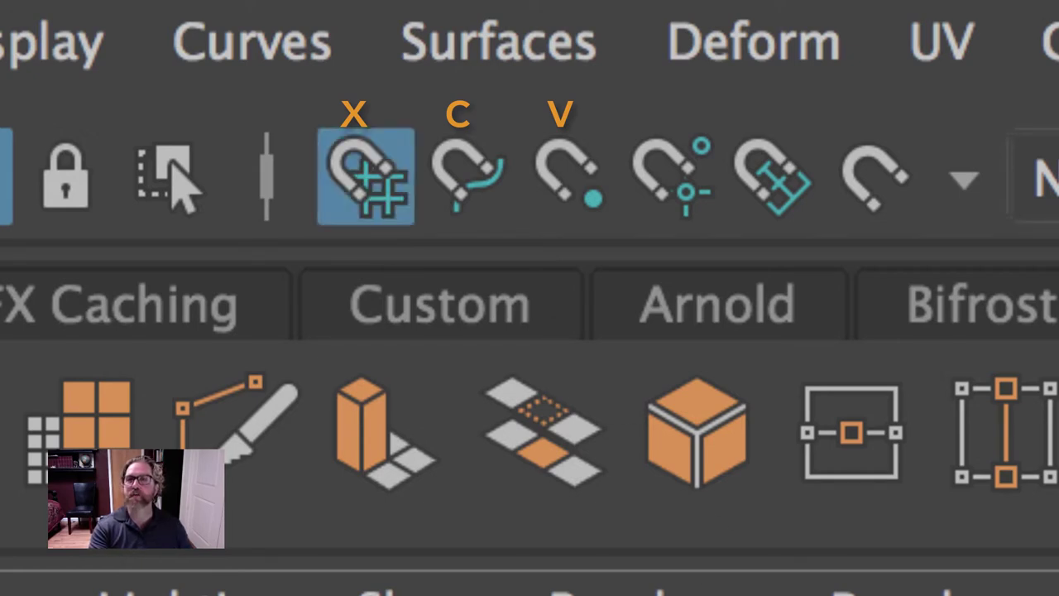
pyautogui.press('x')
pyautogui.click(374, 191)
pyautogui.press('x')
pyautogui.press('x')
pyautogui.press('c')
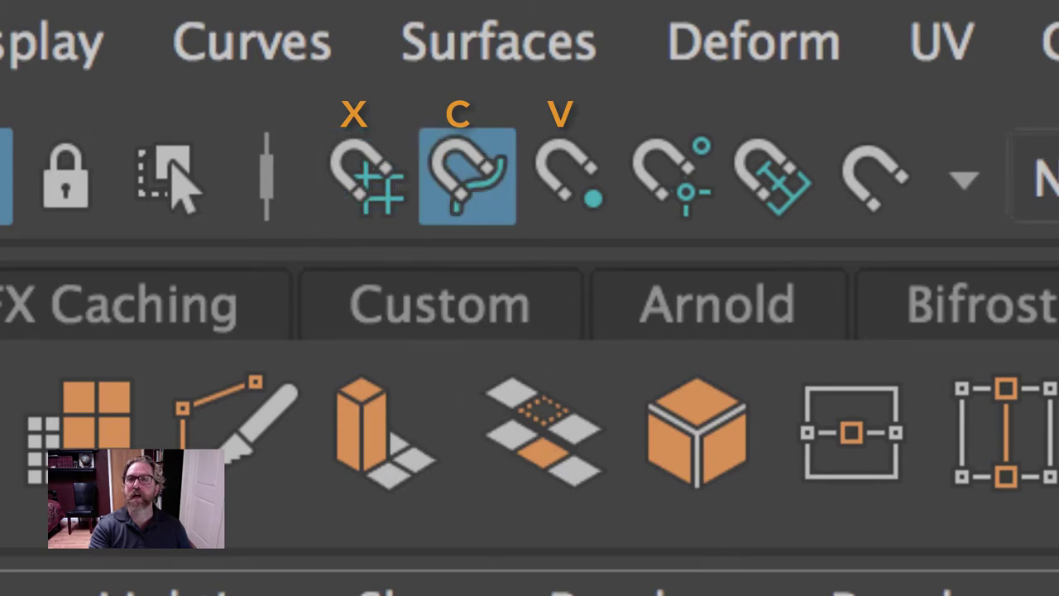
# Switch curve snapping and point snapping on and off several times, leaving both disabled
pyautogui.press('c')
pyautogui.press('c')
pyautogui.press('c')
pyautogui.press('c')
pyautogui.press('v')
pyautogui.press('v')
pyautogui.press('v')
pyautogui.press('v')
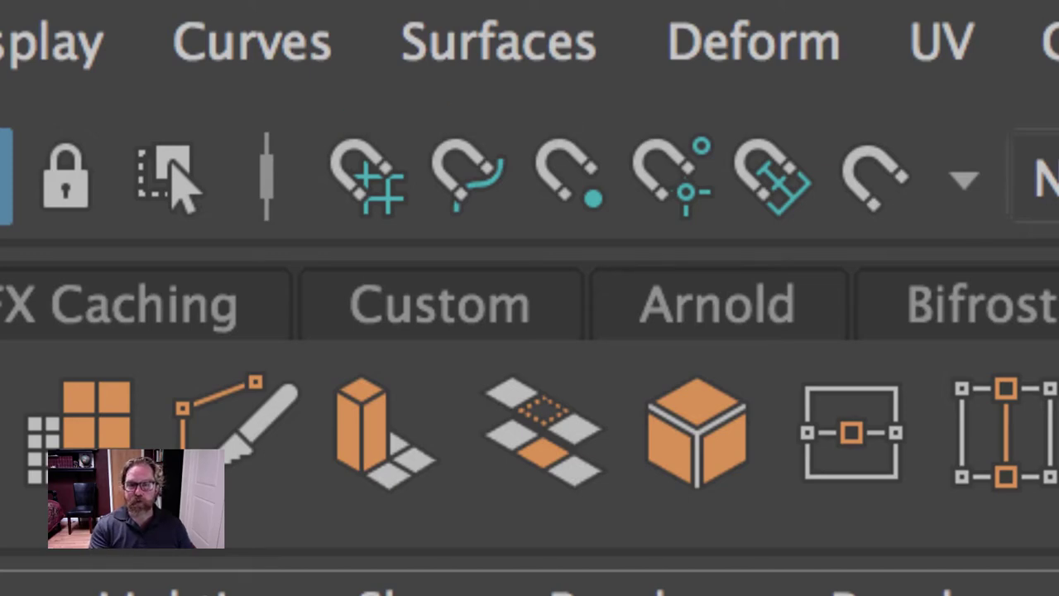
# Move the cube straight up in the side view with grid snapping to Translate Y 2
pyautogui.press('space')
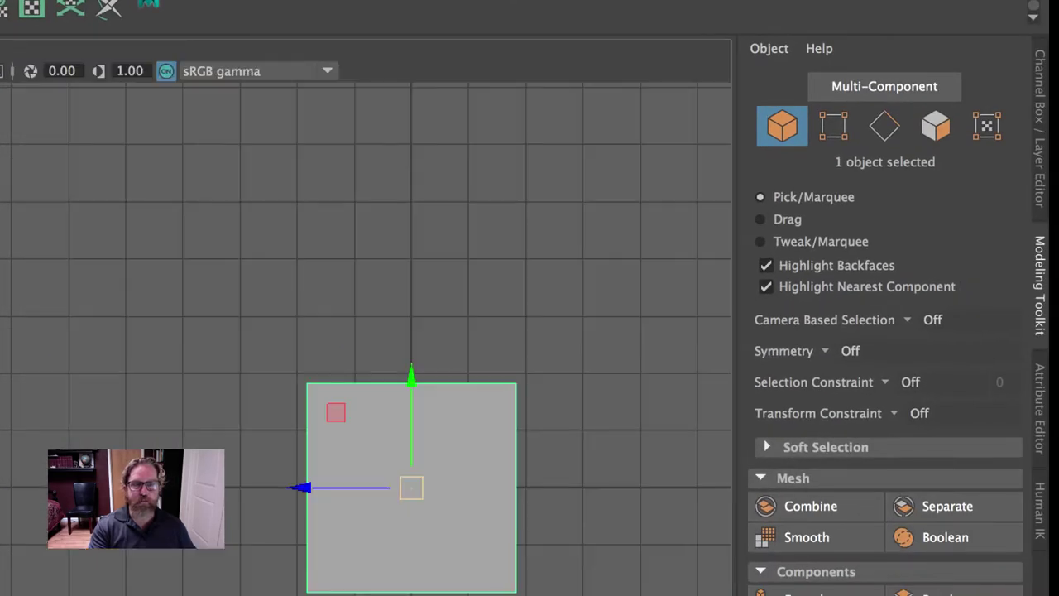
pyautogui.moveTo(411, 491); pyautogui.dragTo(410, 384)
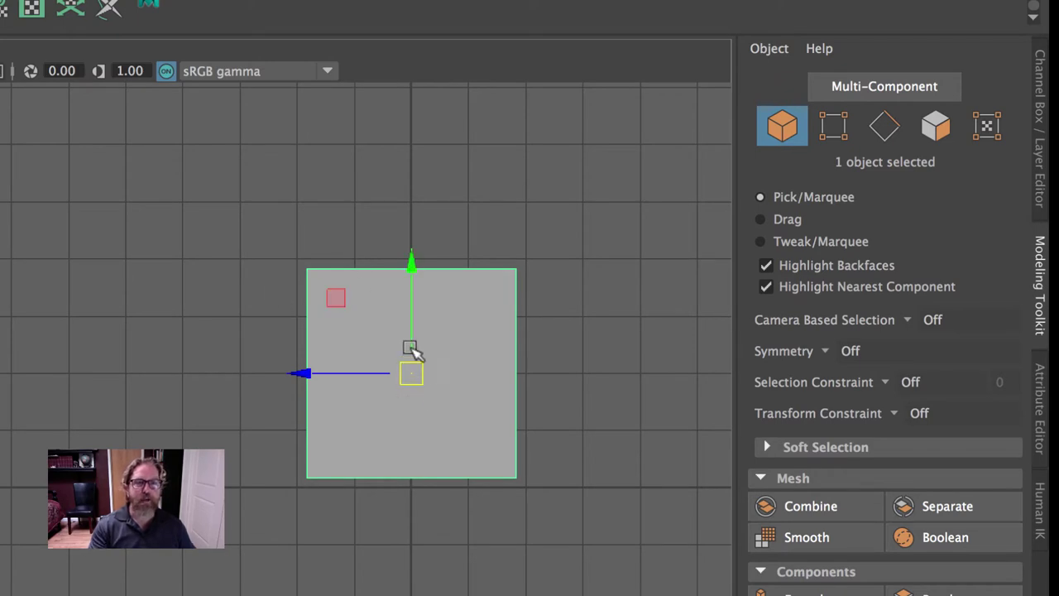
# Set the cube's Scale X, Y and Z to 2 and grid-snap it down to Translate Y 1
pyautogui.click(1041, 159)
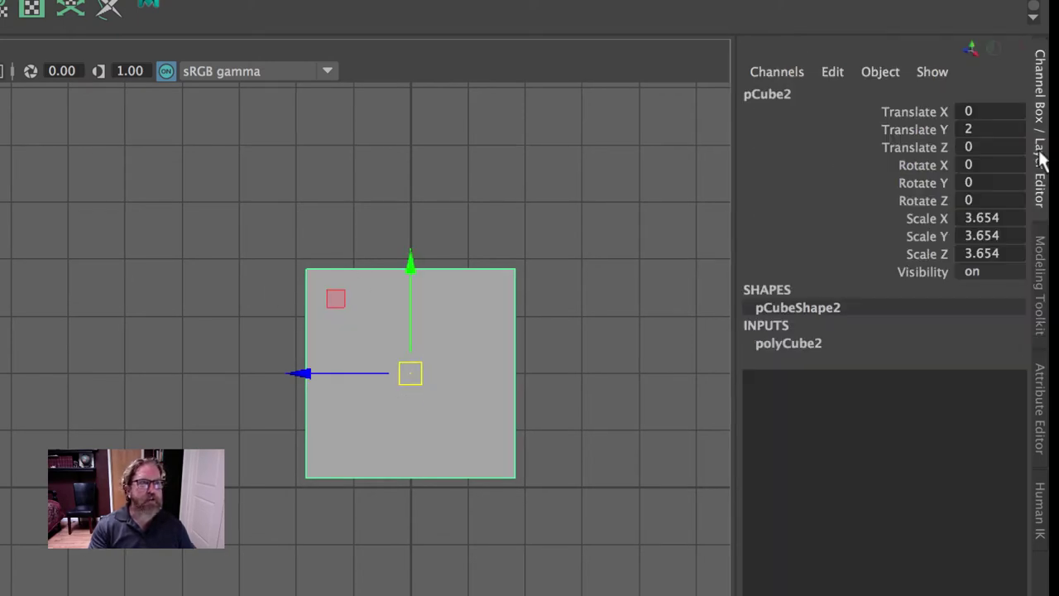
pyautogui.moveTo(989, 254); pyautogui.dragTo(989, 218)
pyautogui.write('2')
pyautogui.press('Return')
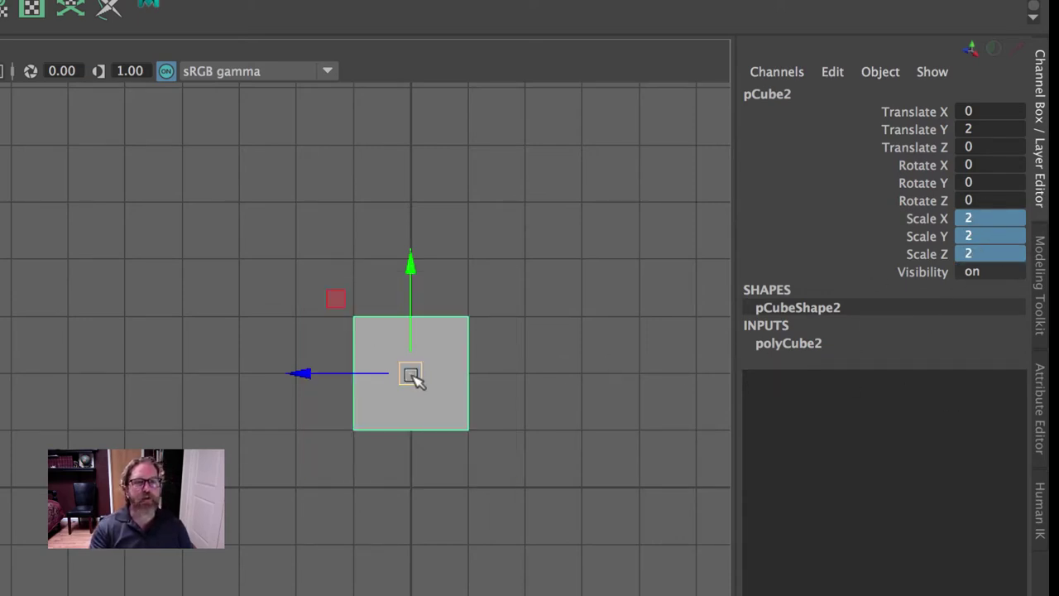
pyautogui.moveTo(412, 376); pyautogui.dragTo(412, 430)
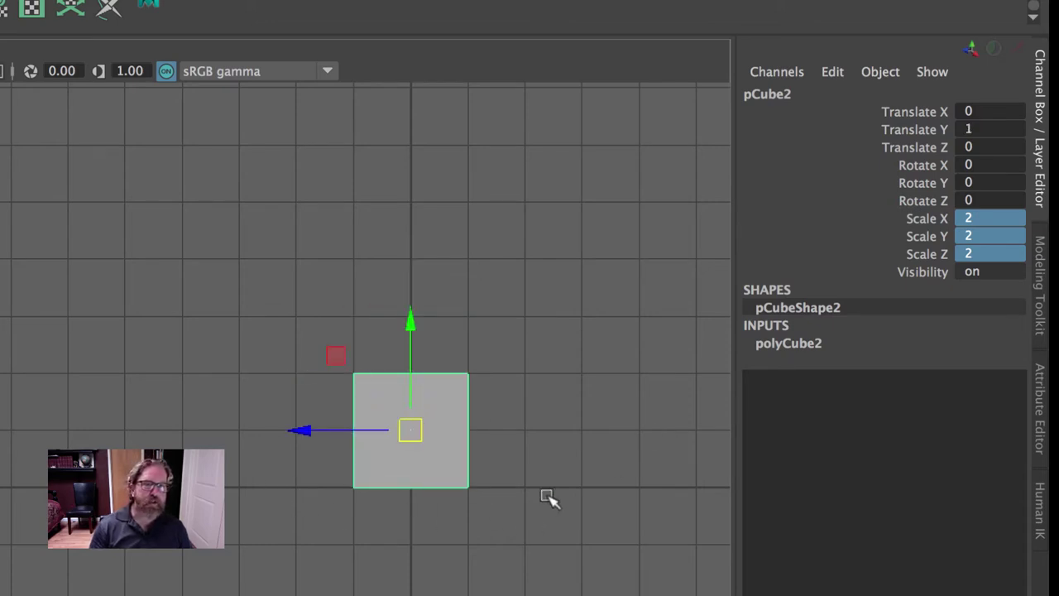
pyautogui.moveTo(414, 435)
pyautogui.mouseDown()
pyautogui.moveTo(161, 234)
pyautogui.moveTo(3, 342)
pyautogui.moveTo(270, 312)
pyautogui.moveTo(491, 345)
pyautogui.moveTo(335, 390)
pyautogui.moveTo(414, 425)
pyautogui.moveTo(212, 253)
pyautogui.moveTo(2, 356)
pyautogui.moveTo(674, 390)
pyautogui.moveTo(2, 428)
pyautogui.moveTo(378, 413)
pyautogui.moveTo(411, 422)
pyautogui.mouseUp()
# Duplicate the cube in the perspective view and move the copy about 4.7 units along Z
pyautogui.press('space')
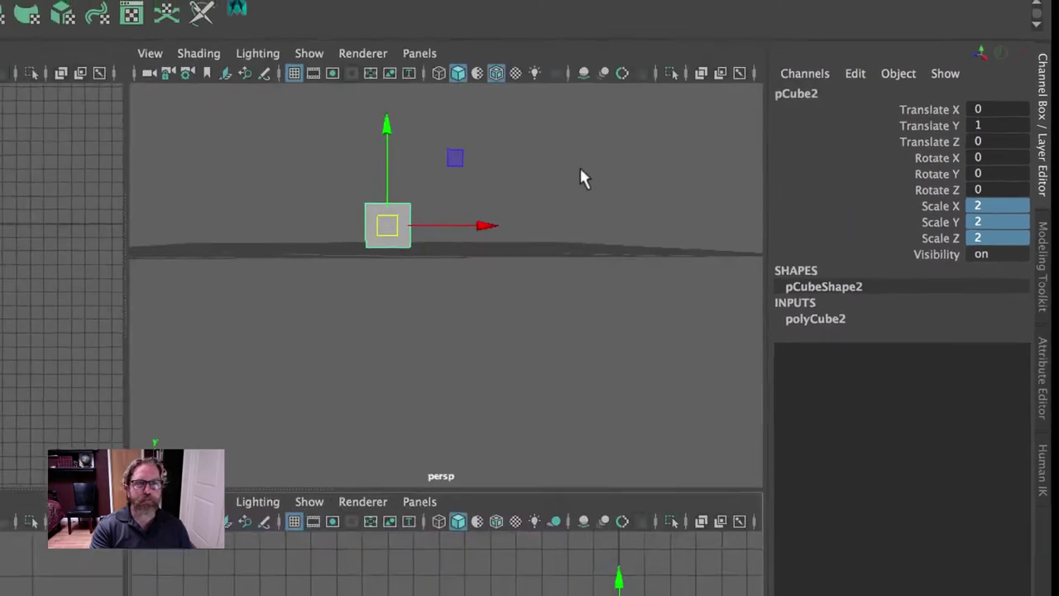
pyautogui.press('space')
pyautogui.keyDown('alt'); pyautogui.moveTo(648, 166); pyautogui.dragTo(690, 198); pyautogui.keyUp('alt')
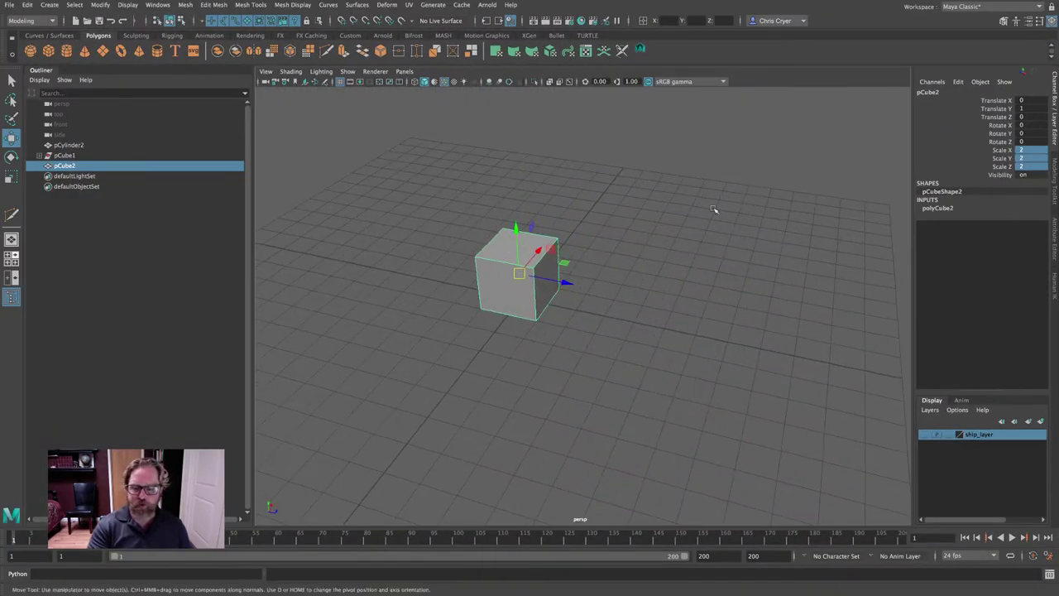
pyautogui.hotkey('ctrl', 'd')
pyautogui.moveTo(563, 284); pyautogui.dragTo(709, 303)
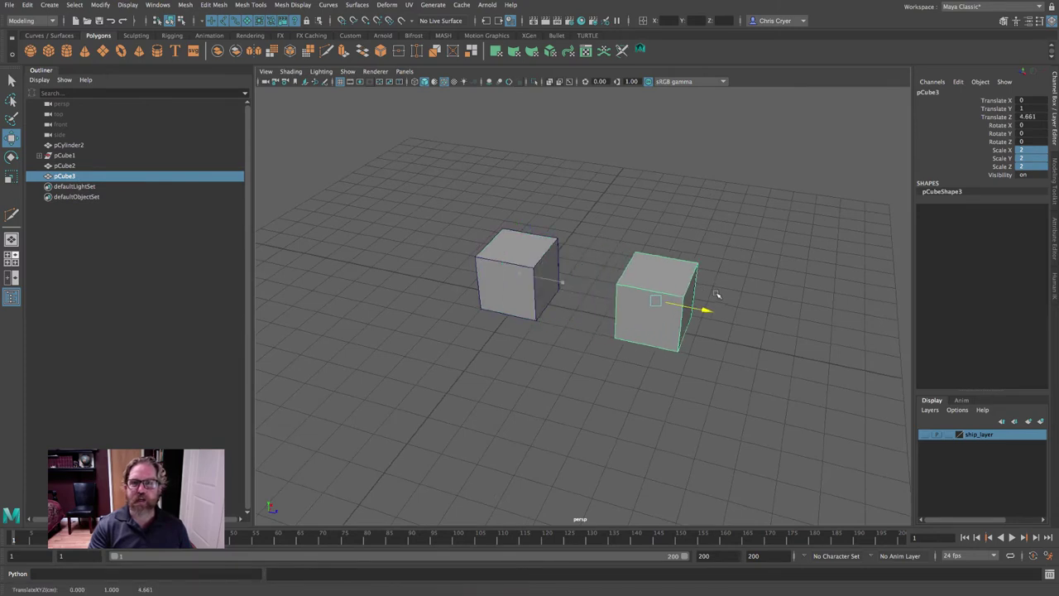
# Select the duplicate's upper front corner vertex nearest the original cube and move it slightly toward that cube
pyautogui.click(752, 193)
pyautogui.scroll(2, 641, 276)
pyautogui.click(637, 275)
pyautogui.moveTo(632, 274); pyautogui.dragTo(608, 278)
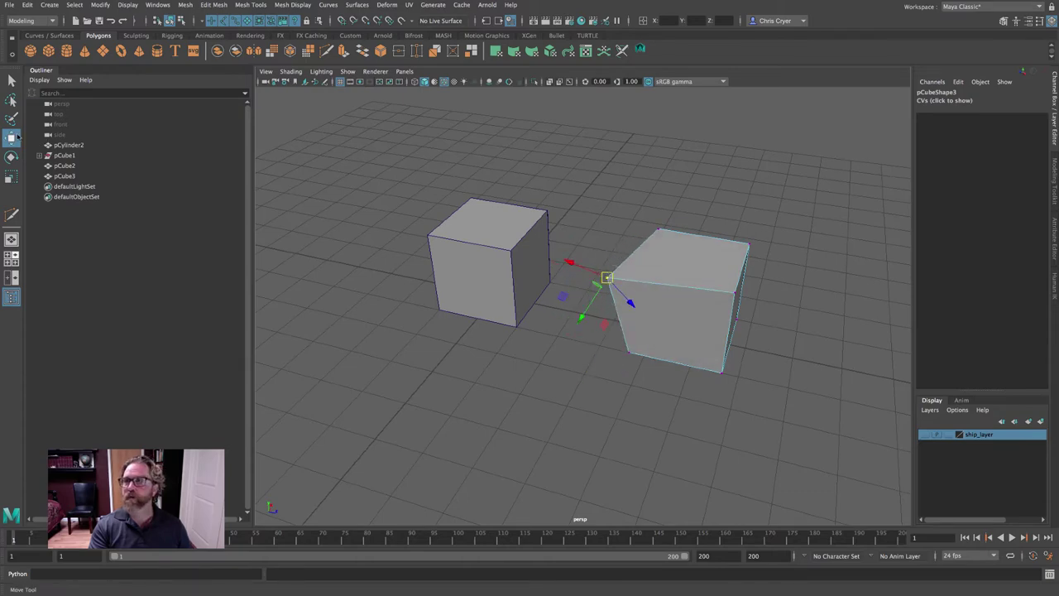
# Reset the Move tool to world-aligned axes and pull the selected vertex farther toward the original cube
pyautogui.doubleClick(12, 137)
pyautogui.click(137, 98)
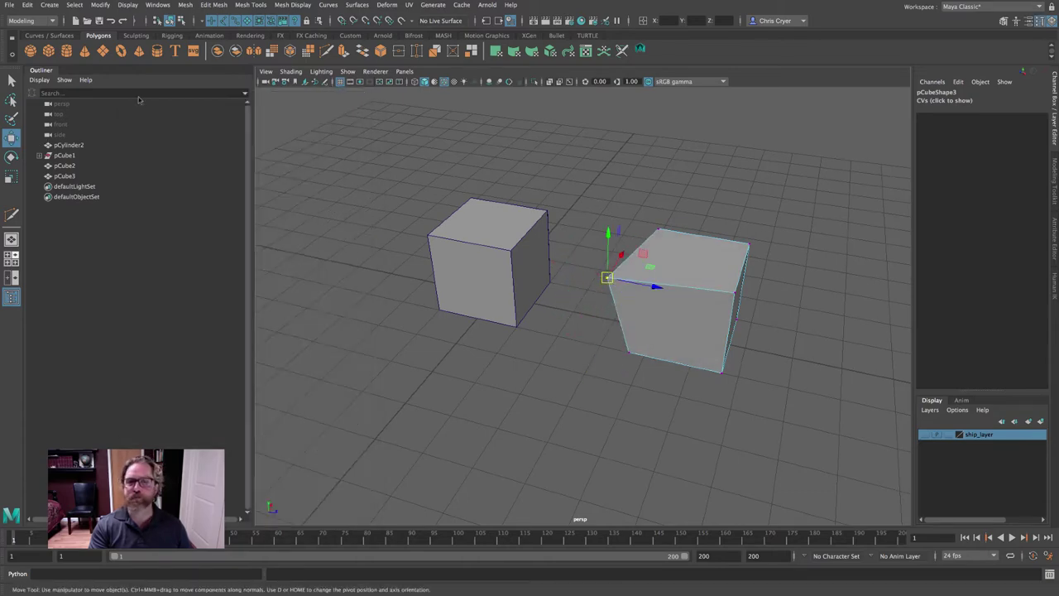
pyautogui.moveTo(607, 278); pyautogui.dragTo(569, 282)
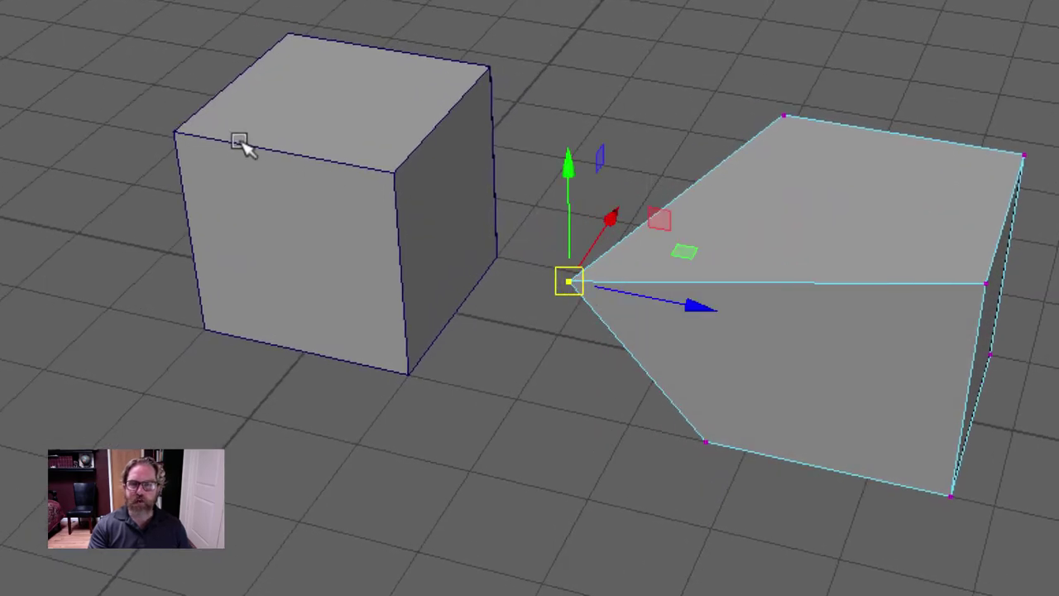
# Curve-snap the selected vertex onto the original cube's upper front edge and slide it along that edge
pyautogui.press('c')
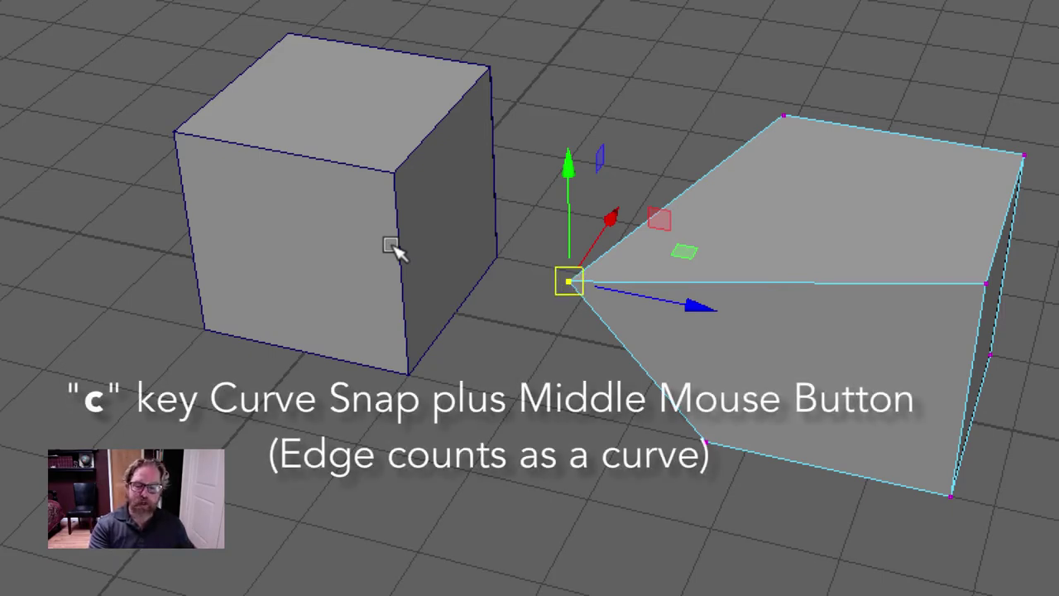
pyautogui.press('c')
pyautogui.moveTo(307, 158); pyautogui.dragTo(296, 196, button='middle')
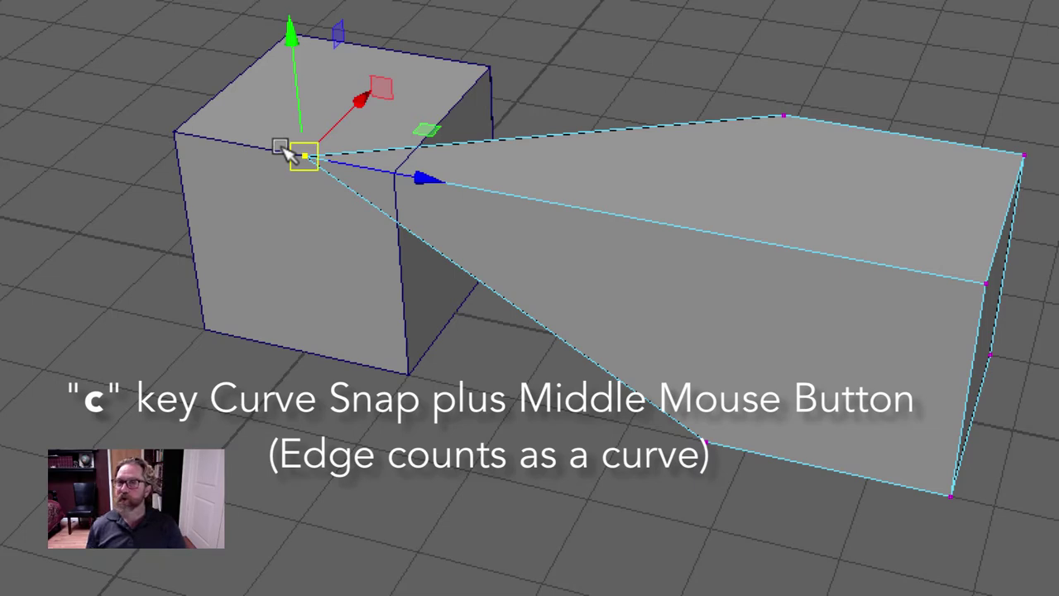
pyautogui.press('c')
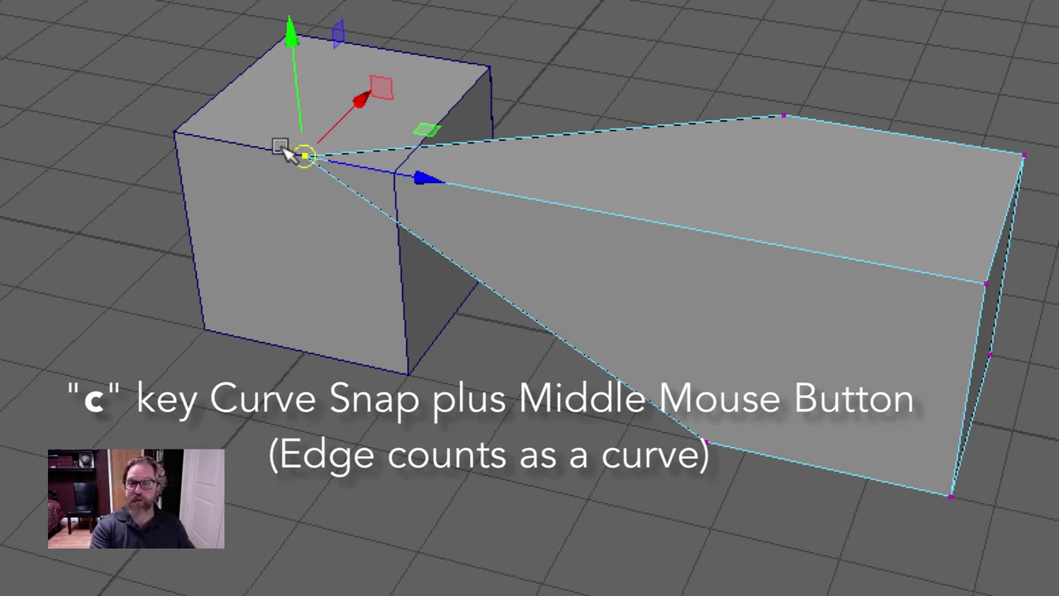
pyautogui.moveTo(304, 156); pyautogui.dragTo(282, 153)
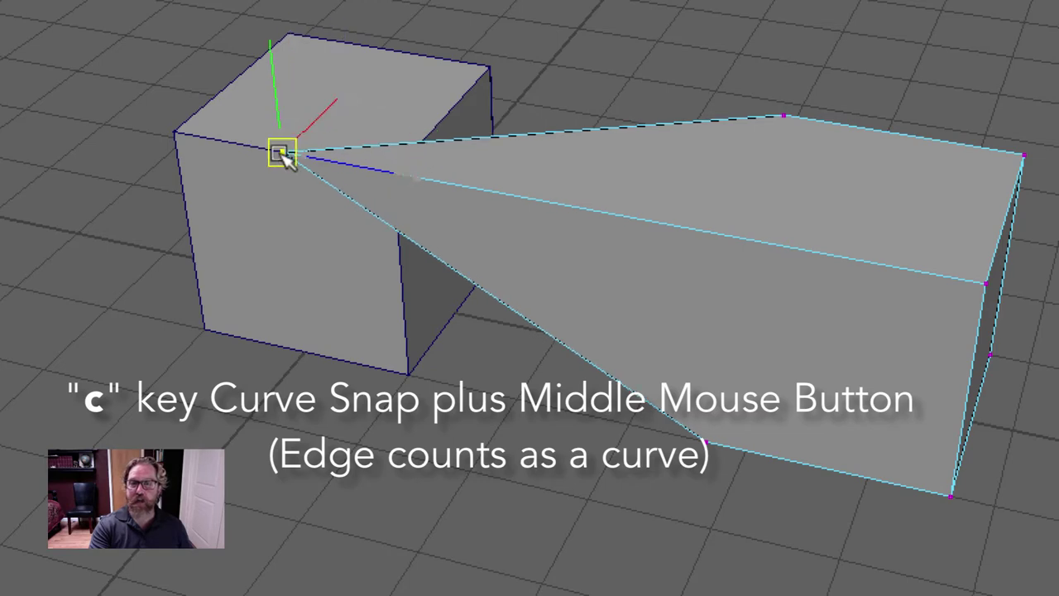
# Pull the snapped vertex off the original cube's edge and back toward the duplicated cube
pyautogui.moveTo(281, 152); pyautogui.dragTo(541, 286, button='middle')
pyautogui.press('c')
pyautogui.moveTo(371, 253); pyautogui.dragTo(841, 226, button='middle')
# Point-snap the vertex onto the original cube's nearest top corner, and move it back to the duplicate
pyautogui.press('v')
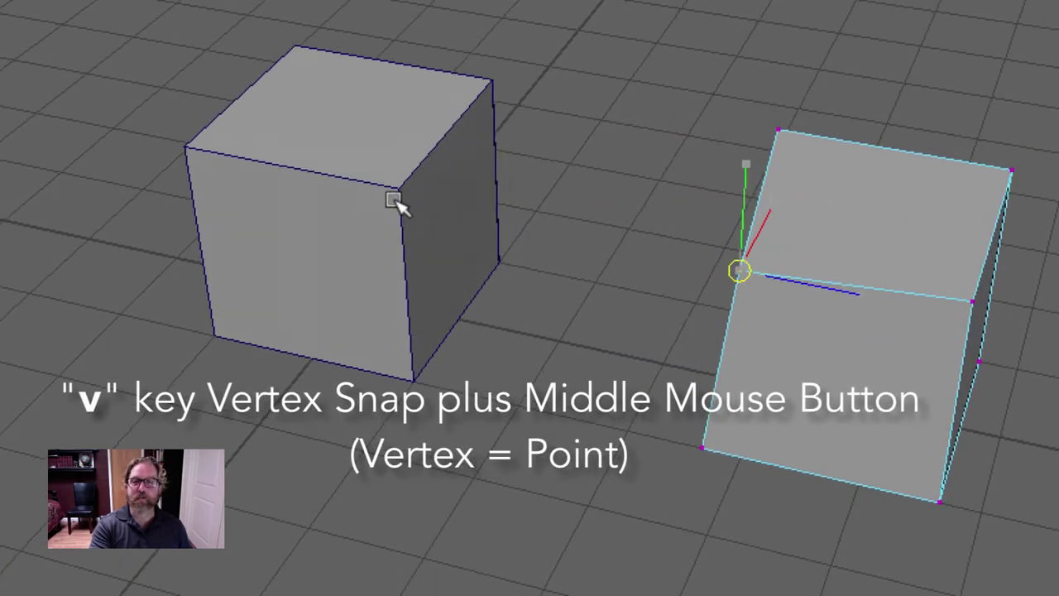
pyautogui.moveTo(394, 201); pyautogui.dragTo(454, 202, button='middle')
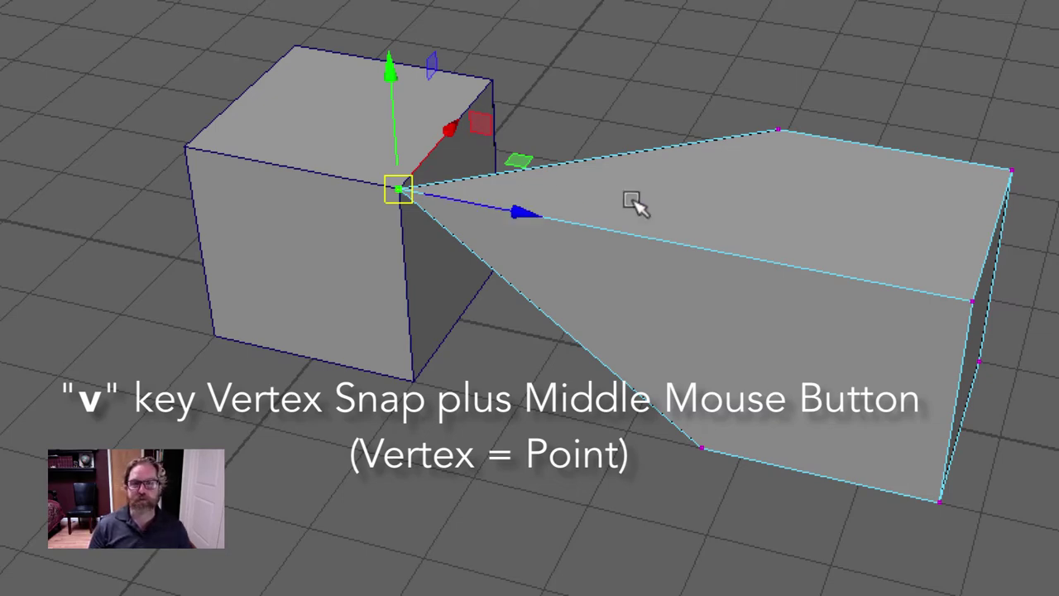
pyautogui.moveTo(497, 206); pyautogui.dragTo(709, 244, button='middle')
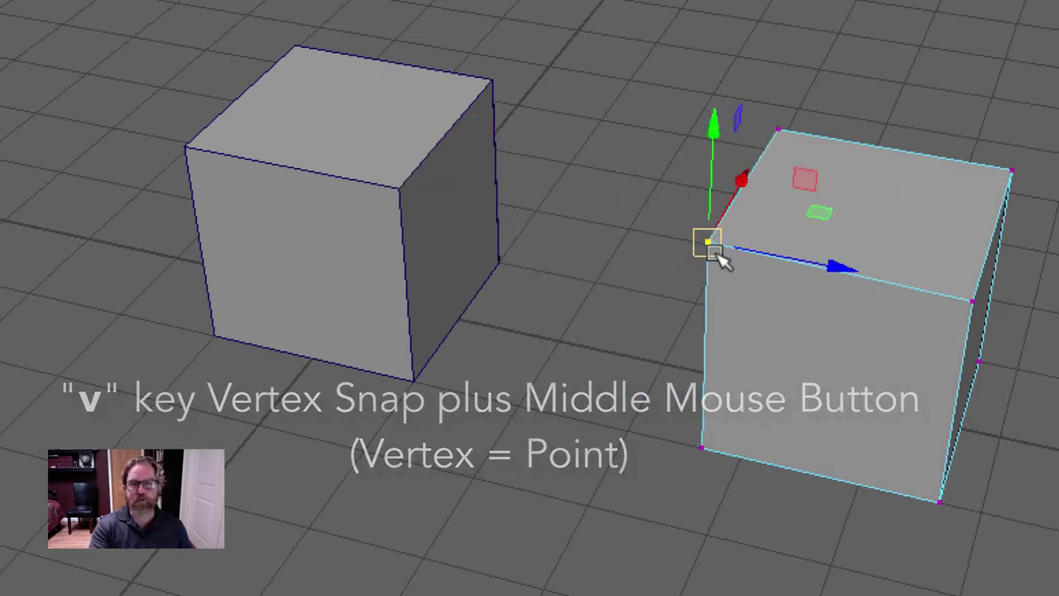
# Lower the vertex to the floor grid, and snap it along the original cube's edges to its nearest top corner
pyautogui.moveTo(569, 373); pyautogui.dragTo(622, 418, button='middle')
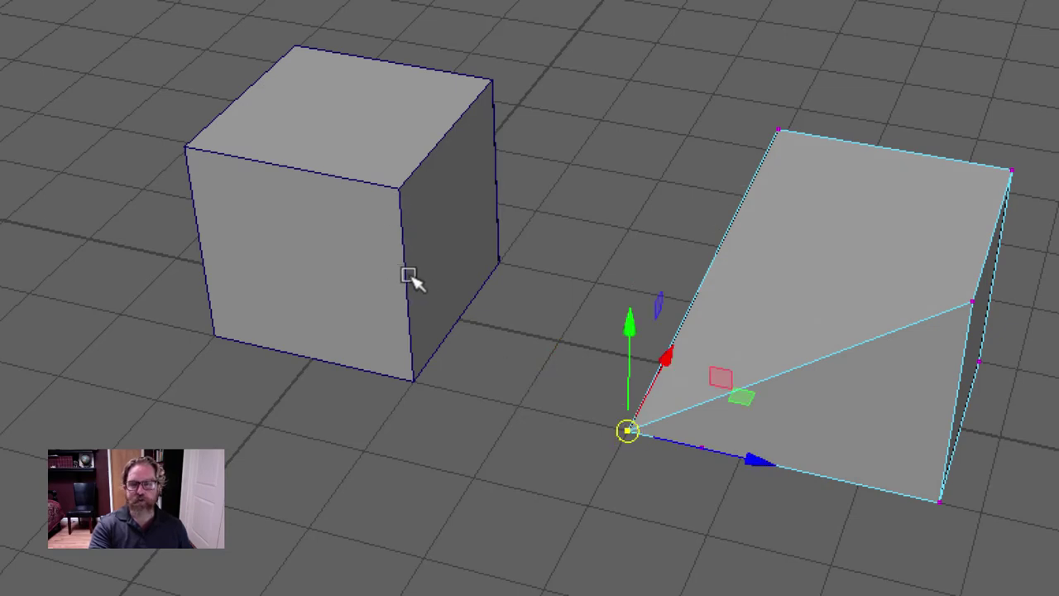
pyautogui.moveTo(406, 278); pyautogui.dragTo(480, 300, button='middle')
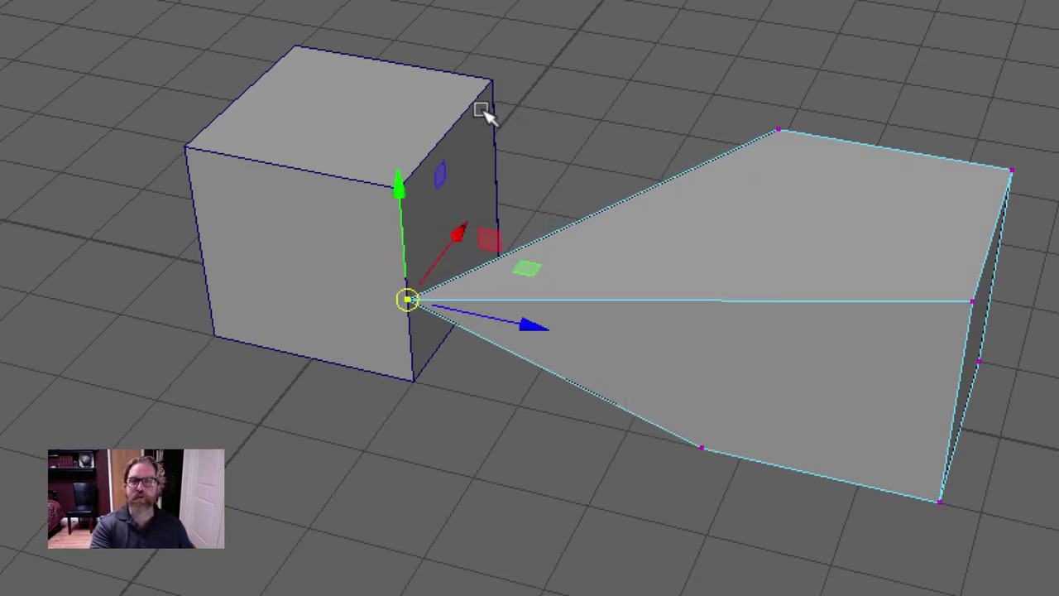
pyautogui.moveTo(480, 103); pyautogui.dragTo(431, 170, button='middle')
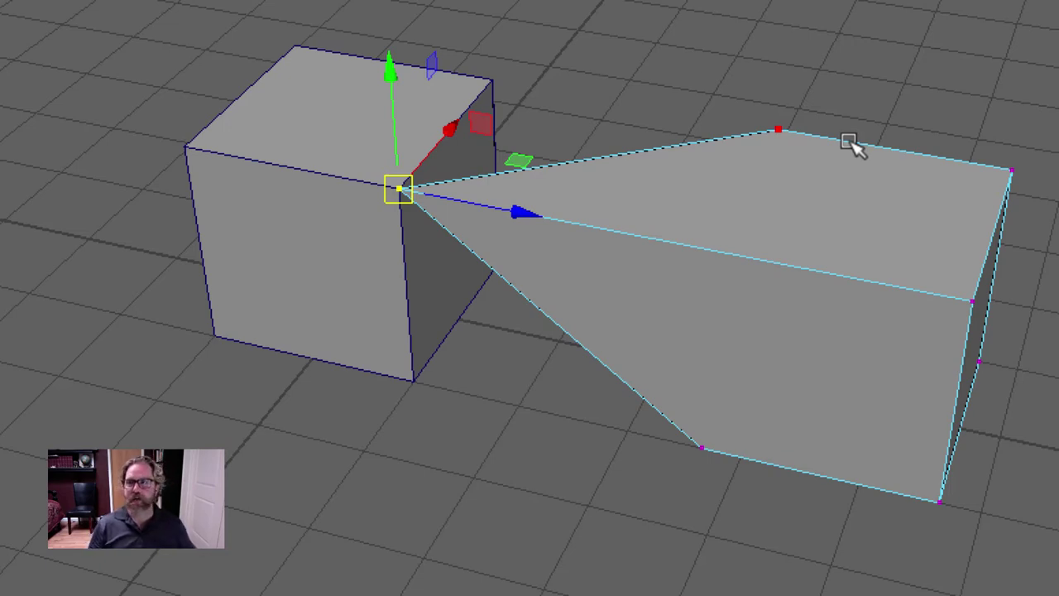
# Return to object mode and delete both the original cube and its deformed duplicate
pyautogui.press('q')
pyautogui.moveTo(291, 128); pyautogui.dragTo(369, 72, button='right')
pyautogui.moveTo(171, 1); pyautogui.dragTo(1051, 579)
pyautogui.hotkey('ctrl', 'z')
pyautogui.moveTo(356, 151); pyautogui.dragTo(463, 118, button='right')
pyautogui.press('Delete')
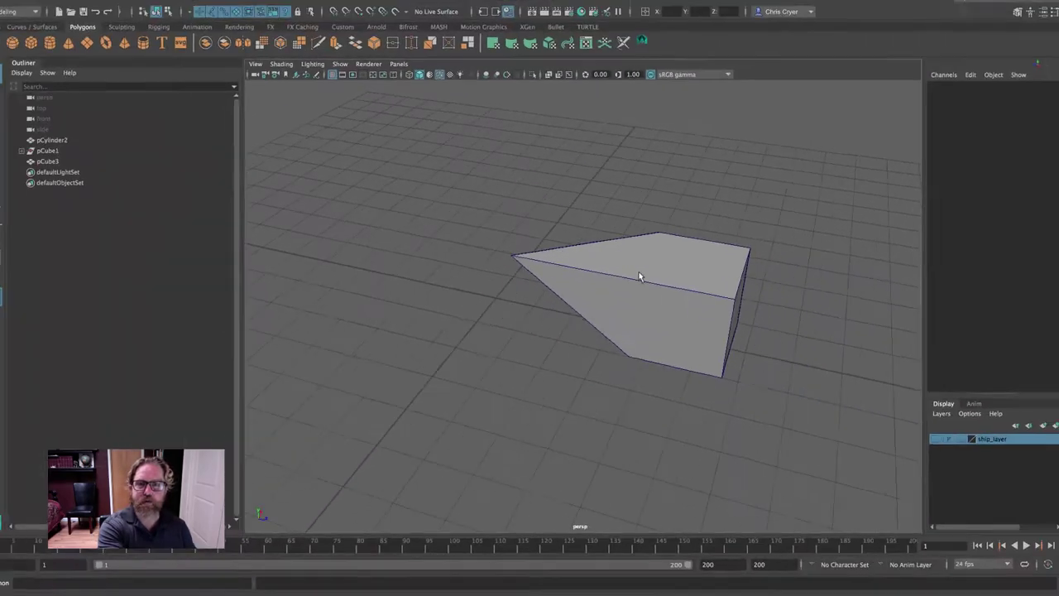
pyautogui.click(638, 272)
pyautogui.press('Delete')
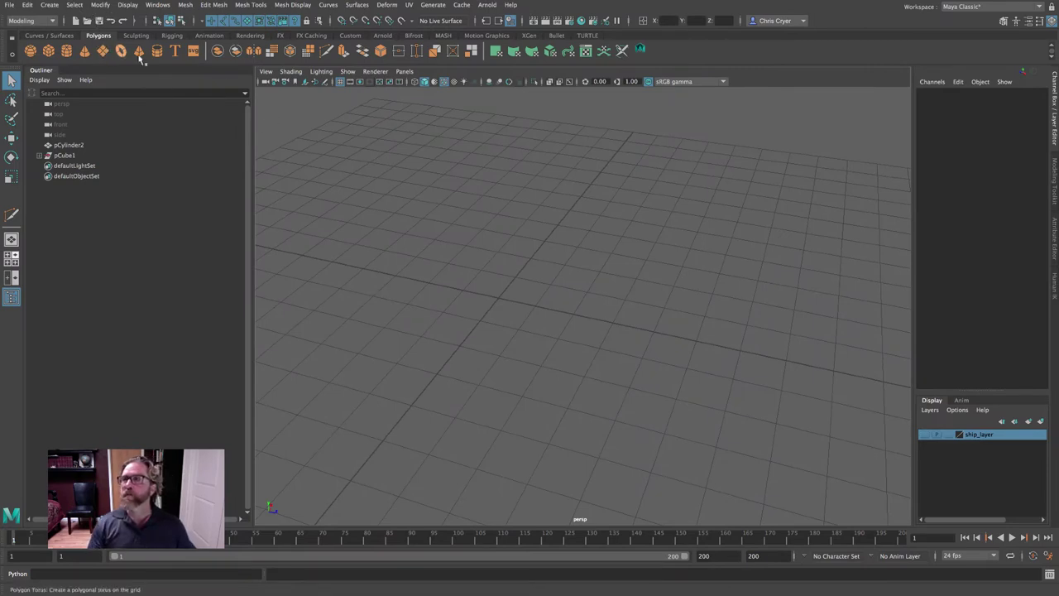
# Create a polygon cylinder at the origin and scale it uniformly to about 1.87
pyautogui.click(66, 50)
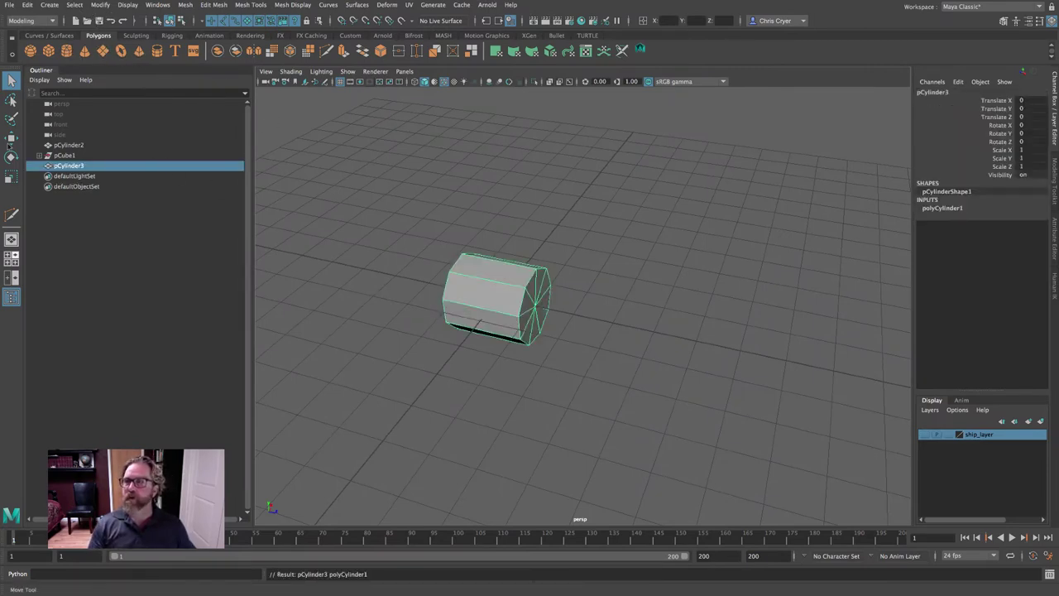
pyautogui.click(10, 177)
pyautogui.moveTo(495, 296); pyautogui.dragTo(559, 307)
pyautogui.keyDown('alt'); pyautogui.moveTo(614, 267); pyautogui.dragTo(469, 260); pyautogui.keyUp('alt')
pyautogui.keyDown('alt'); pyautogui.moveTo(417, 240); pyautogui.dragTo(436, 263, button='middle'); pyautogui.keyUp('alt')
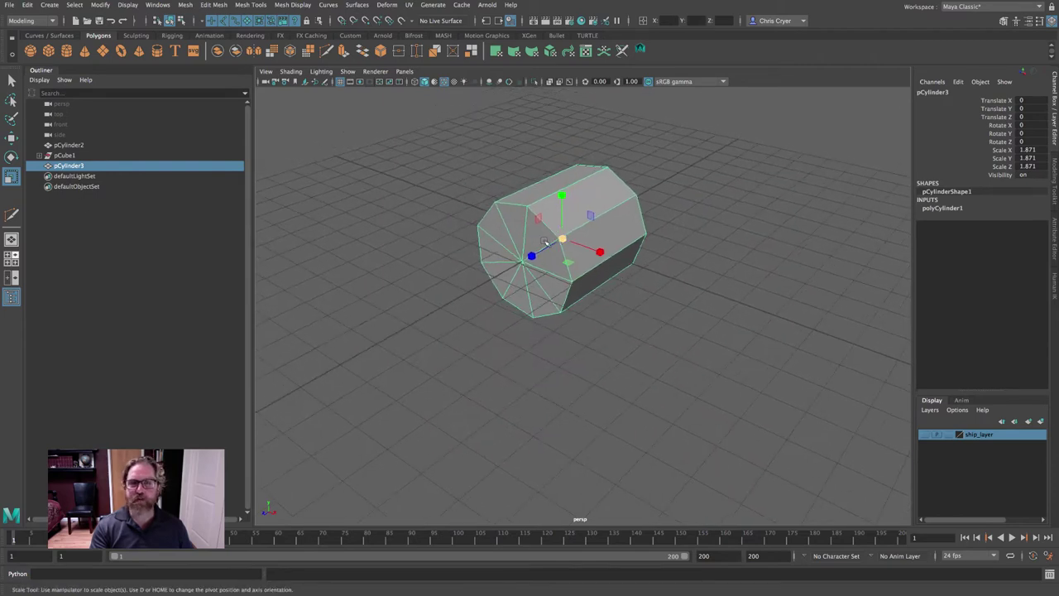
# Try rotating the cylinder about its own centre pivot
pyautogui.press('e')
pyautogui.keyDown('alt'); pyautogui.moveTo(608, 248); pyautogui.dragTo(560, 277); pyautogui.keyUp('alt')
pyautogui.hotkey('ctrl', 'z')
# Reposition the cylinder's pivot point along X to a spot well outside the cylinder
pyautogui.keyDown('alt'); pyautogui.moveTo(655, 300); pyautogui.dragTo(728, 313); pyautogui.keyUp('alt')
pyautogui.keyDown('alt'); pyautogui.moveTo(700, 305); pyautogui.dragTo(663, 278, button='right'); pyautogui.keyUp('alt')
pyautogui.keyDown('alt'); pyautogui.moveTo(663, 277); pyautogui.dragTo(597, 251, button='middle'); pyautogui.keyUp('alt')
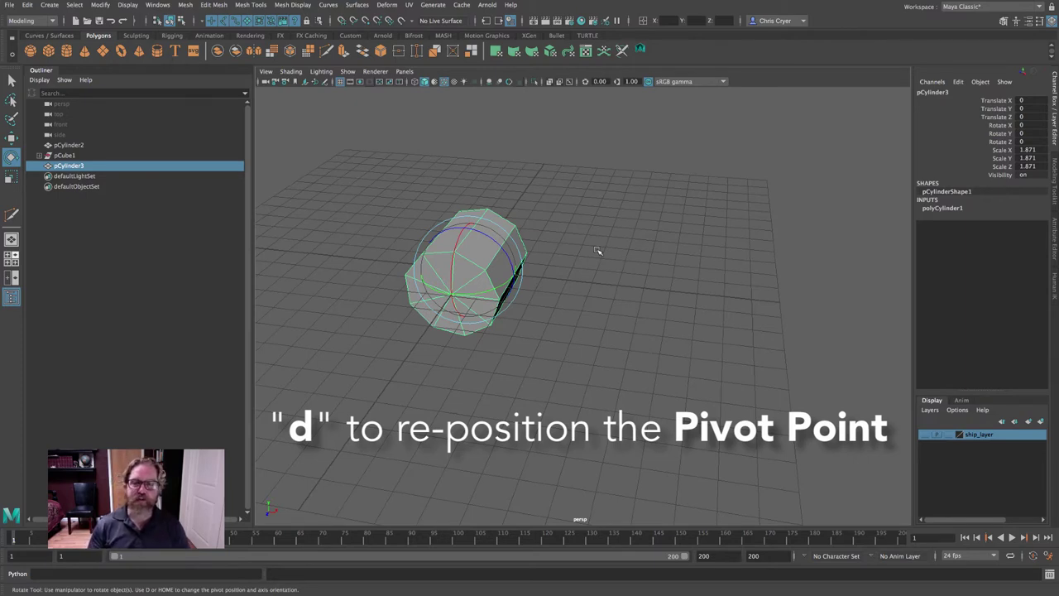
pyautogui.press('d')
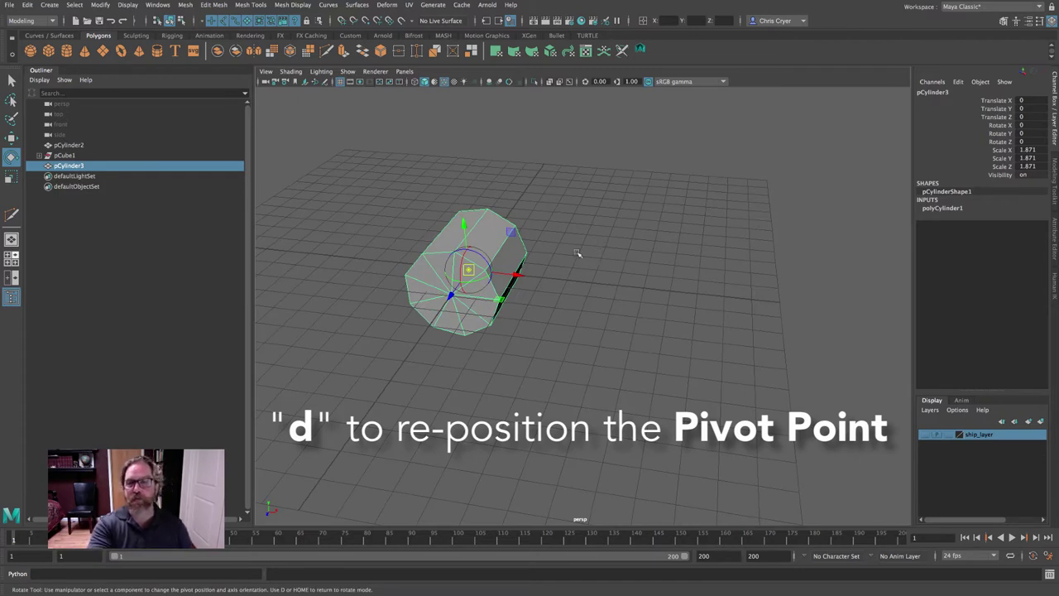
pyautogui.click(531, 276)
pyautogui.moveTo(532, 276); pyautogui.dragTo(729, 296)
pyautogui.press('d')
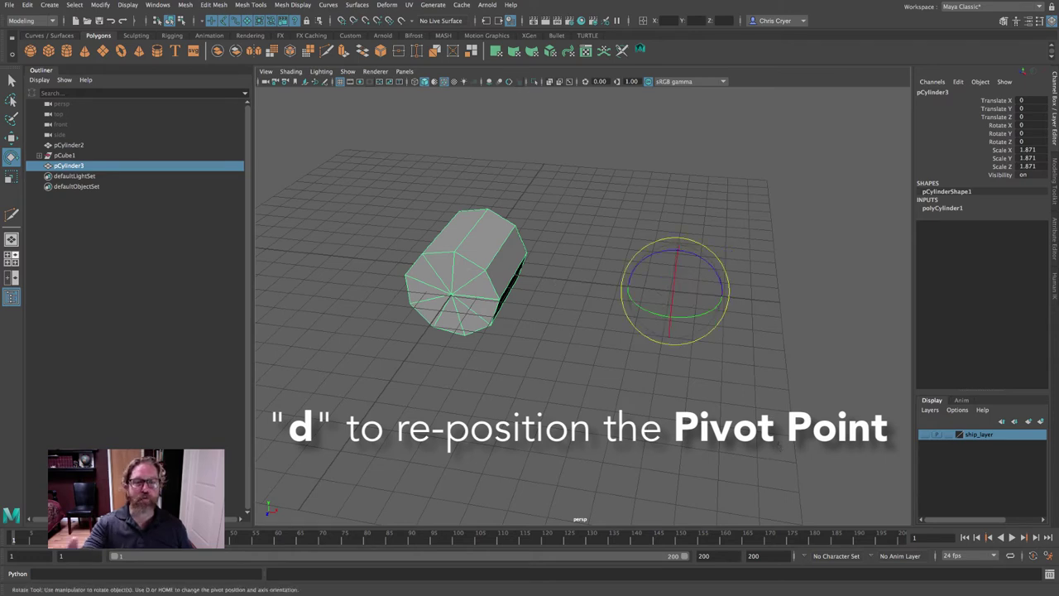
# Try rotating the cylinder around its offset pivot, undoing each rotation
pyautogui.moveTo(702, 317); pyautogui.dragTo(941, 322)
pyautogui.hotkey('ctrl', 'z')
pyautogui.press('d')
pyautogui.press('d')
pyautogui.keyDown('alt'); pyautogui.moveTo(762, 311); pyautogui.dragTo(582, 289, button='right'); pyautogui.keyUp('alt')
pyautogui.moveTo(724, 331)
pyautogui.mouseDown()
pyautogui.moveTo(673, 314)
pyautogui.moveTo(782, 335)
pyautogui.moveTo(765, 331)
pyautogui.moveTo(790, 327)
pyautogui.moveTo(745, 318)
pyautogui.moveTo(660, 329)
pyautogui.moveTo(722, 339)
pyautogui.mouseUp()
pyautogui.hotkey('ctrl', 'z')
# Activate the Move tool and apply Center Pivot to the cylinder
pyautogui.press('w')
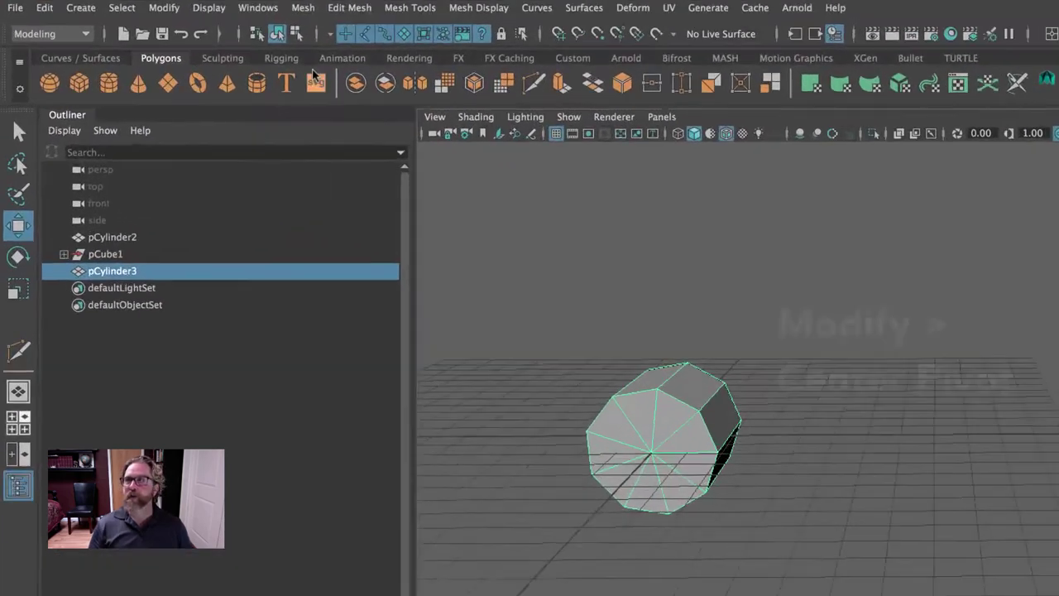
pyautogui.click(100, 4)
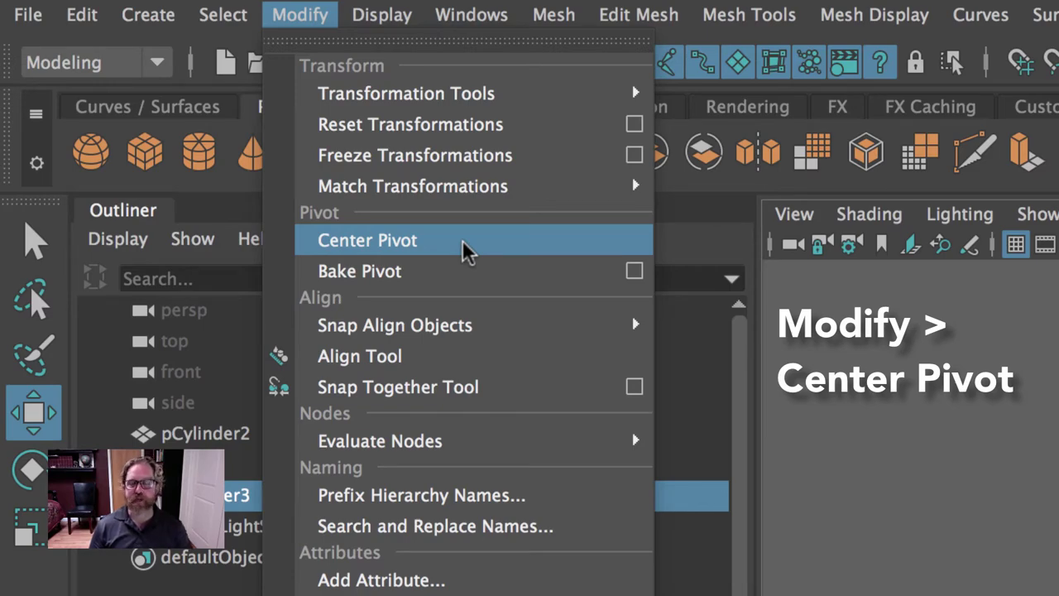
pyautogui.click(464, 250)
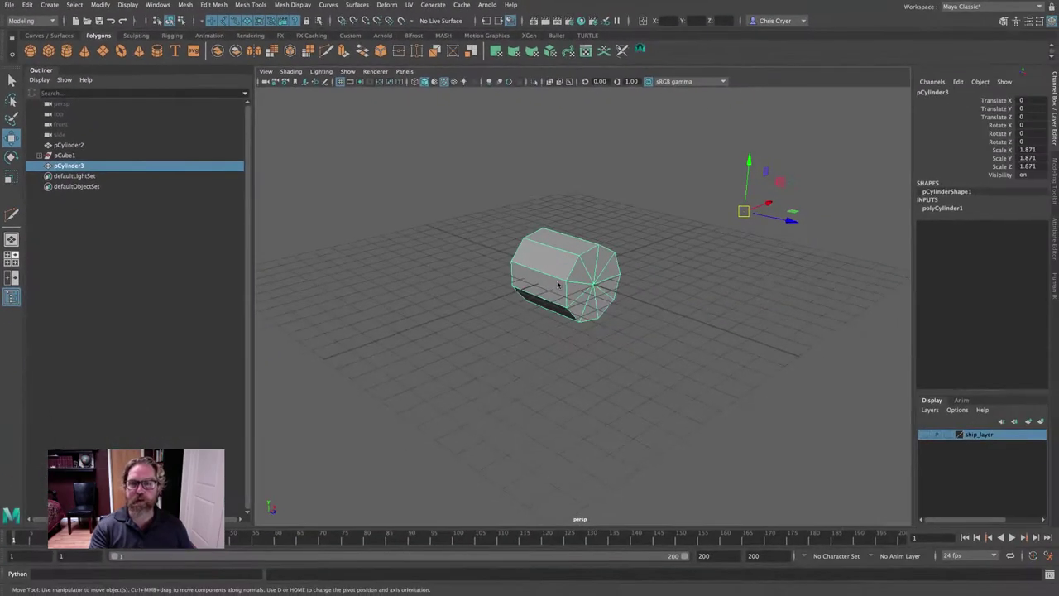
# Extrude one side face of the cylinder outward along negative X into a long arm and return to object mode
pyautogui.rightClick(557, 283)
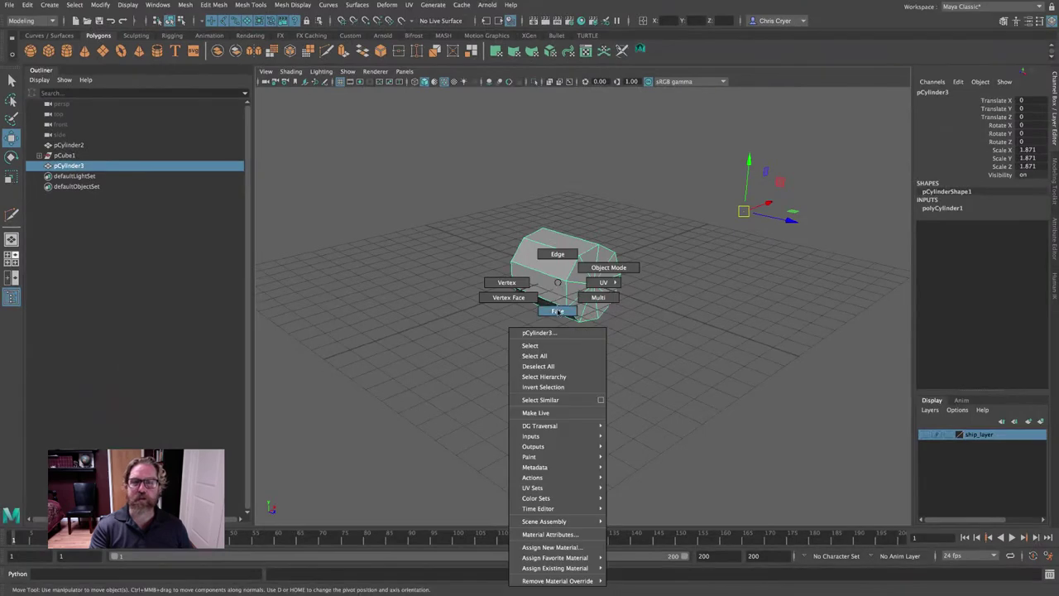
pyautogui.moveTo(551, 293); pyautogui.dragTo(557, 310, button='right')
pyautogui.click(551, 293)
pyautogui.click(1054, 187)
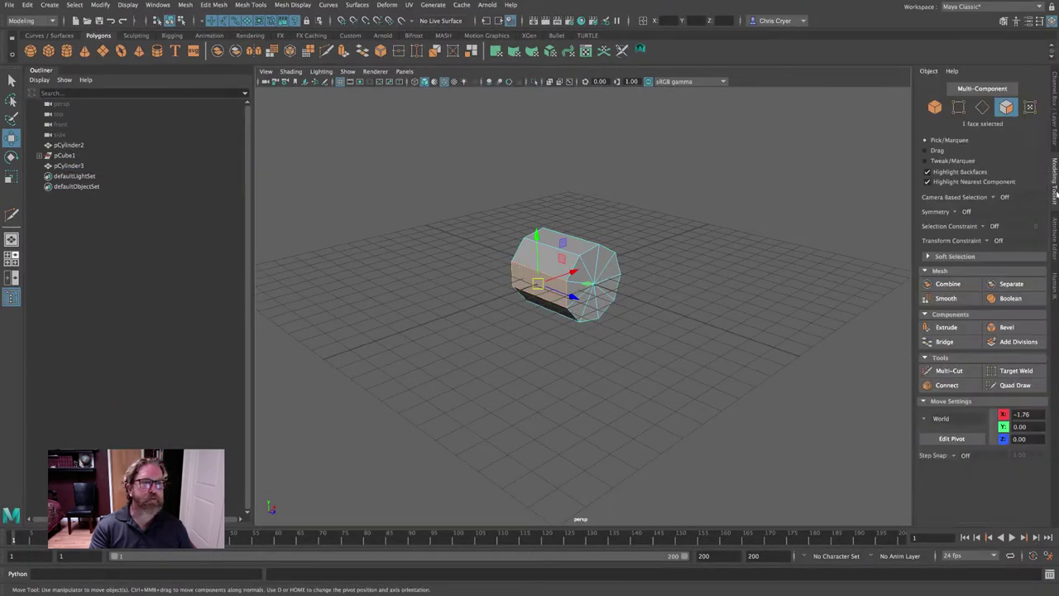
pyautogui.click(946, 327)
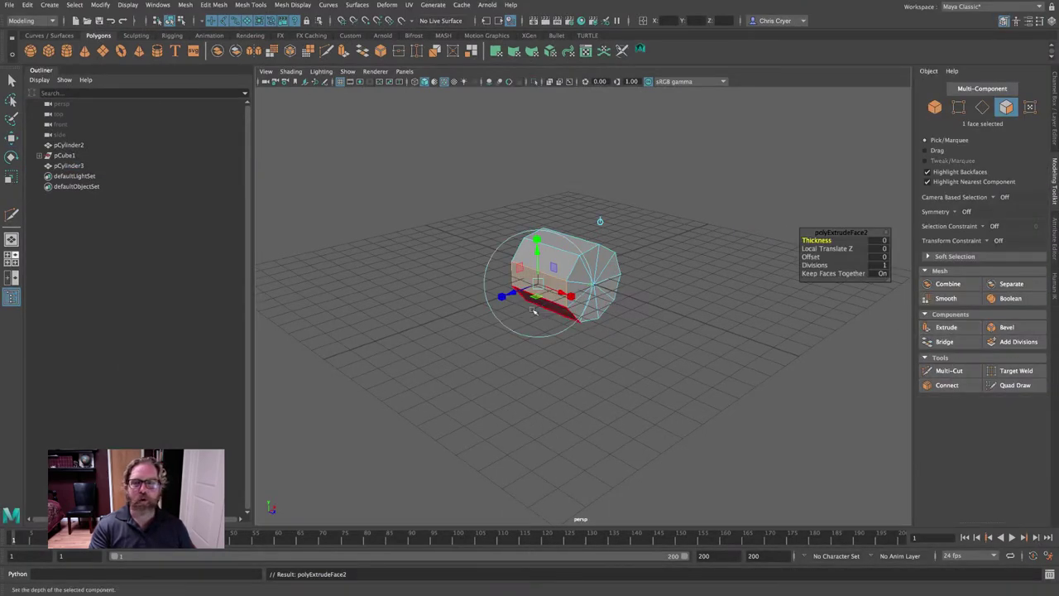
pyautogui.moveTo(513, 291); pyautogui.dragTo(281, 376)
pyautogui.moveTo(479, 267); pyautogui.dragTo(533, 253, button='right')
pyautogui.keyDown('alt'); pyautogui.moveTo(686, 374); pyautogui.dragTo(621, 373); pyautogui.keyUp('alt')
# Apply Center Pivot to the cylinder with its arm and activate the Move tool
pyautogui.click(100, 5)
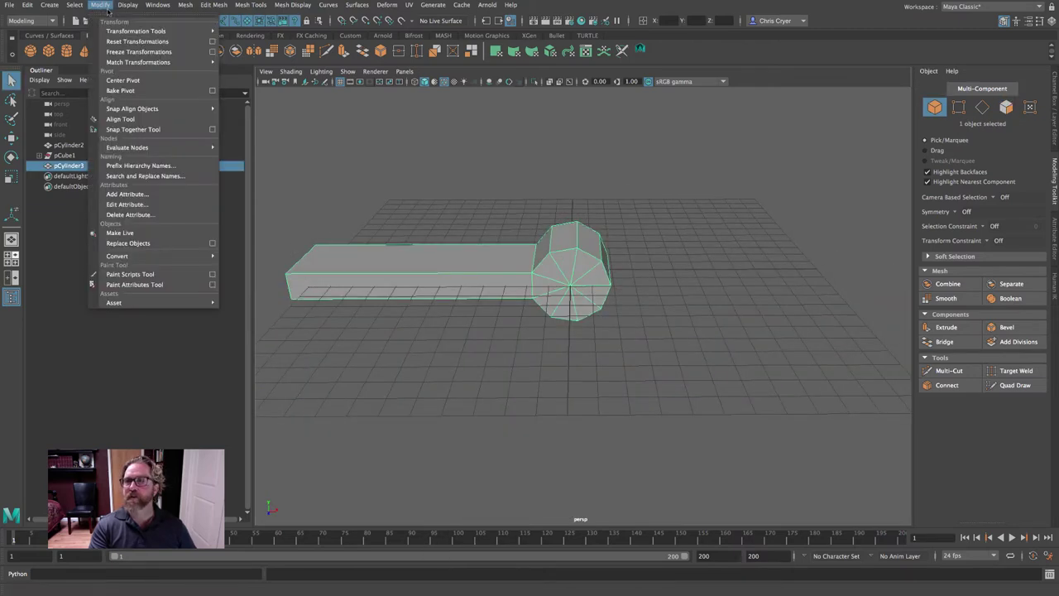
pyautogui.click(135, 80)
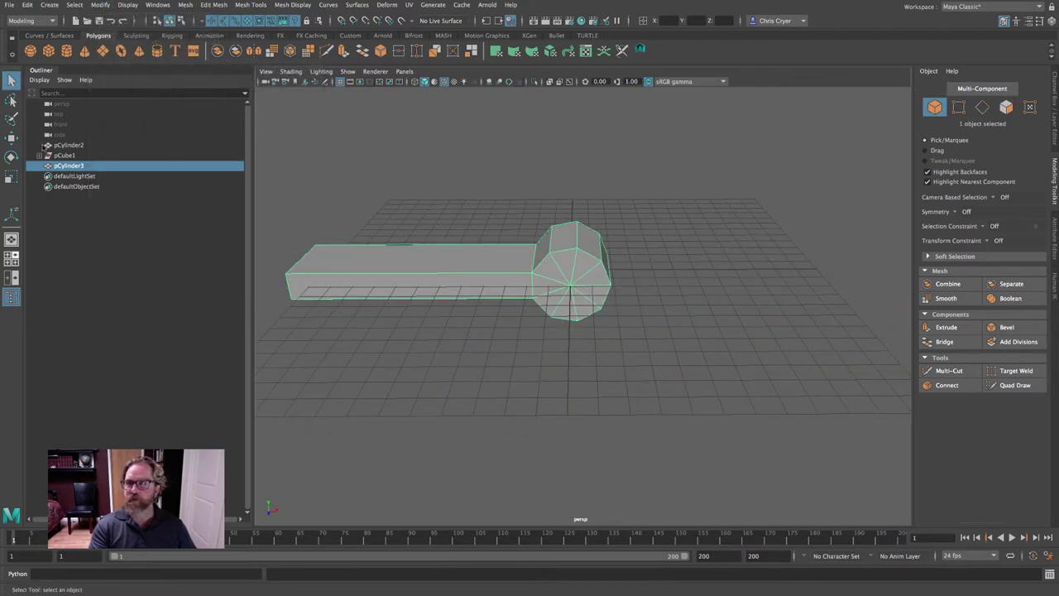
pyautogui.click(11, 138)
pyautogui.moveTo(520, 356)
pyautogui.keyDown('alt'); pyautogui.mouseDown()
pyautogui.moveTo(541, 350)
pyautogui.moveTo(447, 354)
pyautogui.moveTo(567, 338)
pyautogui.moveTo(541, 355)
pyautogui.mouseUp(); pyautogui.keyUp('alt')
pyautogui.keyDown('alt'); pyautogui.moveTo(541, 355); pyautogui.dragTo(735, 386, button='right'); pyautogui.keyUp('alt')
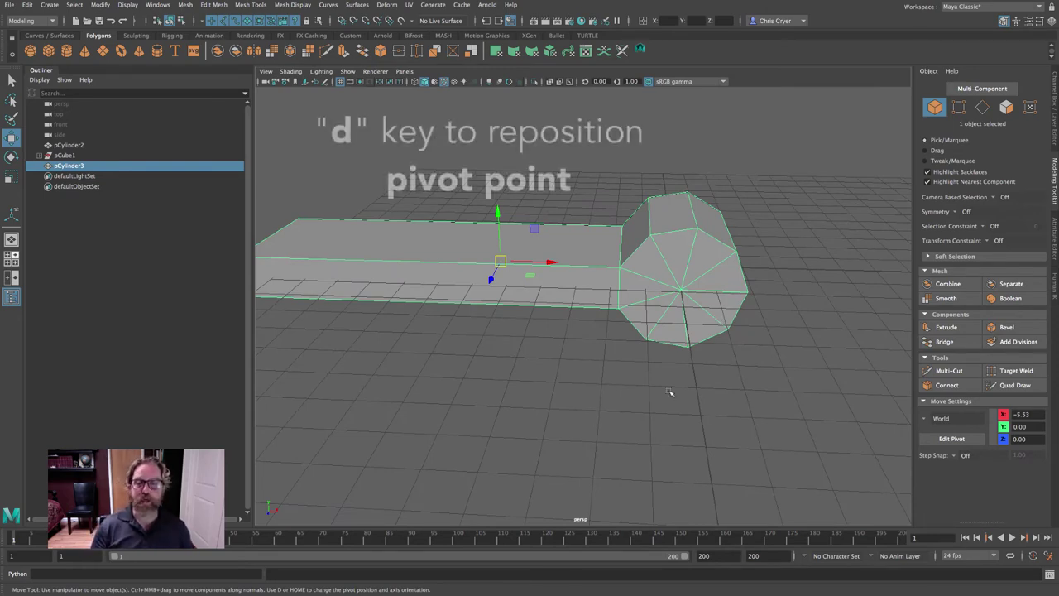
# Reposition the pivot freely to a spot below the arm and try its individual axis handles
pyautogui.press('d')
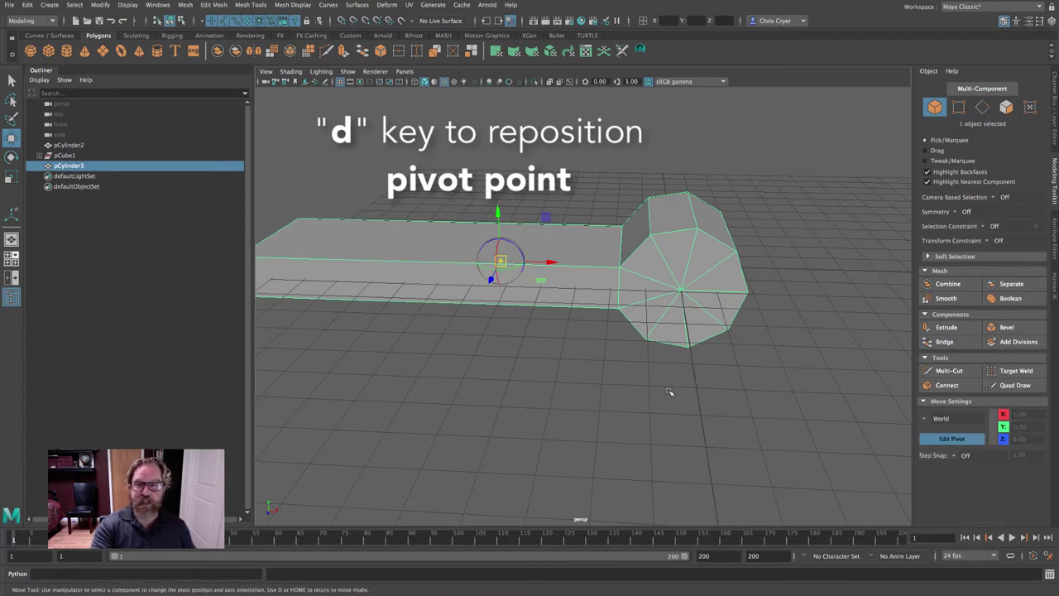
pyautogui.moveTo(502, 261); pyautogui.dragTo(503, 360)
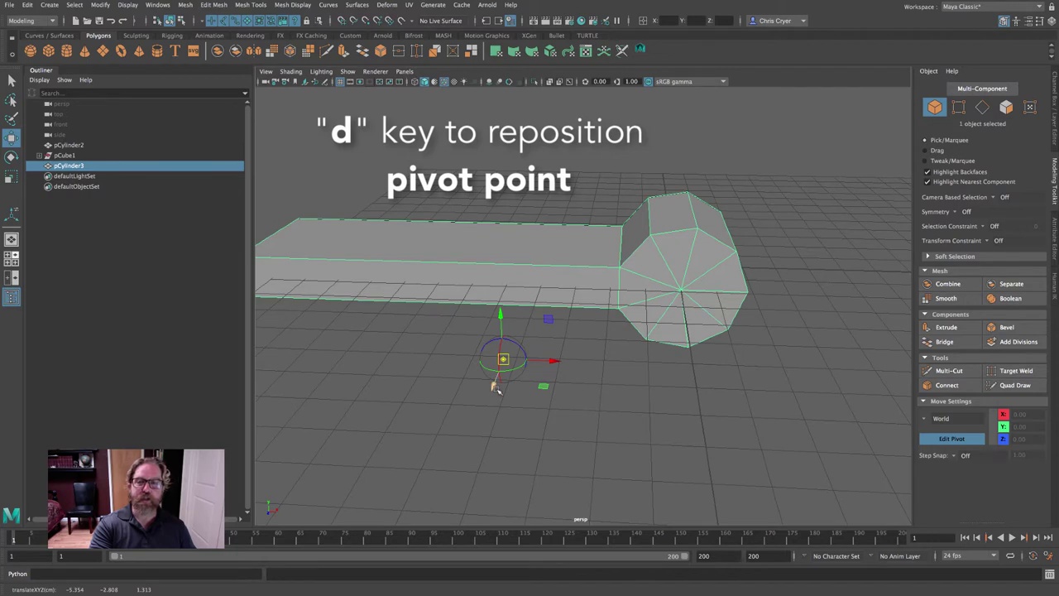
pyautogui.click(501, 315)
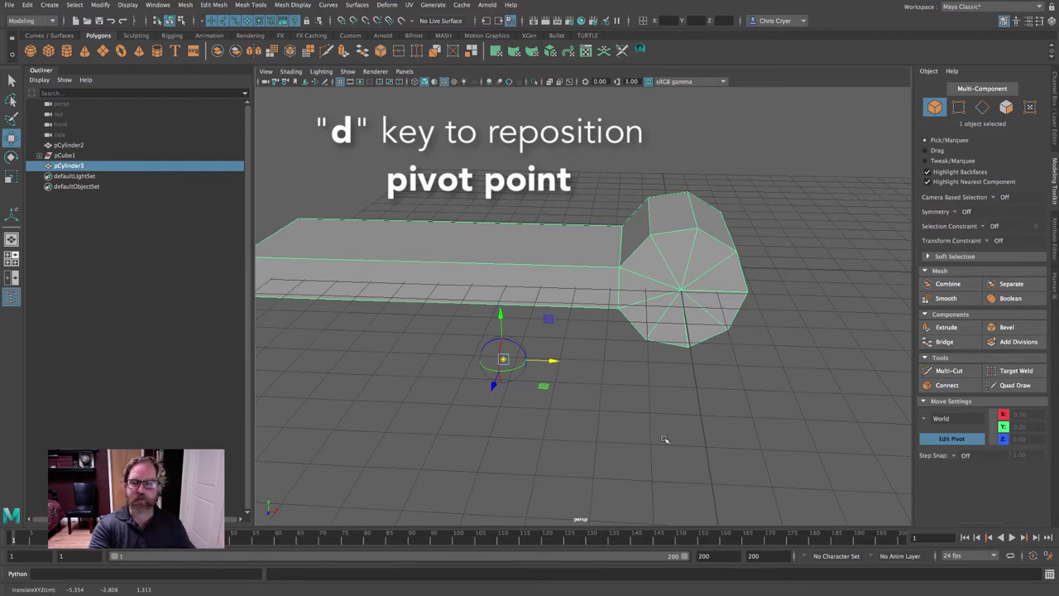
pyautogui.click(494, 386)
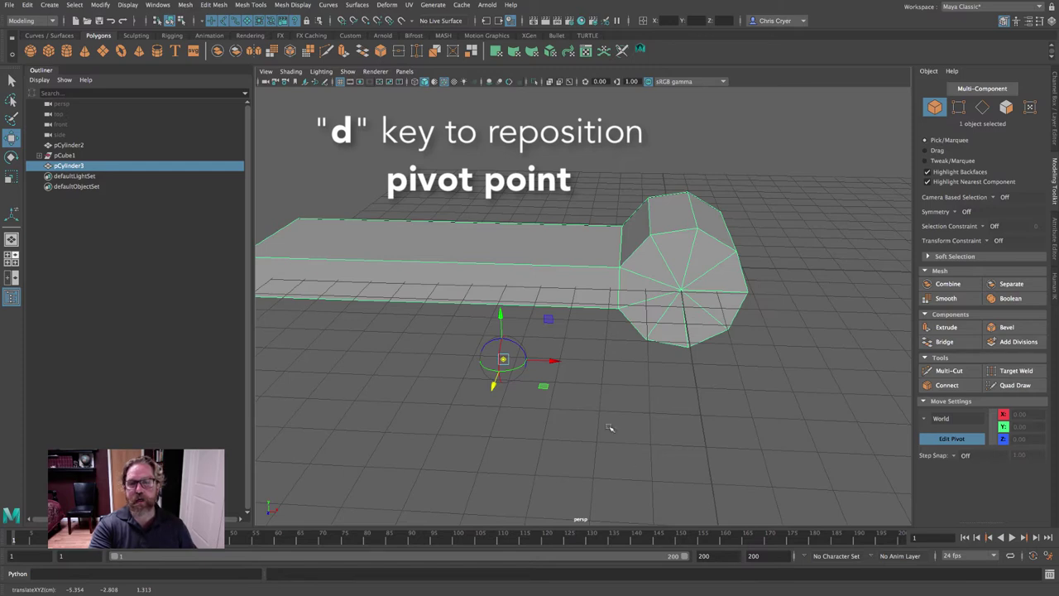
pyautogui.click(503, 359)
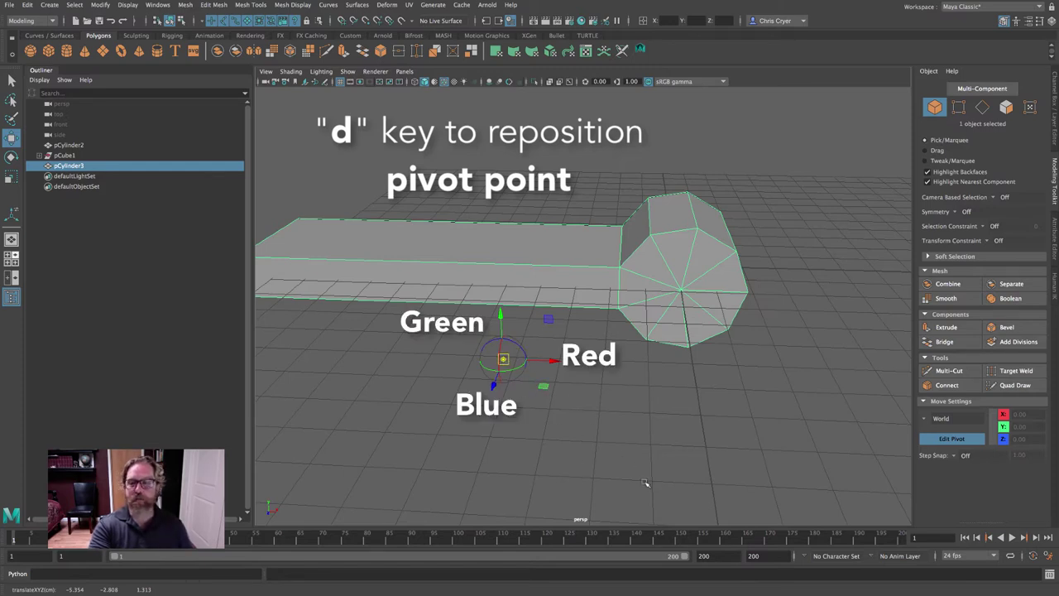
pyautogui.press('d')
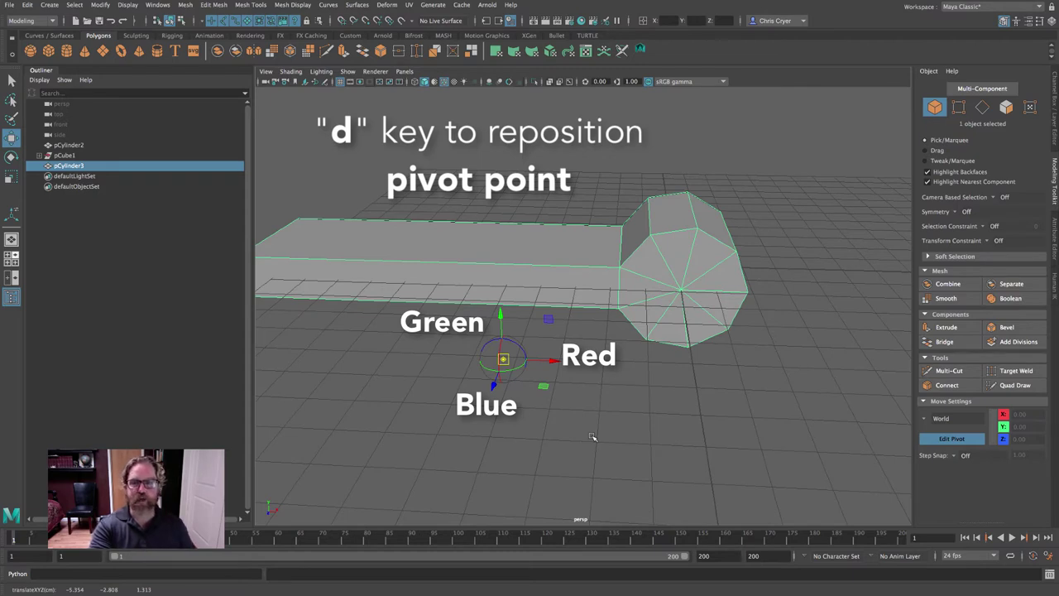
# Curve-snap the pivot along an end-cap edge to the centre of the cylinder's front cap
pyautogui.press('d')
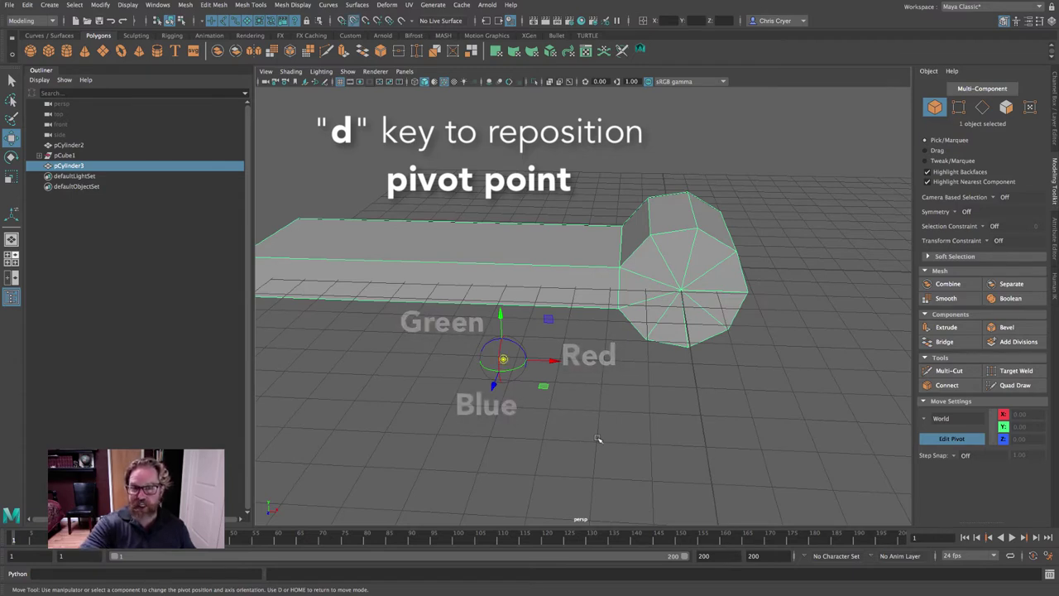
pyautogui.press('c')
pyautogui.moveTo(666, 364); pyautogui.dragTo(726, 292, button='middle')
pyautogui.press('d')
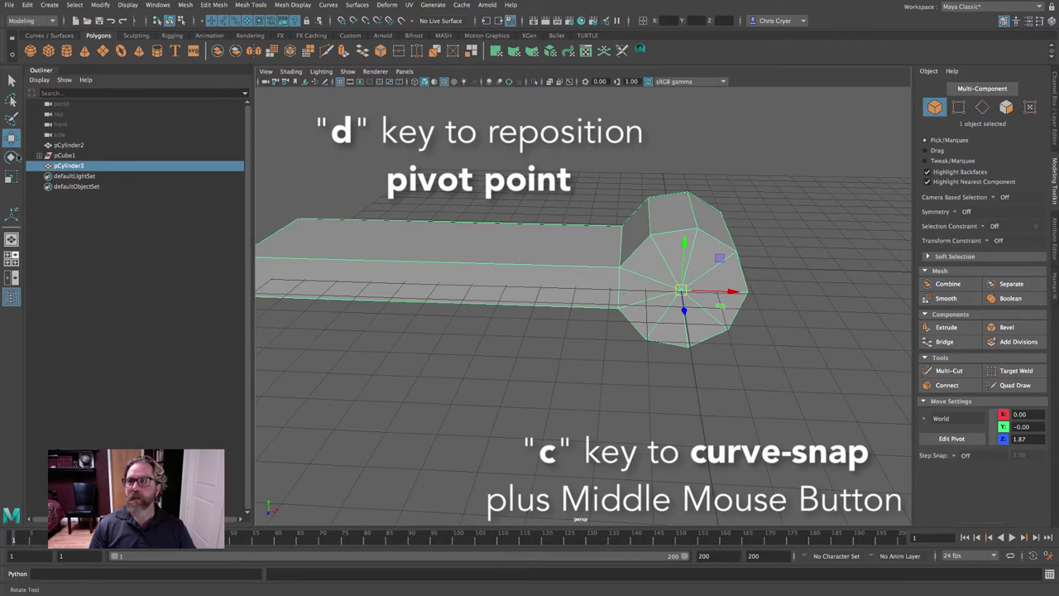
# Try swinging the arm by rotating the object around the snapped pivot, and undo the rotation
pyautogui.click(11, 155)
pyautogui.moveTo(727, 248); pyautogui.dragTo(786, 330)
pyautogui.keyDown('alt'); pyautogui.moveTo(796, 329); pyautogui.dragTo(529, 296, button='right'); pyautogui.keyUp('alt')
pyautogui.scroll(-2, 529, 296)
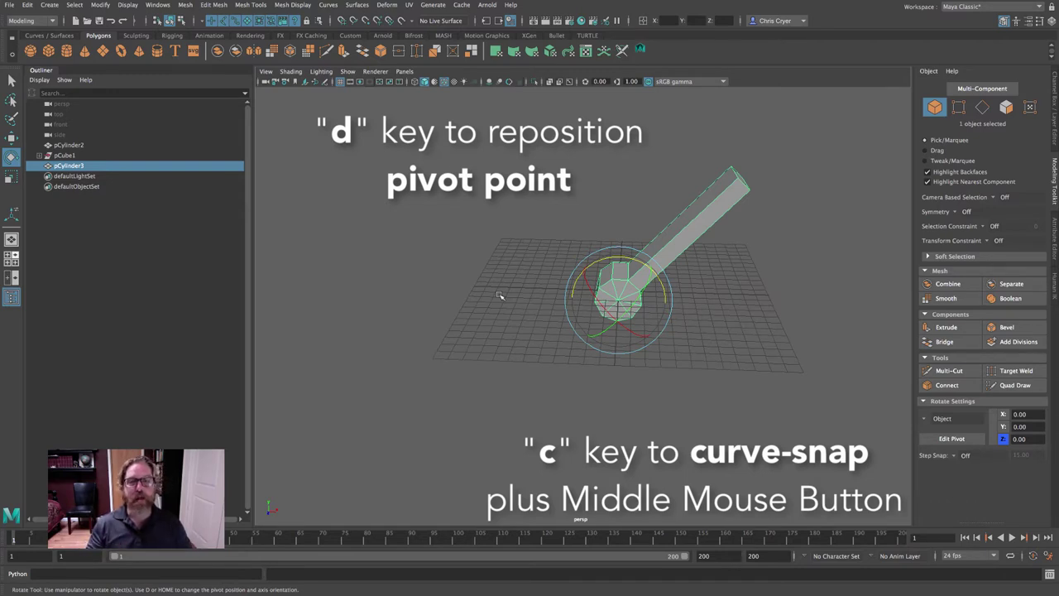
pyautogui.hotkey('ctrl', 'z')
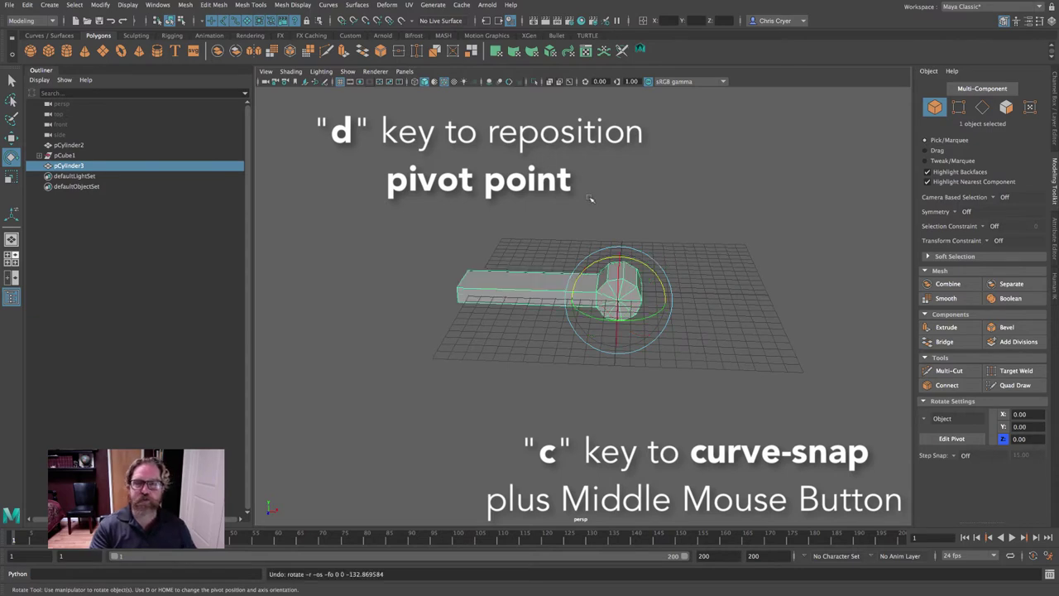
pyautogui.click(593, 223)
pyautogui.keyDown('alt'); pyautogui.moveTo(579, 273); pyautogui.dragTo(557, 288); pyautogui.keyUp('alt')
pyautogui.click(558, 288)
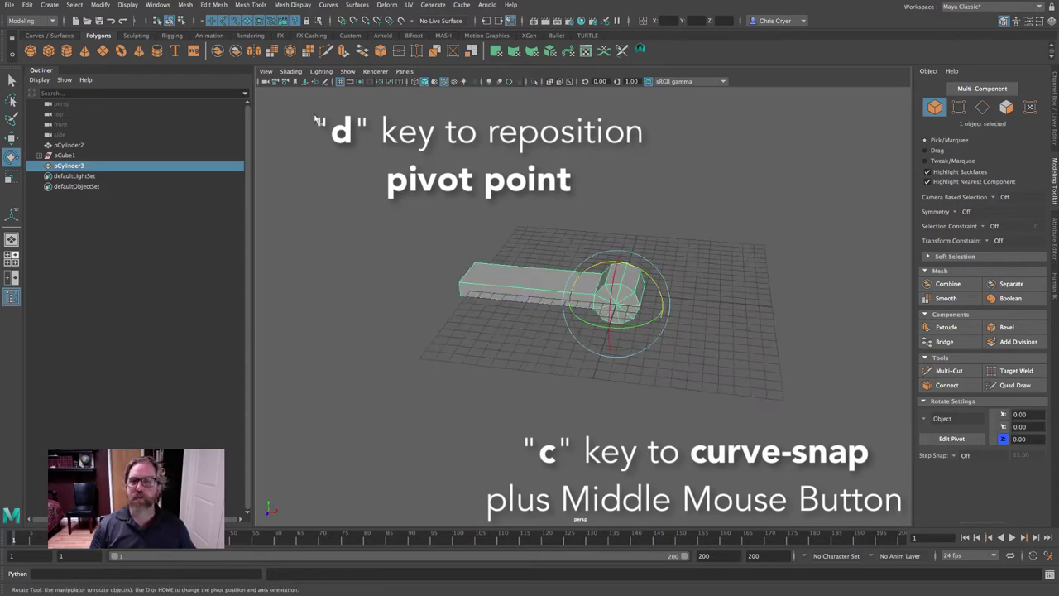
# Reset the object's pivot with Center Pivot and switch back to the Move tool
pyautogui.click(100, 5)
pyautogui.click(128, 80)
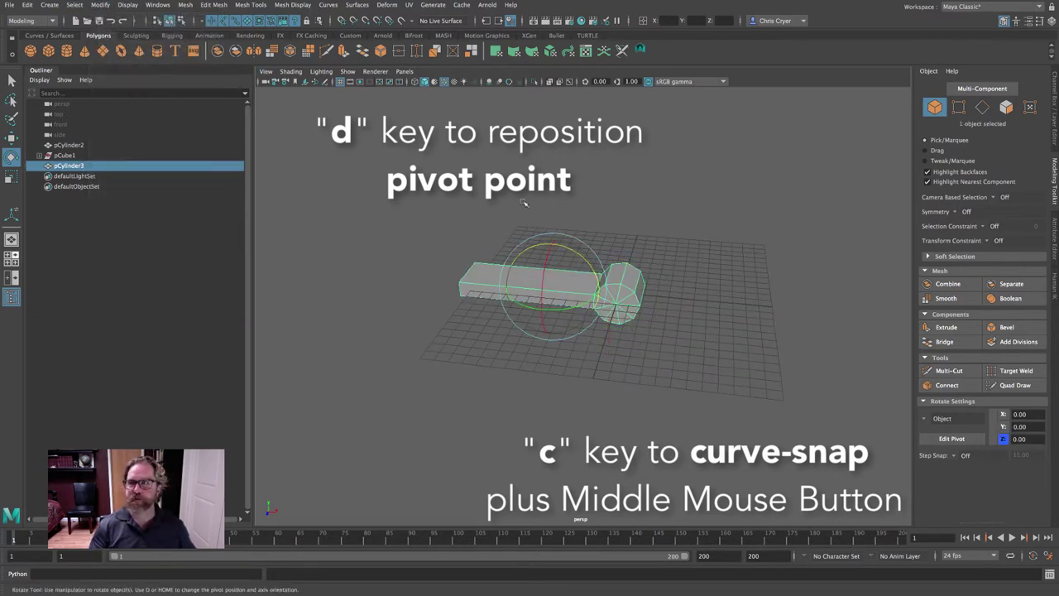
pyautogui.press('w')
pyautogui.keyDown('alt'); pyautogui.moveTo(536, 328); pyautogui.dragTo(794, 350, button='right'); pyautogui.keyUp('alt')
pyautogui.keyDown('alt'); pyautogui.moveTo(794, 350); pyautogui.dragTo(804, 325); pyautogui.keyUp('alt')
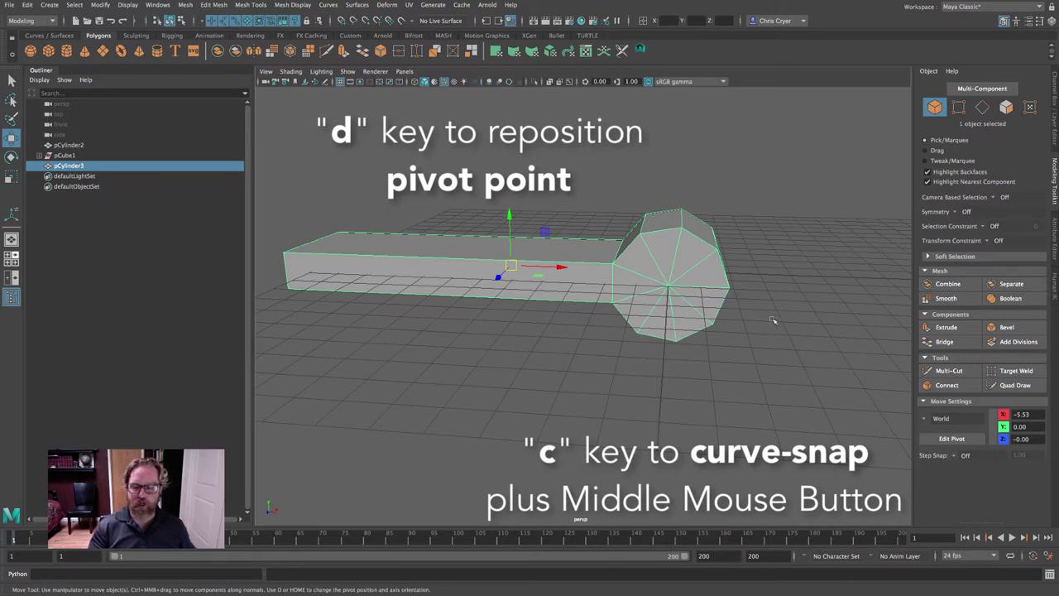
# Snap the centred pivot onto the middle of the front end cap using curve snapping along a cap edge
pyautogui.press('d')
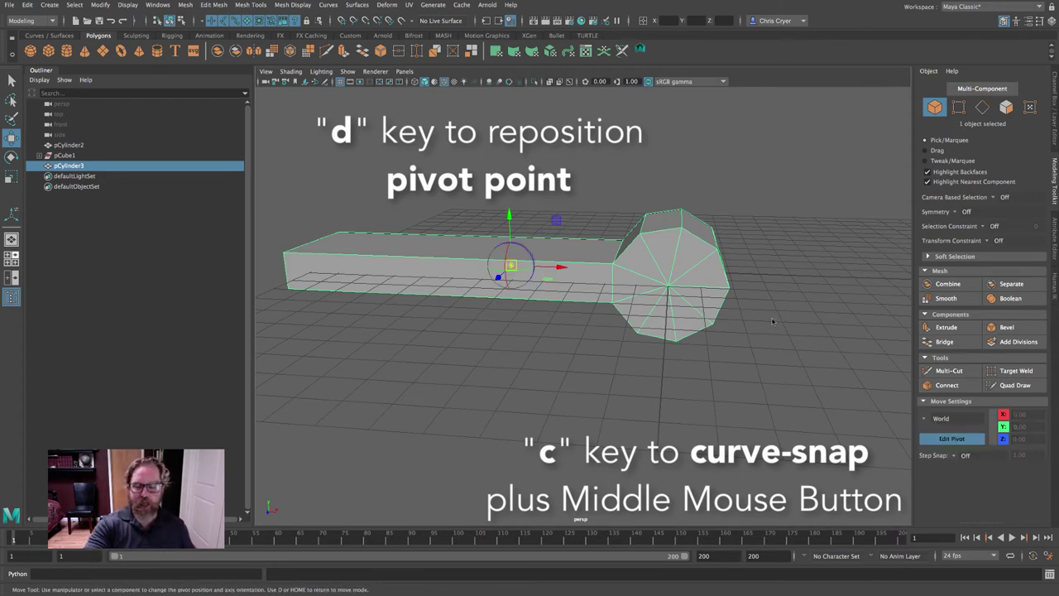
pyautogui.press('c')
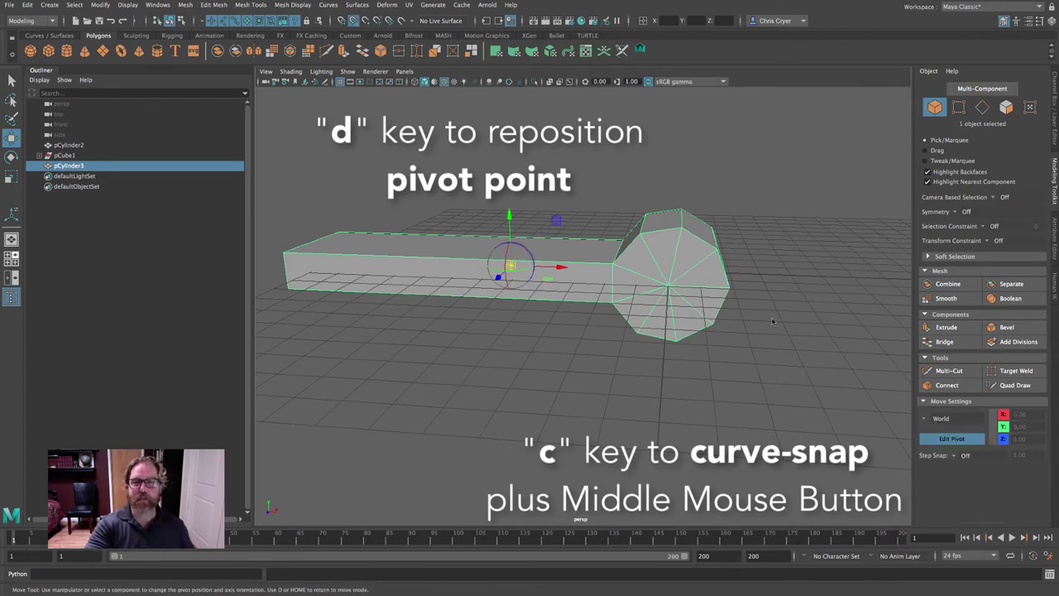
pyautogui.moveTo(657, 314); pyautogui.dragTo(728, 282, button='middle')
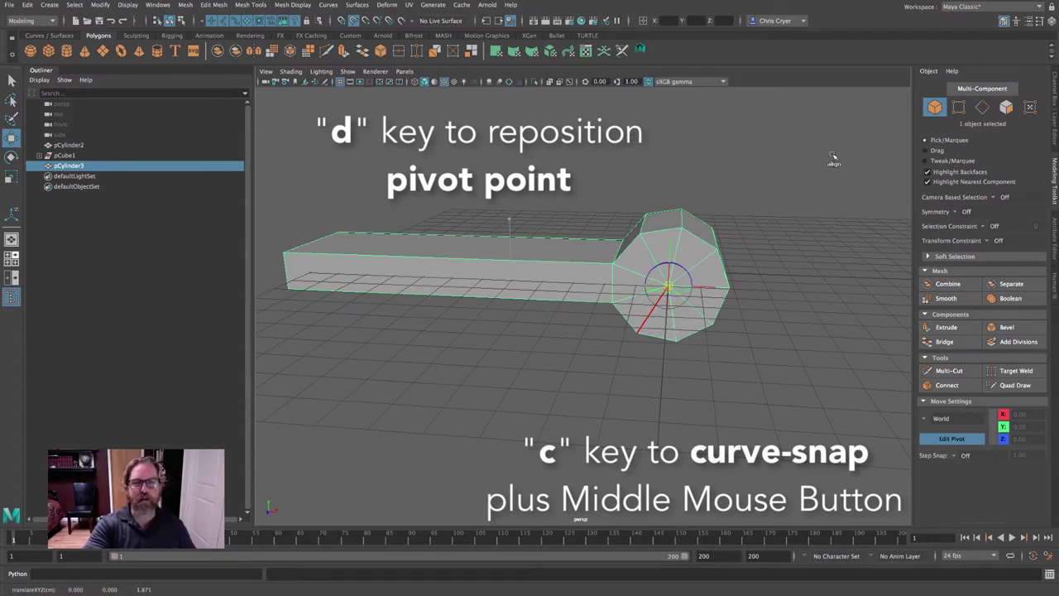
pyautogui.press('d')
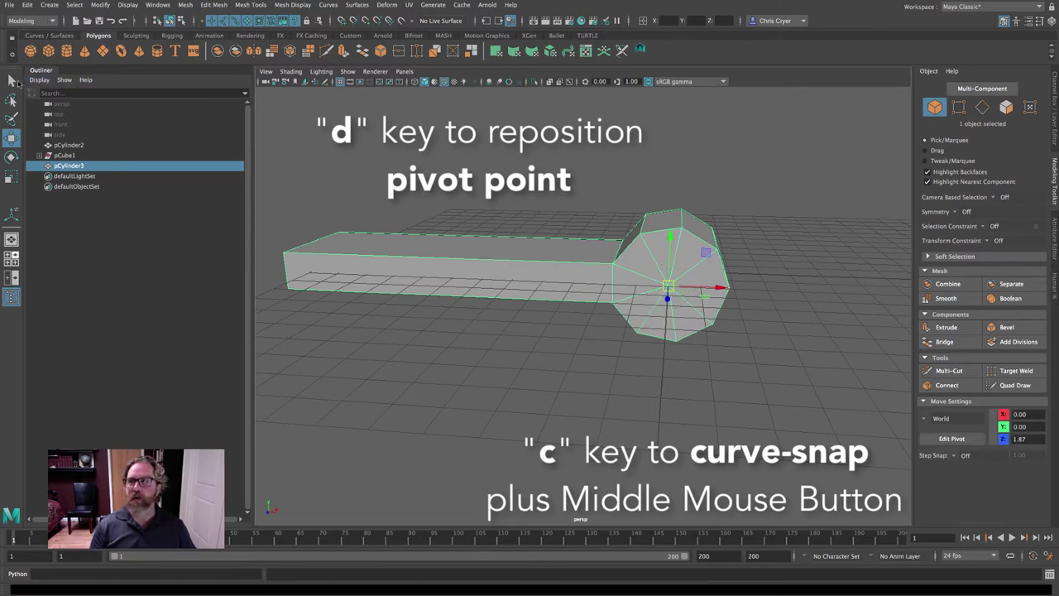
# Rotate the object about Z around the cap-centre pivot until the arm points upward, and deselect it
pyautogui.click(11, 80)
pyautogui.click(11, 157)
pyautogui.moveTo(397, 207); pyautogui.dragTo(896, 266, button='middle')
pyautogui.moveTo(898, 267); pyautogui.dragTo(141, 264)
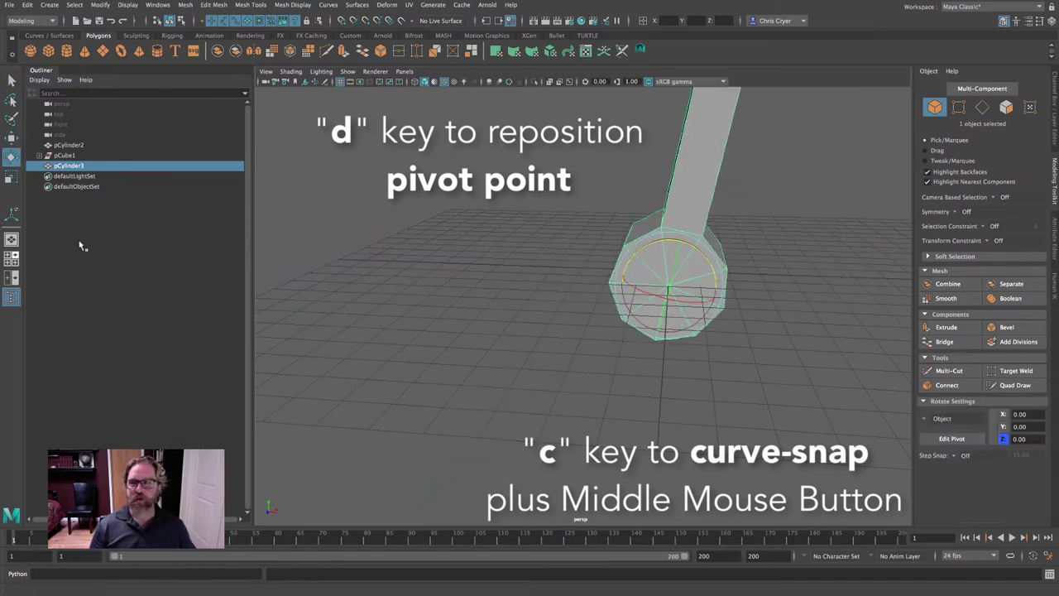
pyautogui.click(139, 264)
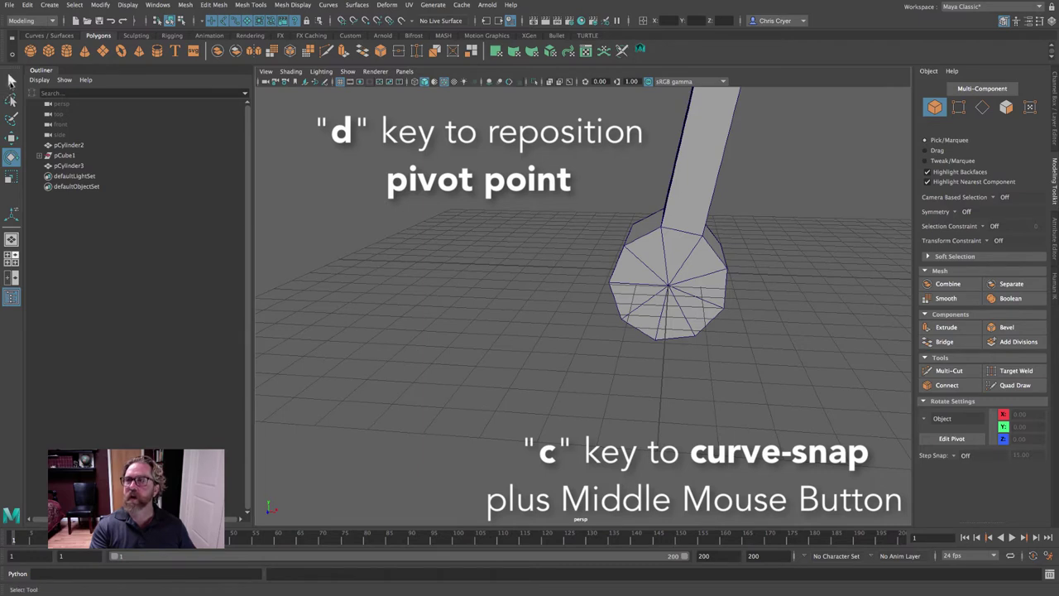
pyautogui.press('q')
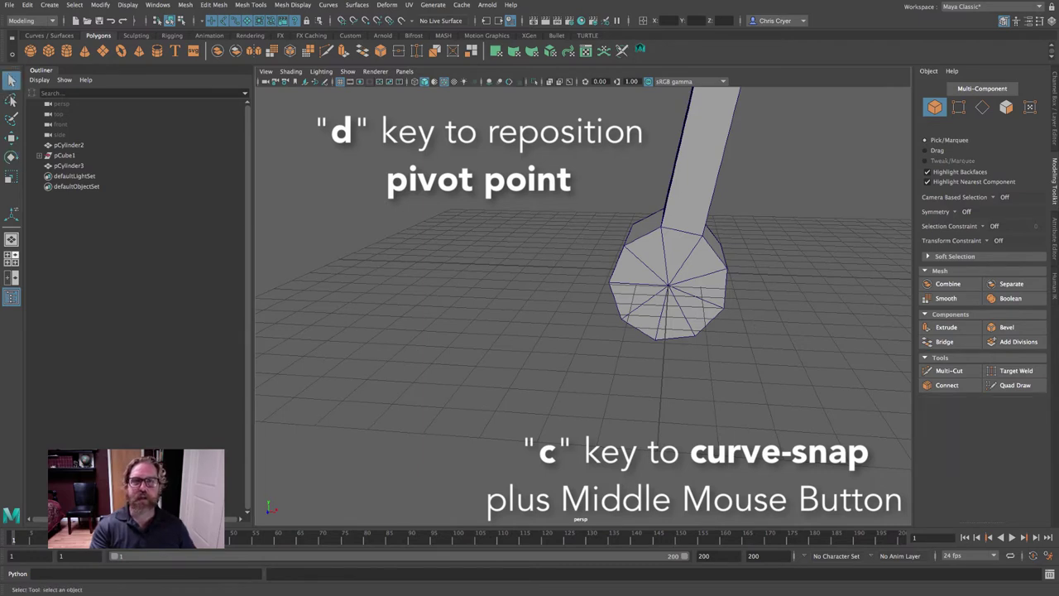
pyautogui.press('w')
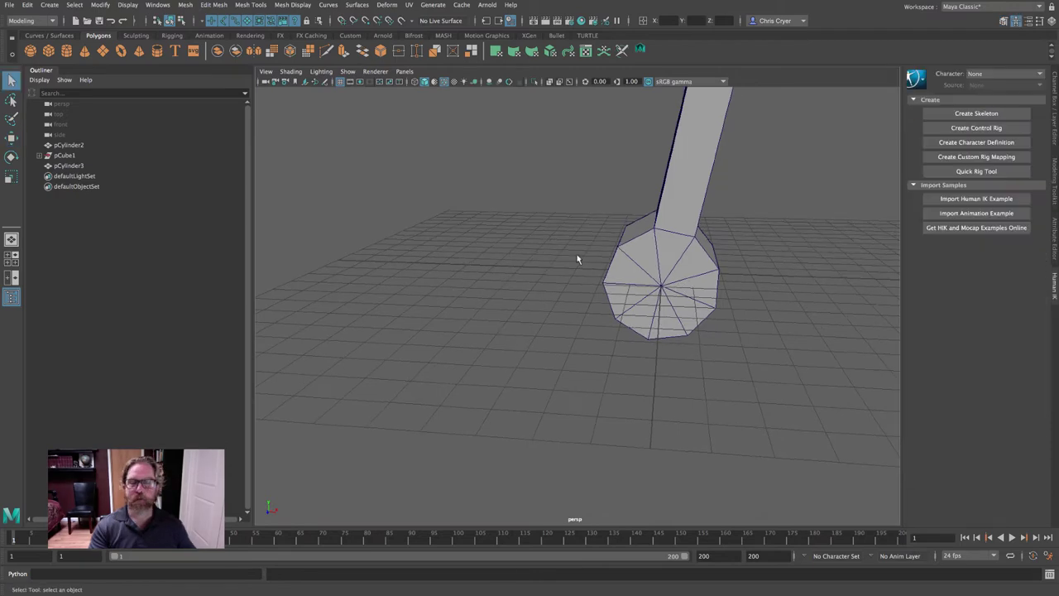
# Delete the cylinder with the extruded arm from the scene
pyautogui.scroll(-4, 577, 254)
pyautogui.keyDown('alt'); pyautogui.moveTo(596, 246); pyautogui.dragTo(541, 247); pyautogui.keyUp('alt')
pyautogui.click(542, 248)
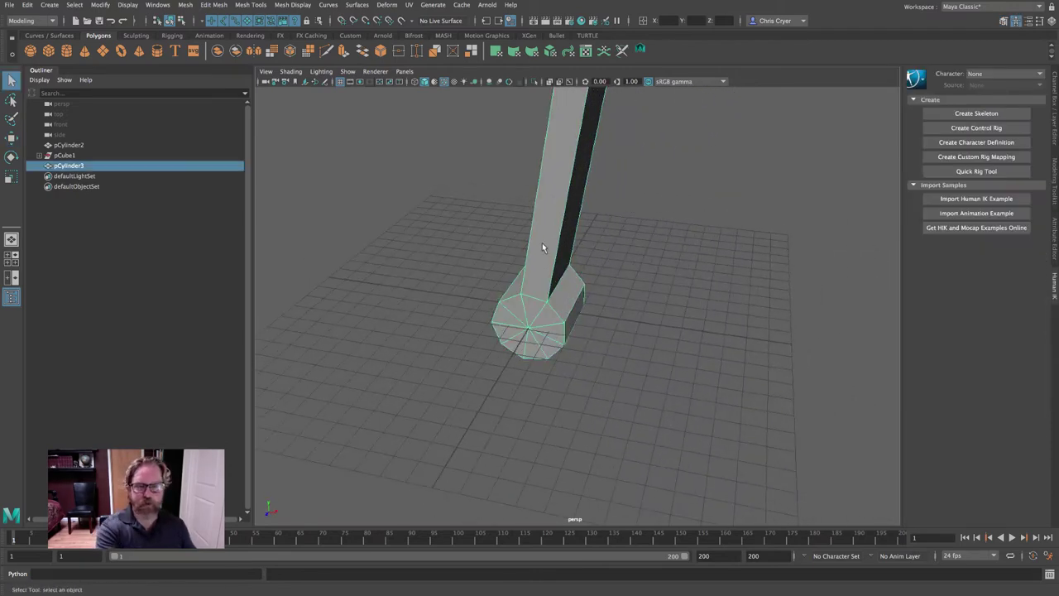
pyautogui.press('Delete')
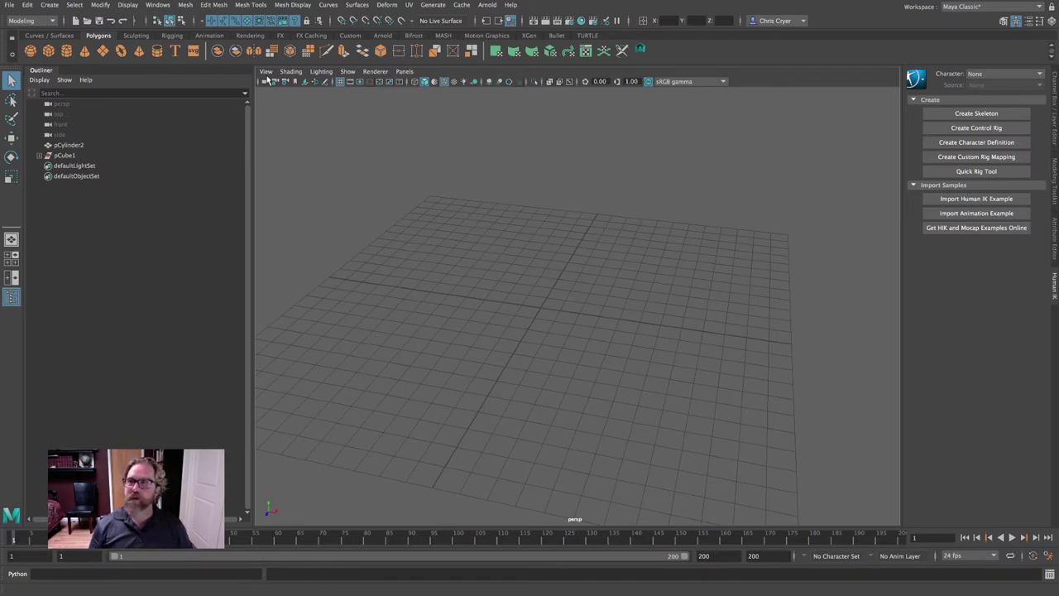
# Create a polygon cube and move it about 6.22 units along X
pyautogui.click(49, 51)
pyautogui.click(11, 137)
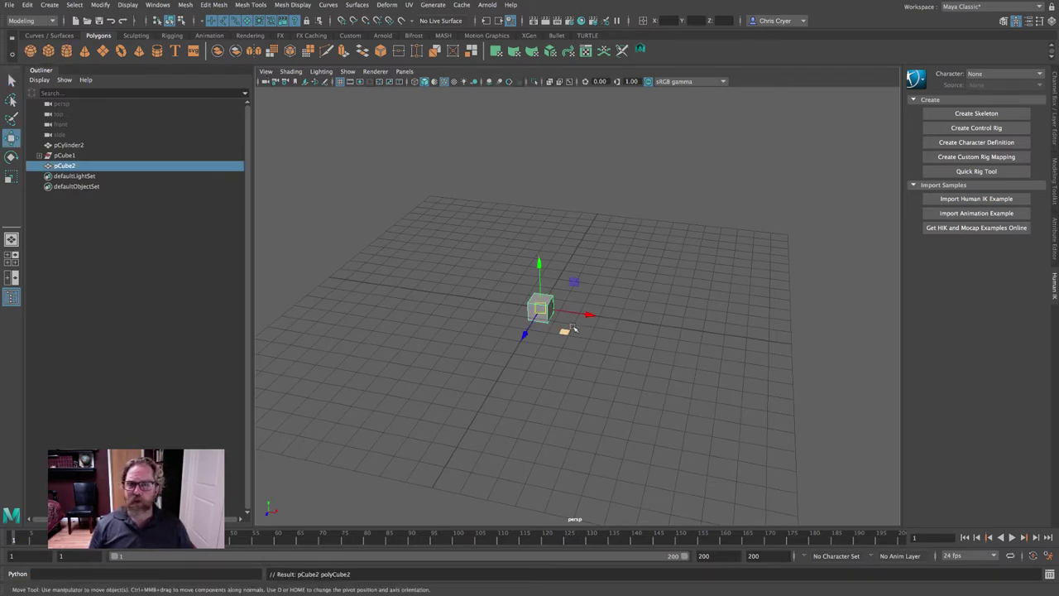
pyautogui.moveTo(582, 314); pyautogui.dragTo(715, 325)
pyautogui.keyDown('alt'); pyautogui.moveTo(654, 344); pyautogui.dragTo(706, 326, button='right'); pyautogui.keyUp('alt')
pyautogui.keyDown('alt'); pyautogui.moveTo(705, 326); pyautogui.dragTo(562, 320, button='middle'); pyautogui.keyUp('alt')
pyautogui.keyDown('alt'); pyautogui.moveTo(563, 320); pyautogui.dragTo(952, 332, button='right'); pyautogui.keyUp('alt')
# Extrude the cube's top face upward by 0.785 and scale it inward to form a taper
pyautogui.moveTo(628, 319); pyautogui.dragTo(628, 317, button='right')
pyautogui.click(657, 314)
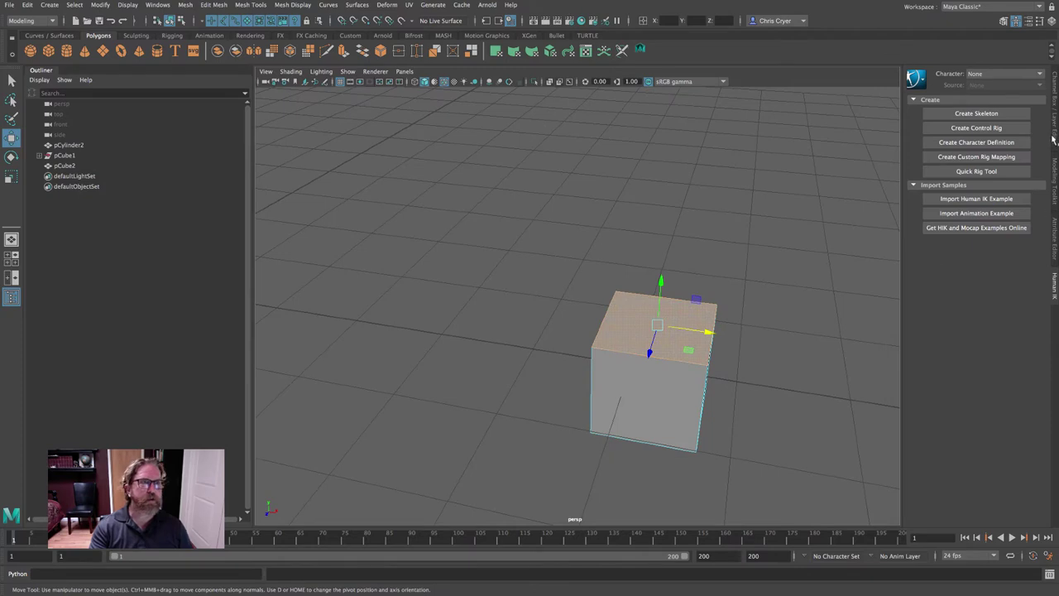
pyautogui.click(1055, 169)
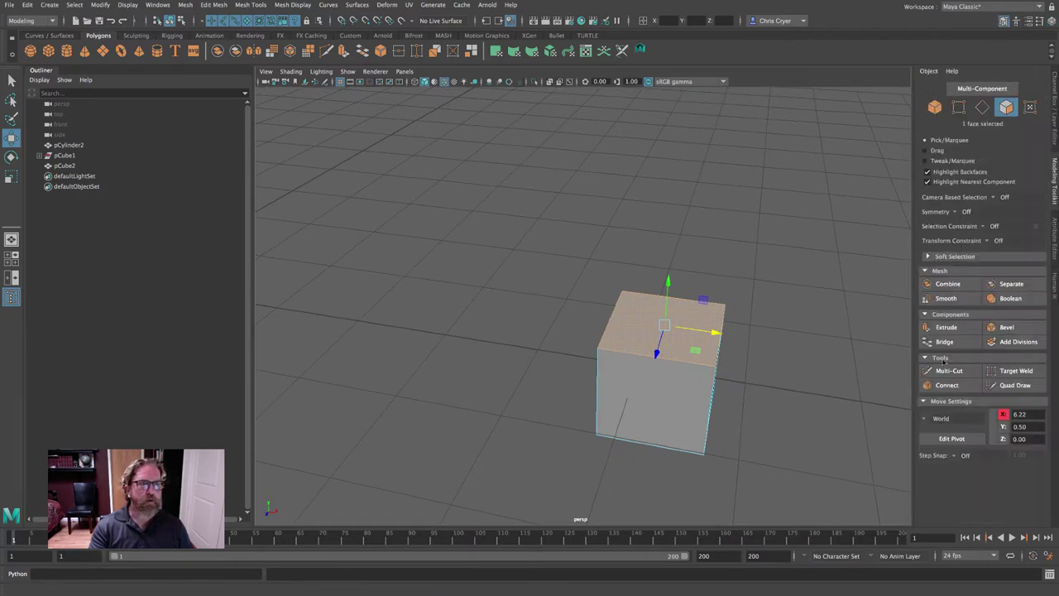
pyautogui.click(951, 371)
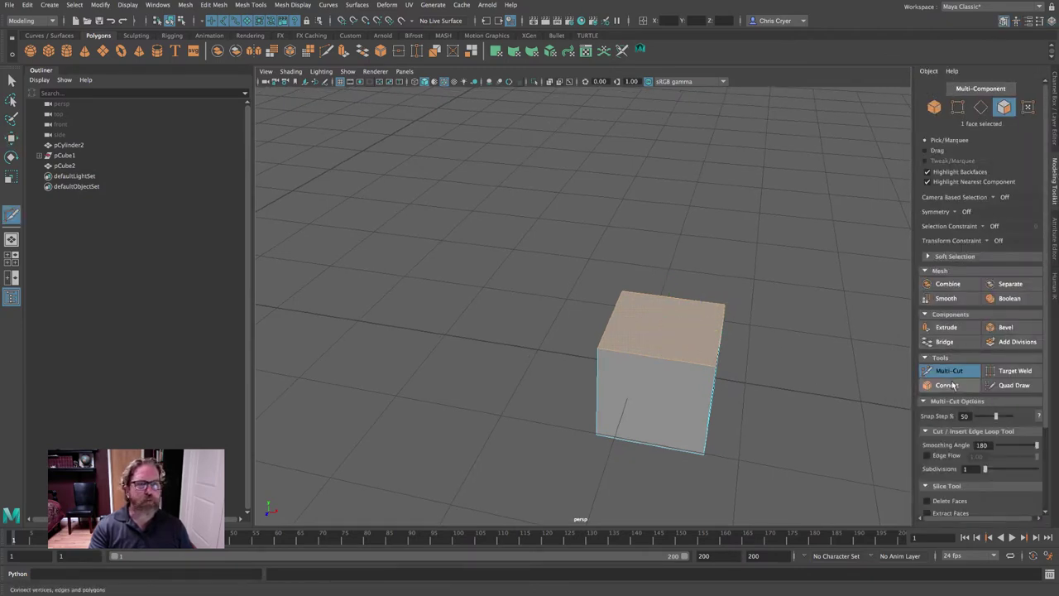
pyautogui.click(947, 328)
pyautogui.moveTo(668, 288); pyautogui.dragTo(657, 256)
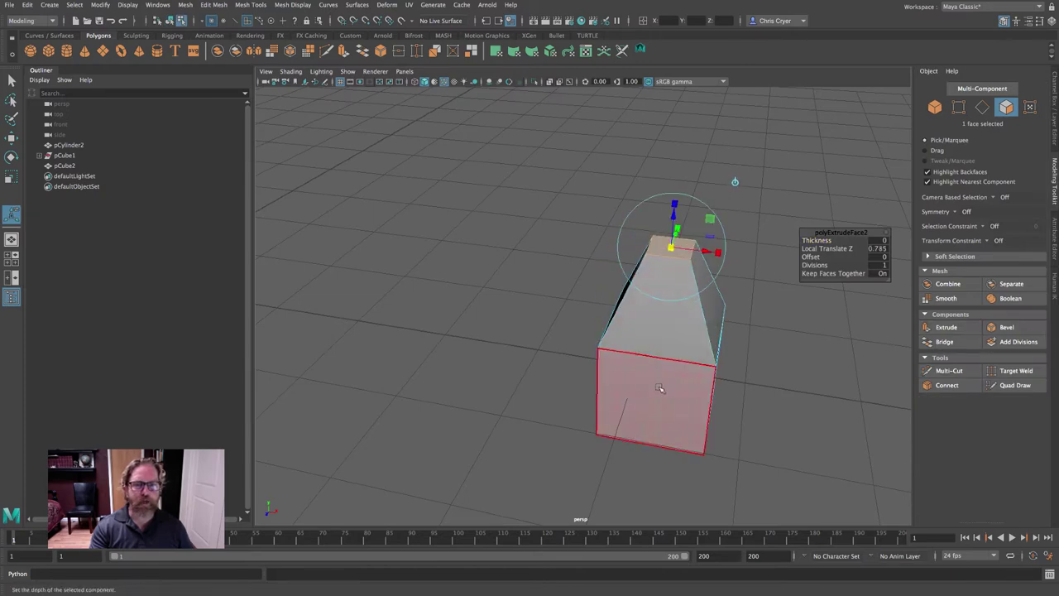
# Extrude one side face of the tapered cube by 0.635, scale it down to a point, and return to object selection
pyautogui.click(698, 398)
pyautogui.keyDown('alt'); pyautogui.moveTo(697, 397); pyautogui.dragTo(720, 402); pyautogui.keyUp('alt')
pyautogui.click(946, 328)
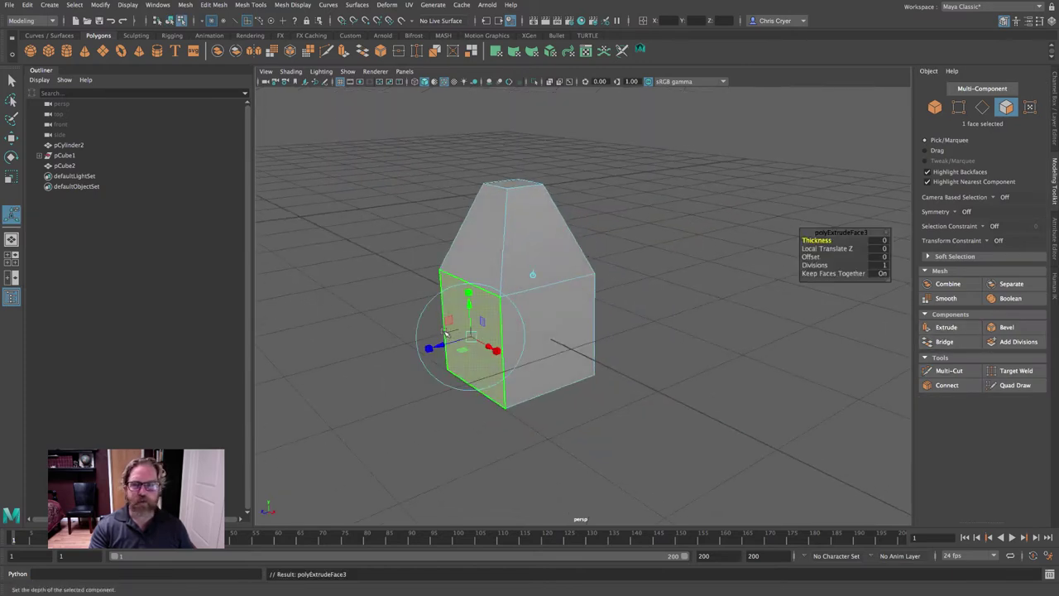
pyautogui.moveTo(440, 343); pyautogui.dragTo(504, 359)
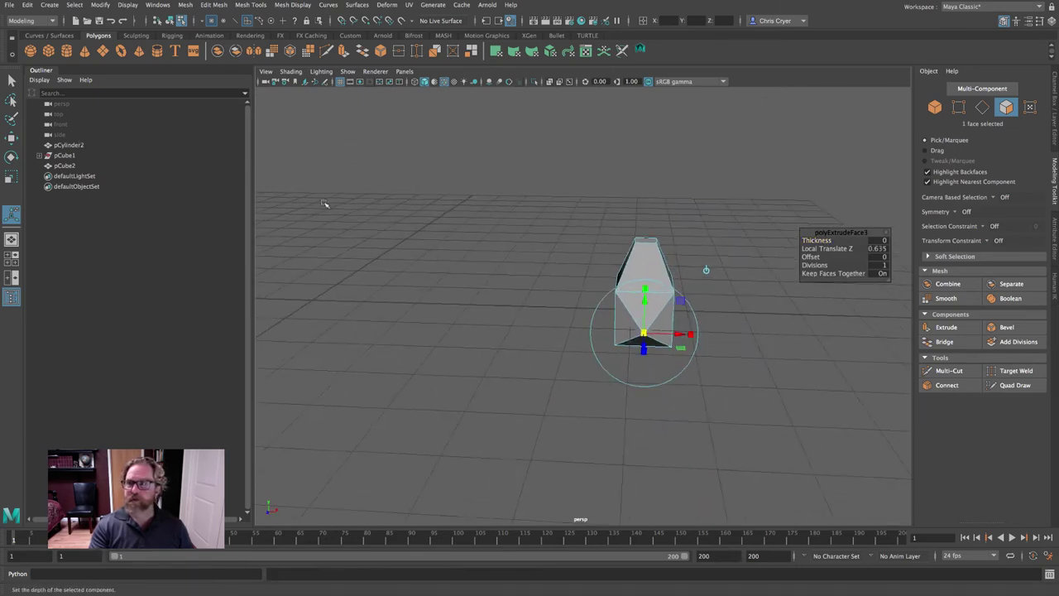
pyautogui.moveTo(656, 263); pyautogui.dragTo(700, 242, button='right')
pyautogui.keyDown('alt'); pyautogui.moveTo(699, 241); pyautogui.dragTo(756, 309); pyautogui.keyUp('alt')
# Group the tapered cube on its own, expand the new group to show its child, and leave the group selected
pyautogui.press('w')
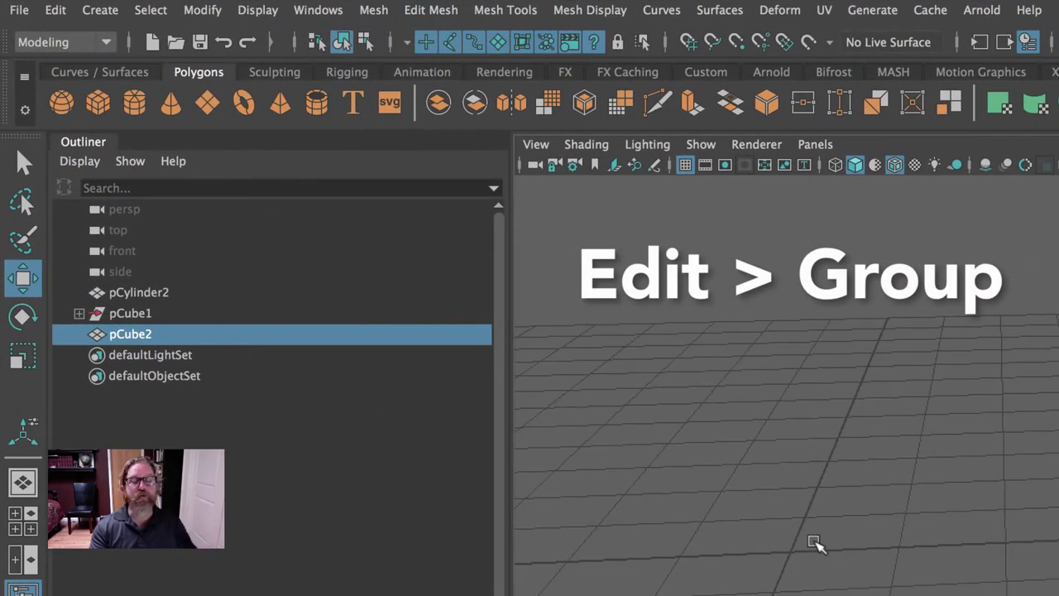
pyautogui.click(55, 11)
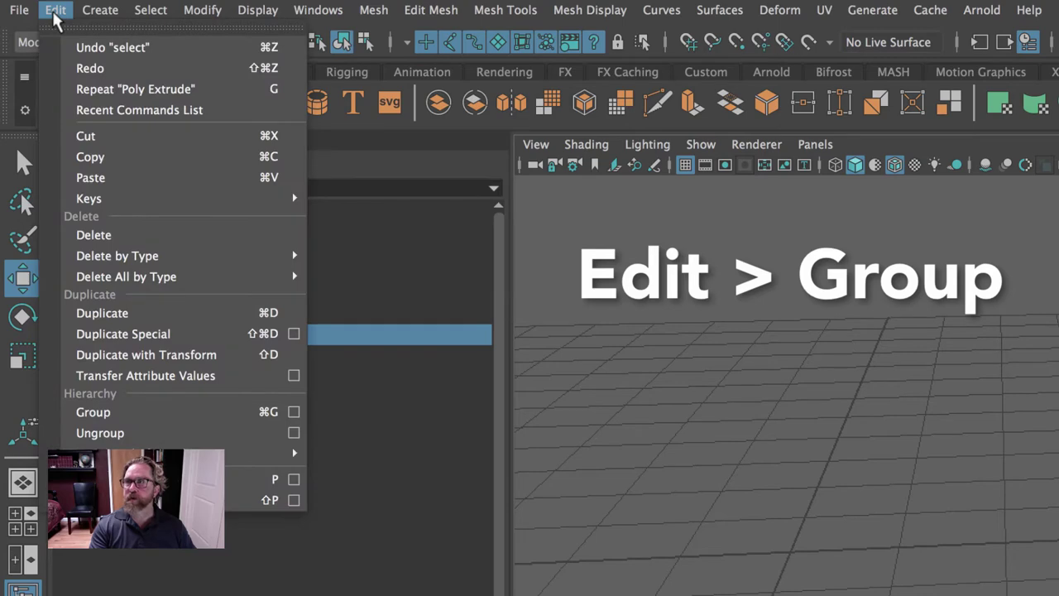
pyautogui.click(123, 419)
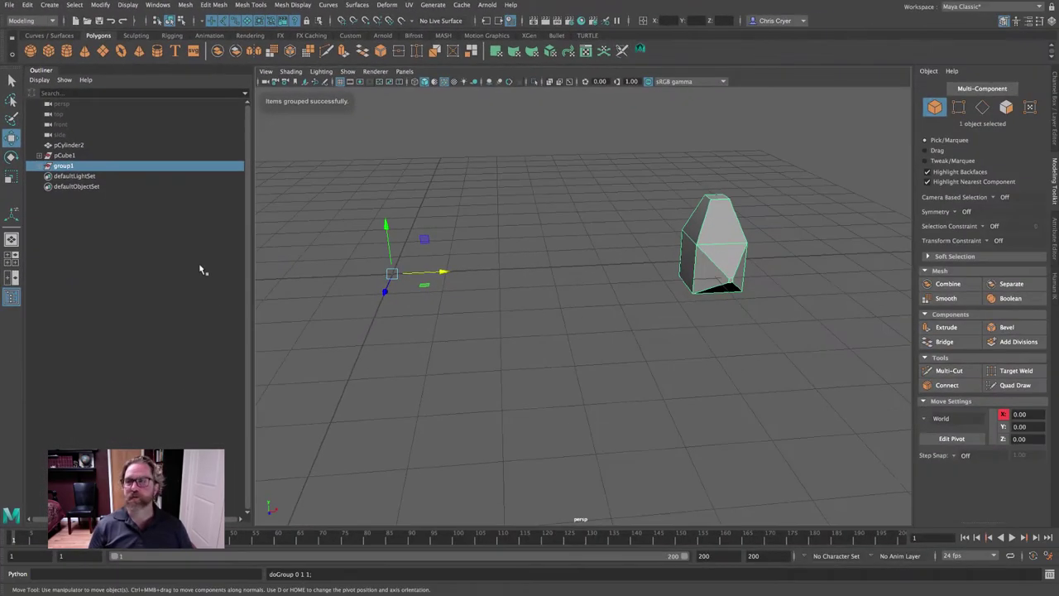
pyautogui.click(39, 166)
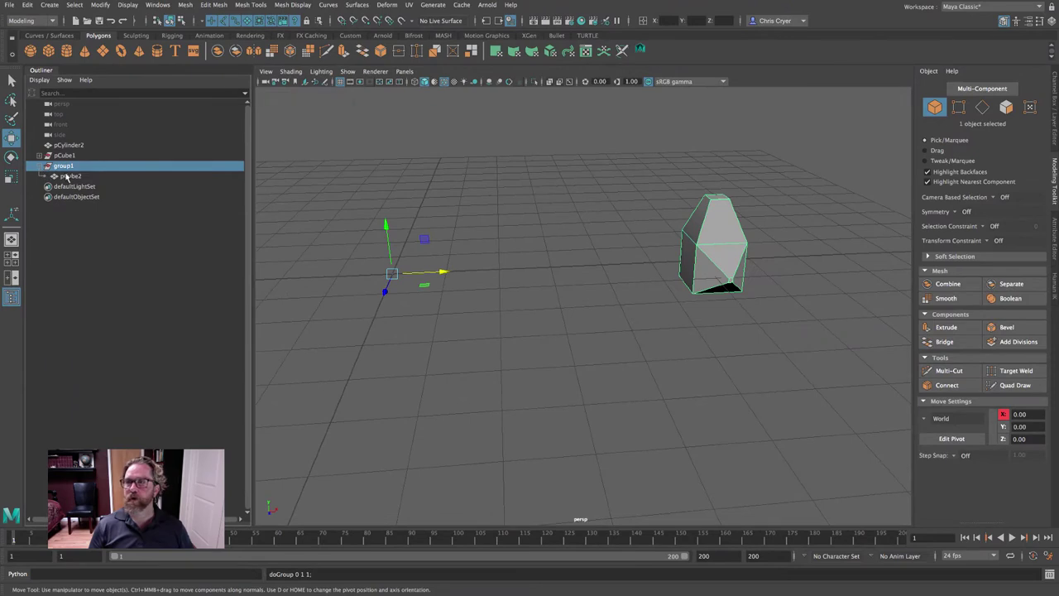
pyautogui.click(74, 177)
pyautogui.click(62, 166)
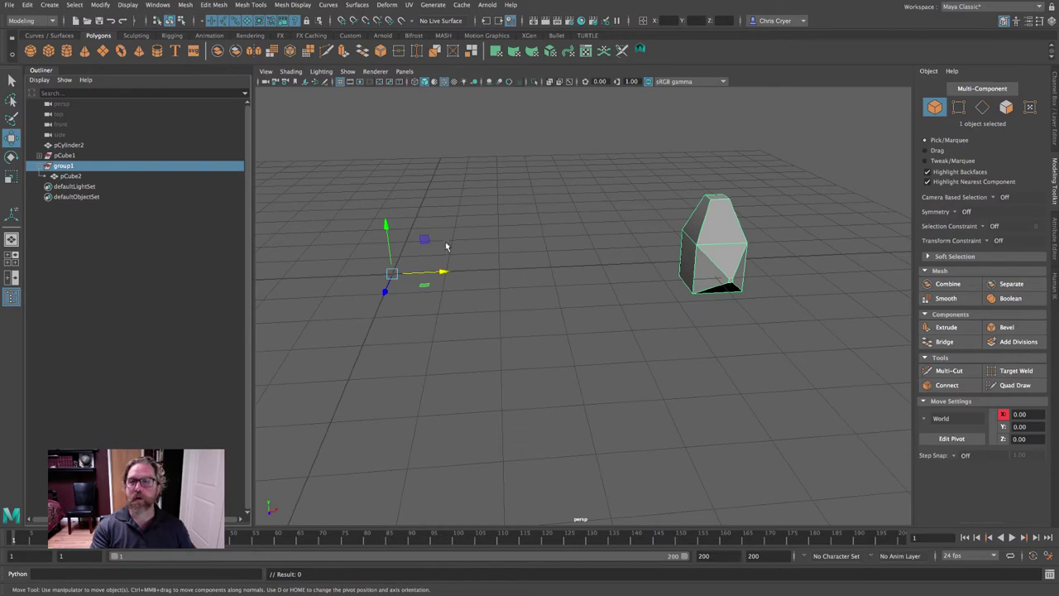
# Set the group's scale to 0.5 in X, Y and Z
pyautogui.click(12, 176)
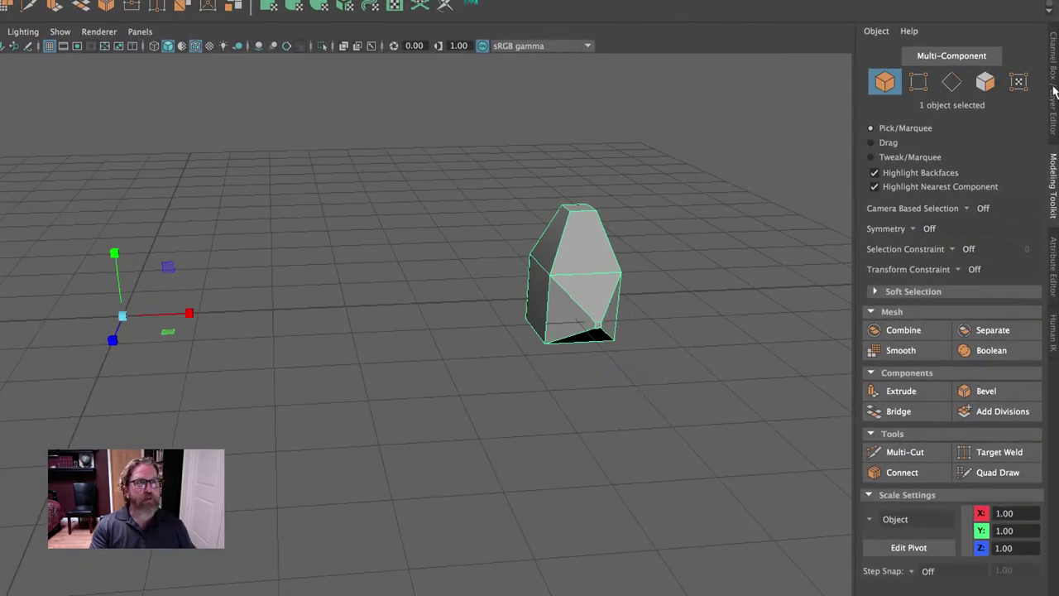
pyautogui.click(1053, 87)
pyautogui.moveTo(1022, 166); pyautogui.dragTo(1022, 144)
pyautogui.write('0.5')
pyautogui.press('Return')
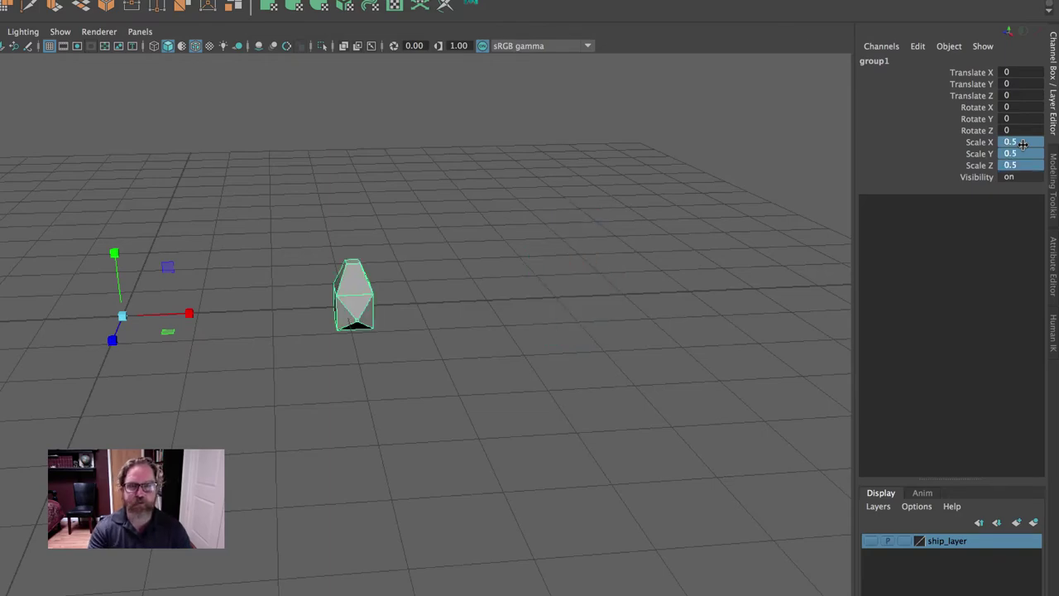
# Reduce the group's scale to 0.25 on all three axes
pyautogui.keyDown('alt'); pyautogui.moveTo(716, 218); pyautogui.dragTo(686, 265); pyautogui.keyUp('alt')
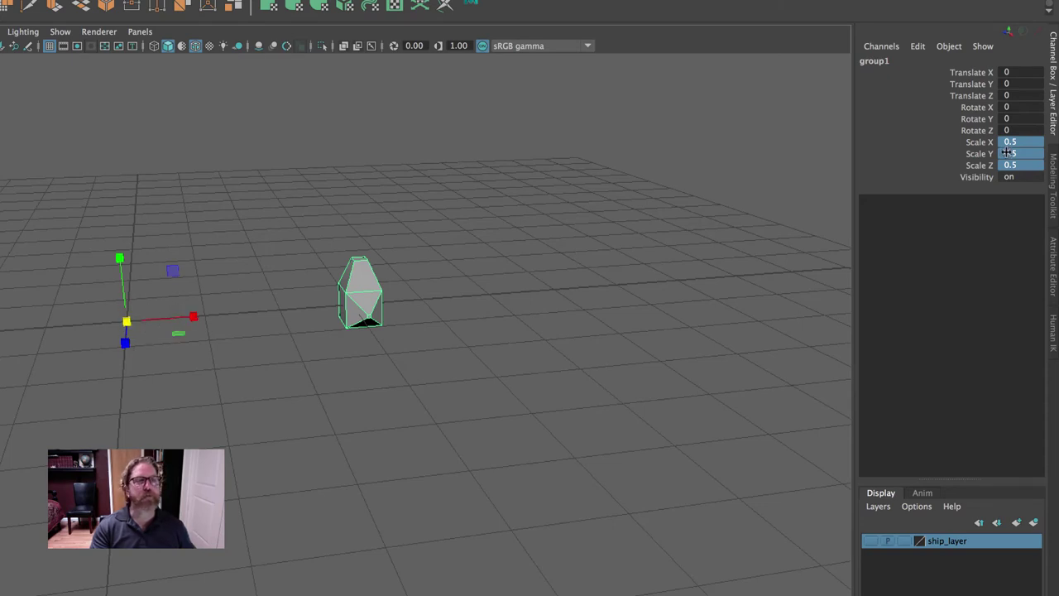
pyautogui.moveTo(1030, 166); pyautogui.dragTo(1031, 142)
pyautogui.write('0.25')
pyautogui.press('Return')
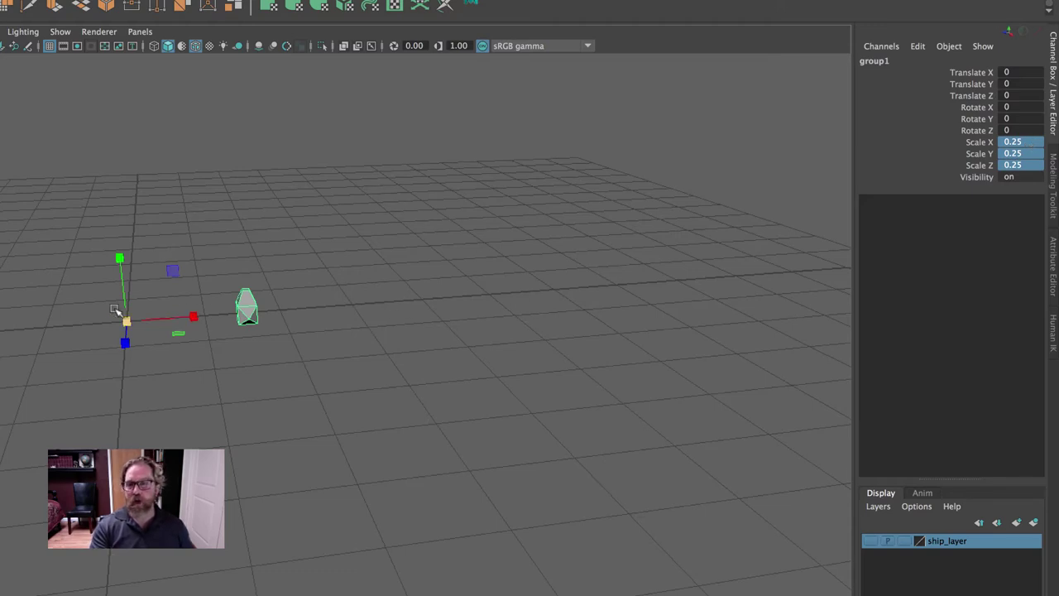
# Scale the group down uniformly to about 0.143, and set its scale to 0 on all axes
pyautogui.keyDown('alt'); pyautogui.moveTo(430, 291); pyautogui.dragTo(420, 293); pyautogui.keyUp('alt')
pyautogui.moveTo(128, 325); pyautogui.dragTo(65, 322)
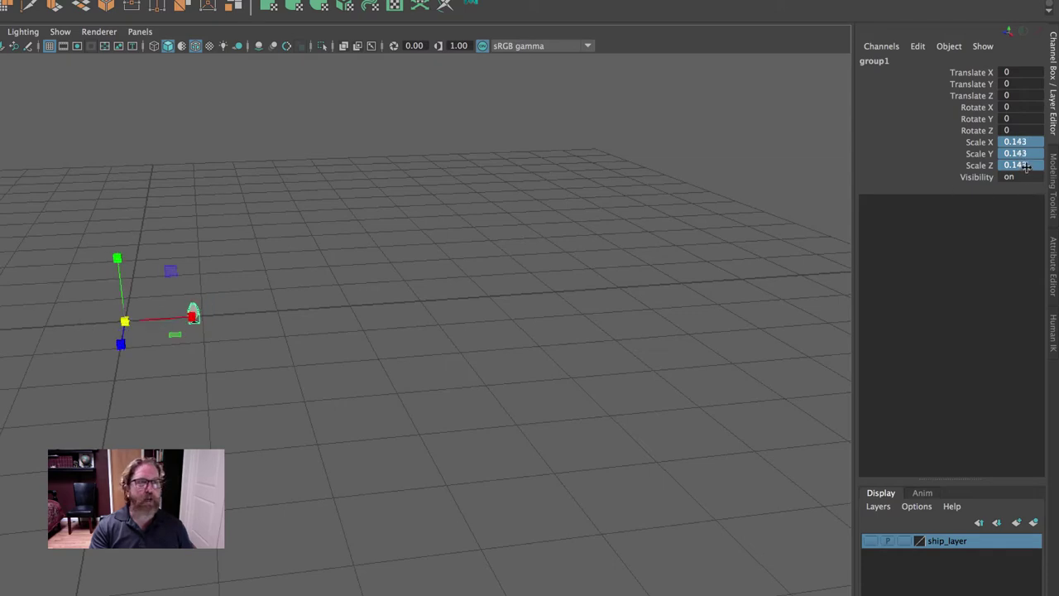
pyautogui.write('0')
pyautogui.press('Return')
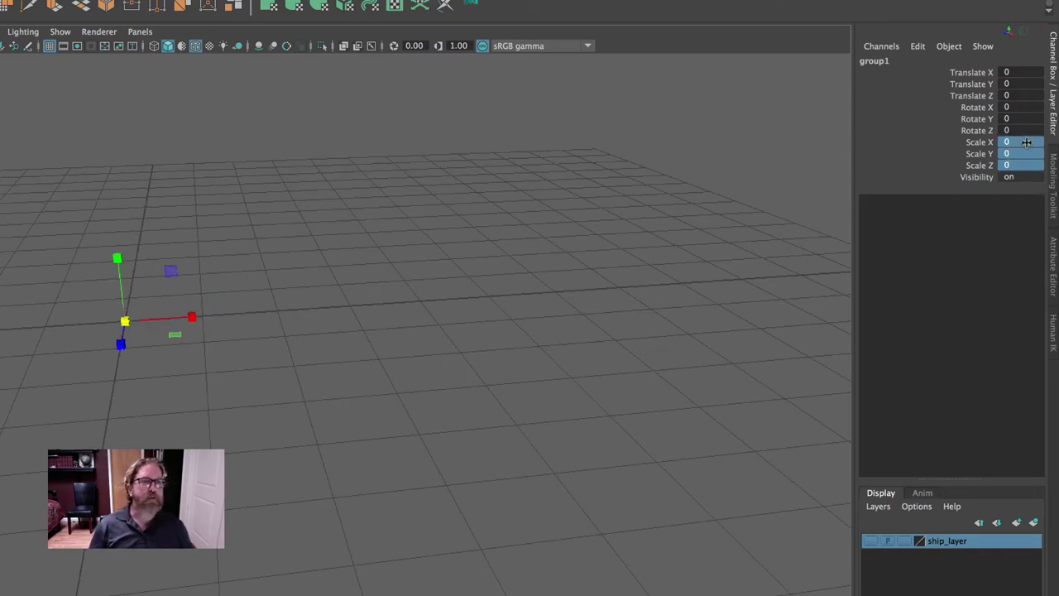
# Set the group's scale to -0.25 on all axes, and enlarge it uniformly to about -0.588 across the origin
pyautogui.click(1027, 141)
pyautogui.moveTo(1023, 165); pyautogui.dragTo(1021, 144)
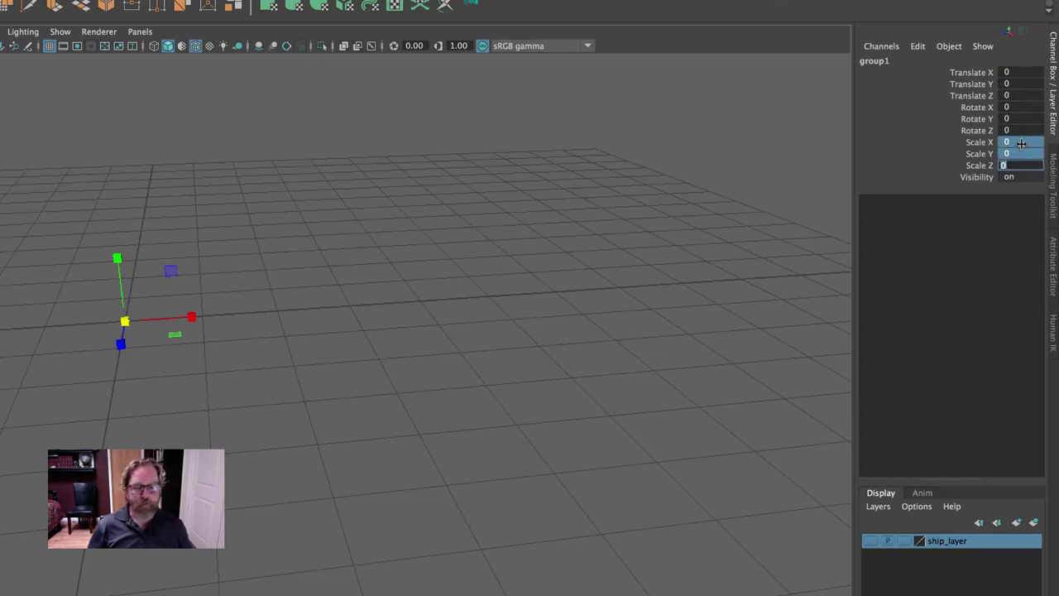
pyautogui.write('-0.25')
pyautogui.press('Return')
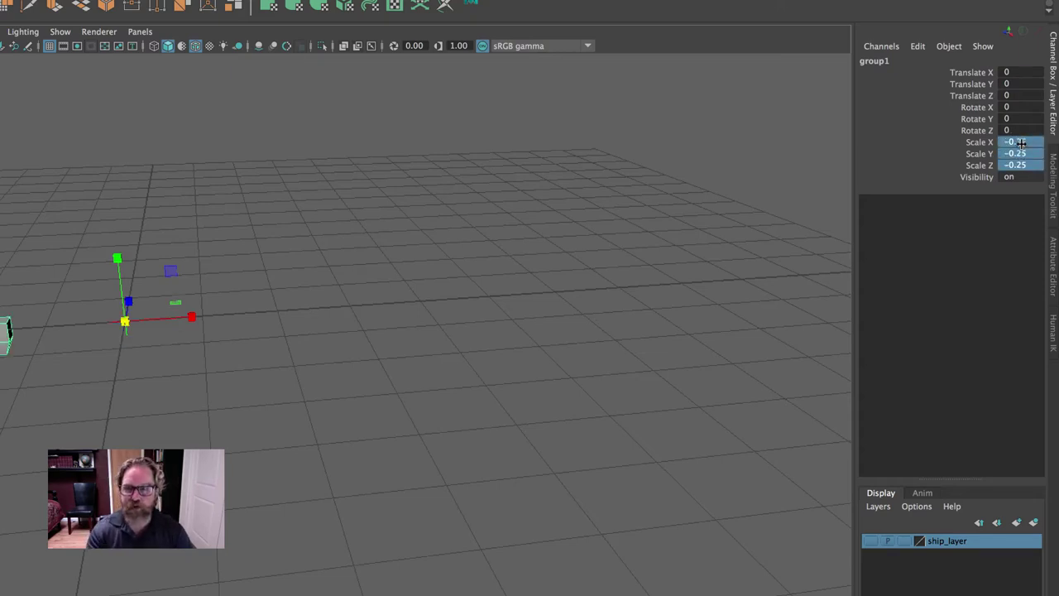
pyautogui.keyDown('alt'); pyautogui.moveTo(497, 170); pyautogui.dragTo(692, 194); pyautogui.keyUp('alt')
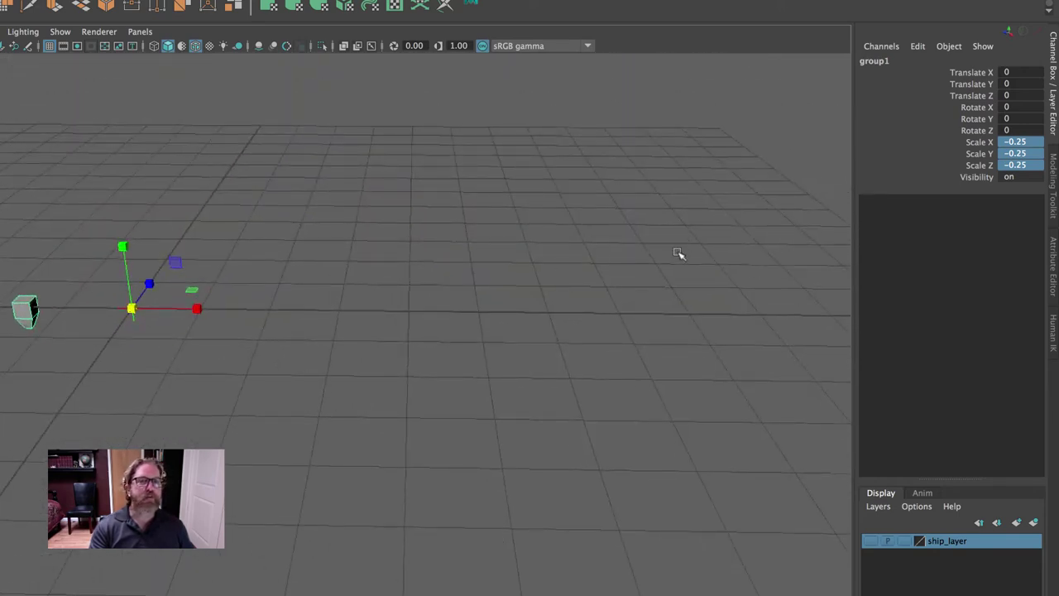
pyautogui.keyDown('alt'); pyautogui.moveTo(525, 250); pyautogui.dragTo(503, 330); pyautogui.keyUp('alt')
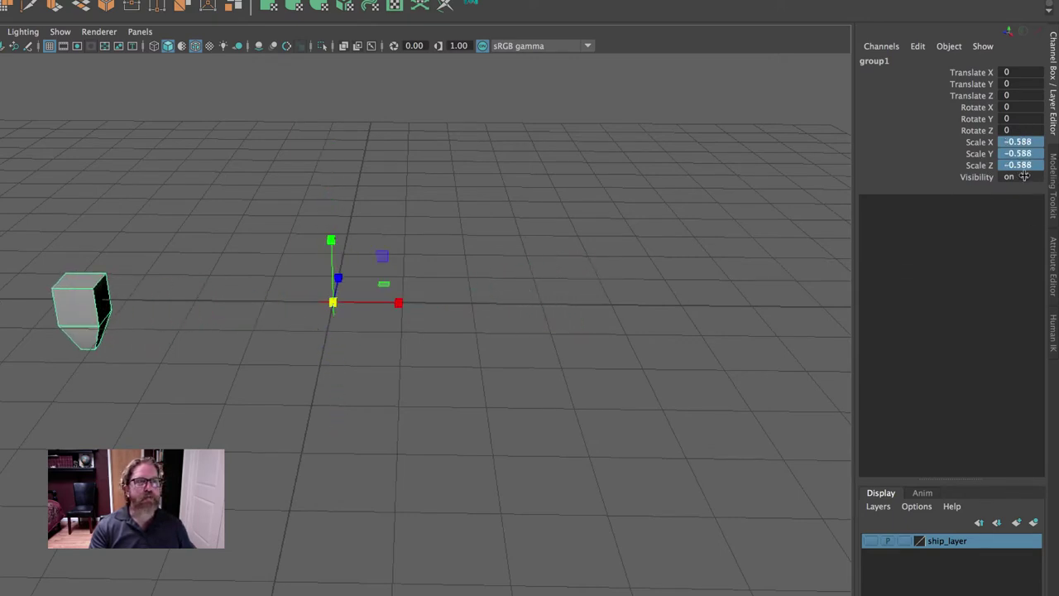
pyautogui.keyDown('alt'); pyautogui.moveTo(529, 293); pyautogui.dragTo(560, 282); pyautogui.keyUp('alt')
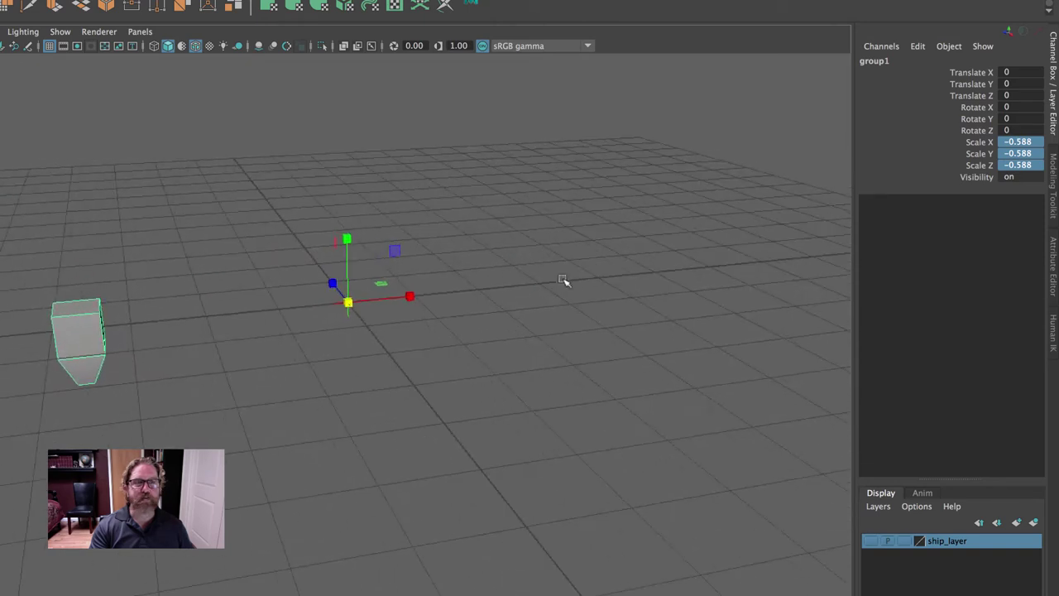
# Reset the group's scale to 1 in X, Y and Z
pyautogui.doubleClick(1026, 142)
pyautogui.moveTo(1029, 163); pyautogui.dragTo(1031, 143)
pyautogui.write('1')
pyautogui.press('Return')
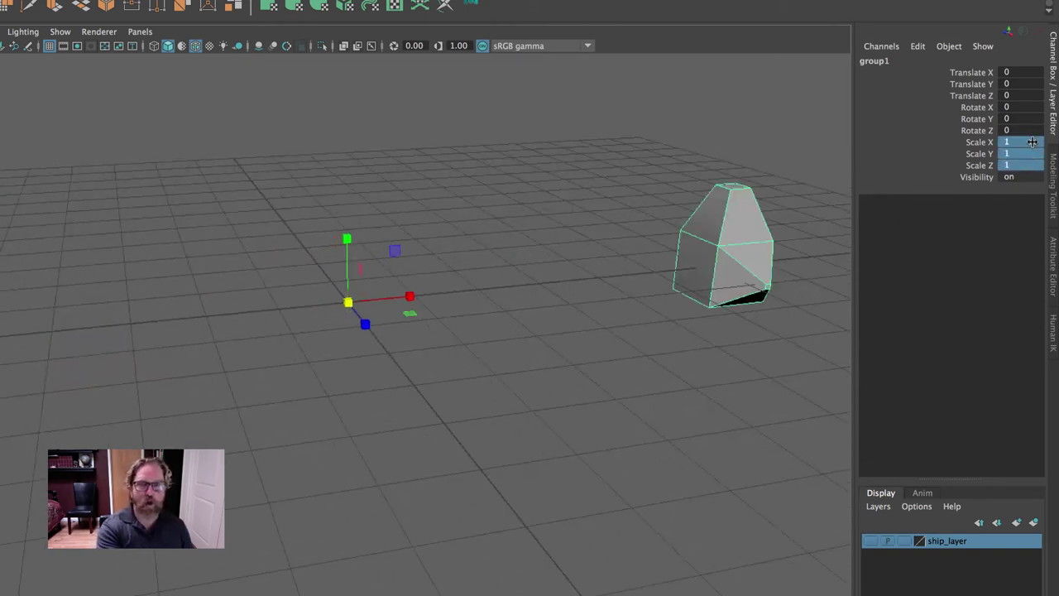
pyautogui.keyDown('alt'); pyautogui.moveTo(704, 210); pyautogui.dragTo(505, 174); pyautogui.keyUp('alt')
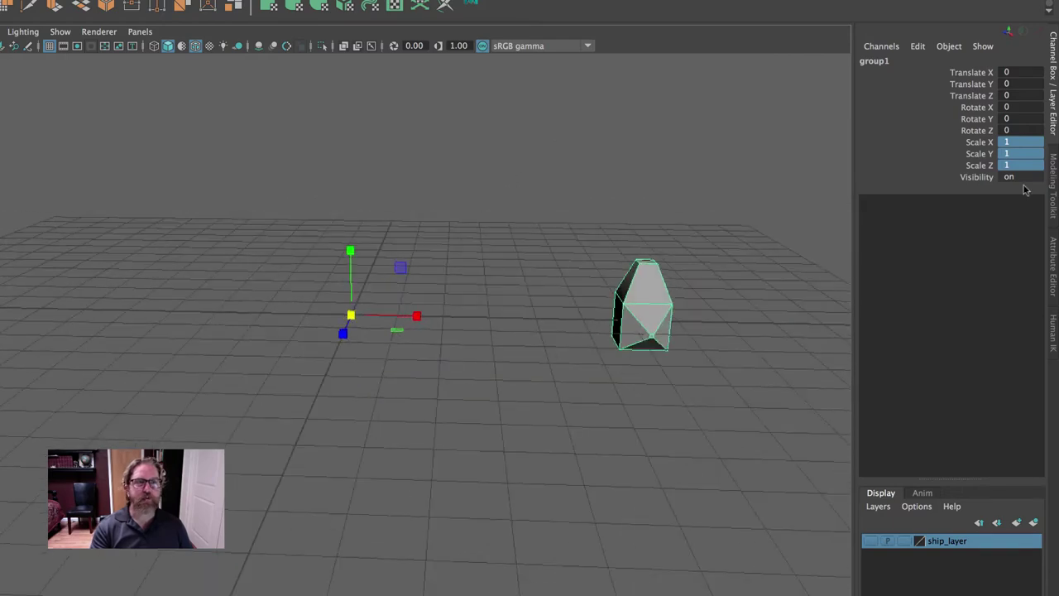
# Set the group's scale to -1 on all three axes, inspect the flipped object, and undo the change
pyautogui.moveTo(1028, 145); pyautogui.dragTo(1029, 163)
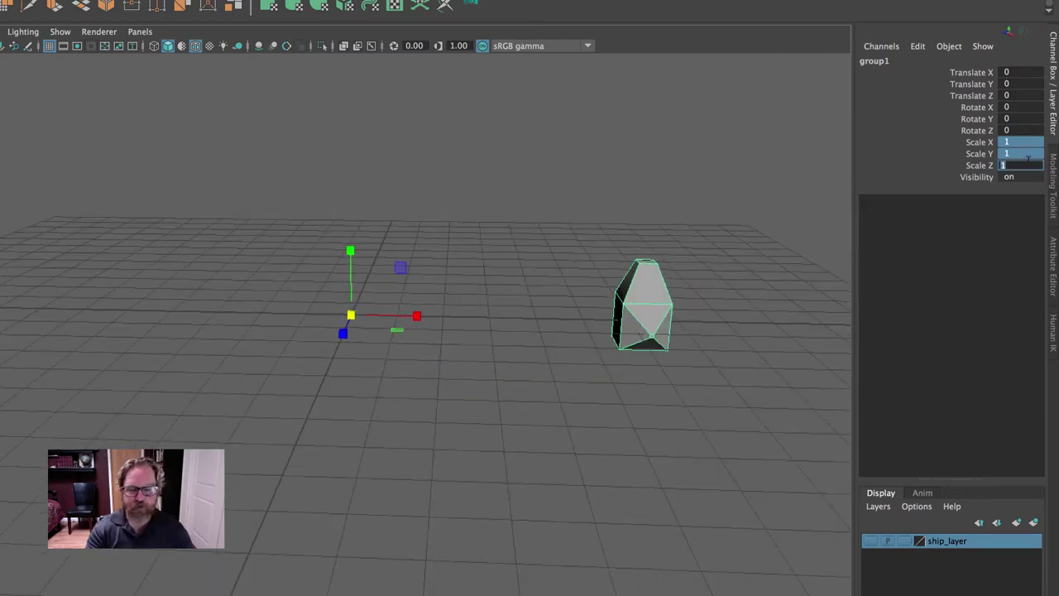
pyautogui.write('-1')
pyautogui.press('Return')
pyautogui.keyDown('alt'); pyautogui.moveTo(569, 246); pyautogui.dragTo(605, 245); pyautogui.keyUp('alt')
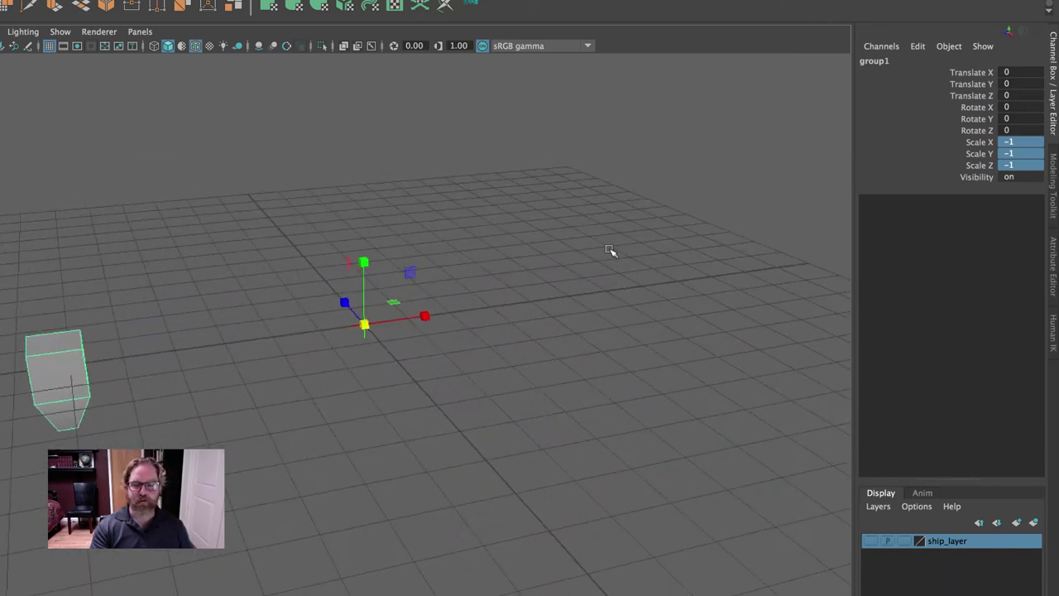
pyautogui.press('z')
pyautogui.keyDown('alt'); pyautogui.moveTo(694, 270); pyautogui.dragTo(606, 242); pyautogui.keyUp('alt')
# Mirror the group across the origin by setting only its Scale X to -1, and undo it
pyautogui.doubleClick(1026, 143)
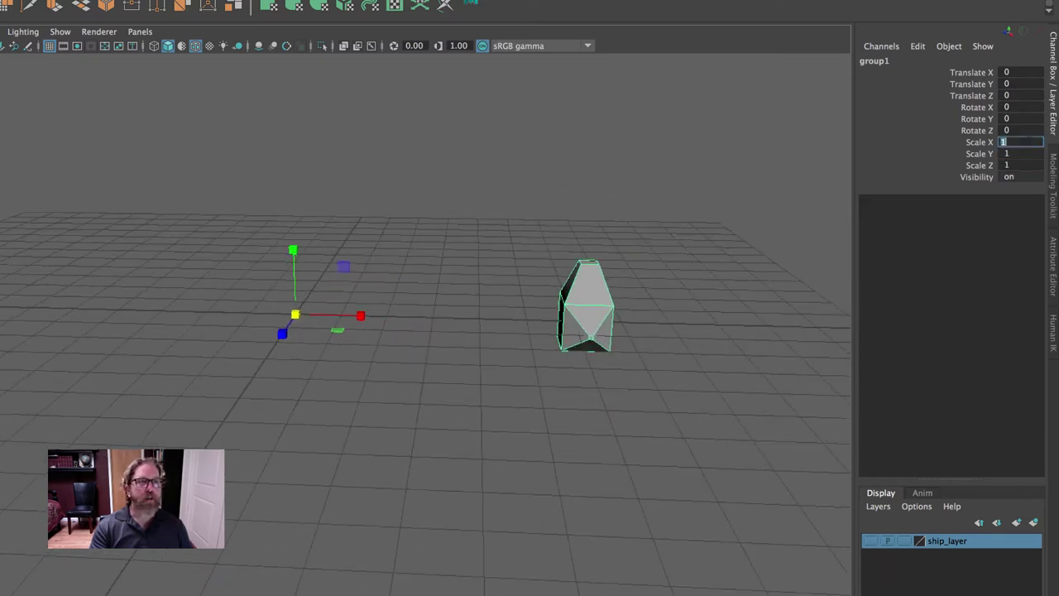
pyautogui.write('-1')
pyautogui.press('Return')
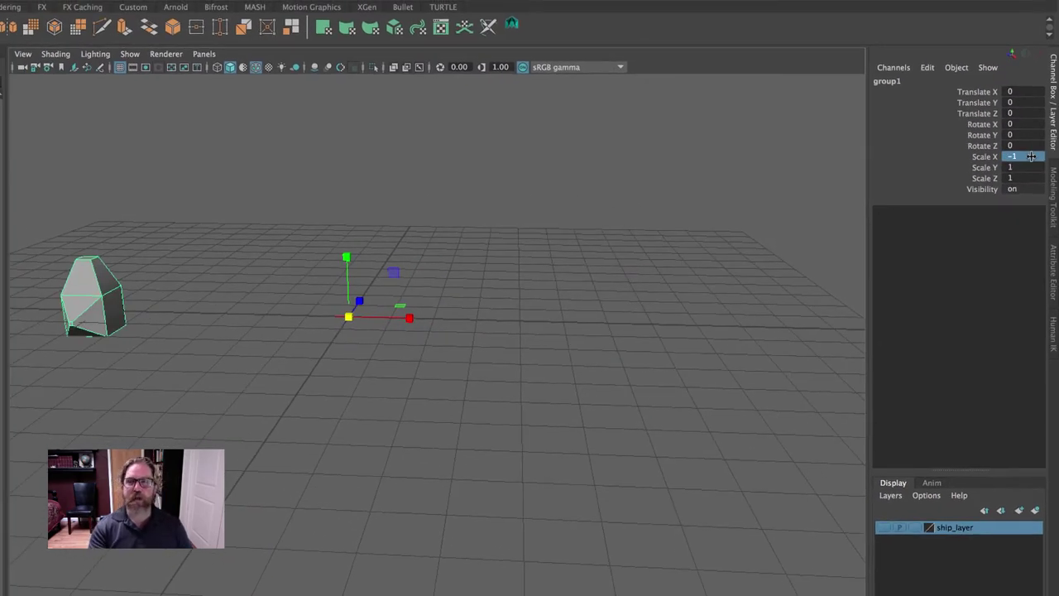
pyautogui.moveTo(703, 201)
pyautogui.keyDown('alt'); pyautogui.mouseDown()
pyautogui.moveTo(665, 201)
pyautogui.moveTo(695, 205)
pyautogui.mouseUp(); pyautogui.keyUp('alt')
pyautogui.press('z')
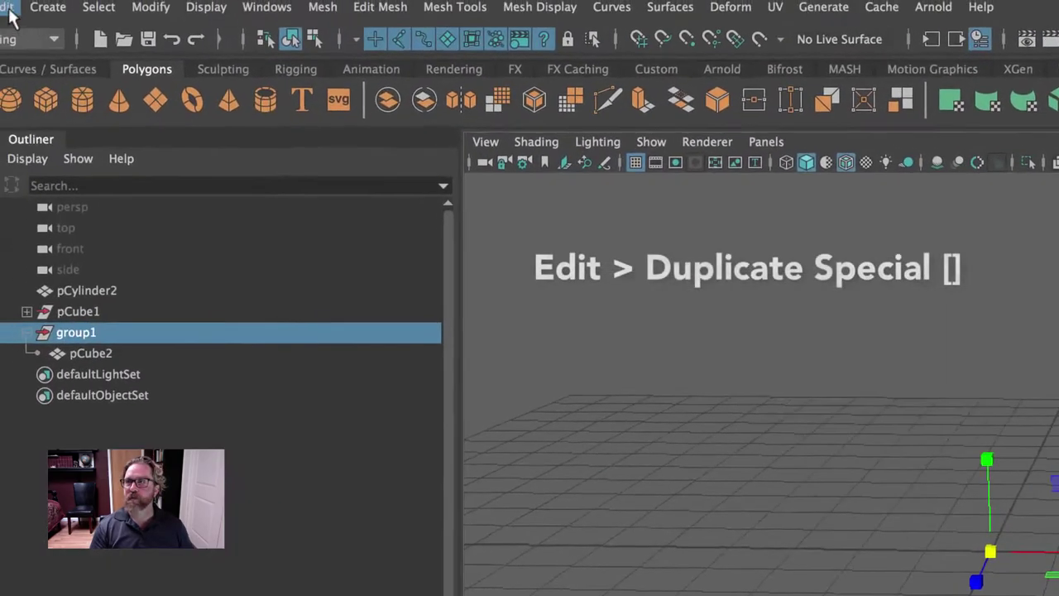
# Duplicate the group with Duplicate Special, using reset settings and a Scale X of -1 to create a mirrored copy
pyautogui.click(30, 11)
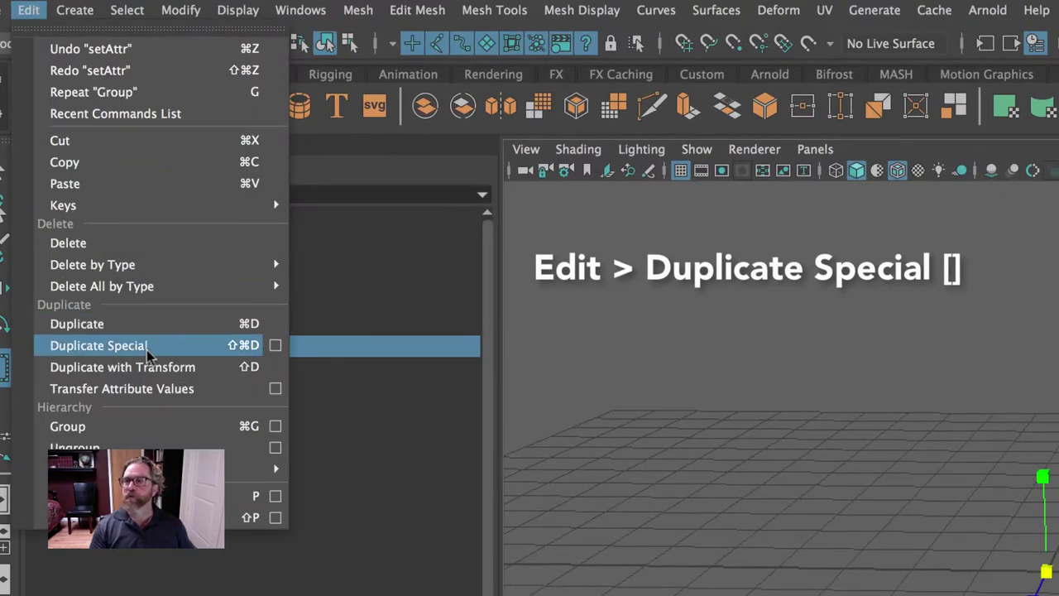
pyautogui.click(276, 346)
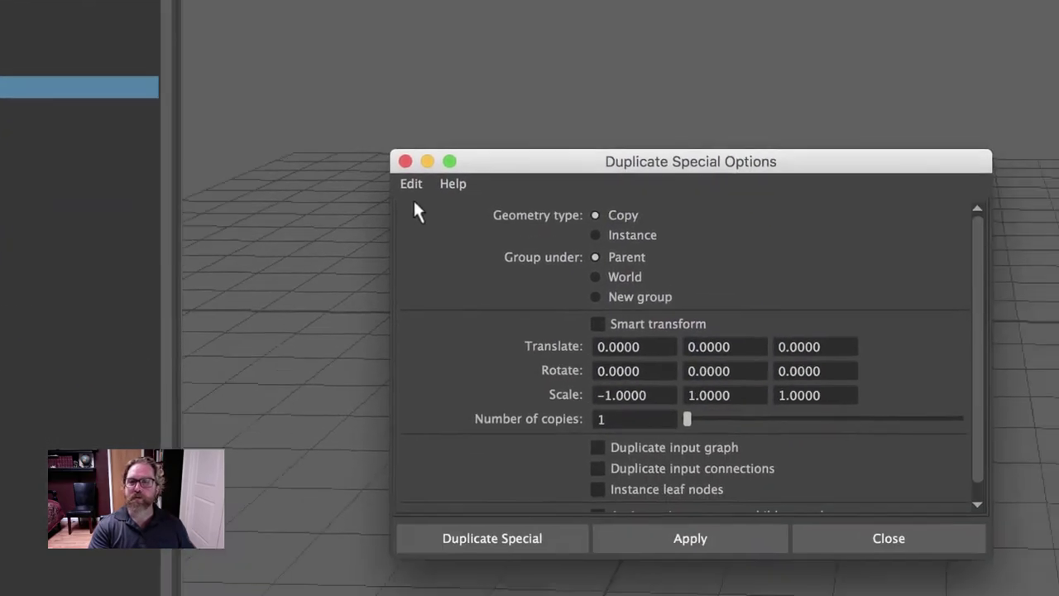
pyautogui.click(411, 184)
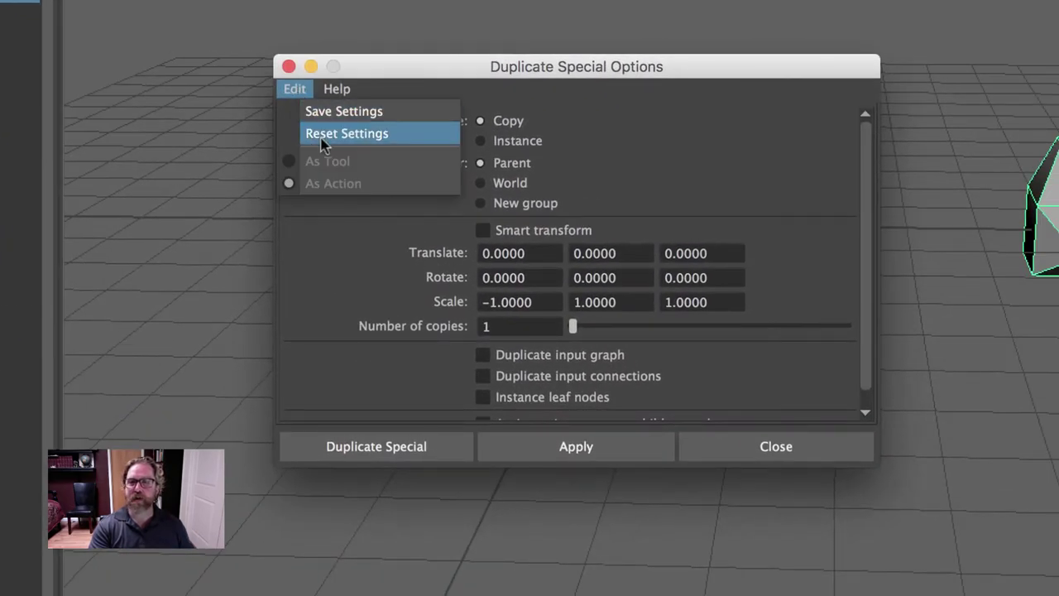
pyautogui.click(323, 135)
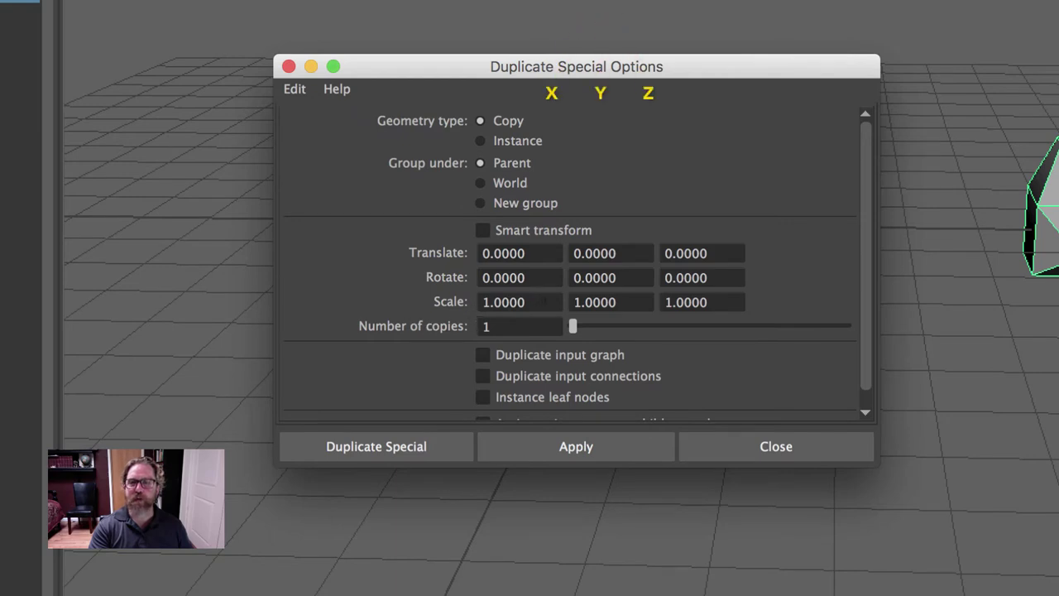
pyautogui.moveTo(543, 300); pyautogui.dragTo(437, 300)
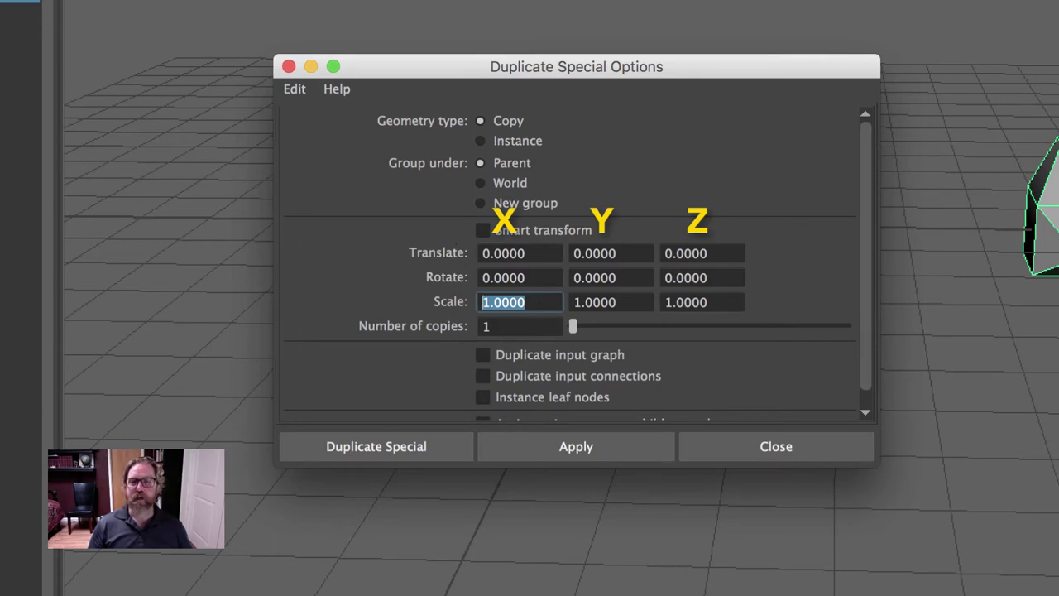
pyautogui.write('-1')
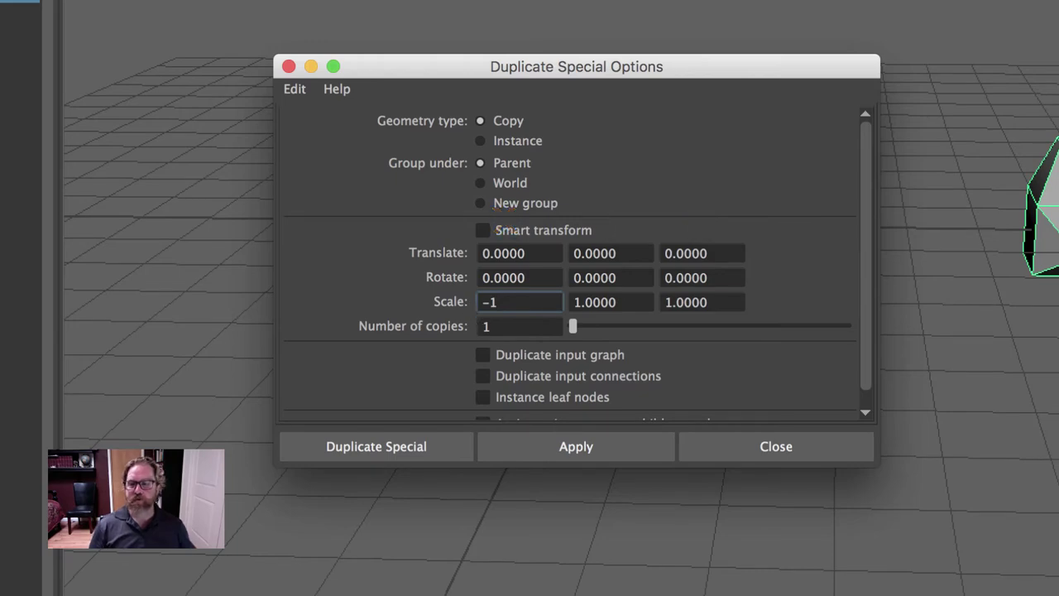
pyautogui.click(378, 447)
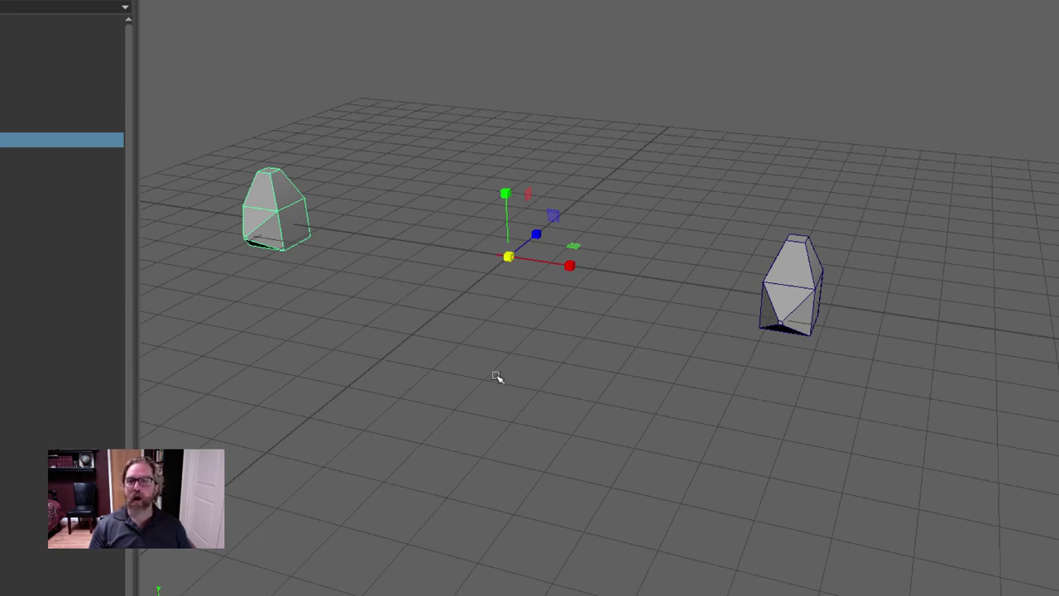
# Inspect the original and mirrored objects, and expand the duplicated group to select its child cube
pyautogui.click(603, 390)
pyautogui.keyDown('alt'); pyautogui.moveTo(603, 391); pyautogui.dragTo(499, 375); pyautogui.keyUp('alt')
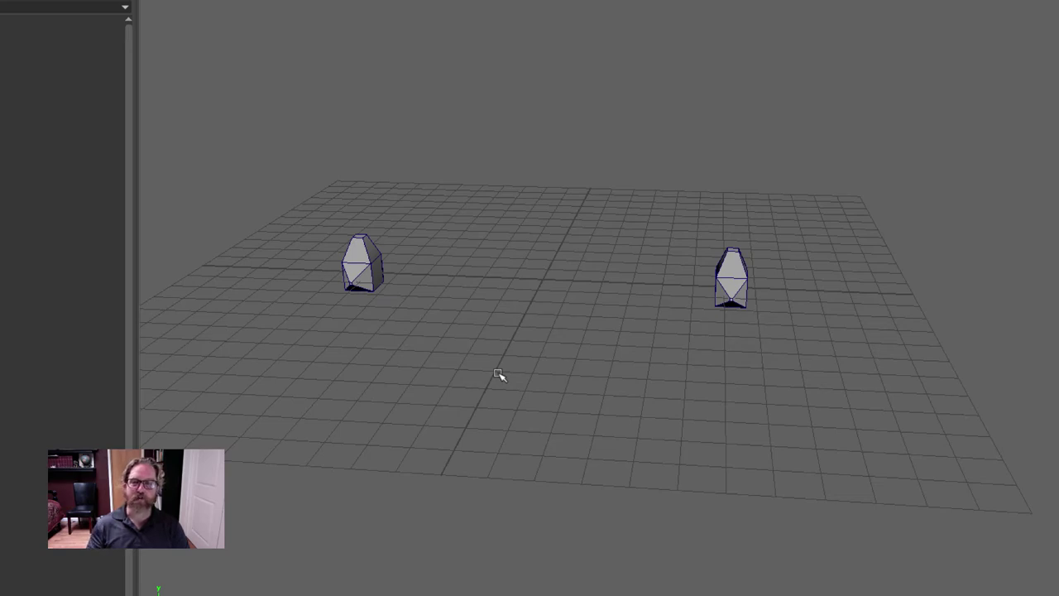
pyautogui.keyDown('alt'); pyautogui.moveTo(531, 359); pyautogui.dragTo(438, 263); pyautogui.keyUp('alt')
pyautogui.click(432, 225)
pyautogui.click(654, 296)
pyautogui.click(693, 304)
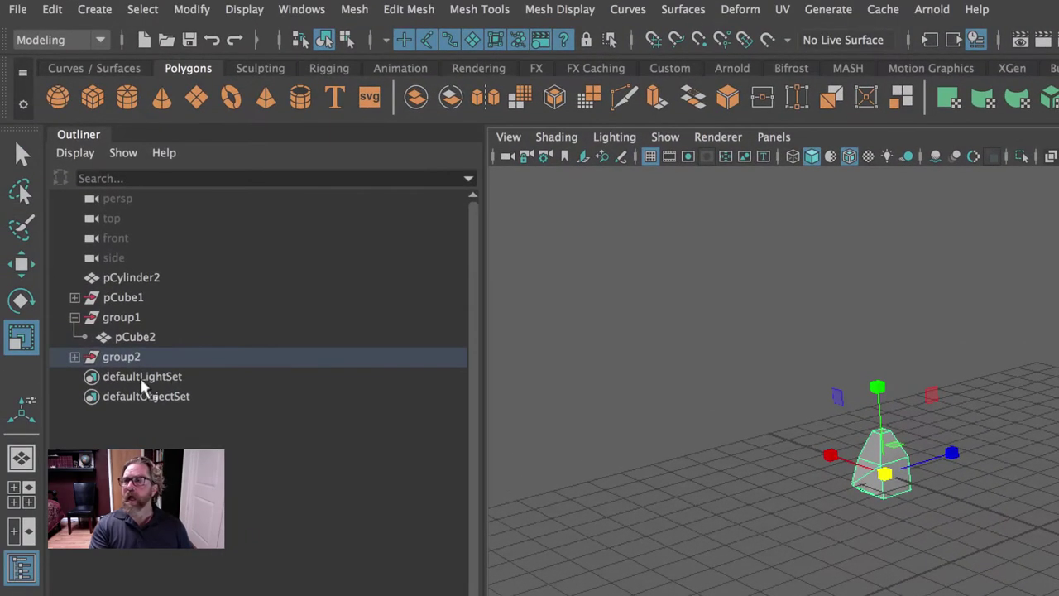
pyautogui.click(75, 357)
pyautogui.click(140, 376)
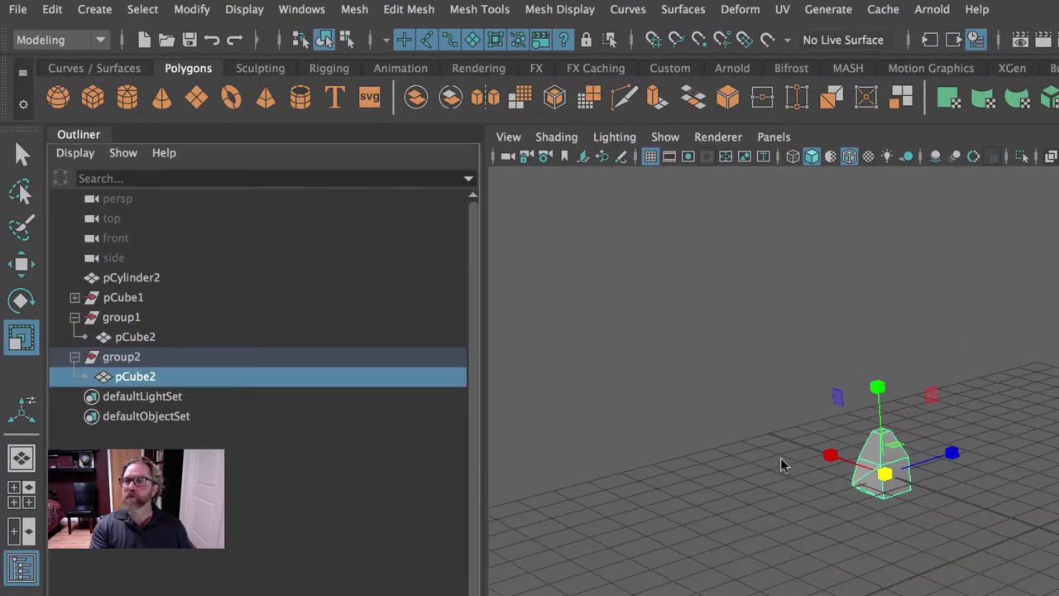
# Ungroup both the original and mirrored groups, and select each freed cube in turn
pyautogui.click(120, 358)
pyautogui.keyDown('ctrl'); pyautogui.click(121, 317); pyautogui.keyUp('ctrl')
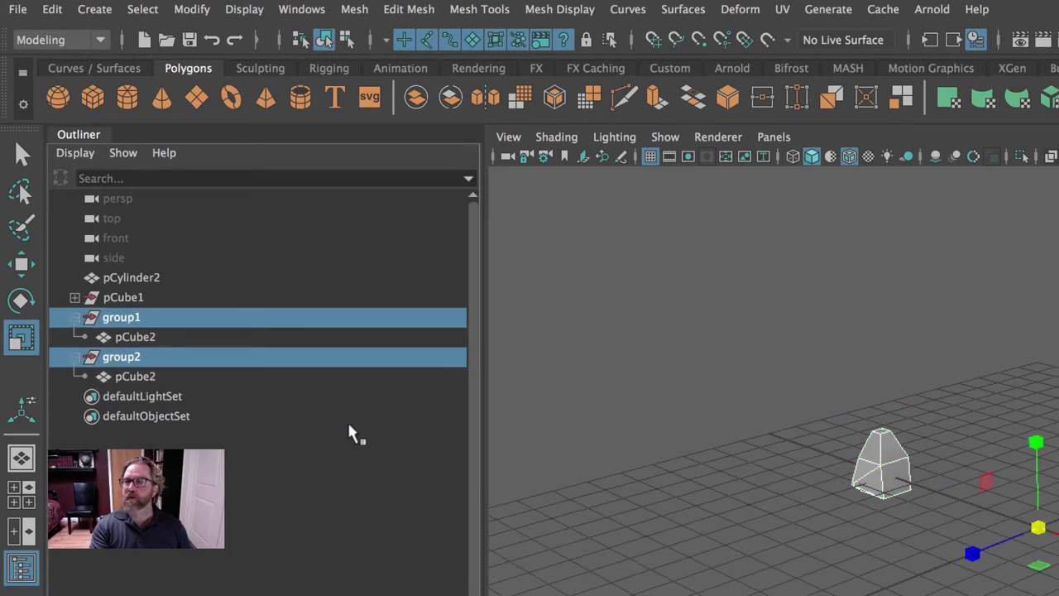
pyautogui.click(52, 9)
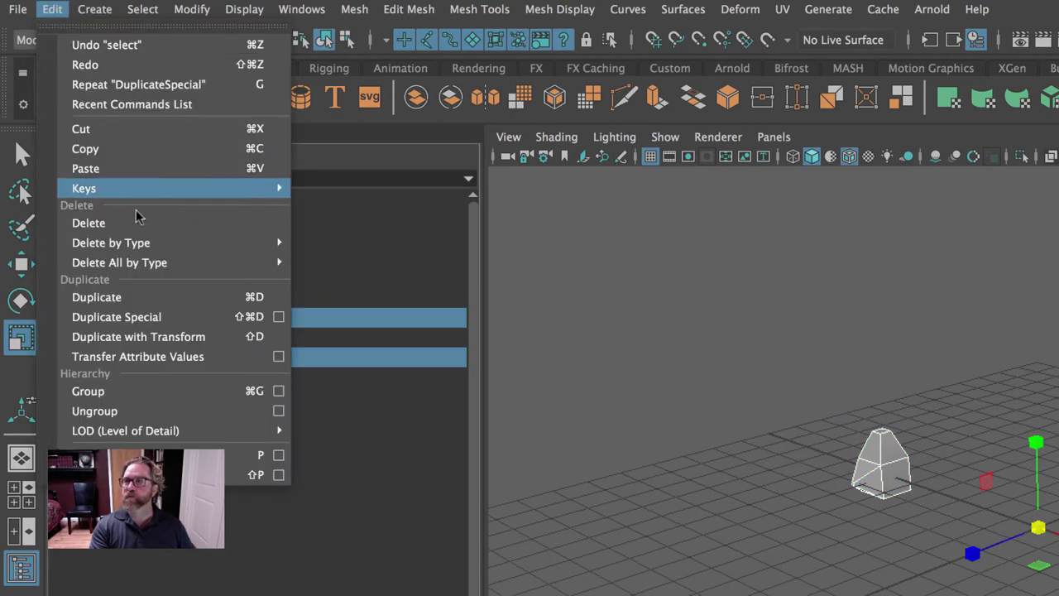
pyautogui.click(174, 411)
pyautogui.click(120, 316)
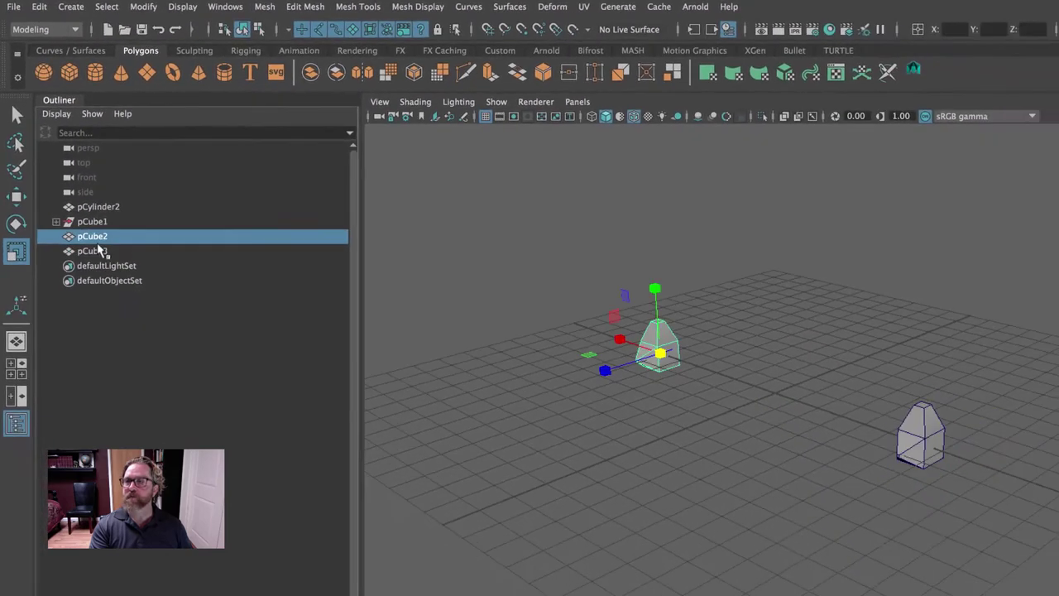
pyautogui.click(97, 251)
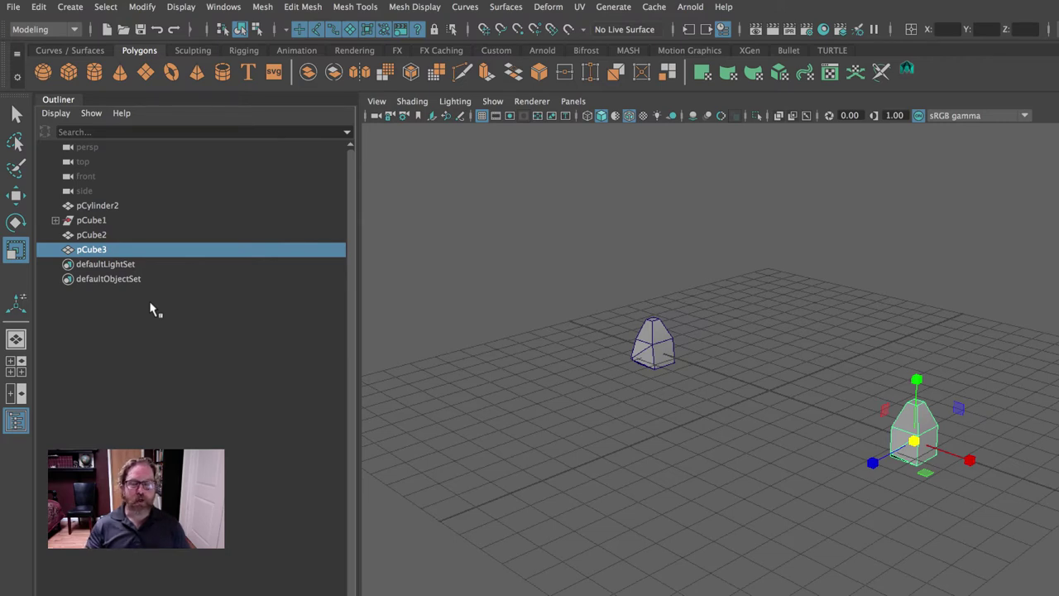
# Select the original and mirrored cubes together and delete them
pyautogui.press('q')
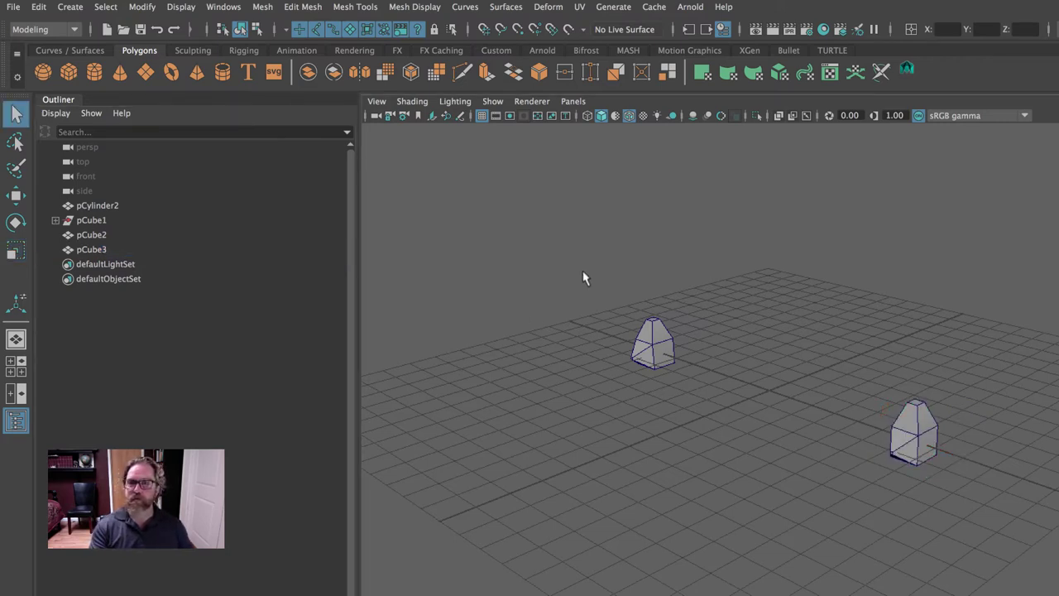
pyautogui.moveTo(584, 276); pyautogui.dragTo(984, 529)
pyautogui.press('Delete')
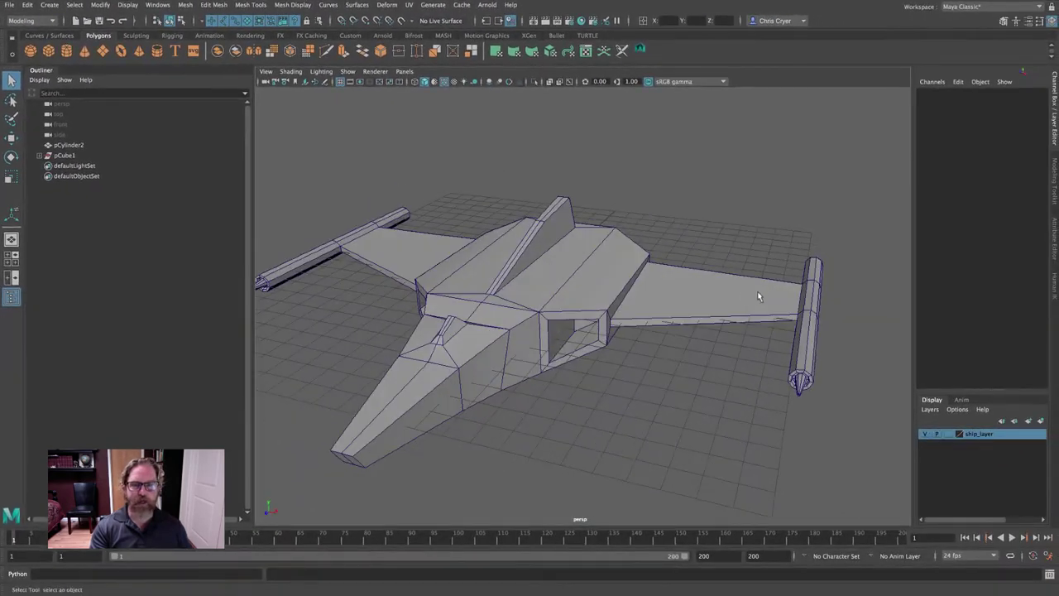
# Select all faces of the ship's wing and its attached wing-tip engine, and extract them from the hull
pyautogui.keyDown('alt'); pyautogui.moveTo(757, 296); pyautogui.dragTo(697, 265, button='middle'); pyautogui.keyUp('alt')
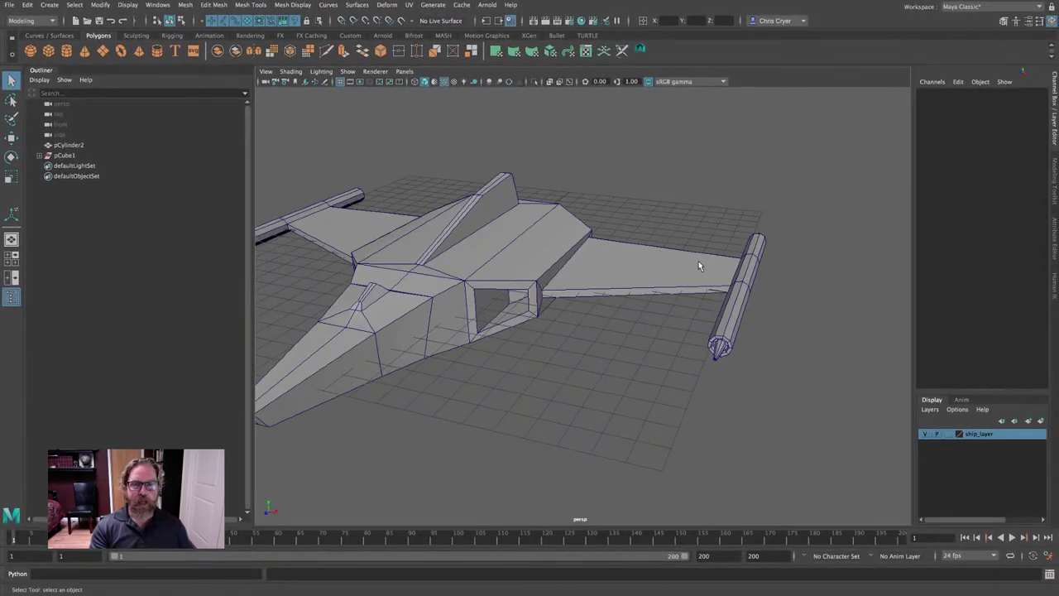
pyautogui.moveTo(662, 263); pyautogui.dragTo(663, 286, button='right')
pyautogui.moveTo(644, 194); pyautogui.dragTo(775, 388)
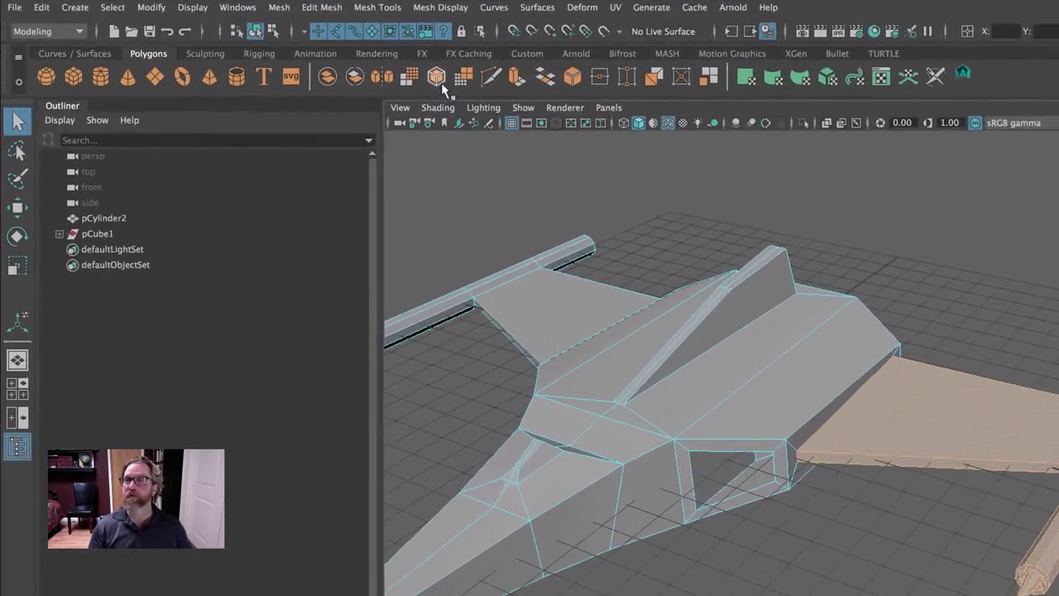
pyautogui.click(323, 8)
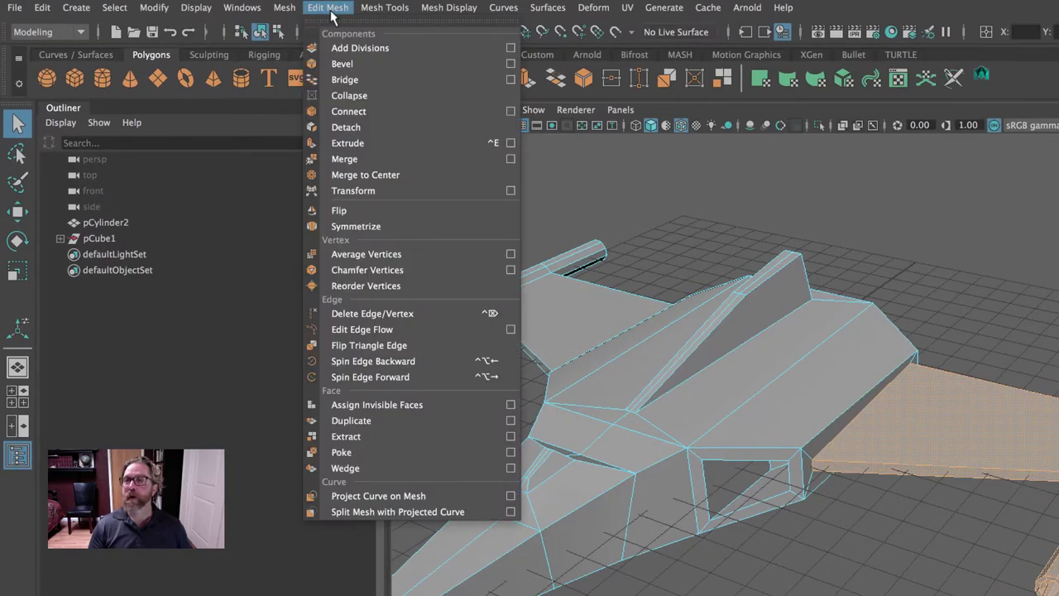
pyautogui.click(383, 436)
# Move the extracted wing and engine about 5.76 units away from the hull along X
pyautogui.click(16, 211)
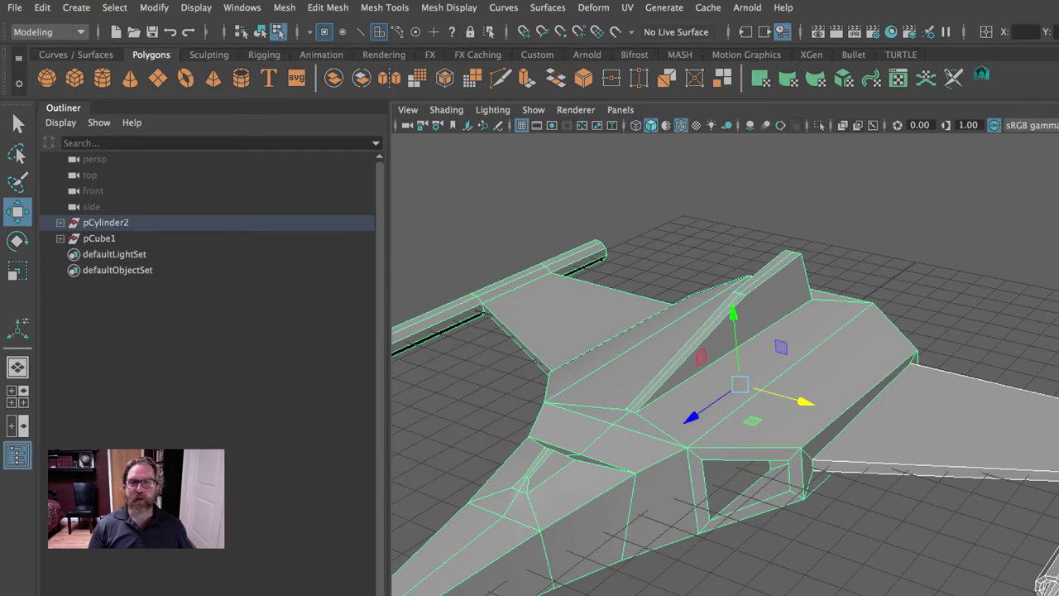
pyautogui.click(1023, 418)
pyautogui.moveTo(722, 432); pyautogui.dragTo(912, 484)
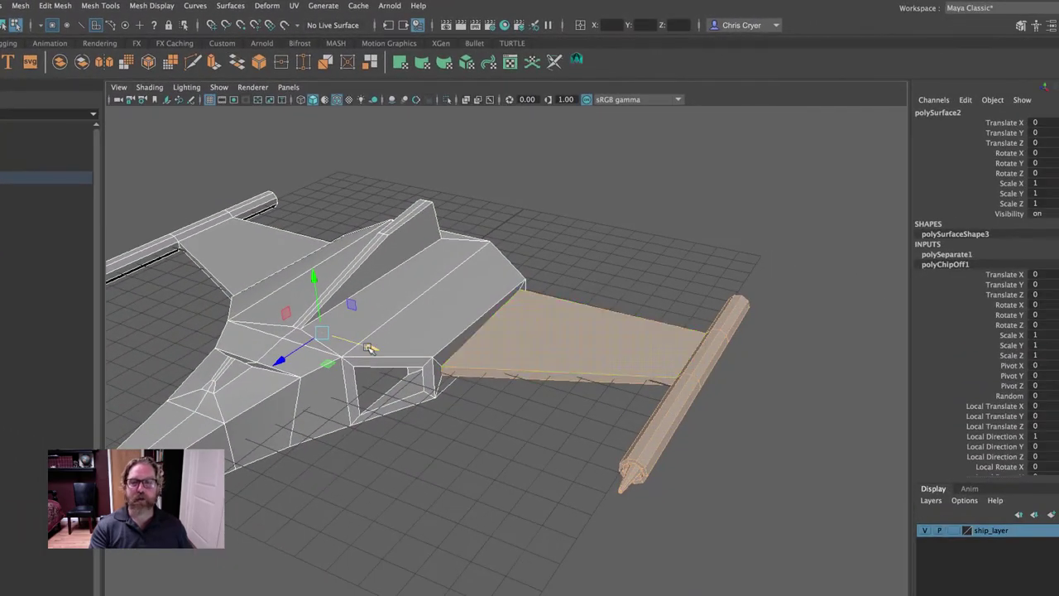
pyautogui.hotkey('ctrl', 'z')
pyautogui.moveTo(570, 341); pyautogui.dragTo(617, 321, button='right')
pyautogui.click(539, 347)
pyautogui.moveTo(436, 319); pyautogui.dragTo(570, 358)
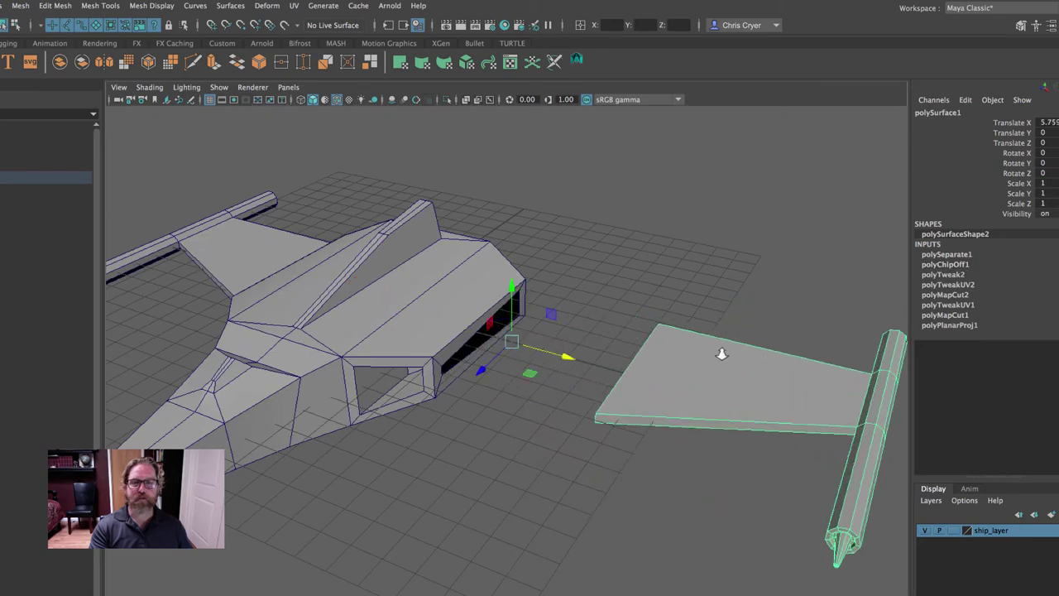
pyautogui.keyDown('alt'); pyautogui.moveTo(731, 357); pyautogui.dragTo(532, 333, button='right'); pyautogui.keyUp('alt')
pyautogui.moveTo(532, 333)
pyautogui.keyDown('alt'); pyautogui.mouseDown()
pyautogui.moveTo(546, 306)
pyautogui.moveTo(537, 273)
pyautogui.moveTo(530, 340)
pyautogui.moveTo(542, 337)
pyautogui.mouseUp(); pyautogui.keyUp('alt')
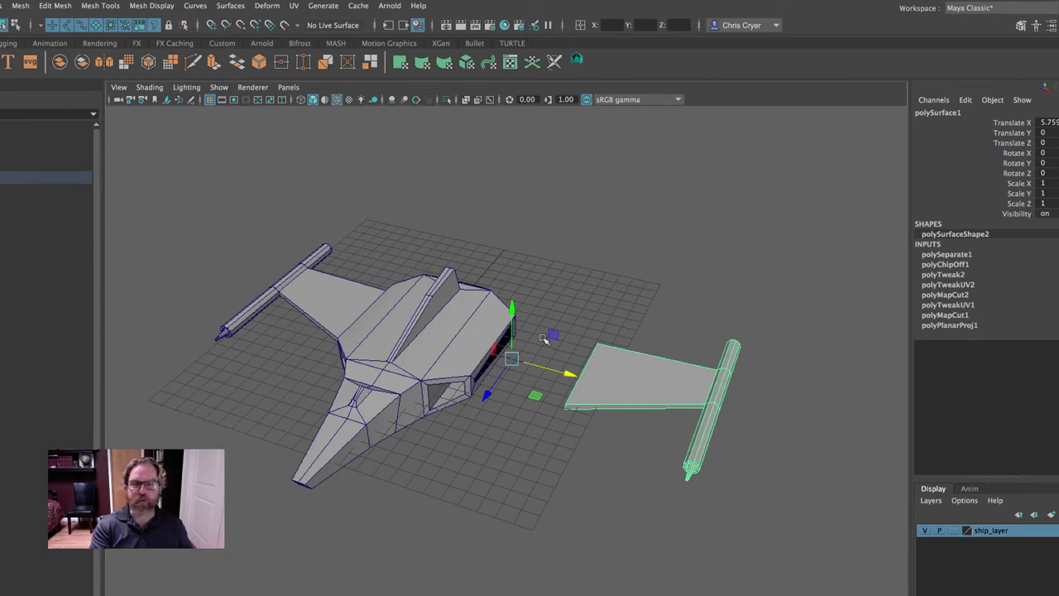
# Undo the wing's move, its extraction and the preceding face selection
pyautogui.hotkey('ctrl', 'z')
pyautogui.moveTo(578, 313)
pyautogui.keyDown('alt'); pyautogui.mouseDown()
pyautogui.moveTo(537, 300)
pyautogui.moveTo(561, 304)
pyautogui.mouseUp(); pyautogui.keyUp('alt')
pyautogui.hotkey('ctrl', 'z')
pyautogui.hotkey('ctrl', 'z')
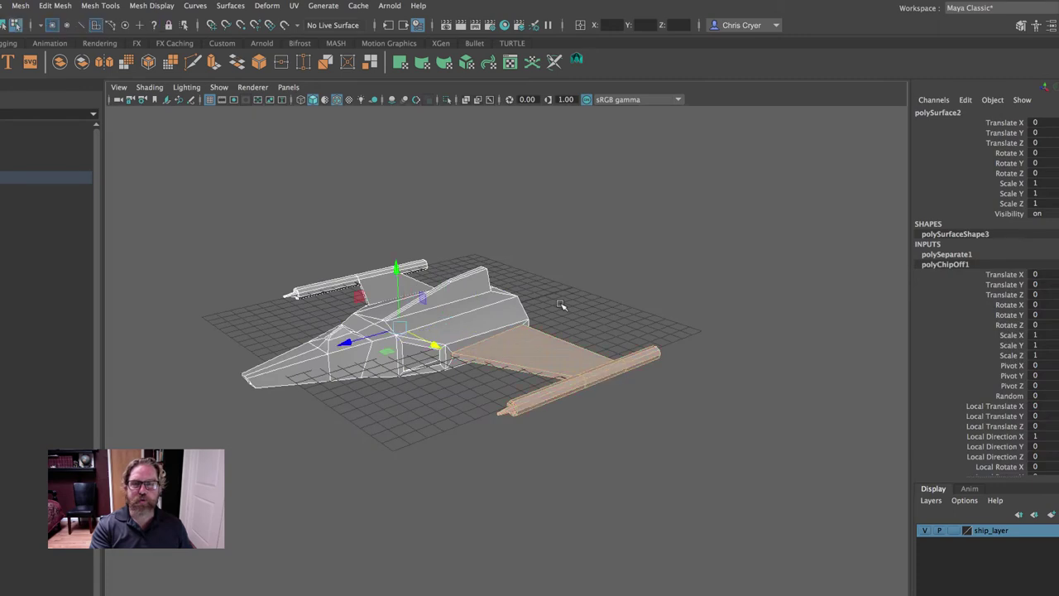
pyautogui.hotkey('ctrl', 'z')
pyautogui.hotkey('ctrl', 'z')
pyautogui.hotkey('ctrl', 'z')
pyautogui.hotkey('ctrl', 'z')
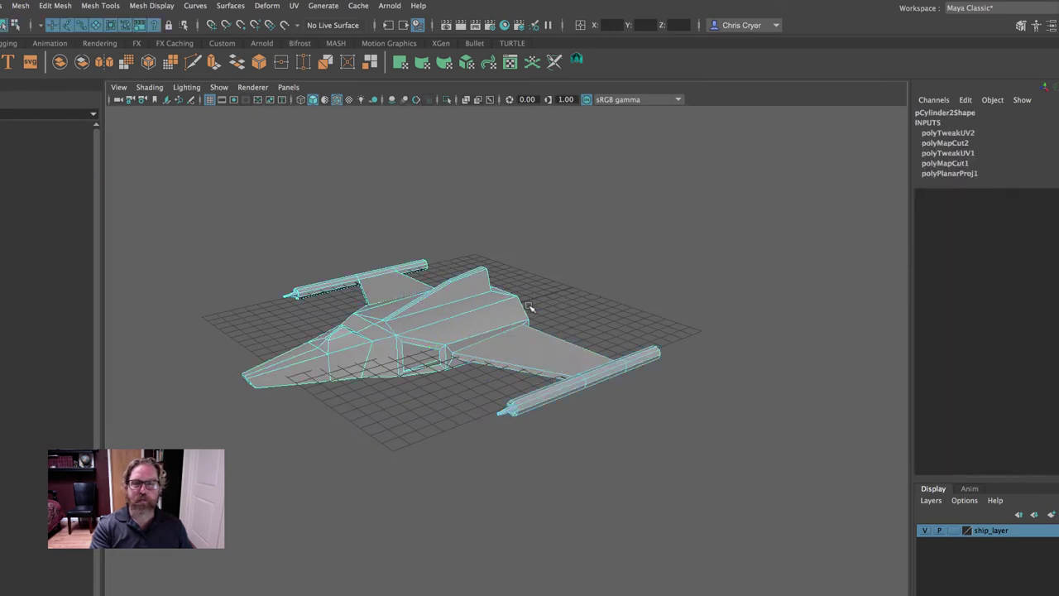
# Examine the joint between the wing and its wing-tip engine from several angles
pyautogui.moveTo(475, 315); pyautogui.dragTo(579, 277, button='right')
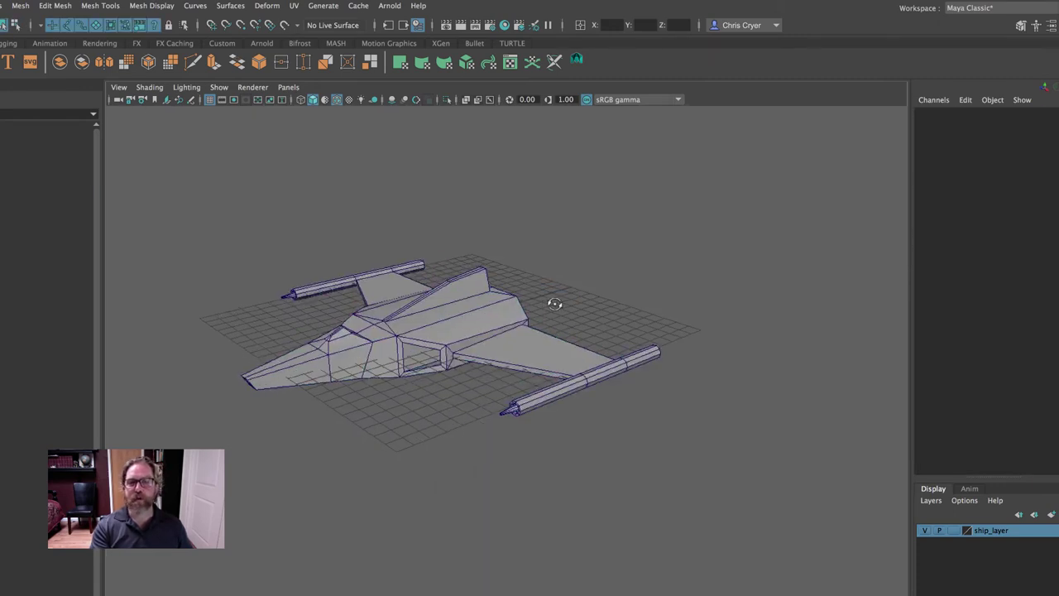
pyautogui.keyDown('alt'); pyautogui.moveTo(548, 303); pyautogui.dragTo(587, 310); pyautogui.keyUp('alt')
pyautogui.keyDown('alt'); pyautogui.moveTo(588, 308); pyautogui.dragTo(680, 309, button='right'); pyautogui.keyUp('alt')
pyautogui.keyDown('alt'); pyautogui.moveTo(680, 309); pyautogui.dragTo(734, 299); pyautogui.keyUp('alt')
pyautogui.keyDown('alt'); pyautogui.moveTo(735, 299); pyautogui.dragTo(451, 309, button='middle'); pyautogui.keyUp('alt')
pyautogui.keyDown('alt'); pyautogui.moveTo(452, 309); pyautogui.dragTo(499, 305); pyautogui.keyUp('alt')
pyautogui.moveTo(511, 291); pyautogui.dragTo(480, 272, button='right')
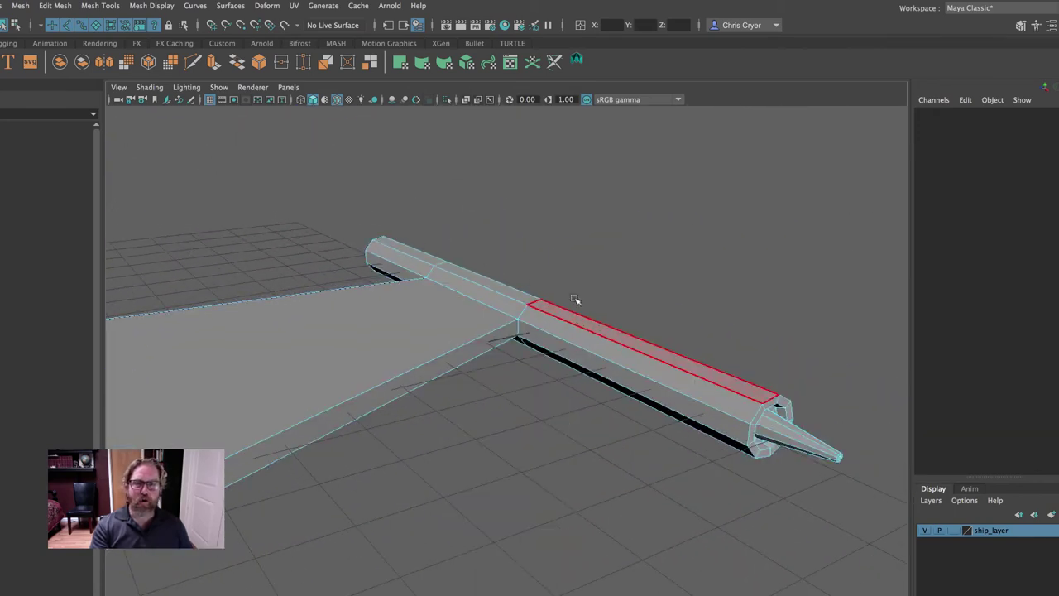
pyautogui.keyDown('alt'); pyautogui.moveTo(662, 338); pyautogui.dragTo(484, 244); pyautogui.keyUp('alt')
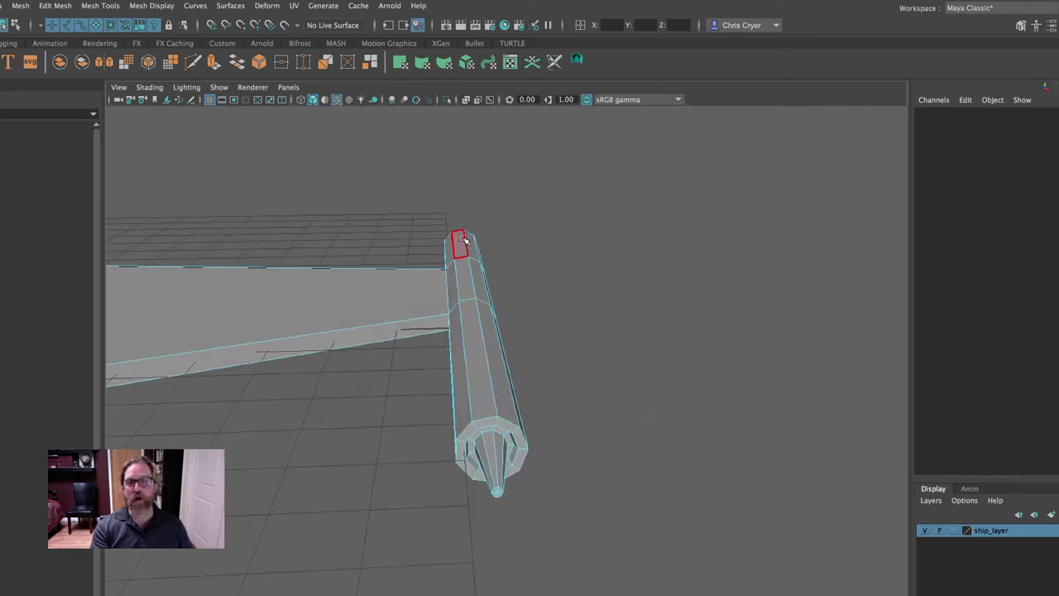
pyautogui.keyDown('alt'); pyautogui.moveTo(489, 339); pyautogui.dragTo(434, 240); pyautogui.keyUp('alt')
pyautogui.keyDown('alt'); pyautogui.moveTo(579, 368); pyautogui.dragTo(631, 386); pyautogui.keyUp('alt')
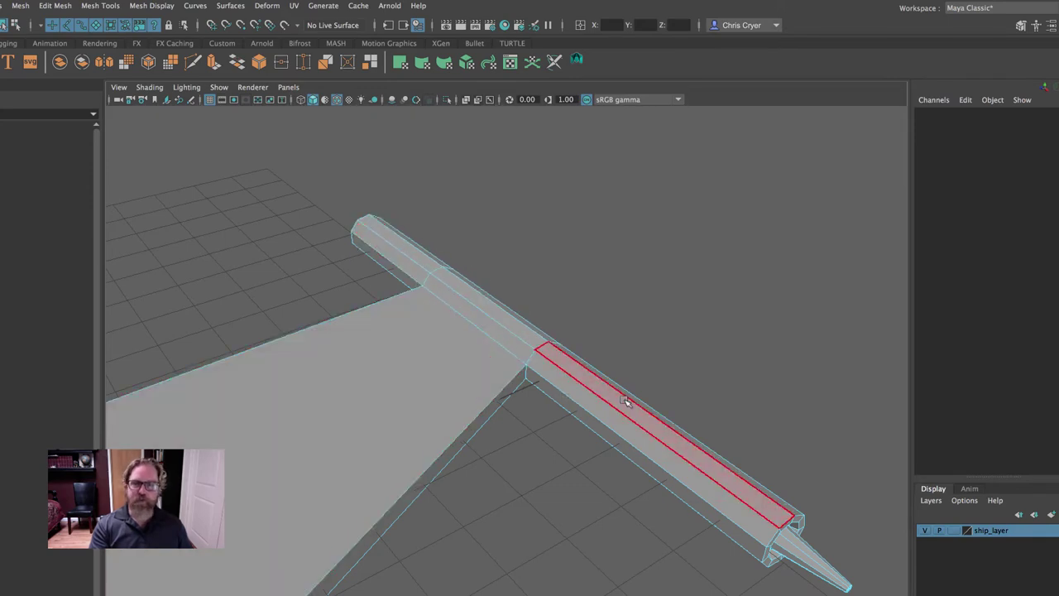
# Select the edges where the wing meets the wing-tip engine and detach the mesh along them
pyautogui.moveTo(477, 337); pyautogui.dragTo(480, 331, button='right')
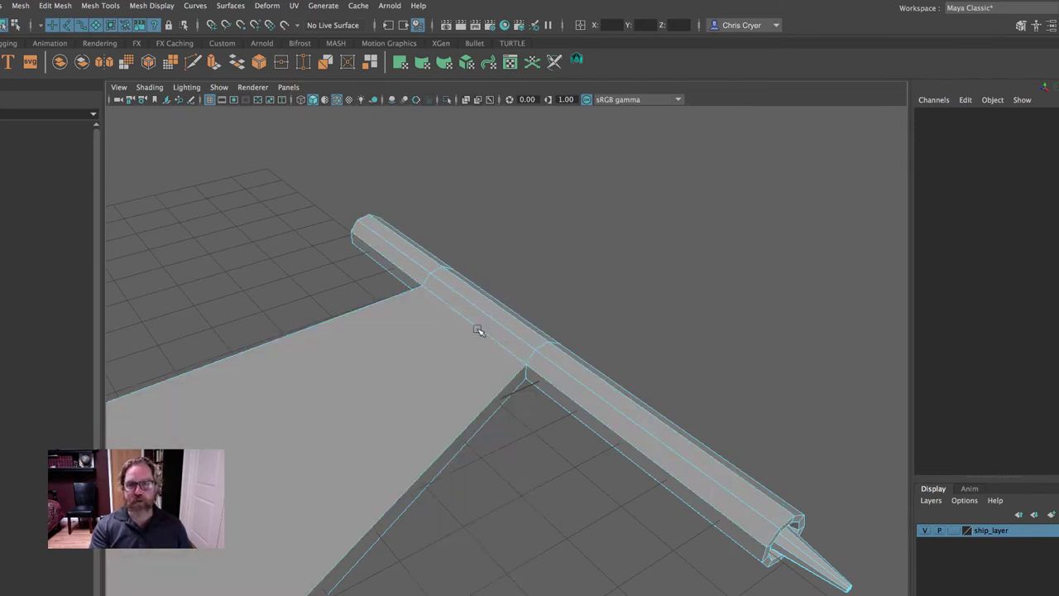
pyautogui.click(480, 331)
pyautogui.press('q')
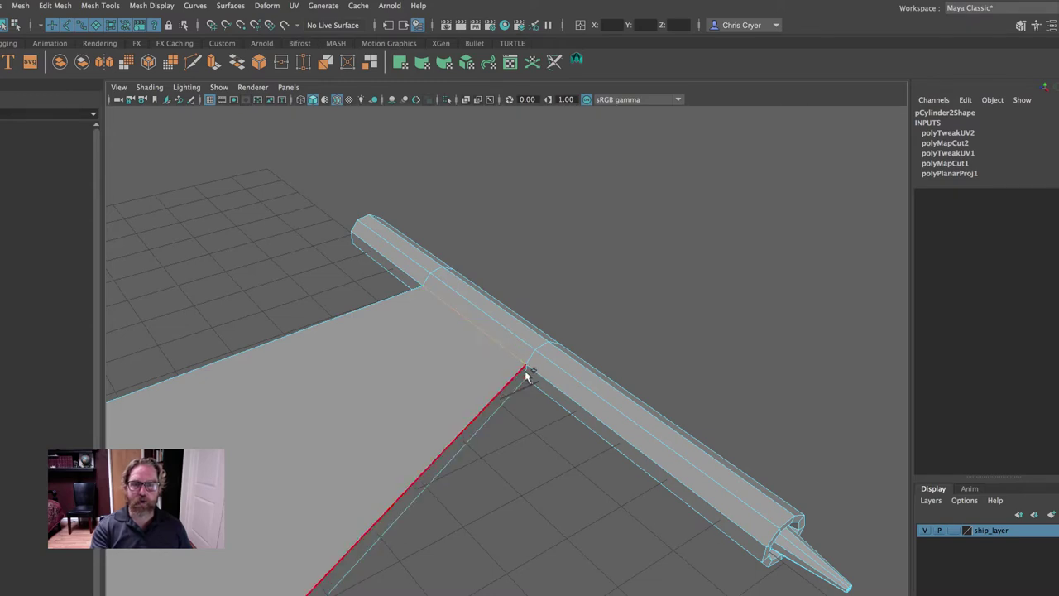
pyautogui.keyDown('alt'); pyautogui.moveTo(524, 371); pyautogui.dragTo(489, 300); pyautogui.keyUp('alt')
pyautogui.moveTo(858, 301)
pyautogui.keyDown('alt'); pyautogui.mouseDown()
pyautogui.moveTo(749, 322)
pyautogui.moveTo(803, 369)
pyautogui.moveTo(528, 341)
pyautogui.mouseUp(); pyautogui.keyUp('alt')
pyautogui.press('4')
pyautogui.press('5')
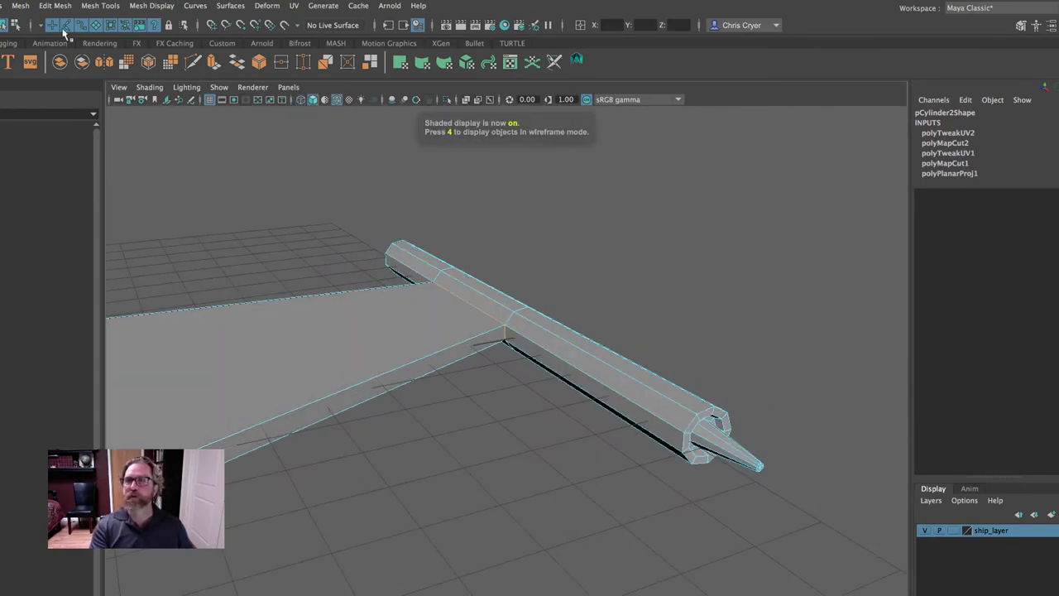
pyautogui.click(54, 6)
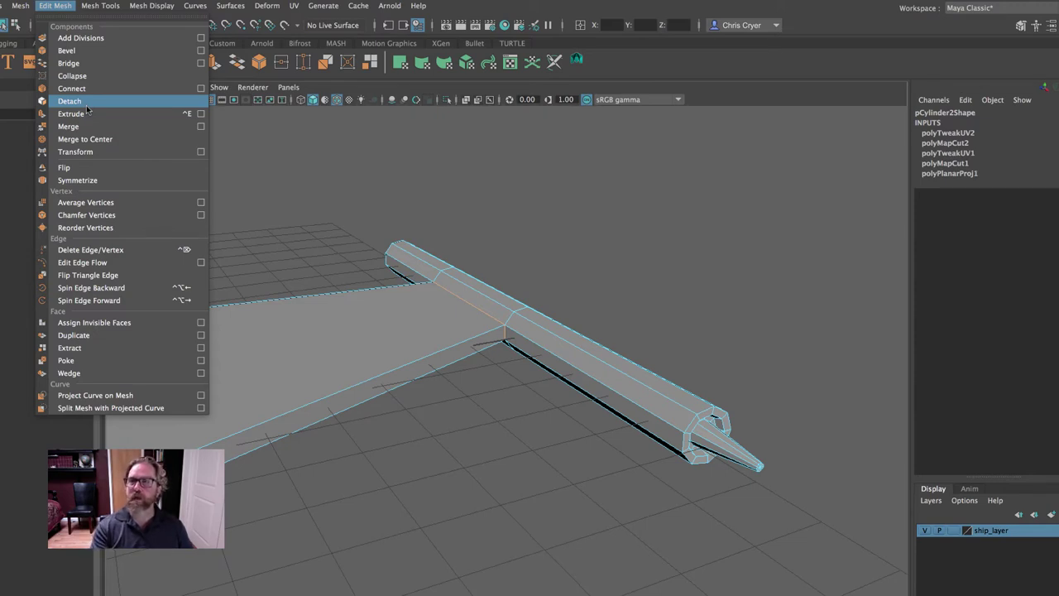
pyautogui.click(87, 109)
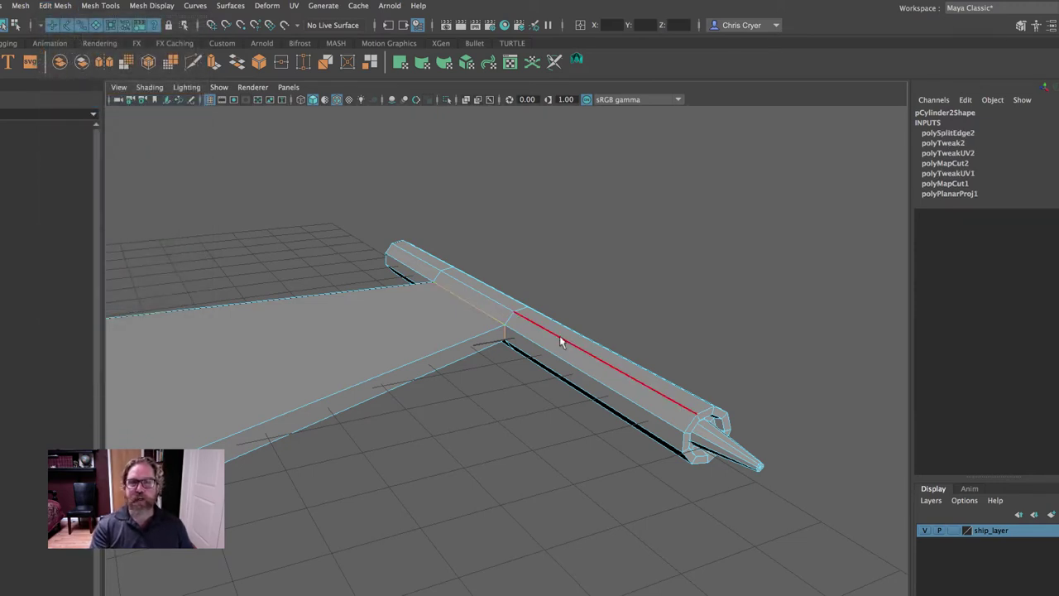
# Show the Modeling Toolkit and separate the detached ship mesh into individual objects
pyautogui.click(1020, 25)
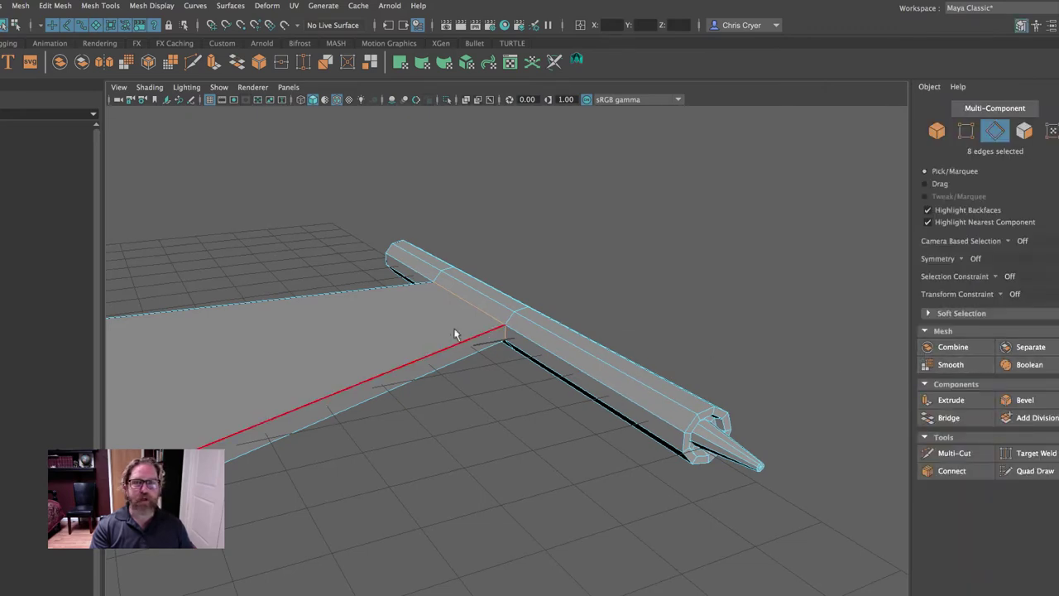
pyautogui.rightClick(417, 326)
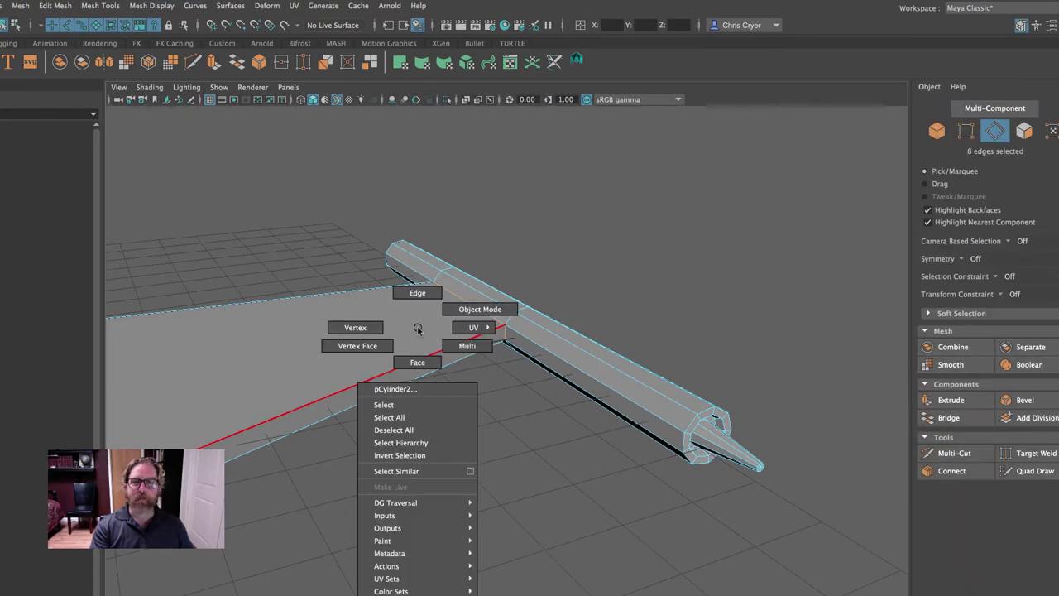
pyautogui.click(449, 300)
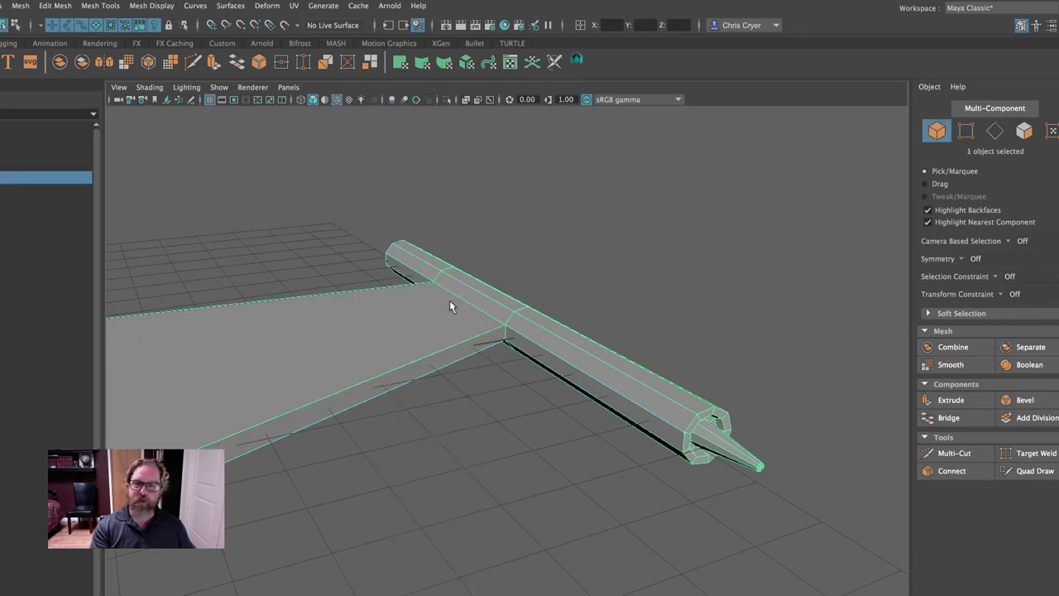
pyautogui.click(1031, 347)
# Move the separated wing-tip engine away from the wing along X
pyautogui.click(479, 297)
pyautogui.press('w')
pyautogui.keyDown('alt'); pyautogui.moveTo(449, 289); pyautogui.dragTo(195, 269, button='right'); pyautogui.keyUp('alt')
pyautogui.moveTo(263, 406); pyautogui.dragTo(646, 416)
# Undo the engine's move, separation and detachment, and return the ship to object mode
pyautogui.press('z')
pyautogui.keyDown('alt'); pyautogui.moveTo(569, 356); pyautogui.dragTo(736, 373); pyautogui.keyUp('alt')
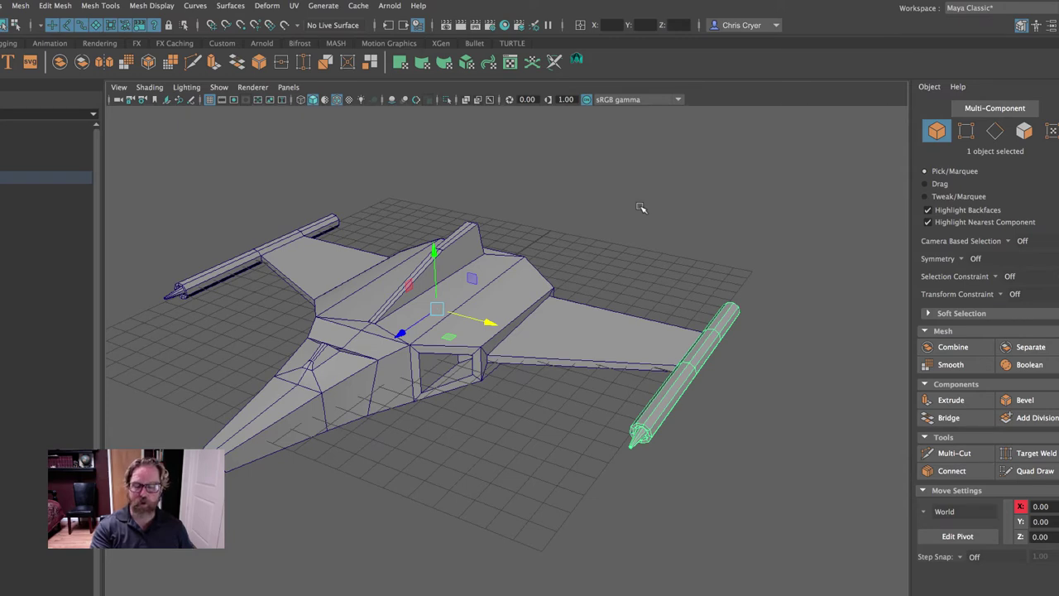
pyautogui.press('F10')
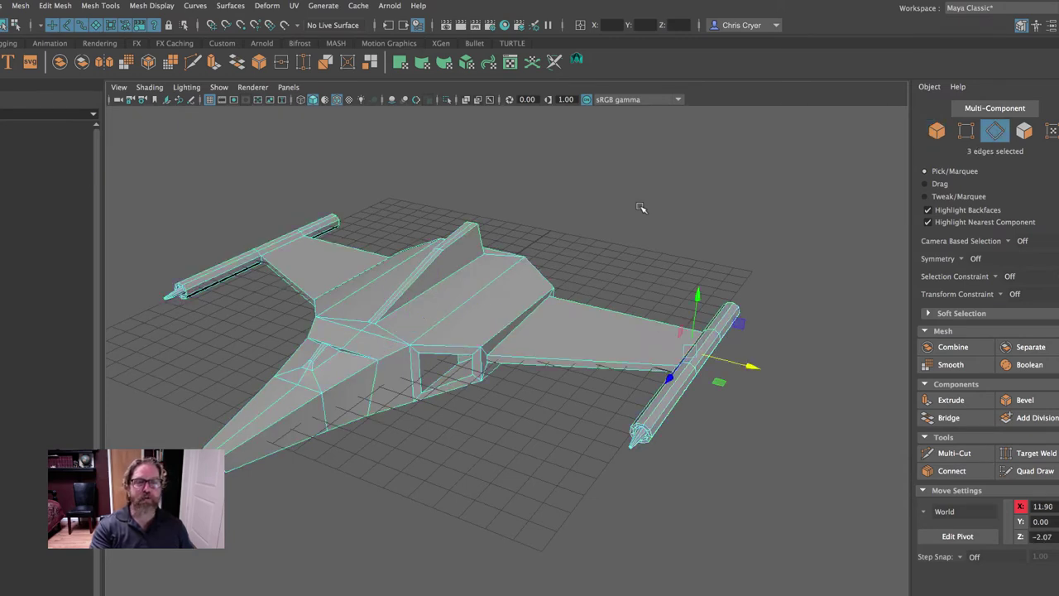
pyautogui.click(641, 208)
pyautogui.moveTo(572, 319); pyautogui.dragTo(662, 260, button='right')
# Extract the faces of the wing and its attached engine from the ship, and clear the selection
pyautogui.keyDown('alt'); pyautogui.moveTo(678, 260); pyautogui.dragTo(606, 241, button='middle'); pyautogui.keyUp('alt')
pyautogui.moveTo(535, 310); pyautogui.dragTo(535, 342, button='right')
pyautogui.moveTo(522, 221); pyautogui.dragTo(635, 416)
pyautogui.keyDown('alt'); pyautogui.moveTo(792, 563); pyautogui.dragTo(626, 454); pyautogui.keyUp('alt')
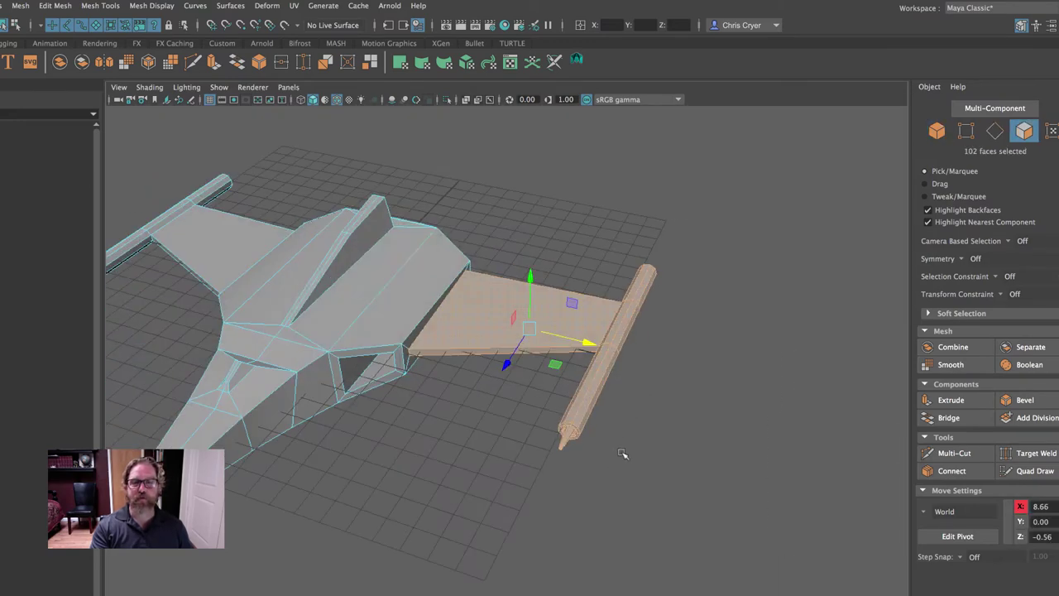
pyautogui.click(55, 6)
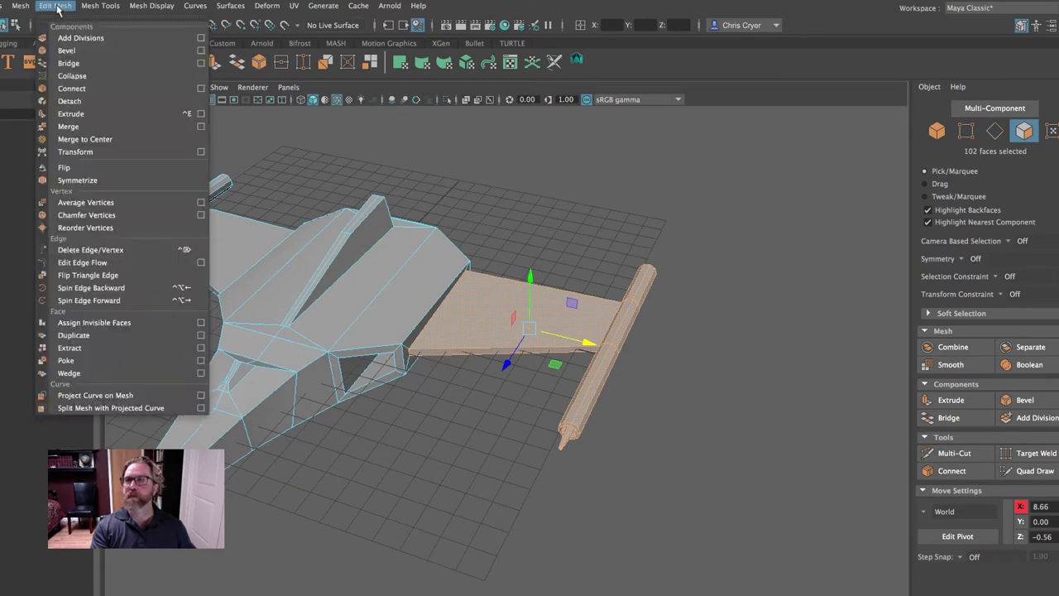
pyautogui.click(134, 354)
pyautogui.click(483, 196)
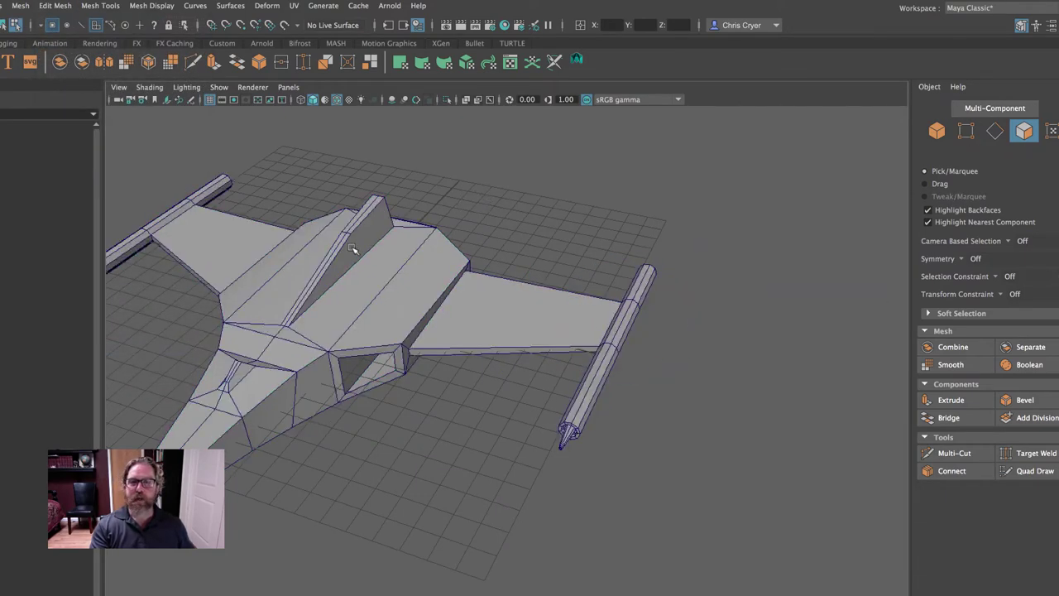
# Return to object mode, select the ship's main body and hide it, leaving the extracted wing and engine displayed
pyautogui.moveTo(393, 259); pyautogui.dragTo(439, 238, button='right')
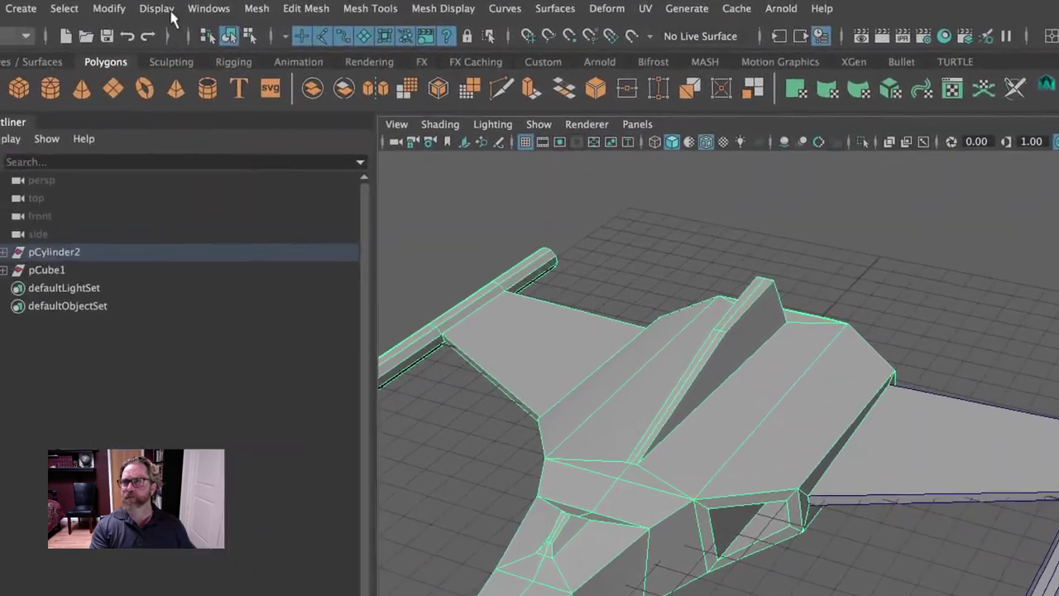
pyautogui.click(187, 10)
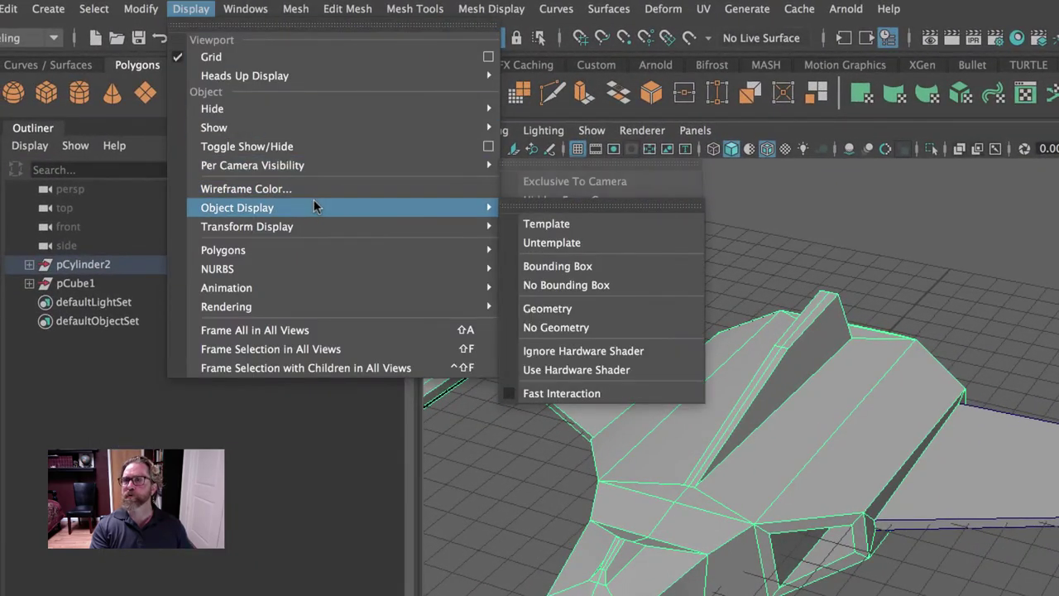
pyautogui.moveTo(298, 111)
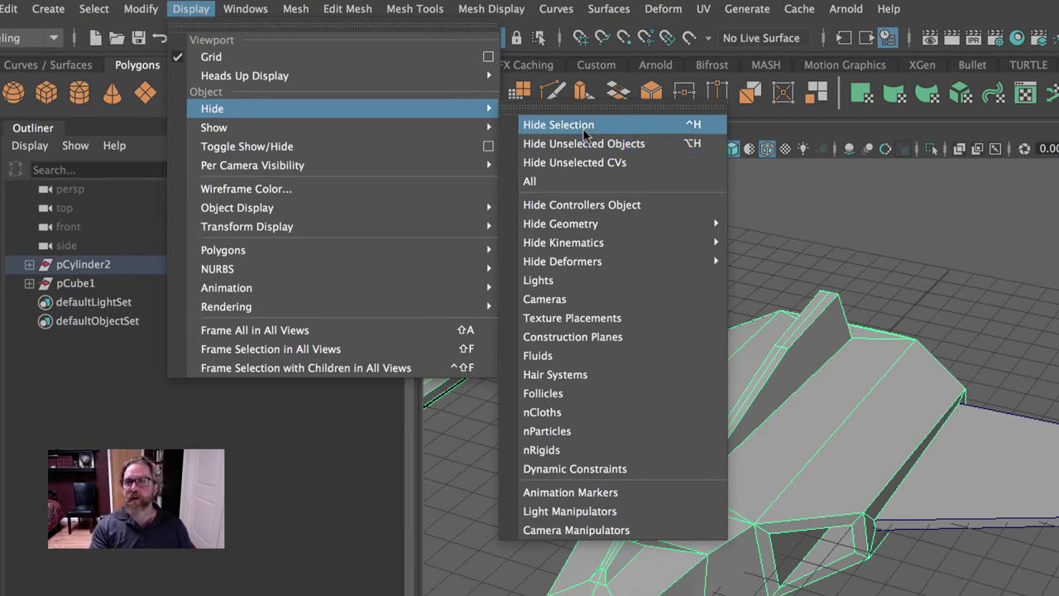
pyautogui.click(584, 128)
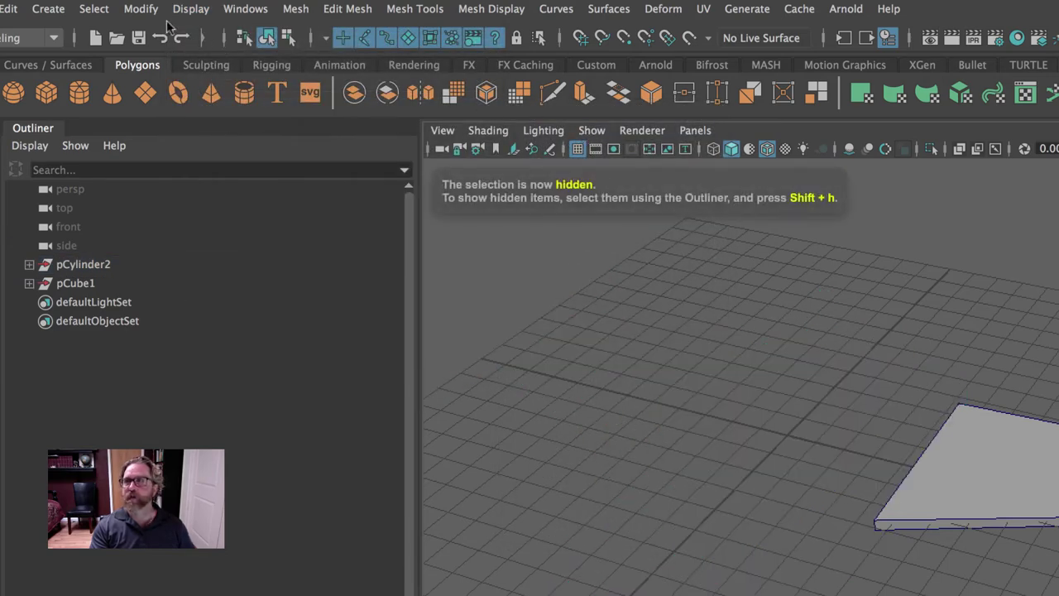
# Create a polygon cylinder along the Z axis with radius 1, height 2, 9 axis divisions and one height division
pyautogui.click(45, 10)
pyautogui.moveTo(106, 75)
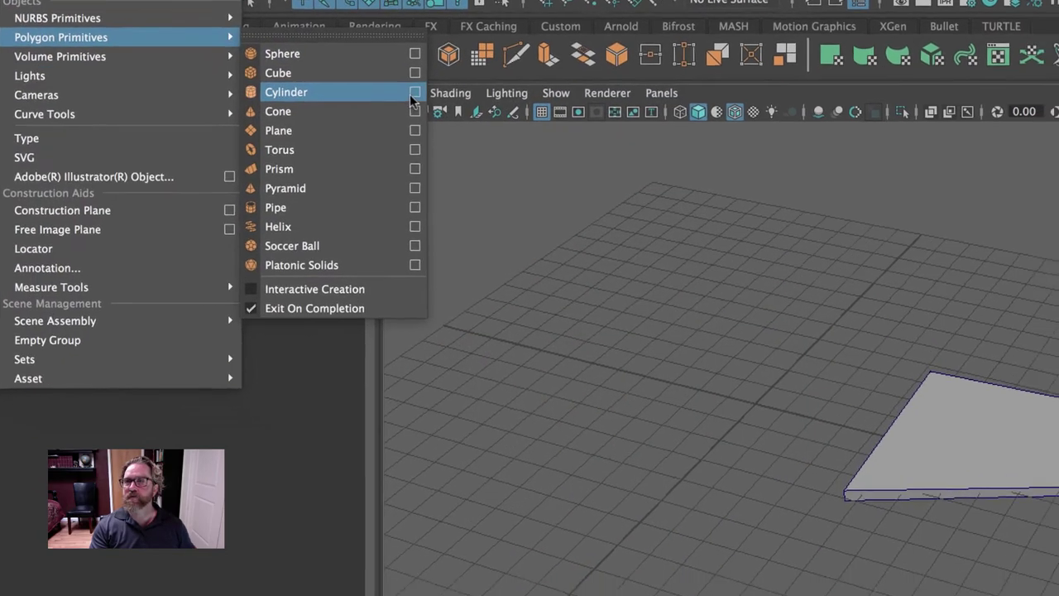
pyautogui.click(413, 93)
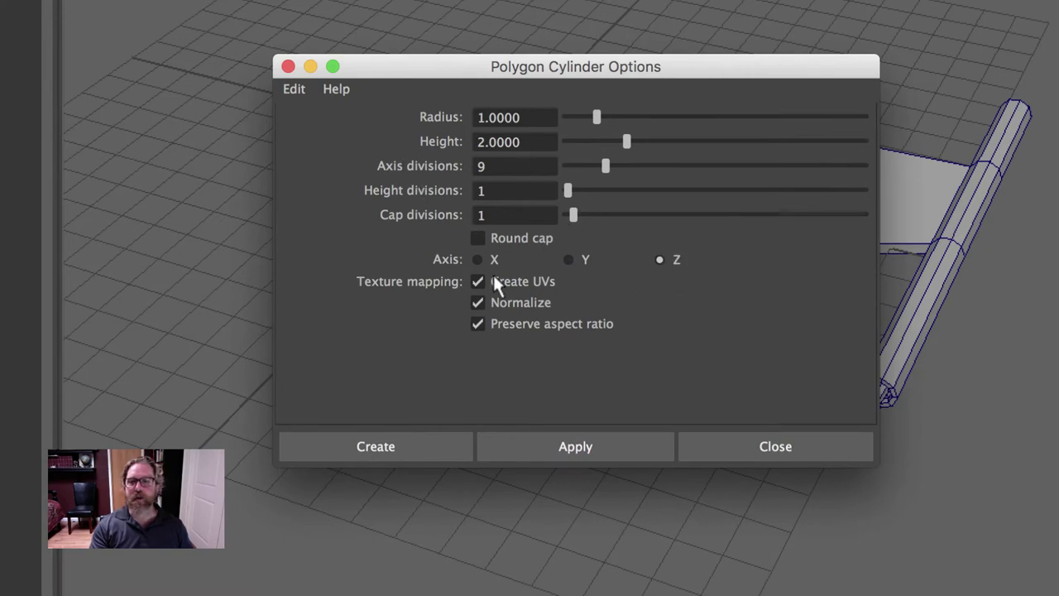
pyautogui.click(372, 447)
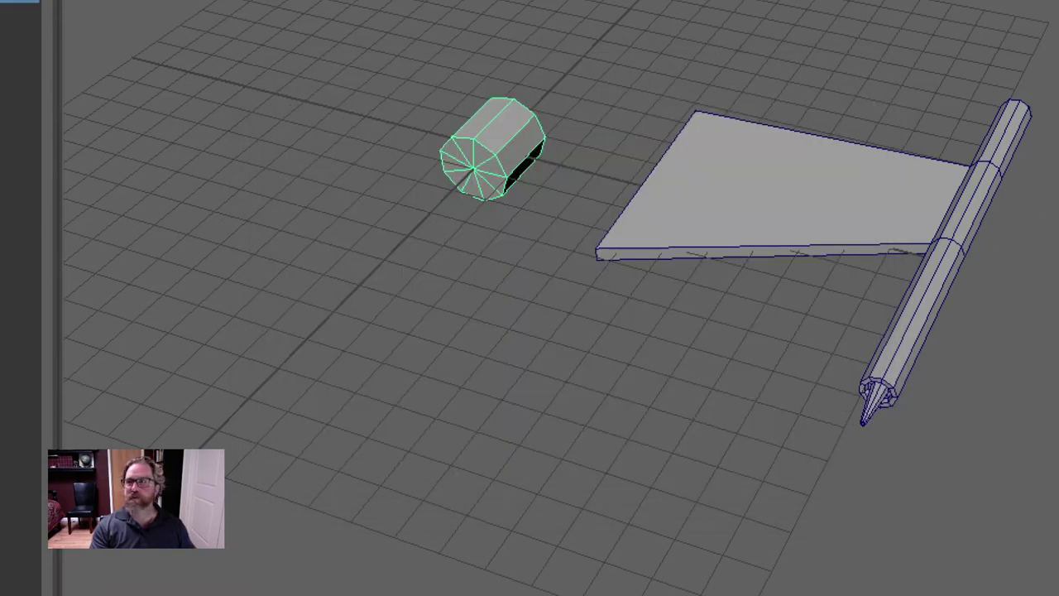
# Scale the cylinder into a long thin rod along Z and move it along X beside the wing's inner edge
pyautogui.press('r')
pyautogui.moveTo(493, 147); pyautogui.dragTo(223, 420)
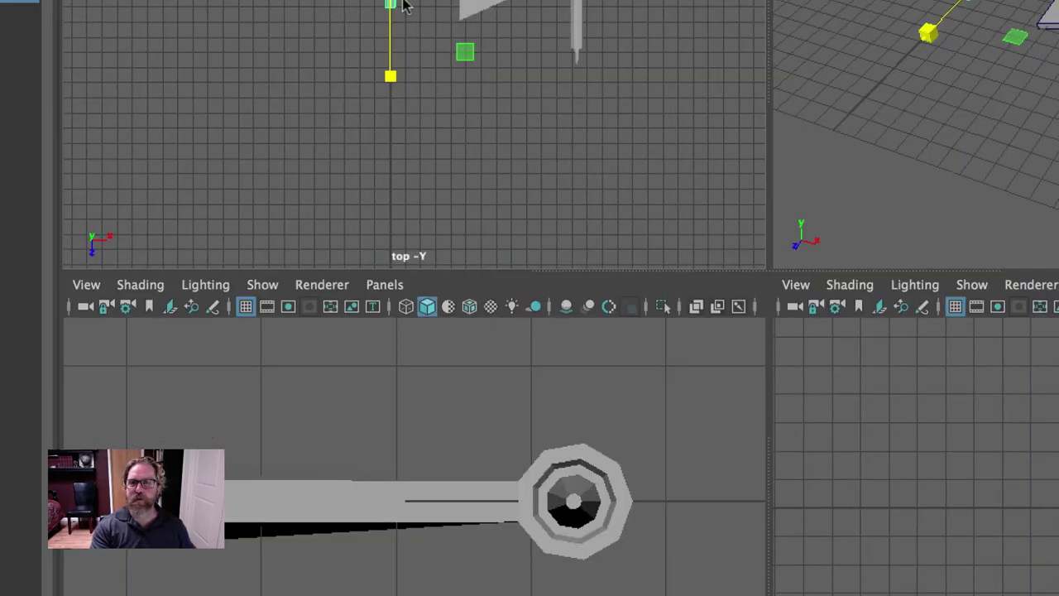
pyautogui.press('space')
pyautogui.moveTo(716, 256); pyautogui.dragTo(718, 398)
pyautogui.moveTo(571, 375); pyautogui.dragTo(570, 327)
pyautogui.press('w')
pyautogui.moveTo(577, 232); pyautogui.dragTo(649, 234)
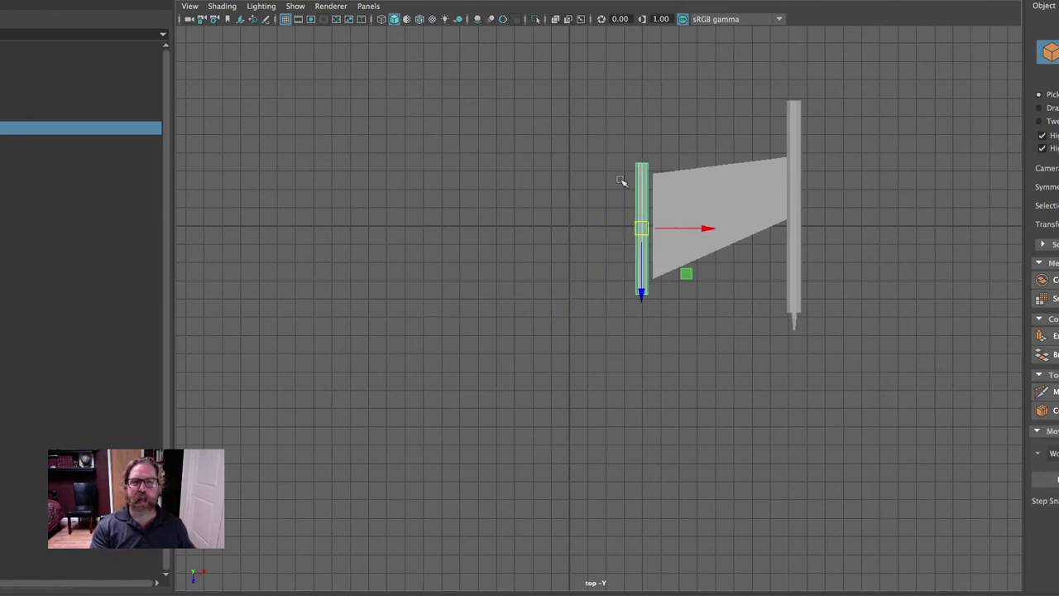
# Insert an edge loop near each end of the rod with Multi-Cut, roughly level with the wing's inner corners
pyautogui.press('f')
pyautogui.keyDown('alt'); pyautogui.moveTo(614, 212); pyautogui.dragTo(602, 203, button='right'); pyautogui.keyUp('alt')
pyautogui.keyDown('alt'); pyautogui.moveTo(602, 203); pyautogui.dragTo(491, 151, button='middle'); pyautogui.keyUp('alt')
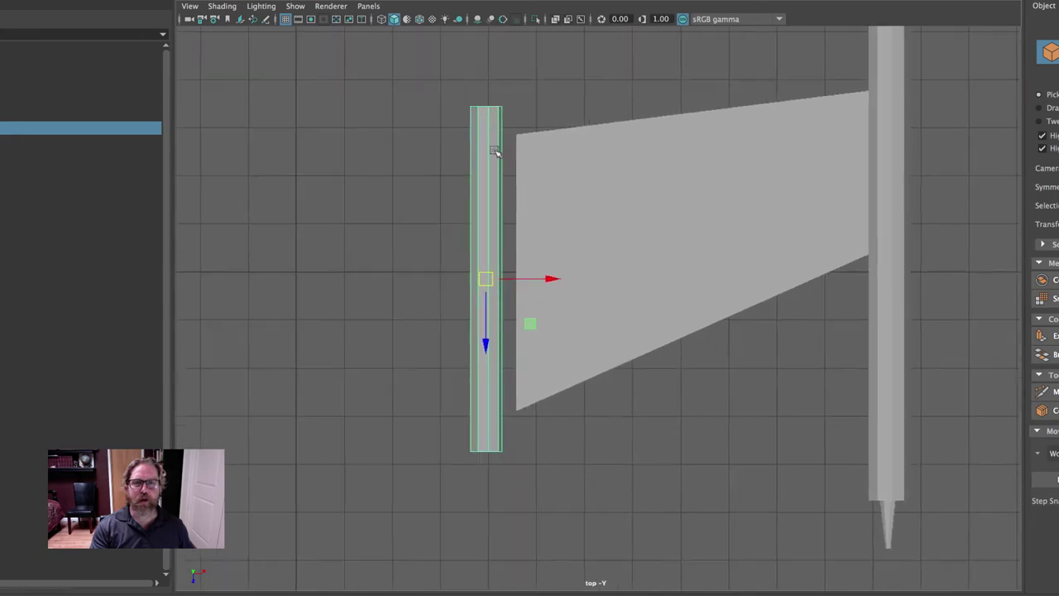
pyautogui.click(1051, 391)
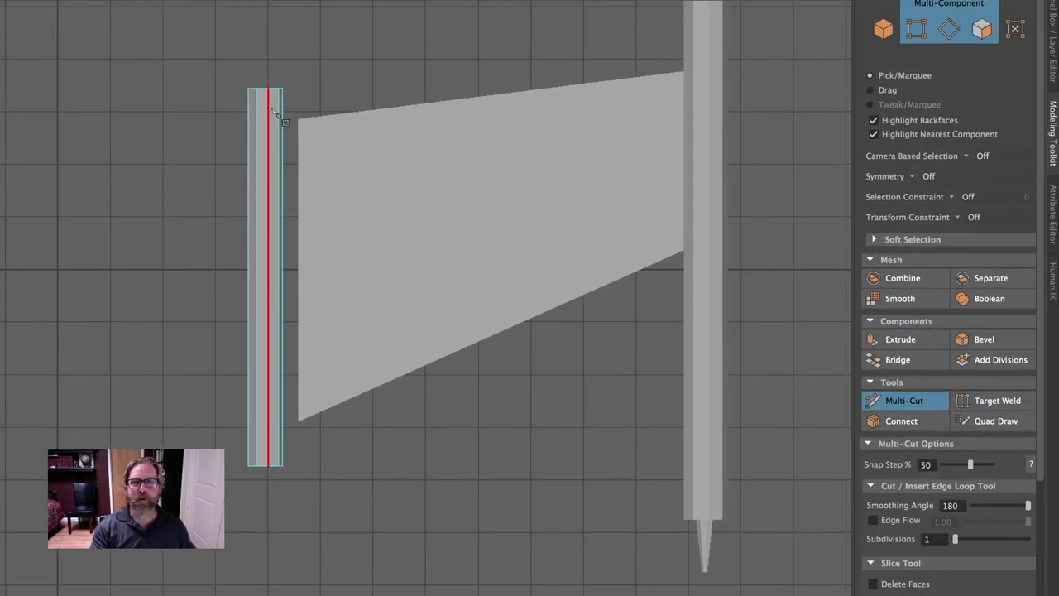
pyautogui.click(278, 120)
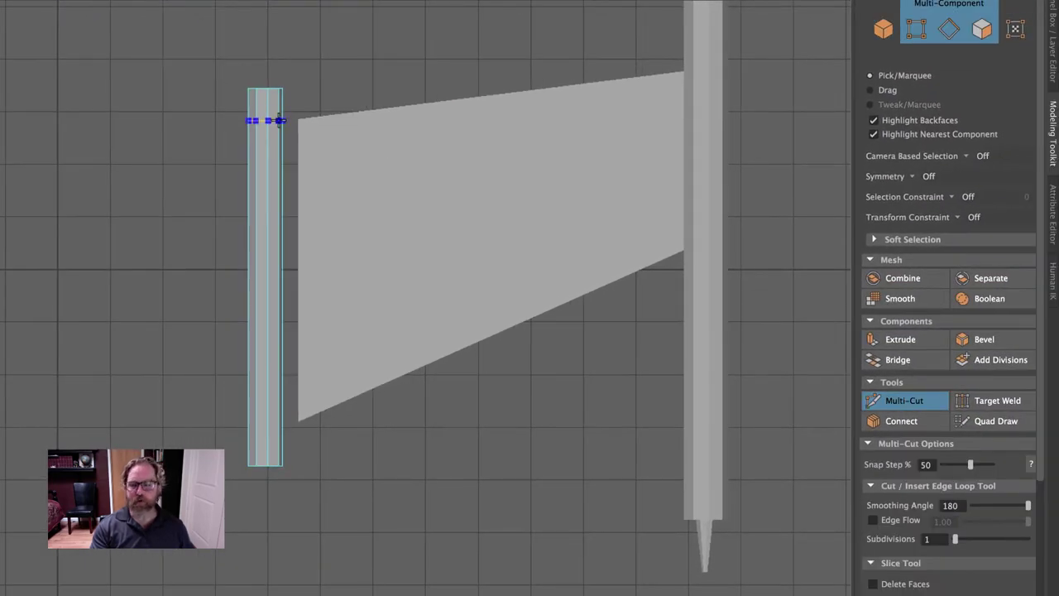
pyautogui.moveTo(279, 120); pyautogui.dragTo(278, 115)
pyautogui.click(267, 426)
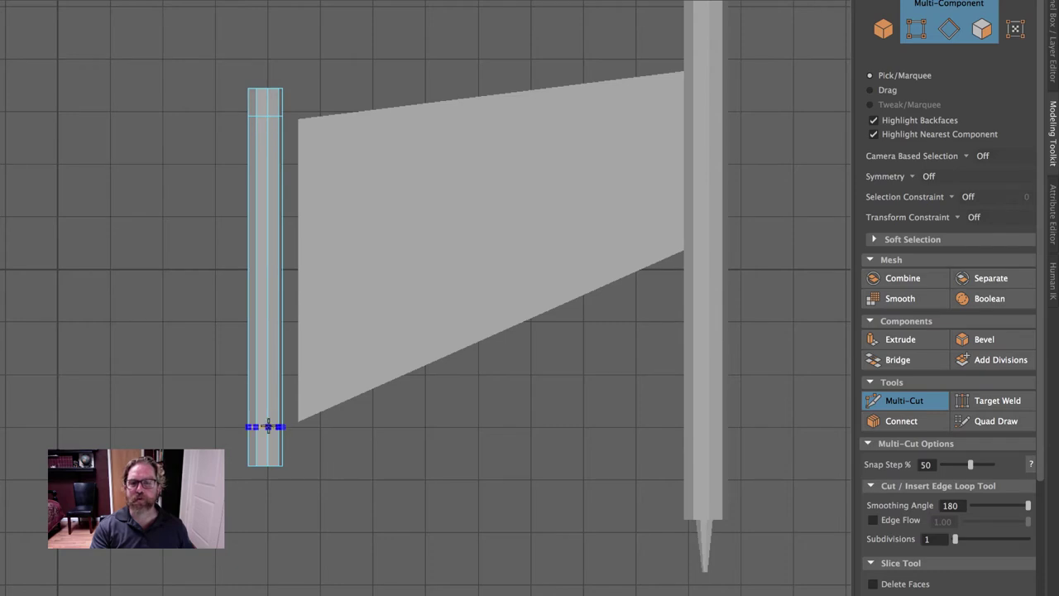
# Finish cutting edge loops and select the short inner cylinder as a whole object in the perspective view
pyautogui.press('space')
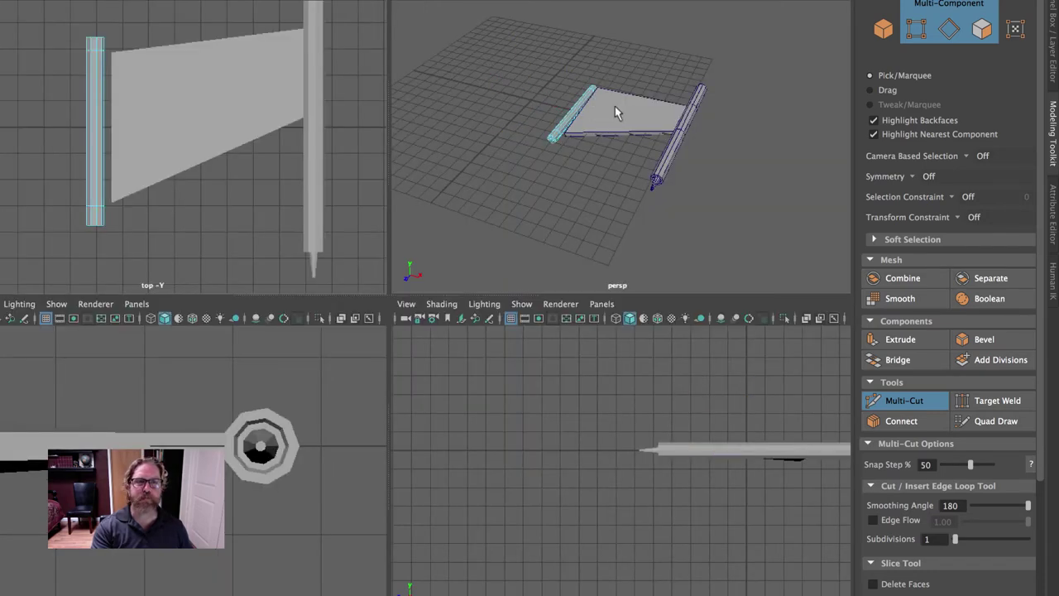
pyautogui.press('space')
pyautogui.press('q')
pyautogui.moveTo(307, 217); pyautogui.dragTo(344, 198, button='right')
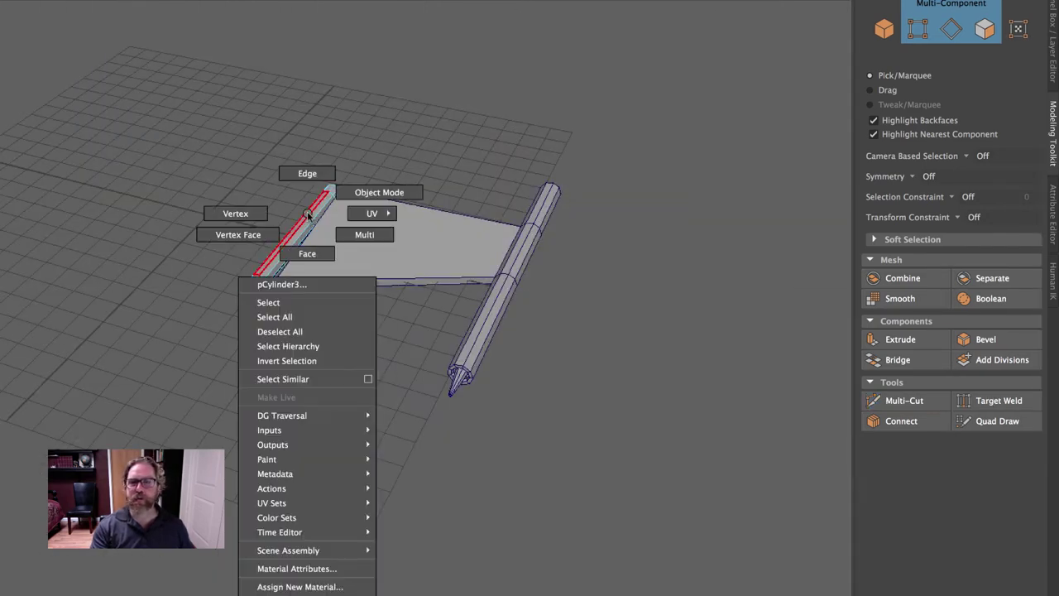
pyautogui.moveTo(328, 244); pyautogui.dragTo(303, 237, button='right')
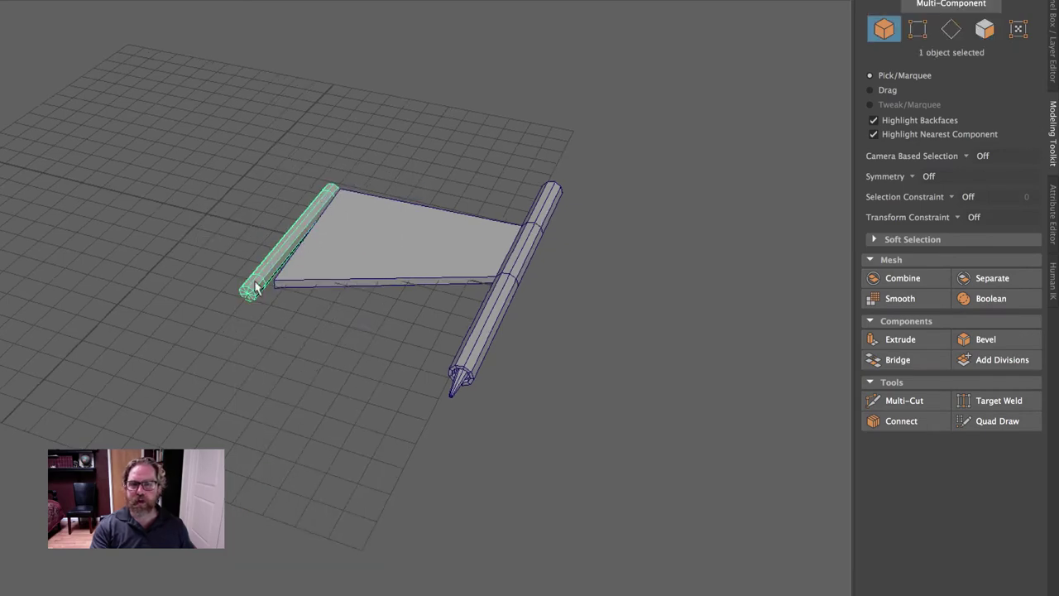
# Set the short cylinder's Rotate Z to 20 so a flat side faces the wing panel
pyautogui.press('space')
pyautogui.press('space')
pyautogui.scroll(-5, 433, 337)
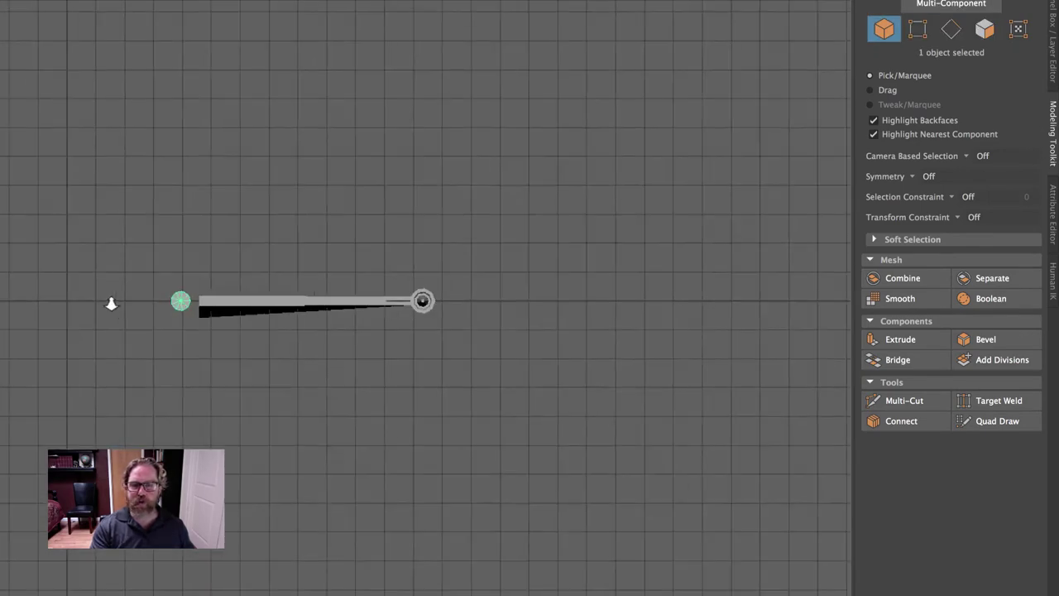
pyautogui.keyDown('ctrl'); pyautogui.keyDown('alt'); pyautogui.moveTo(180, 257); pyautogui.dragTo(274, 325); pyautogui.keyUp('alt'); pyautogui.keyUp('ctrl')
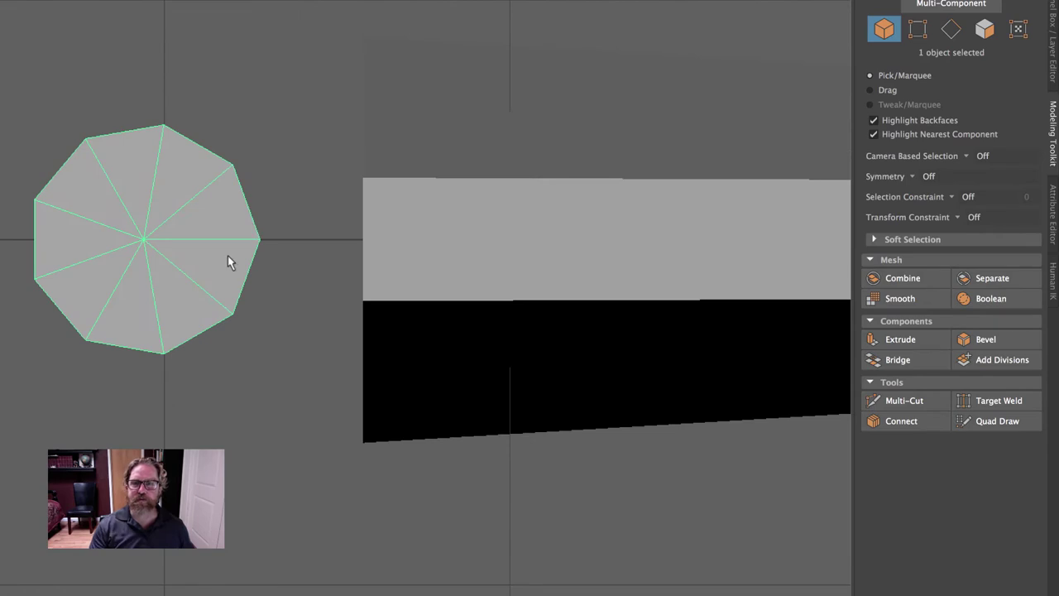
pyautogui.click(1054, 47)
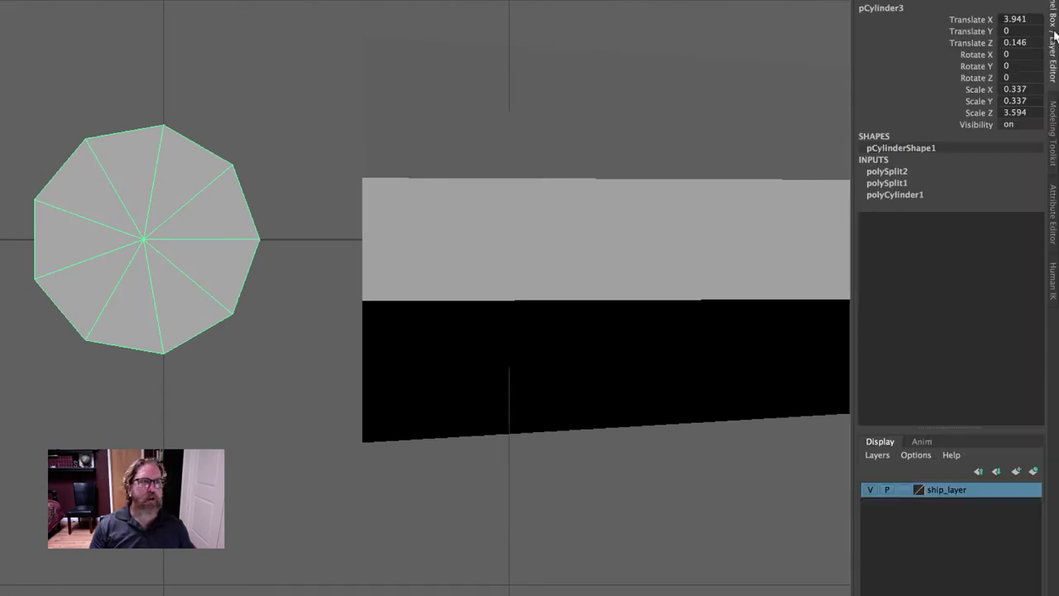
pyautogui.doubleClick(1019, 77)
pyautogui.write('20')
pyautogui.press('Return')
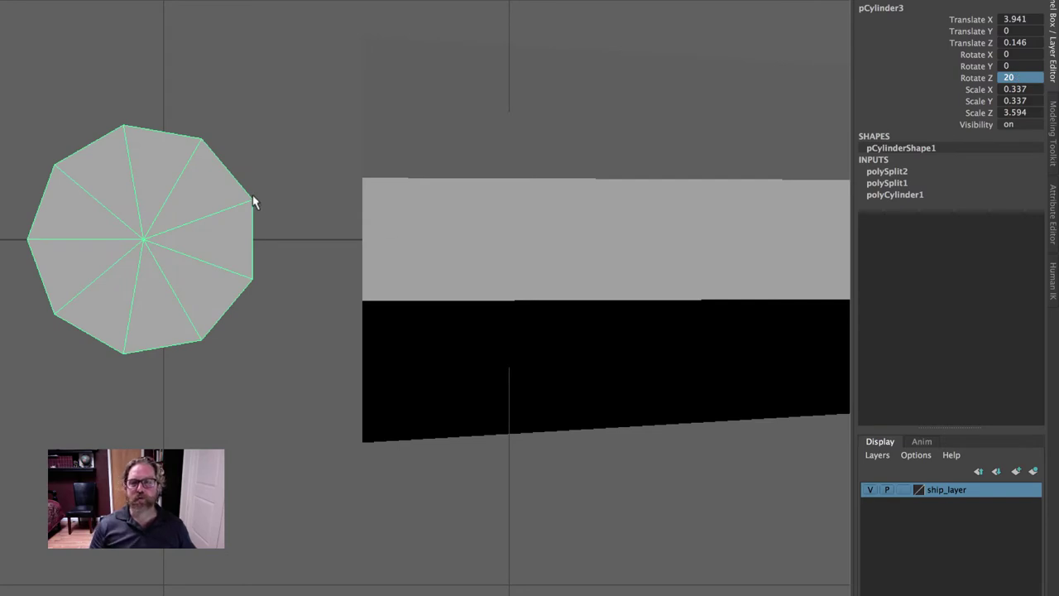
# Scale the short cylinder up to about 0.47 in X and Y, with its Z scale at about 4.17
pyautogui.moveTo(175, 215); pyautogui.dragTo(236, 192, button='right')
pyautogui.press('r')
pyautogui.moveTo(142, 240); pyautogui.dragTo(628, 366)
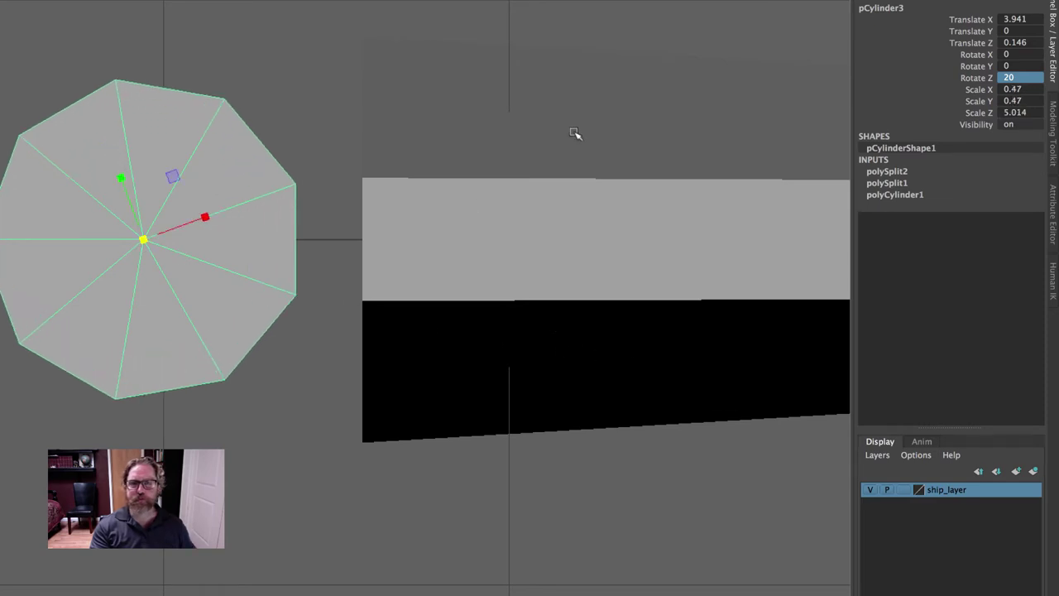
pyautogui.press('space')
pyautogui.press('space')
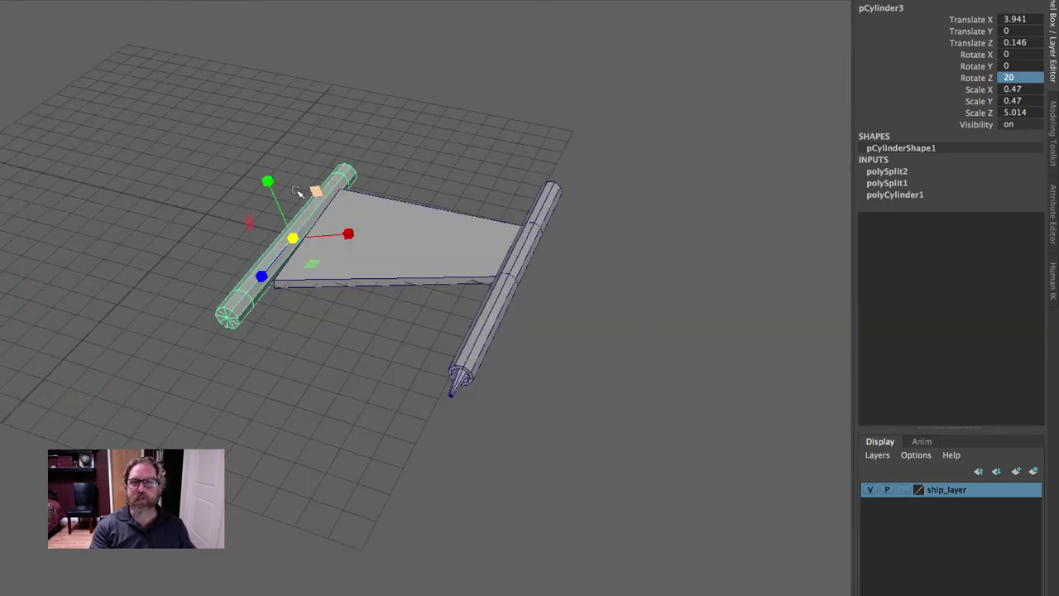
pyautogui.moveTo(261, 275); pyautogui.dragTo(269, 271)
# Delete the short cylinder's long middle face that faces the wing panel and return to object selection
pyautogui.press('f')
pyautogui.keyDown('alt'); pyautogui.moveTo(425, 331); pyautogui.dragTo(466, 289); pyautogui.keyUp('alt')
pyautogui.keyDown('alt'); pyautogui.moveTo(495, 273); pyautogui.dragTo(428, 224, button='middle'); pyautogui.keyUp('alt')
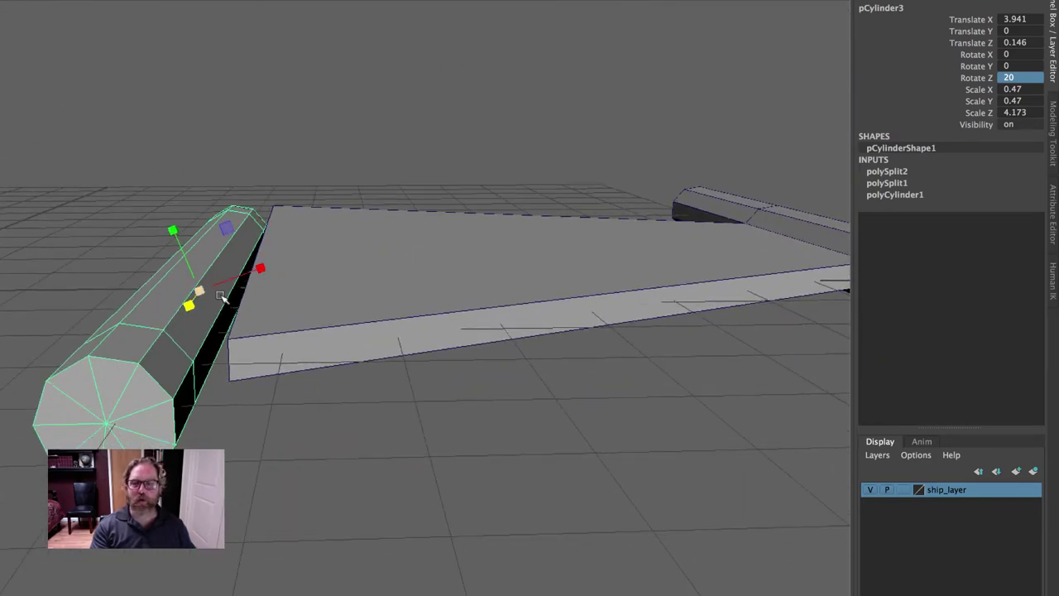
pyautogui.moveTo(225, 313); pyautogui.dragTo(221, 323, button='right')
pyautogui.click(227, 325)
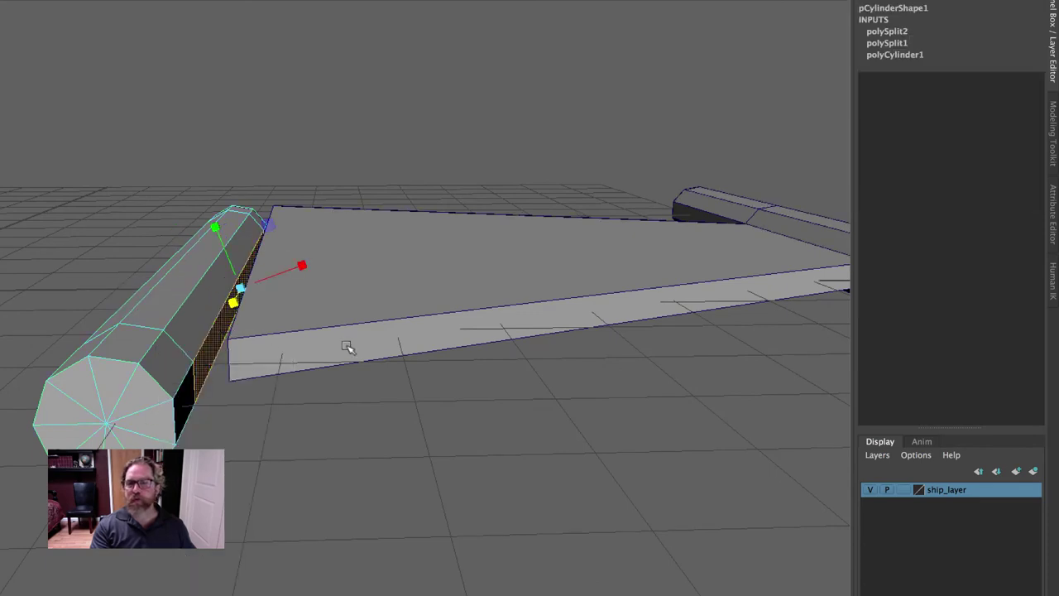
pyautogui.click(361, 344)
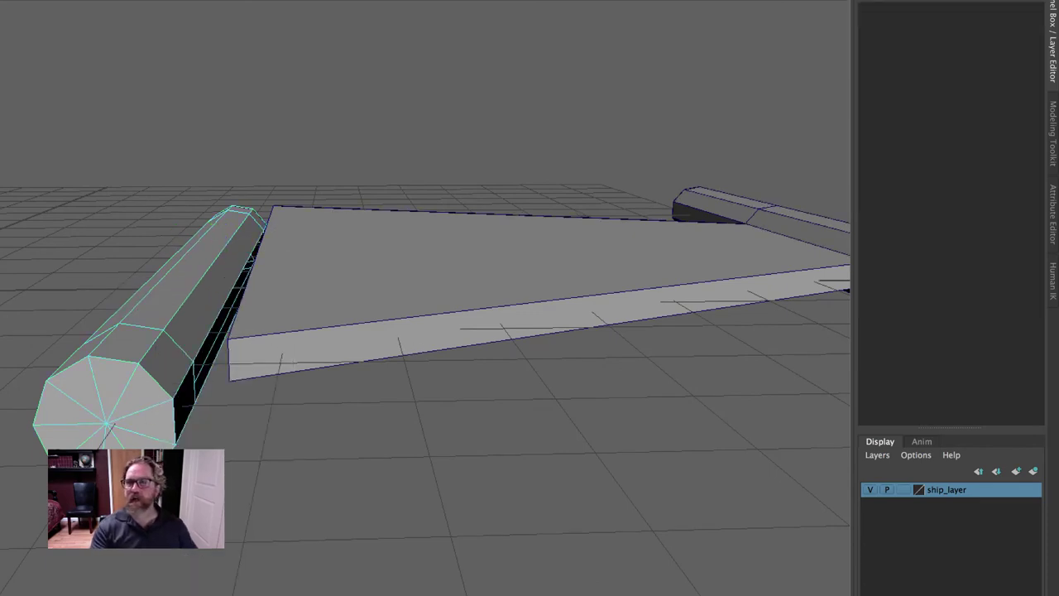
pyautogui.moveTo(201, 270); pyautogui.dragTo(272, 248, button='right')
# Combine the short cylinder and the wing with its gun barrel into one mesh
pyautogui.keyDown('alt'); pyautogui.moveTo(272, 248); pyautogui.dragTo(409, 303); pyautogui.keyUp('alt')
pyautogui.click(560, 411)
pyautogui.click(389, 306)
pyautogui.click(127, 301)
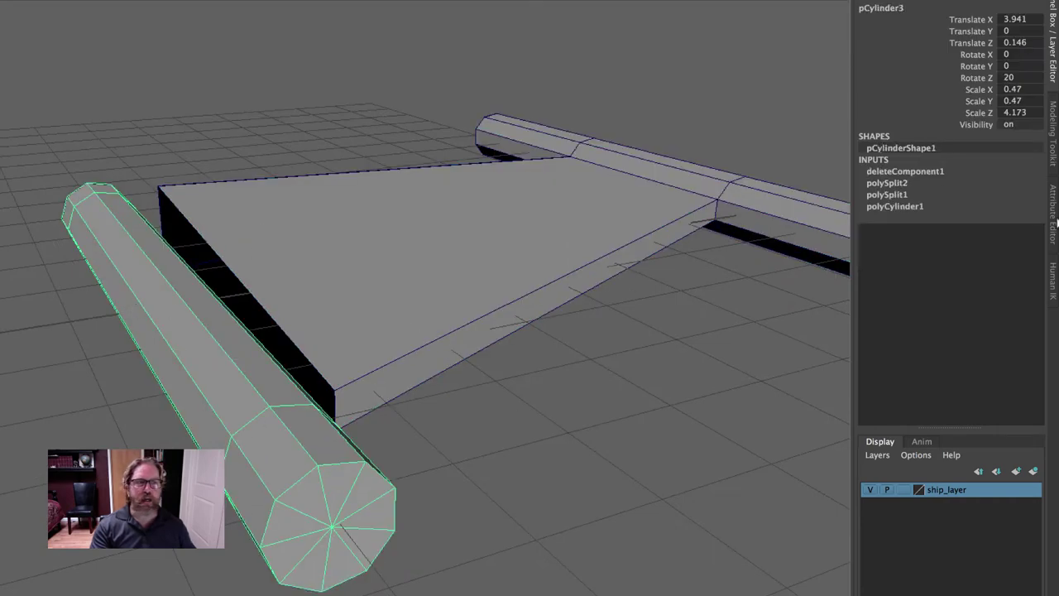
pyautogui.click(1050, 135)
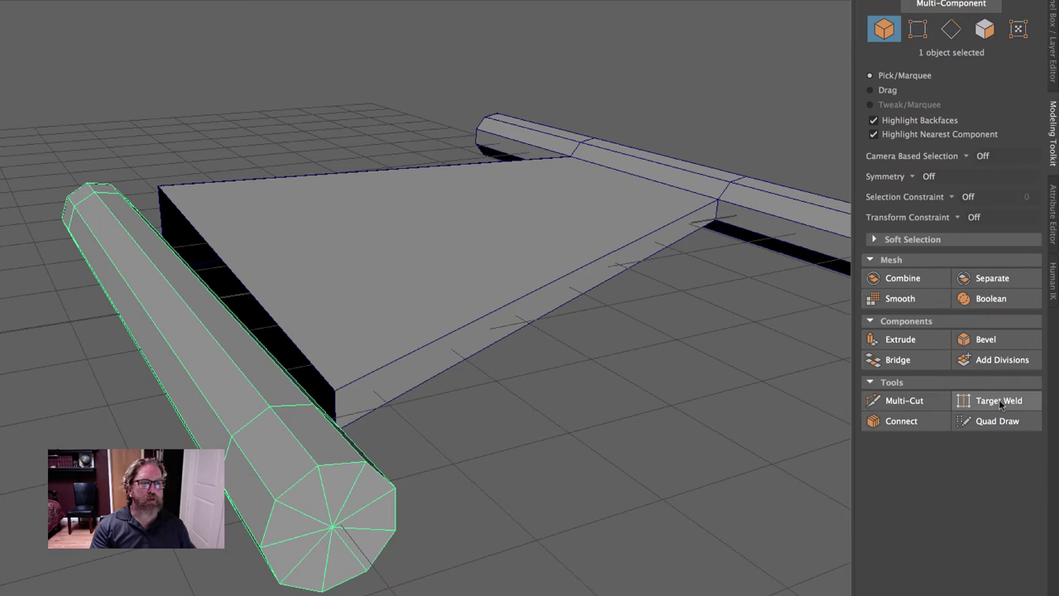
pyautogui.keyDown('shift'); pyautogui.click(292, 380); pyautogui.keyUp('shift')
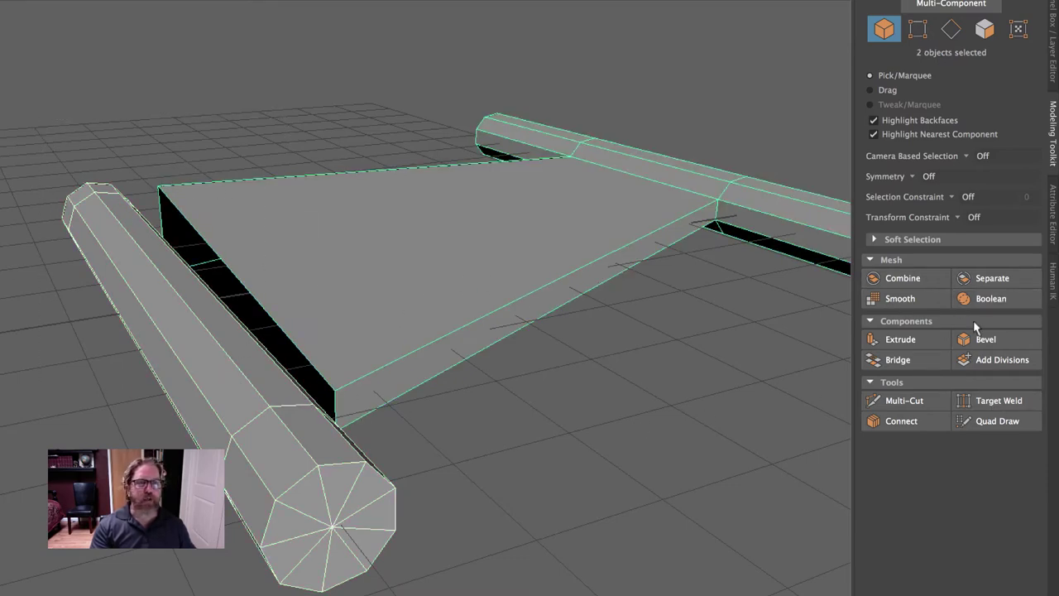
pyautogui.click(903, 278)
# Try to bridge the open border edges of the short cylinder and the wing panel's end
pyautogui.moveTo(202, 234); pyautogui.dragTo(182, 222, button='right')
pyautogui.doubleClick(182, 222)
pyautogui.keyDown('alt'); pyautogui.moveTo(182, 221); pyautogui.dragTo(261, 273); pyautogui.keyUp('alt')
pyautogui.keyDown('shift'); pyautogui.doubleClick(170, 362); pyautogui.keyUp('shift')
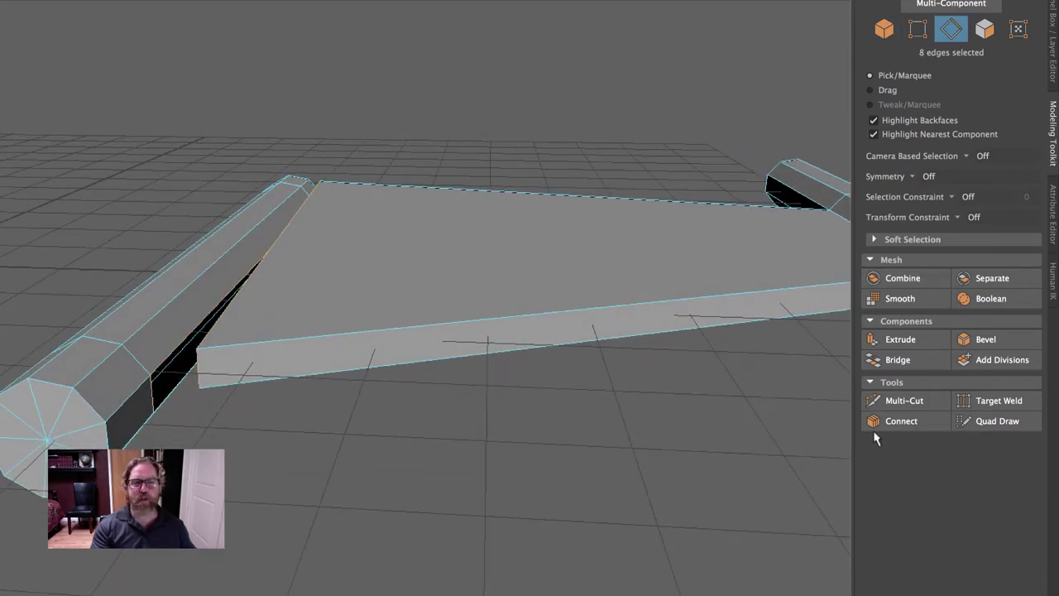
pyautogui.click(897, 359)
pyautogui.keyDown('alt'); pyautogui.moveTo(773, 402); pyautogui.dragTo(503, 393); pyautogui.keyUp('alt')
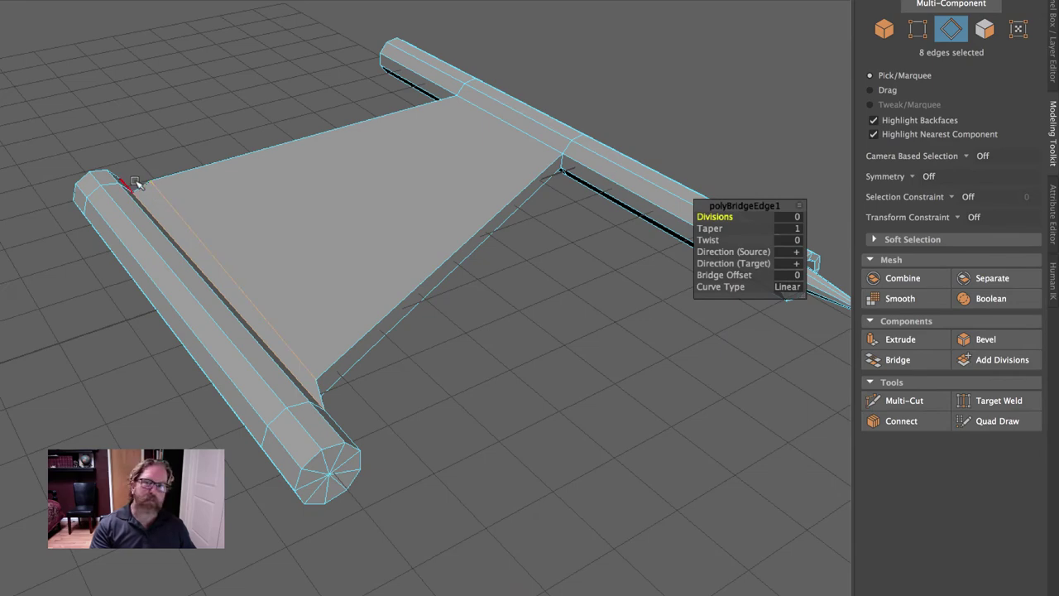
pyautogui.keyDown('alt'); pyautogui.moveTo(319, 385); pyautogui.dragTo(446, 353); pyautogui.keyUp('alt')
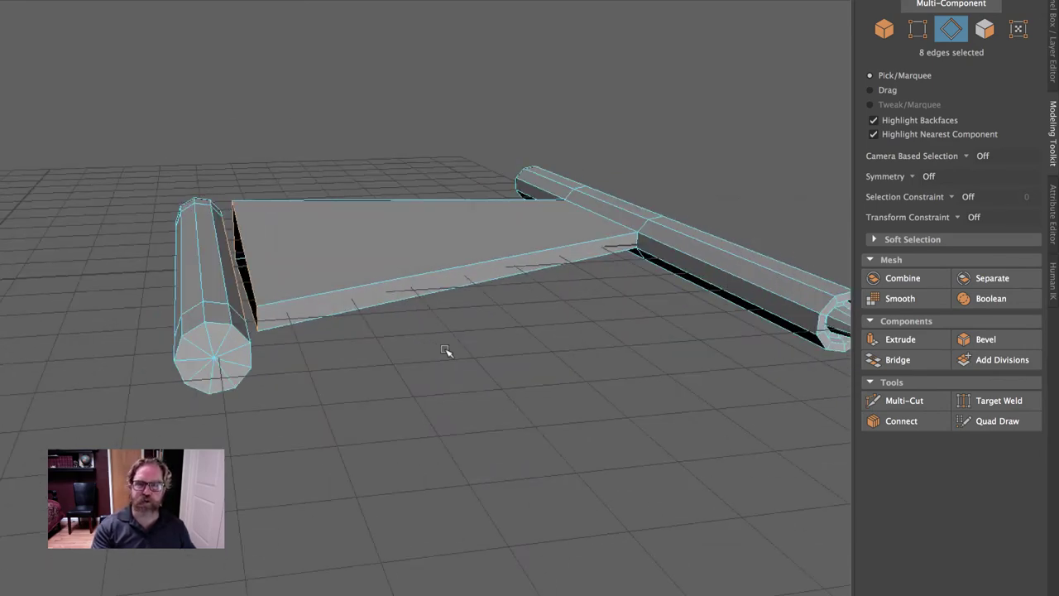
# Target-weld the wing panel's open end vertices onto the matching corners of the cylinder's opening and return to object selection
pyautogui.moveTo(366, 256); pyautogui.dragTo(298, 255, button='right')
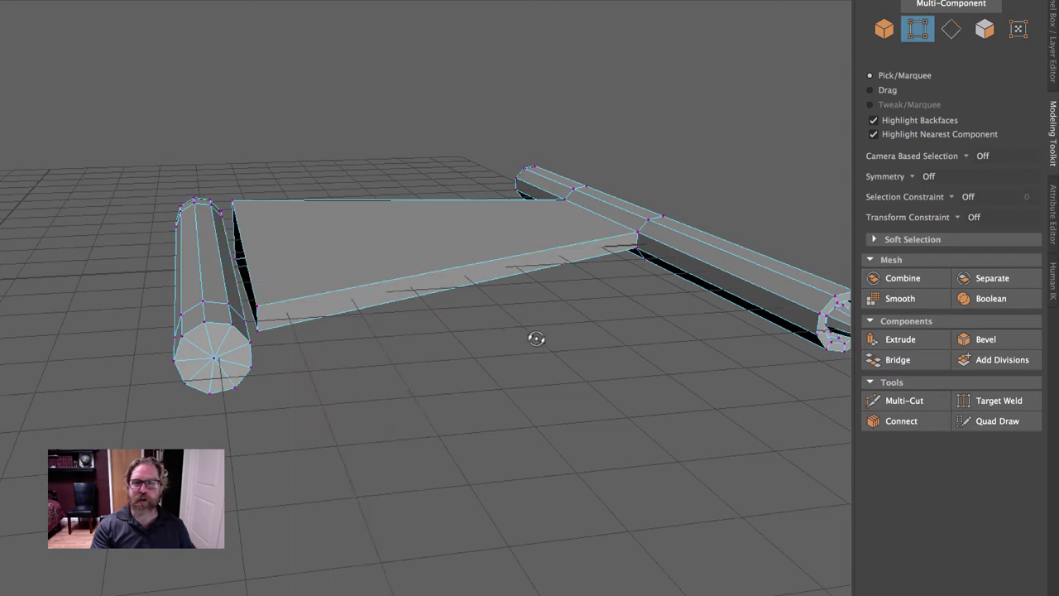
pyautogui.keyDown('alt'); pyautogui.moveTo(539, 344); pyautogui.dragTo(514, 336); pyautogui.keyUp('alt')
pyautogui.click(997, 400)
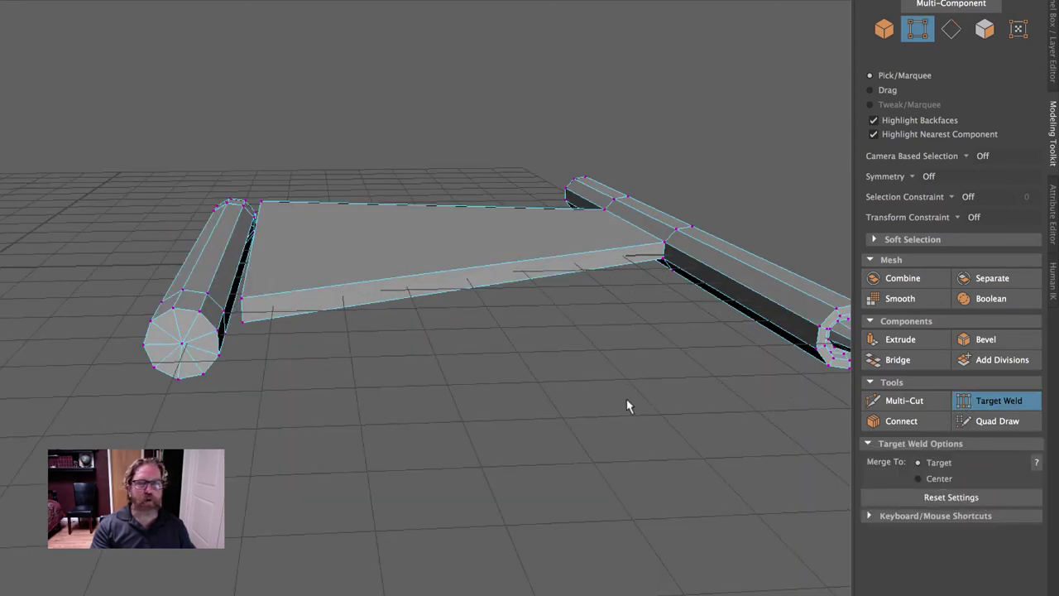
pyautogui.moveTo(239, 298); pyautogui.dragTo(223, 312)
pyautogui.keyDown('alt'); pyautogui.moveTo(298, 341); pyautogui.dragTo(532, 330); pyautogui.keyUp('alt')
pyautogui.moveTo(595, 324); pyautogui.dragTo(624, 377)
pyautogui.moveTo(589, 419); pyautogui.dragTo(624, 403)
pyautogui.keyDown('alt'); pyautogui.moveTo(692, 374); pyautogui.dragTo(301, 372); pyautogui.keyUp('alt')
pyautogui.moveTo(391, 260); pyautogui.dragTo(447, 236, button='right')
# Select the combined wing mesh and check the welded cylinder joint from several angles
pyautogui.keyDown('alt'); pyautogui.moveTo(447, 236); pyautogui.dragTo(575, 214); pyautogui.keyUp('alt')
pyautogui.keyDown('alt'); pyautogui.moveTo(575, 213); pyautogui.dragTo(253, 215, button='right'); pyautogui.keyUp('alt')
pyautogui.press('w')
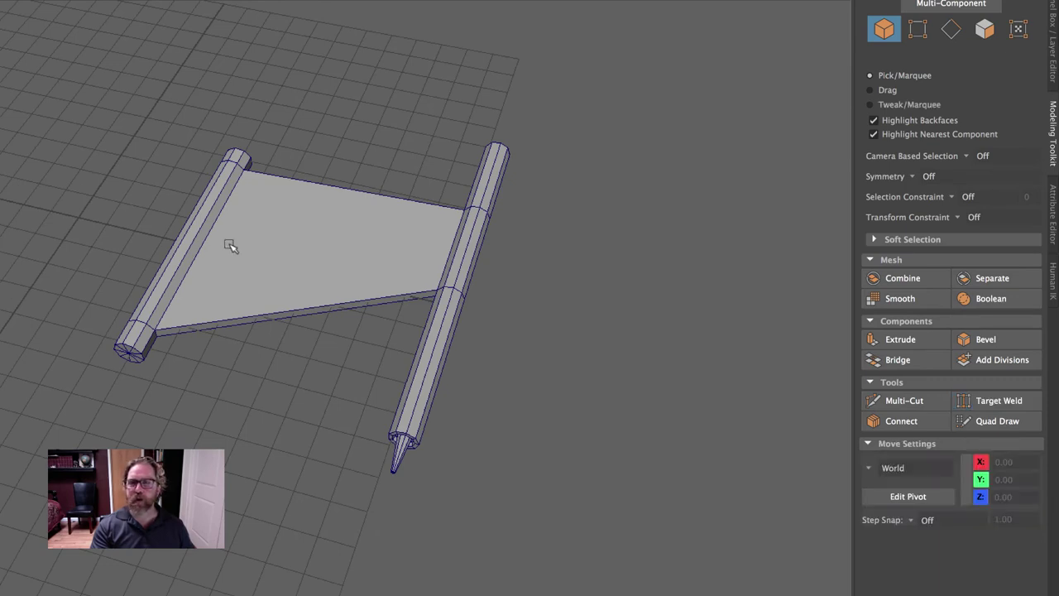
pyautogui.click(229, 243)
pyautogui.keyDown('alt'); pyautogui.moveTo(206, 239); pyautogui.dragTo(149, 329); pyautogui.keyUp('alt')
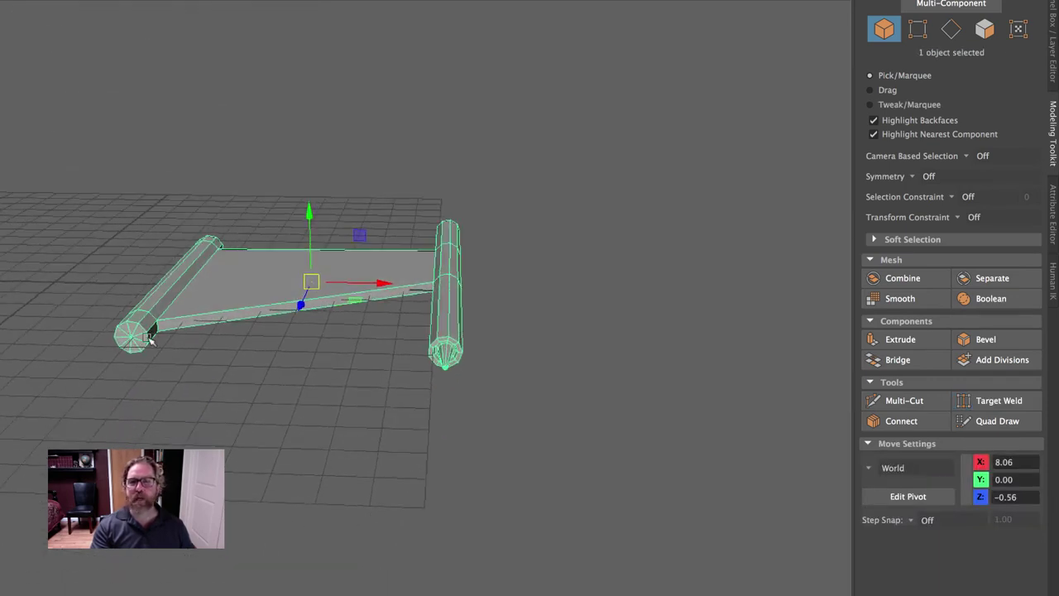
pyautogui.keyDown('alt'); pyautogui.moveTo(265, 298); pyautogui.dragTo(302, 302); pyautogui.keyUp('alt')
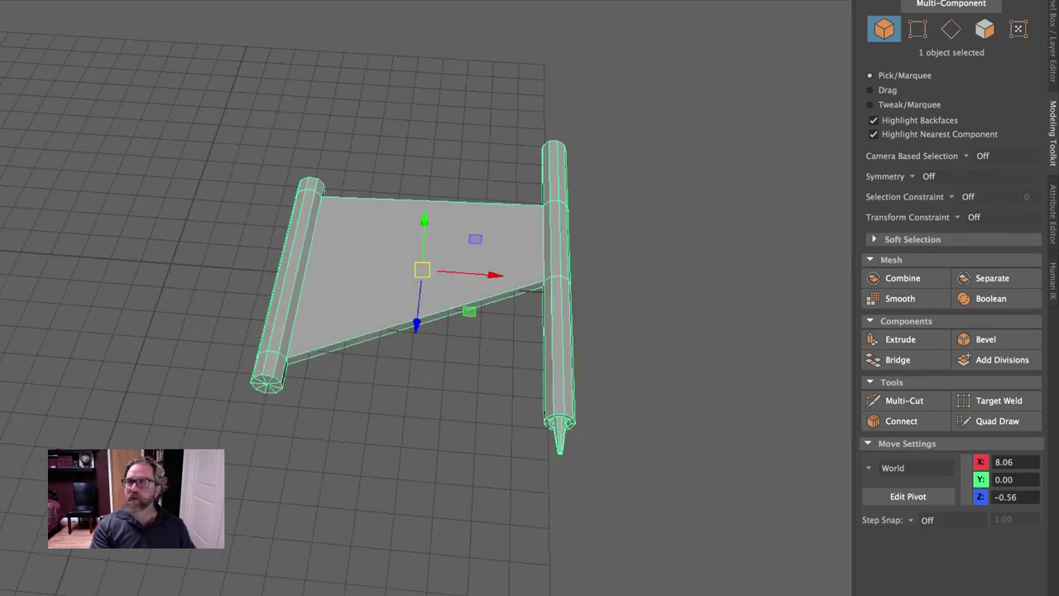
# Preview the wing as a smoothed mesh, examine its shape and switch back to the unsmoothed display
pyautogui.press('q')
pyautogui.keyDown('alt'); pyautogui.moveTo(592, 334); pyautogui.dragTo(496, 310); pyautogui.keyUp('alt')
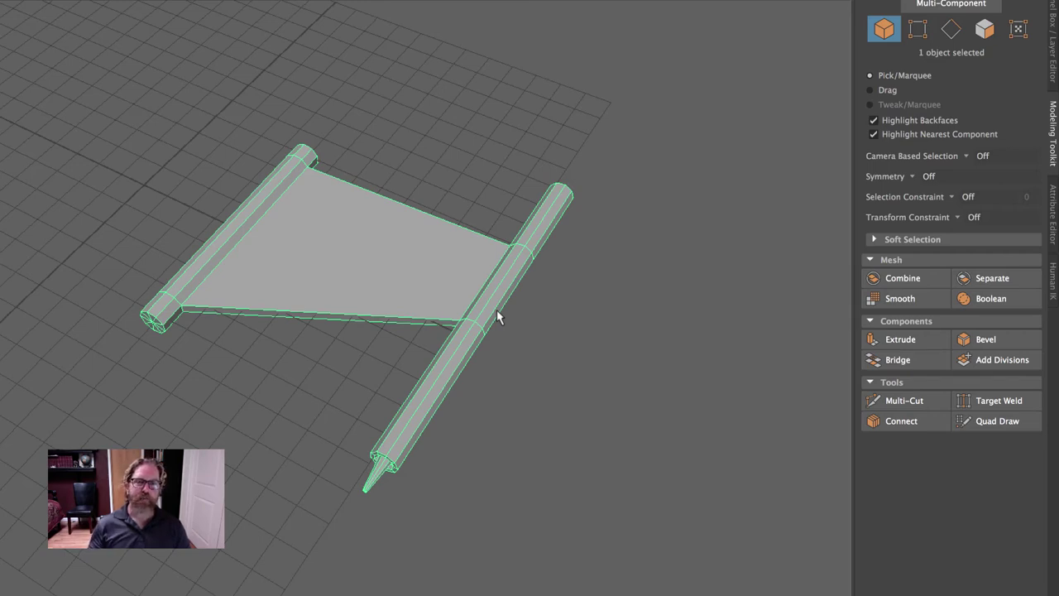
pyautogui.press('3')
pyautogui.keyDown('alt'); pyautogui.moveTo(777, 324); pyautogui.dragTo(844, 355); pyautogui.keyUp('alt')
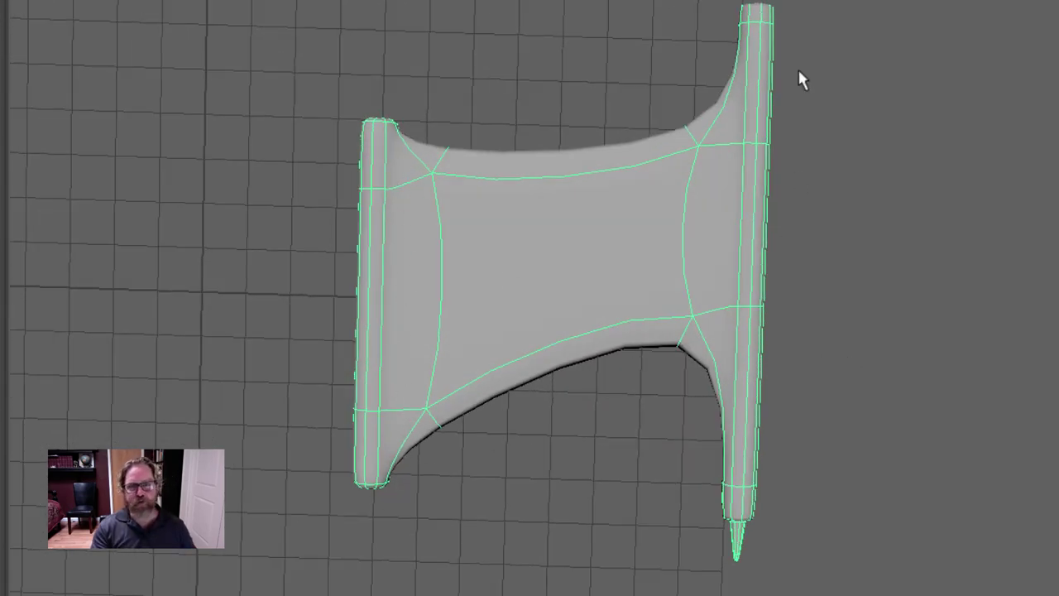
pyautogui.keyDown('alt'); pyautogui.moveTo(724, 356); pyautogui.dragTo(842, 350); pyautogui.keyUp('alt')
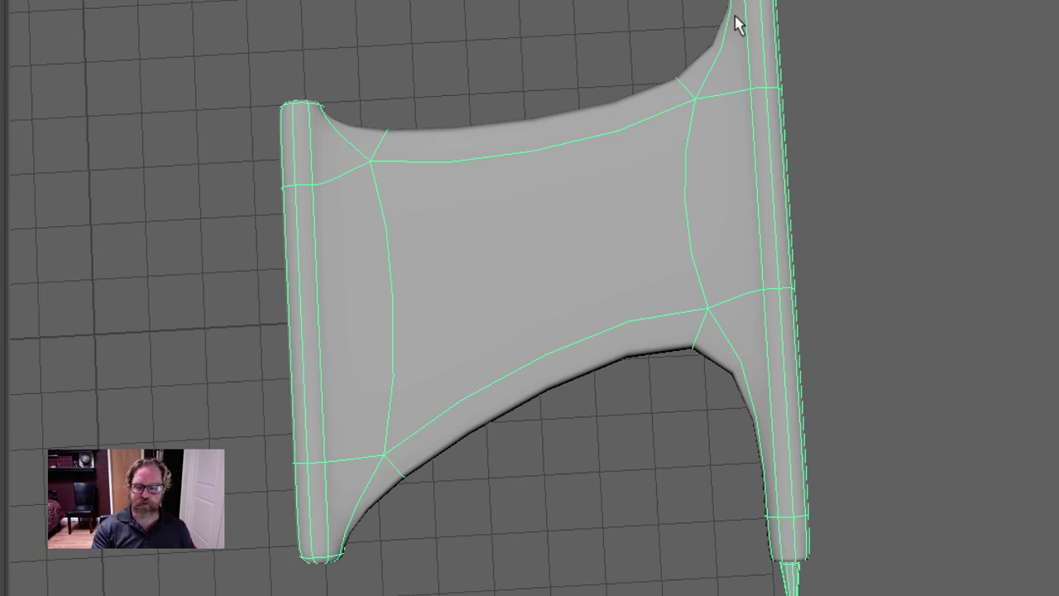
pyautogui.press('1')
# Insert four supporting edge loops with Multi-Cut, one close to each of the wing panel's four sides
pyautogui.click(1001, 399)
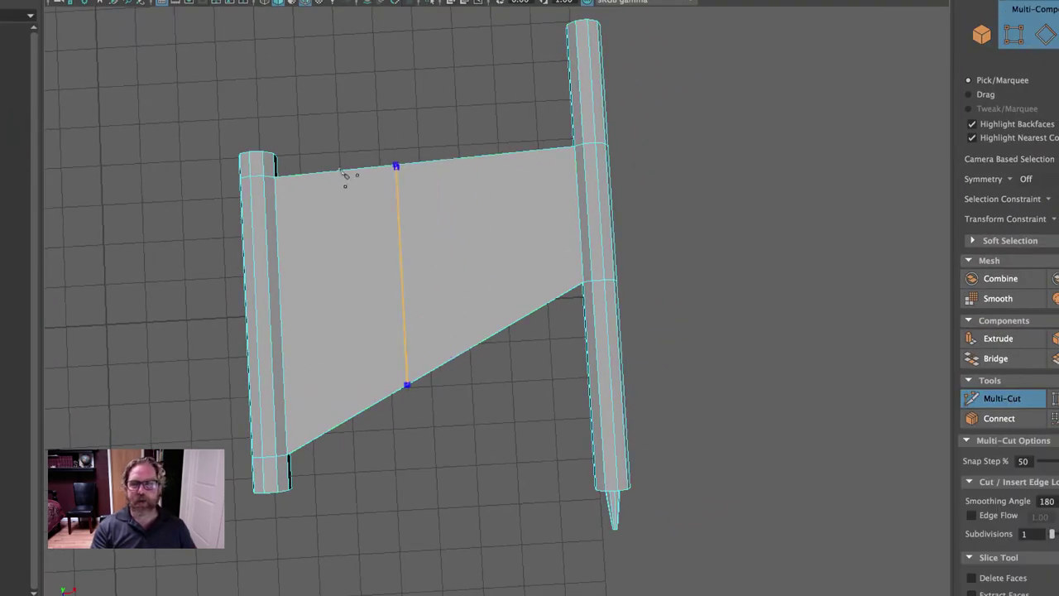
pyautogui.click(271, 197)
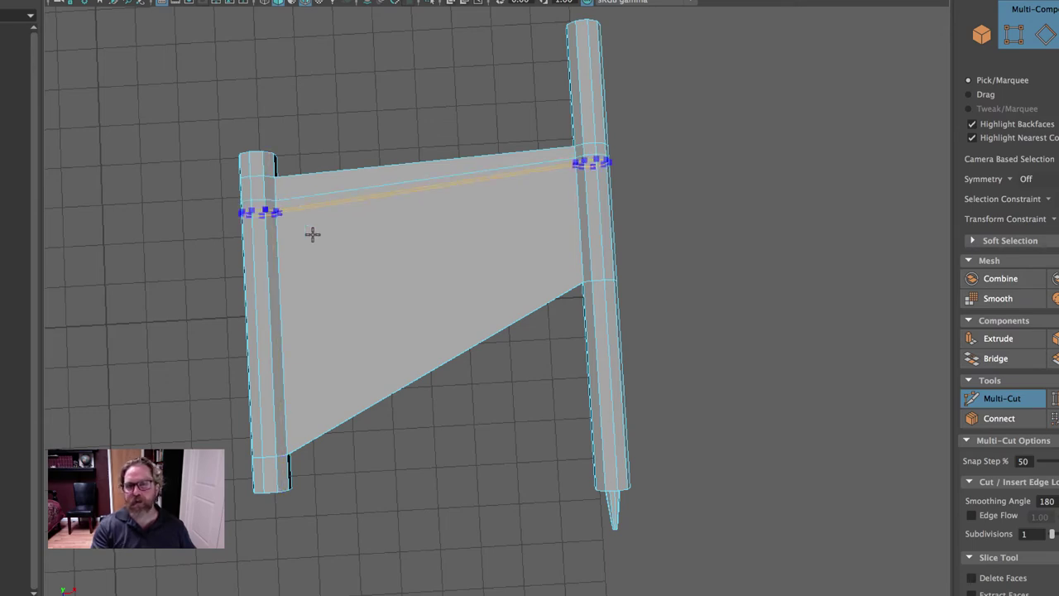
pyautogui.click(273, 423)
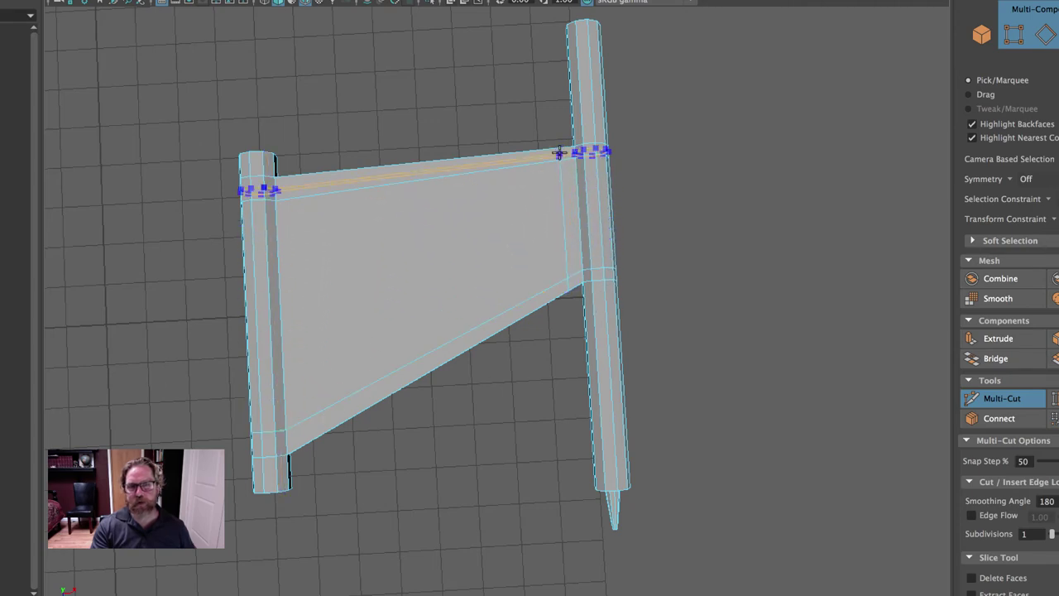
pyautogui.click(291, 176)
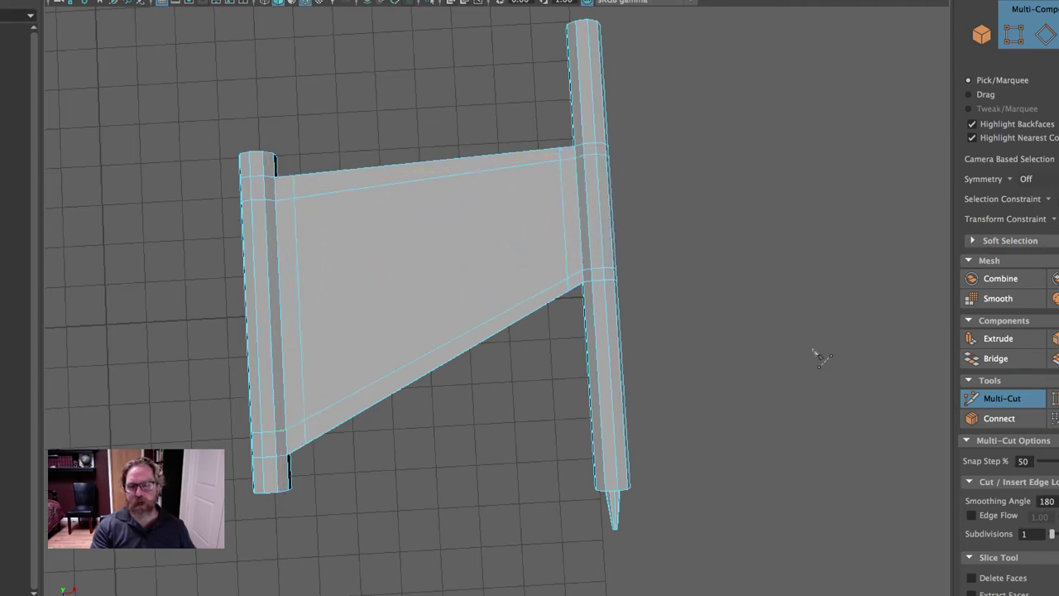
# Show the wing in smooth preview and examine the panel edges and both cylinder joints from several angles
pyautogui.press('3')
pyautogui.press('q')
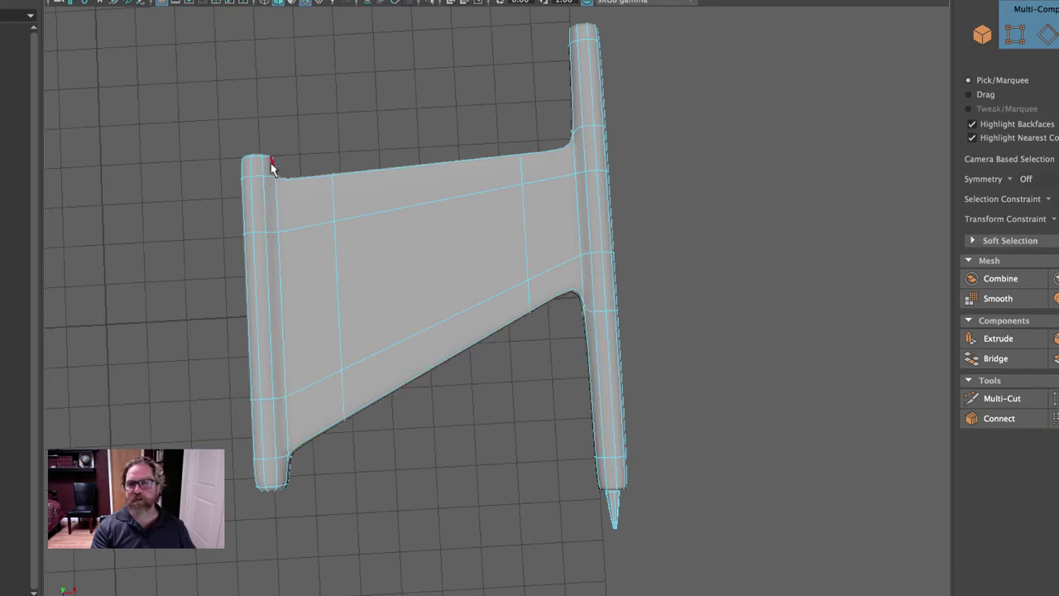
pyautogui.keyDown('alt'); pyautogui.moveTo(748, 240); pyautogui.dragTo(703, 182); pyautogui.keyUp('alt')
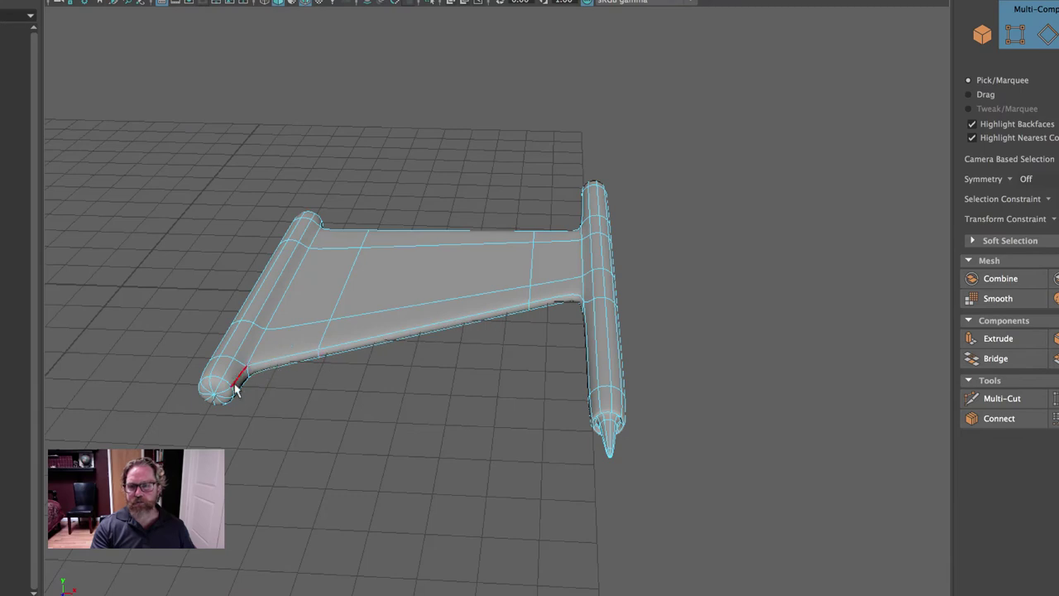
pyautogui.keyDown('alt'); pyautogui.moveTo(241, 383); pyautogui.dragTo(346, 446); pyautogui.keyUp('alt')
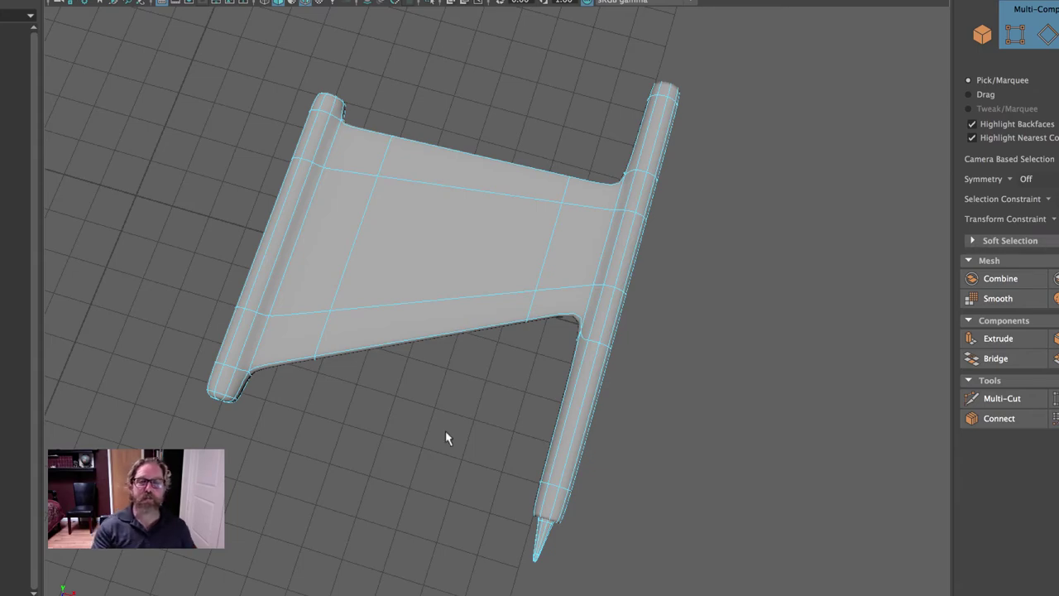
pyautogui.keyDown('alt'); pyautogui.moveTo(506, 255); pyautogui.dragTo(436, 221); pyautogui.keyUp('alt')
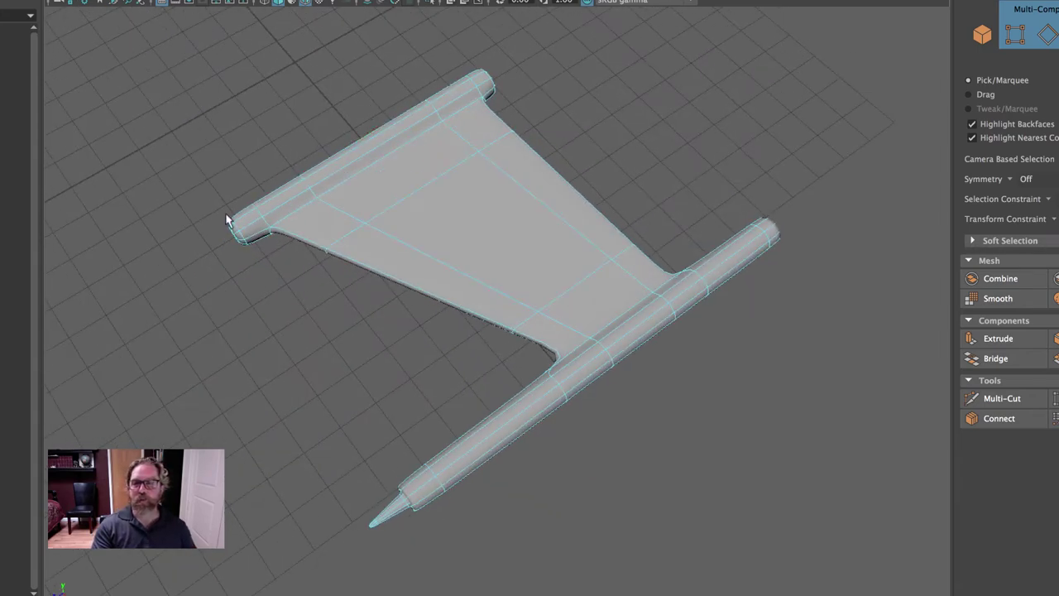
pyautogui.keyDown('alt'); pyautogui.moveTo(335, 211); pyautogui.dragTo(531, 399); pyautogui.keyUp('alt')
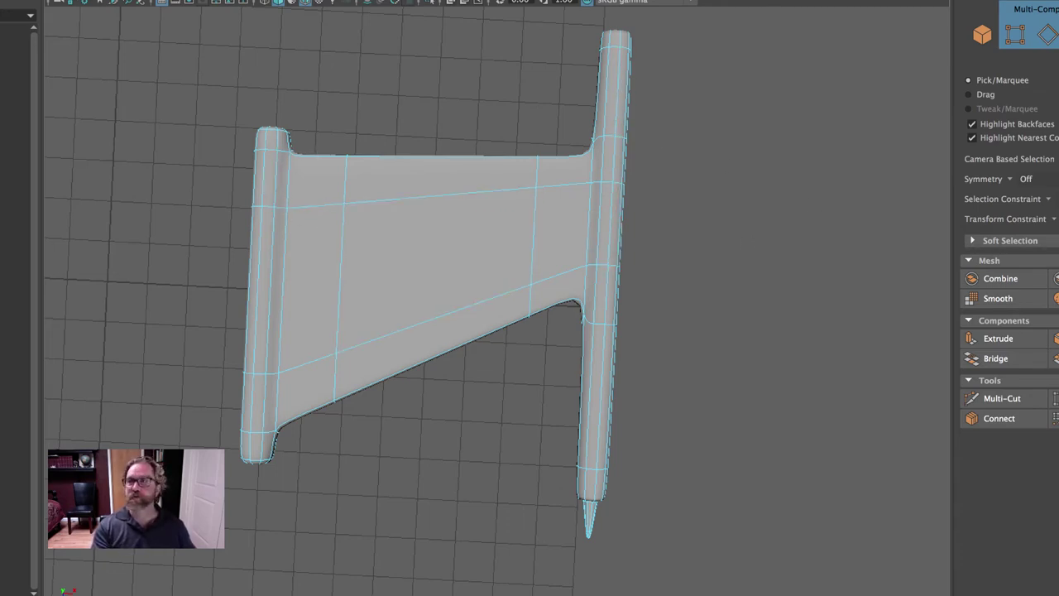
# Leave component selection and select the whole wing mesh as an object with the Move tool active
pyautogui.moveTo(409, 214); pyautogui.dragTo(446, 203, button='right')
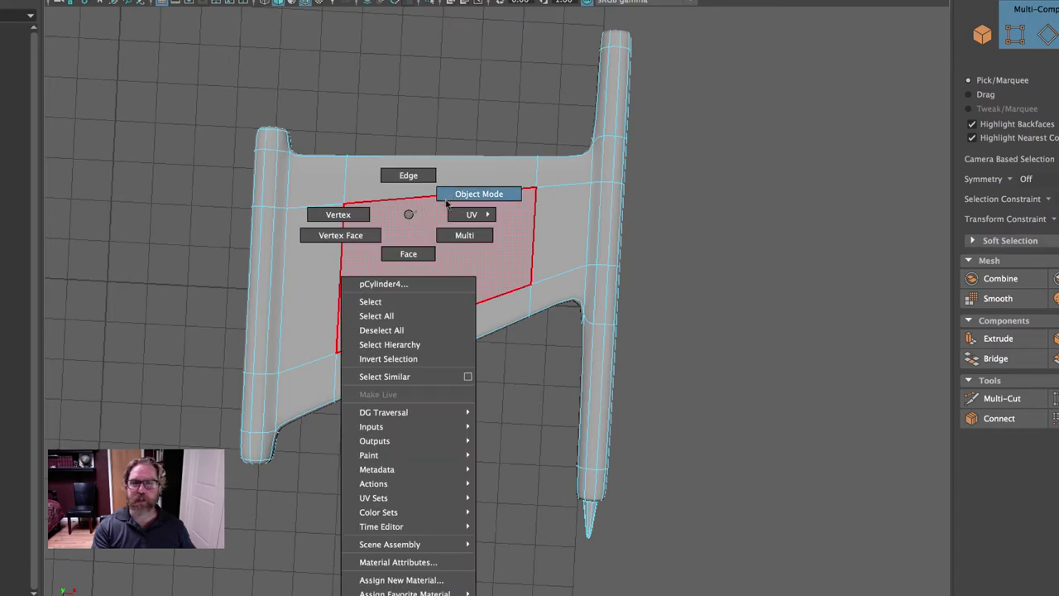
pyautogui.click(430, 95)
pyautogui.keyDown('alt'); pyautogui.moveTo(510, 246); pyautogui.dragTo(549, 172); pyautogui.keyUp('alt')
pyautogui.click(413, 271)
pyautogui.keyDown('alt'); pyautogui.moveTo(412, 269); pyautogui.dragTo(555, 241); pyautogui.keyUp('alt')
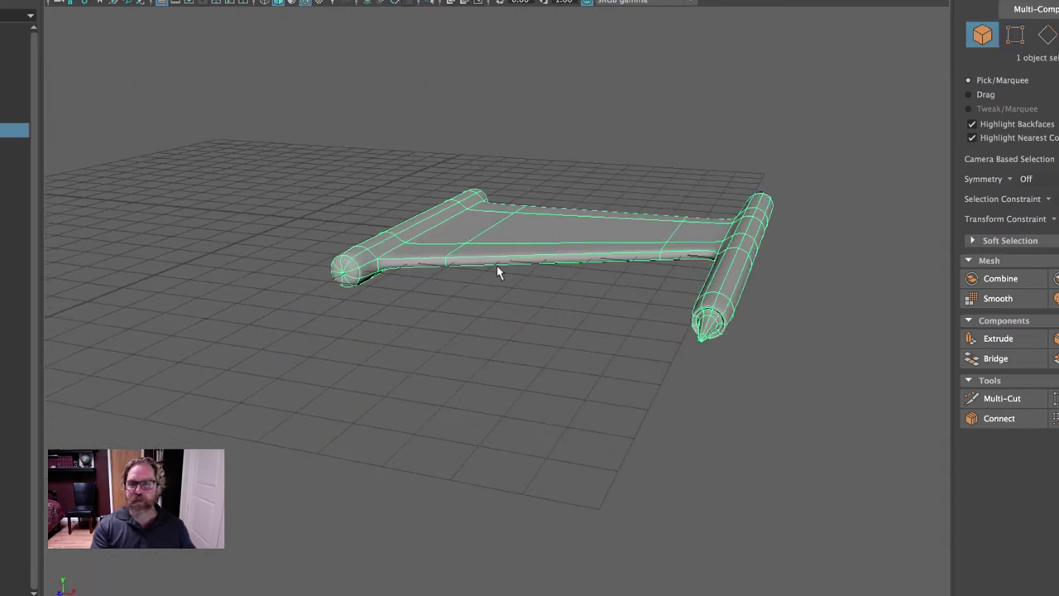
pyautogui.press('w')
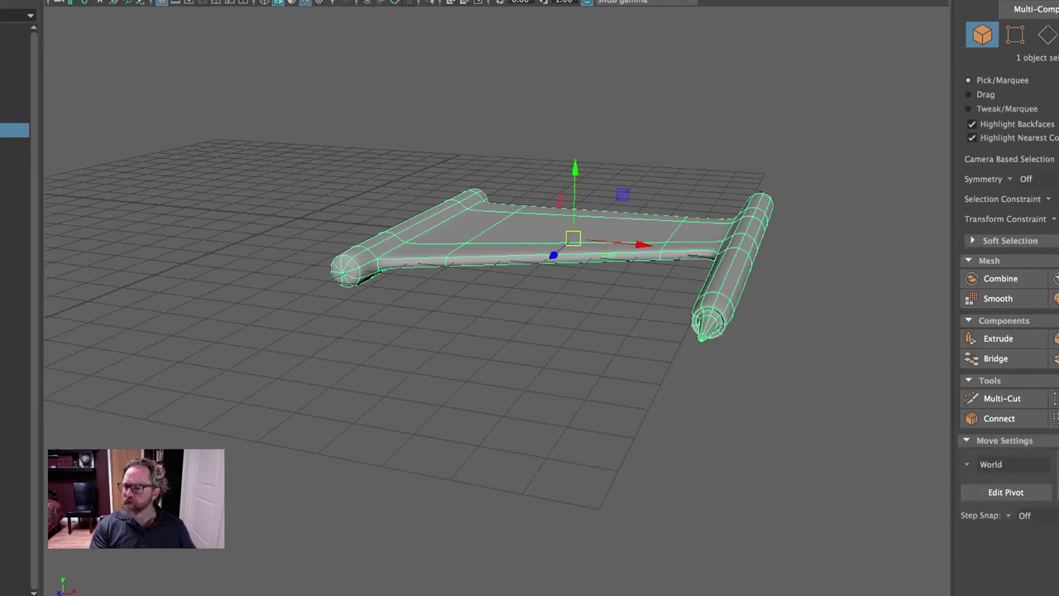
pyautogui.keyDown('alt'); pyautogui.moveTo(525, 324); pyautogui.dragTo(659, 364, button='right'); pyautogui.keyUp('alt')
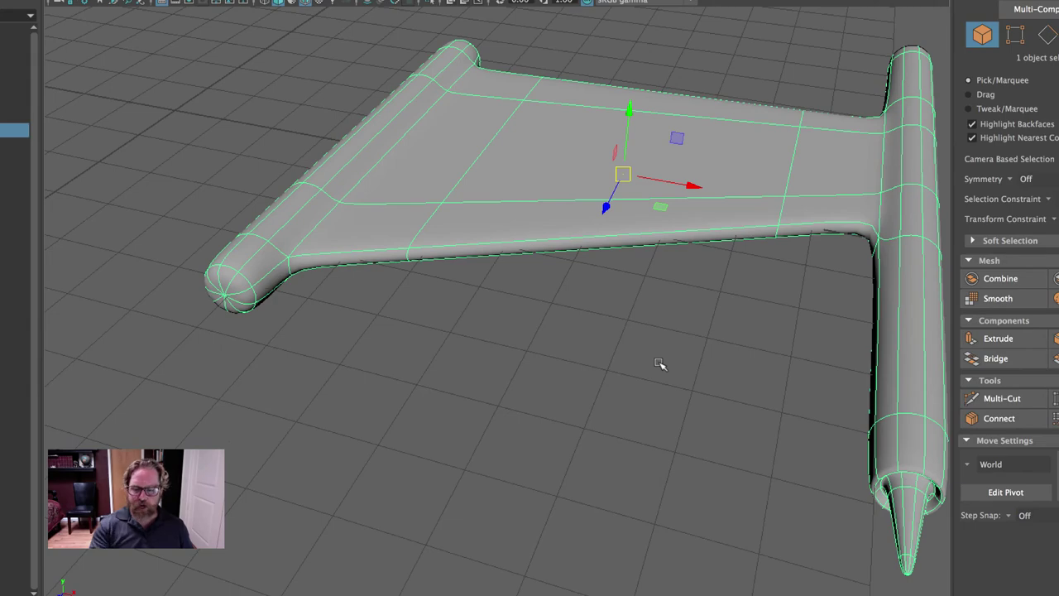
# Try rotating the wing about its central pivot, and undo the rotation
pyautogui.press('d')
pyautogui.press('e')
pyautogui.keyDown('alt'); pyautogui.moveTo(669, 156); pyautogui.dragTo(296, 181); pyautogui.keyUp('alt')
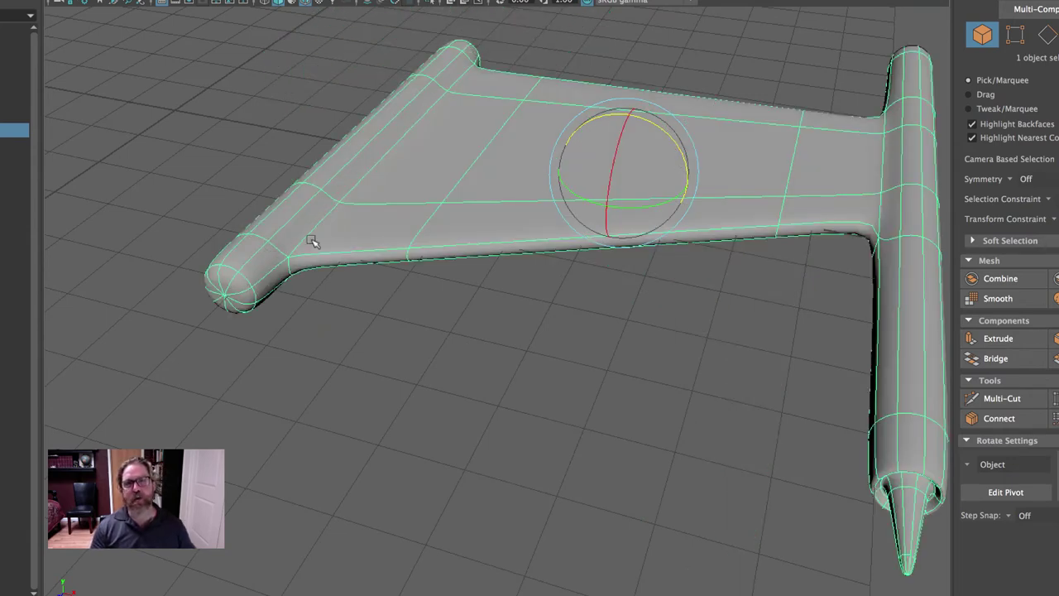
pyautogui.keyDown('alt'); pyautogui.moveTo(673, 135); pyautogui.dragTo(678, 106); pyautogui.keyUp('alt')
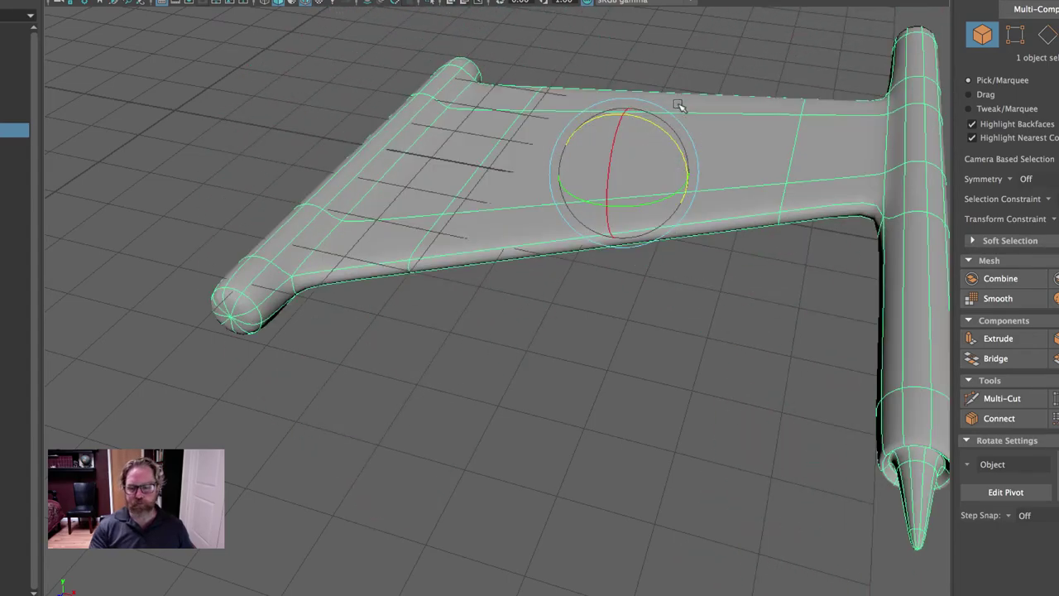
pyautogui.press('z')
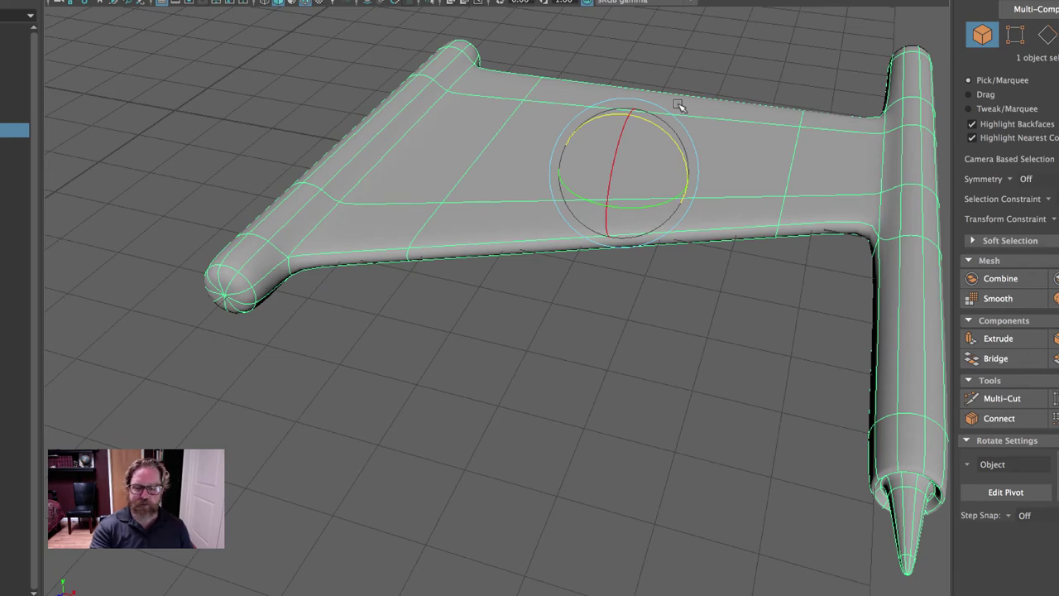
# Move the wing's pivot out beyond the inner cylinder, try rotating the wing about it, and undo the rotation
pyautogui.press('d')
pyautogui.moveTo(692, 182); pyautogui.dragTo(146, 59)
pyautogui.press('d')
pyautogui.keyDown('alt'); pyautogui.moveTo(709, 142); pyautogui.dragTo(414, 114, button='right'); pyautogui.keyUp('alt')
pyautogui.keyDown('alt'); pyautogui.moveTo(413, 113); pyautogui.dragTo(383, 137); pyautogui.keyUp('alt')
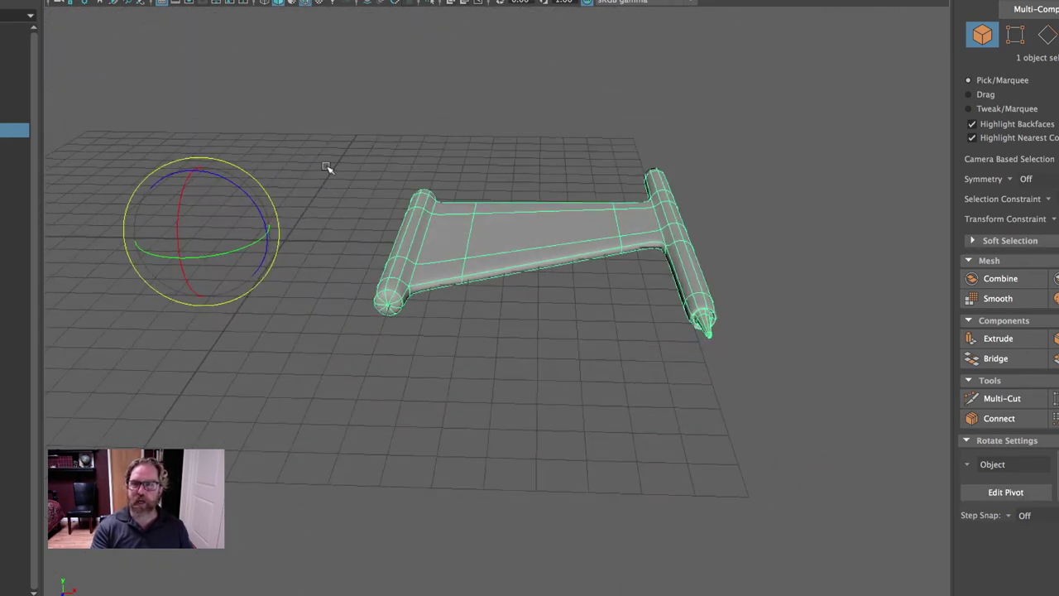
pyautogui.moveTo(253, 199); pyautogui.dragTo(281, 196)
pyautogui.hotkey('ctrl', 'z')
# Move the wing's pivot freely to a spot beside the rounded near end of the inner cylinder
pyautogui.keyDown('alt'); pyautogui.moveTo(397, 323); pyautogui.dragTo(629, 389, button='right'); pyautogui.keyUp('alt')
pyautogui.keyDown('alt'); pyautogui.moveTo(376, 307); pyautogui.dragTo(565, 215, button='middle'); pyautogui.keyUp('alt')
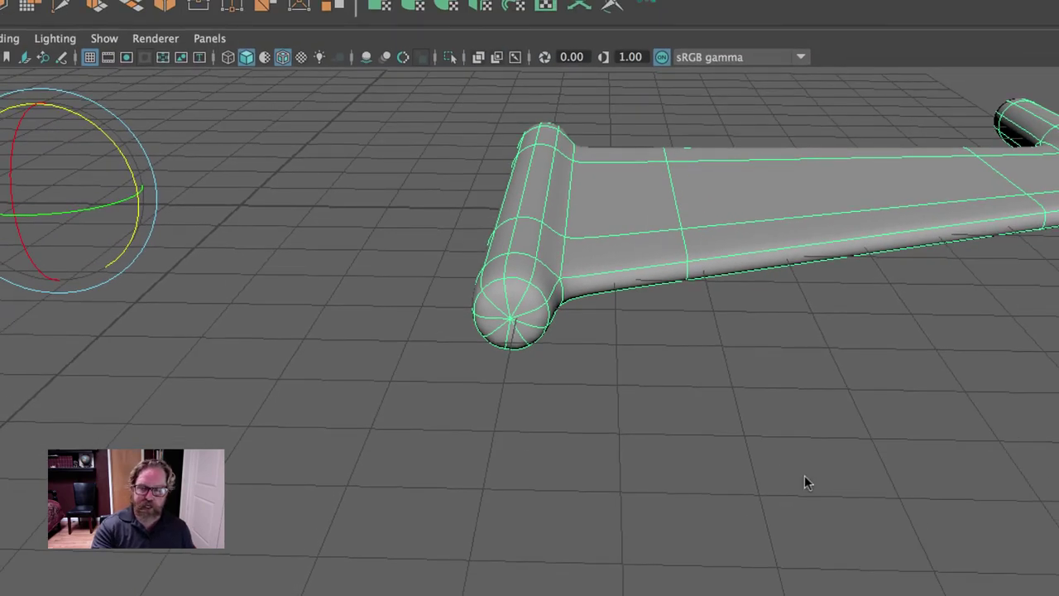
pyautogui.press('w')
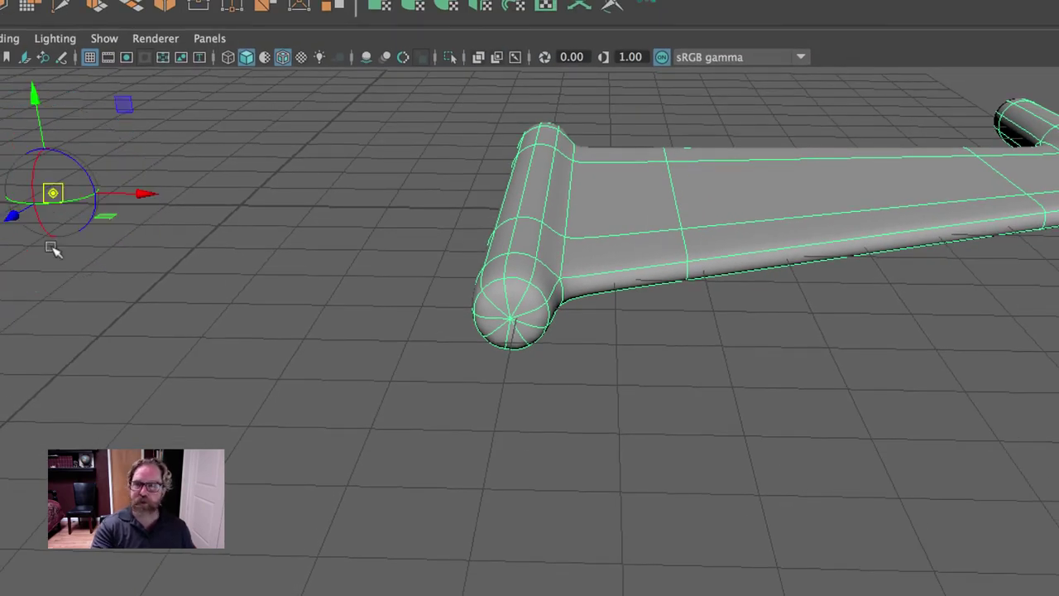
pyautogui.moveTo(52, 189); pyautogui.dragTo(413, 346)
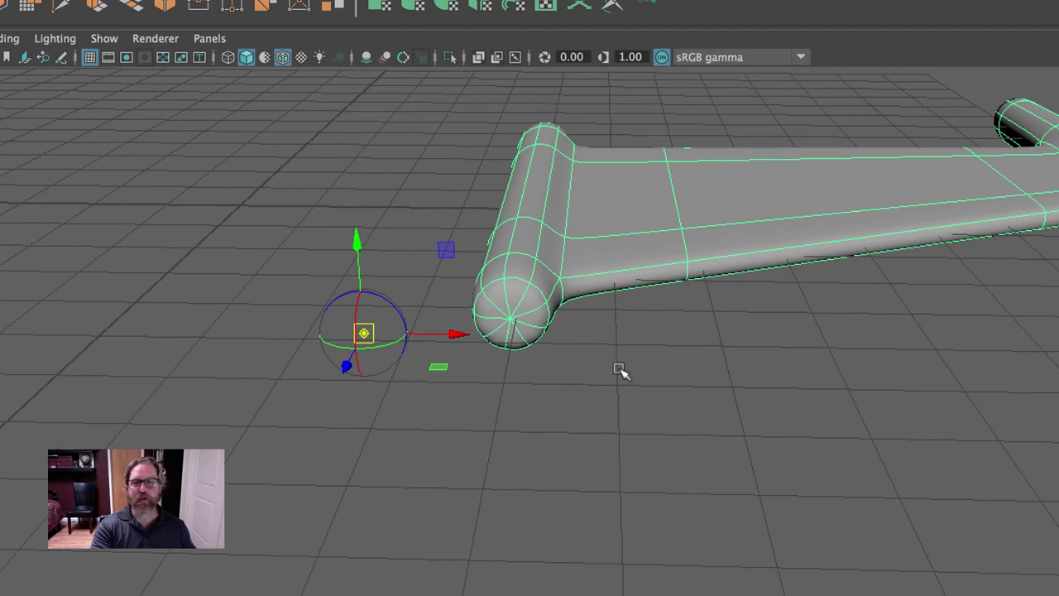
pyautogui.press('e')
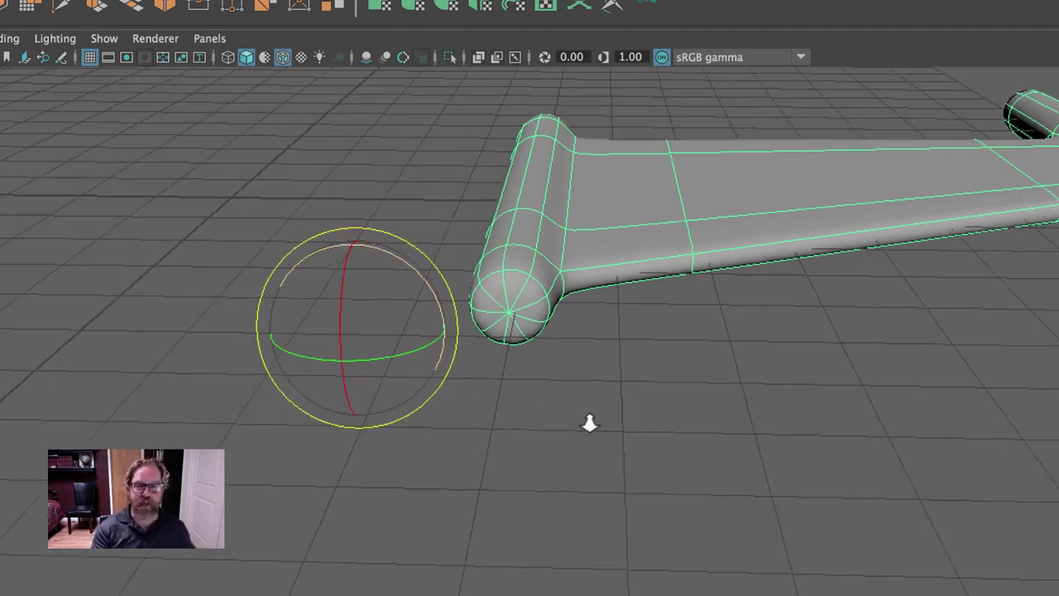
pyautogui.keyDown('alt'); pyautogui.moveTo(558, 421); pyautogui.dragTo(629, 353, button='right'); pyautogui.keyUp('alt')
pyautogui.keyDown('alt'); pyautogui.moveTo(629, 352); pyautogui.dragTo(609, 537, button='middle'); pyautogui.keyUp('alt')
pyautogui.press('w')
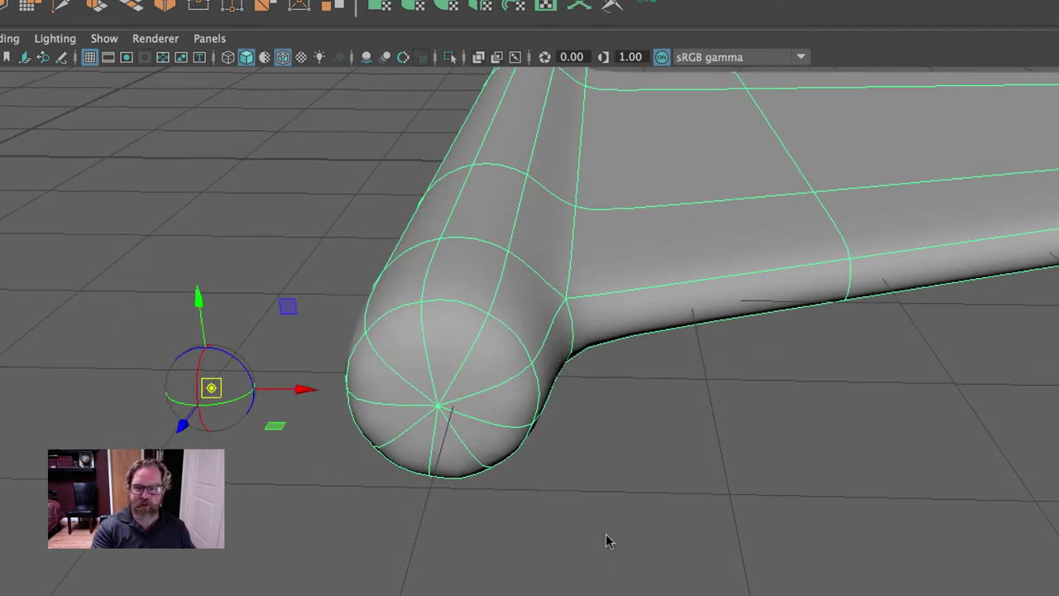
pyautogui.press('ctrl')
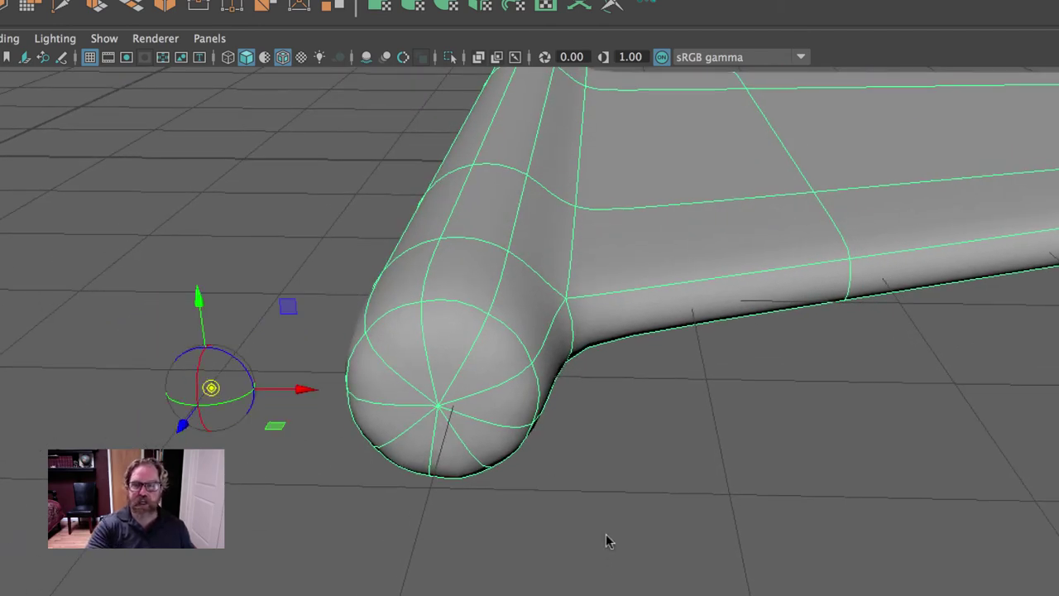
pyautogui.moveTo(472, 450); pyautogui.dragTo(469, 453)
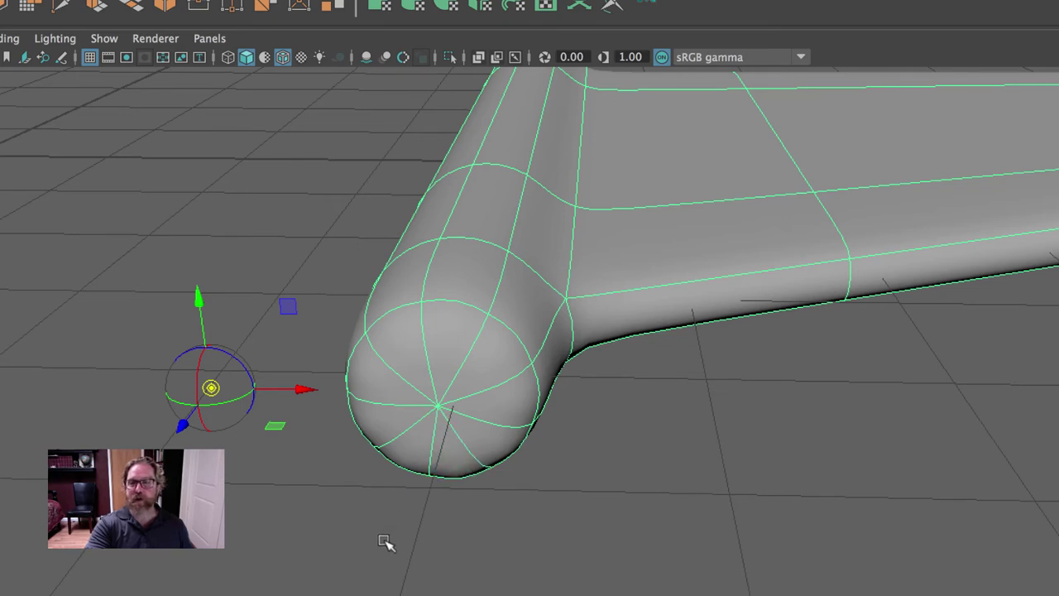
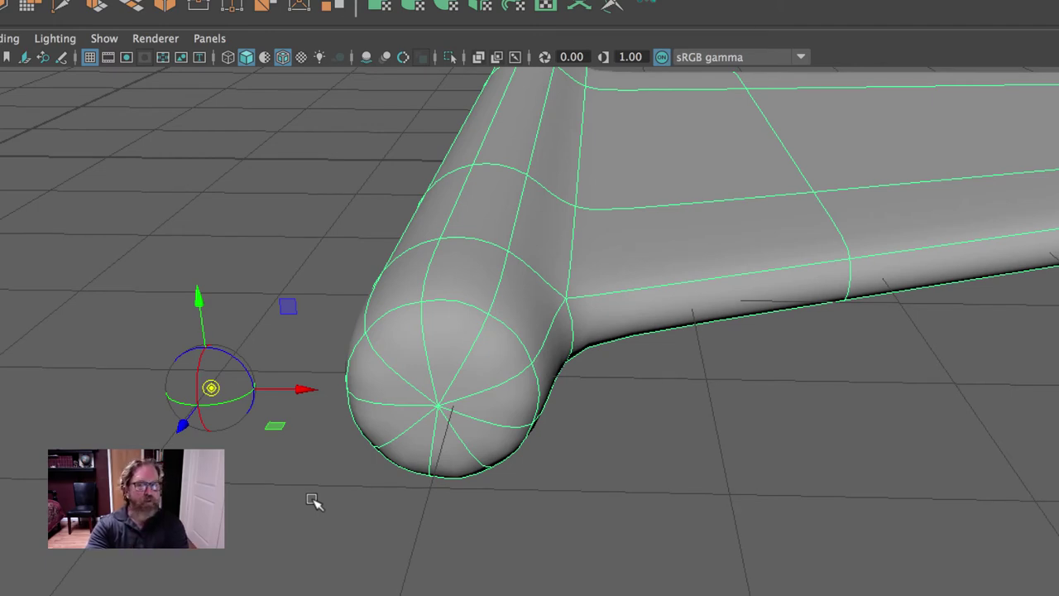
# Snap the wing's pivot to the centre vertex of the inner cylinder's end cap and activate the Rotate tool
pyautogui.press('e')
pyautogui.press('w')
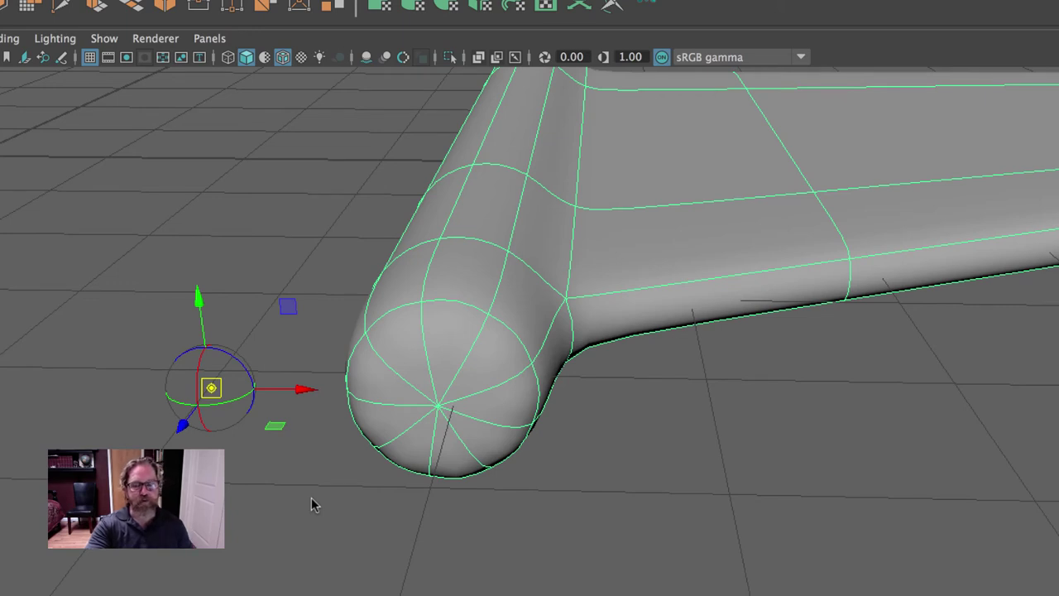
pyautogui.press('v')
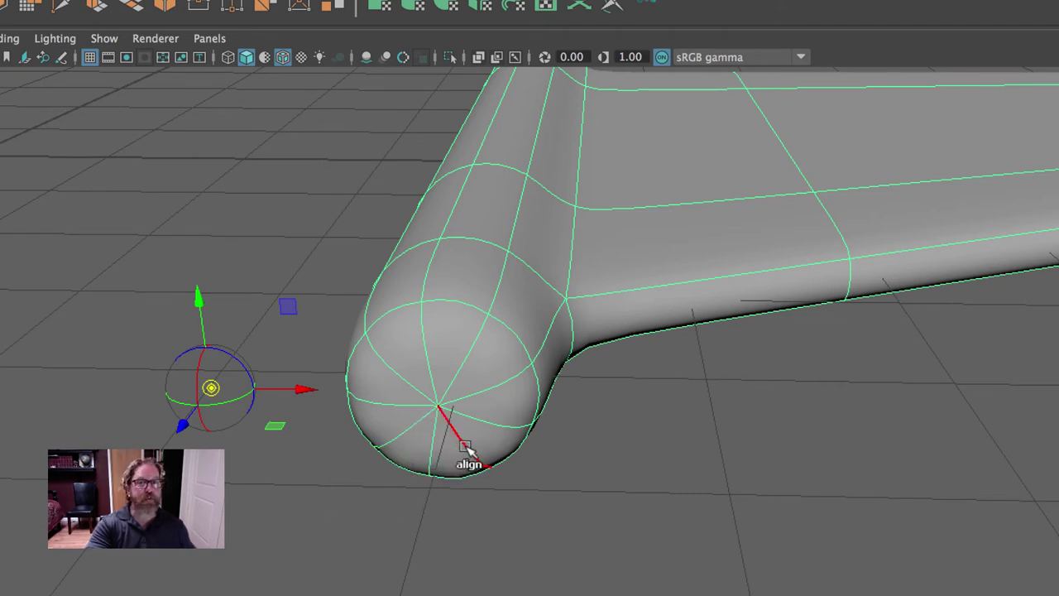
pyautogui.moveTo(465, 448); pyautogui.dragTo(438, 406)
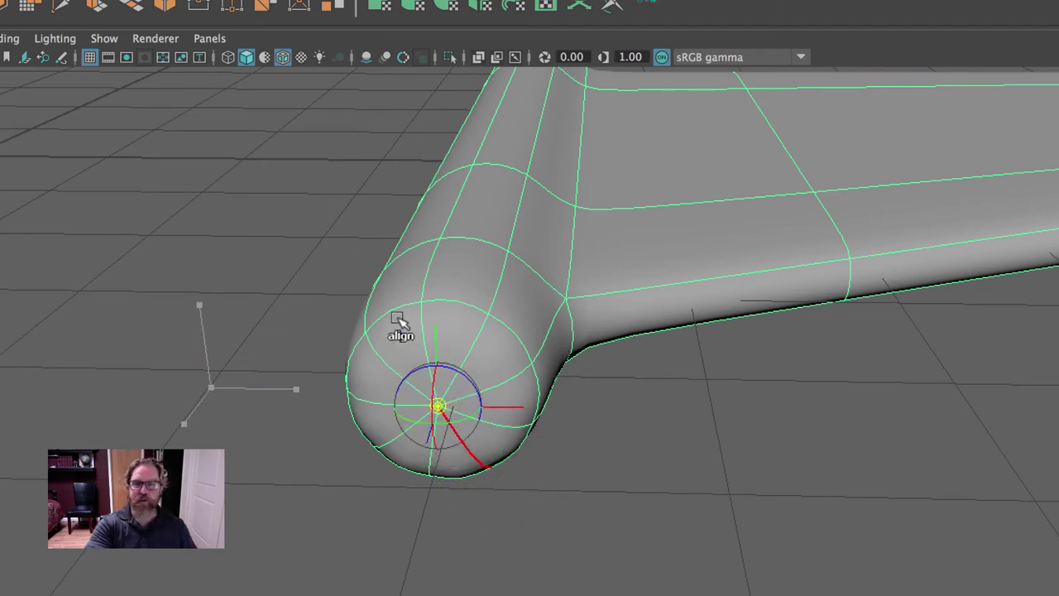
pyautogui.press('d')
pyautogui.press('e')
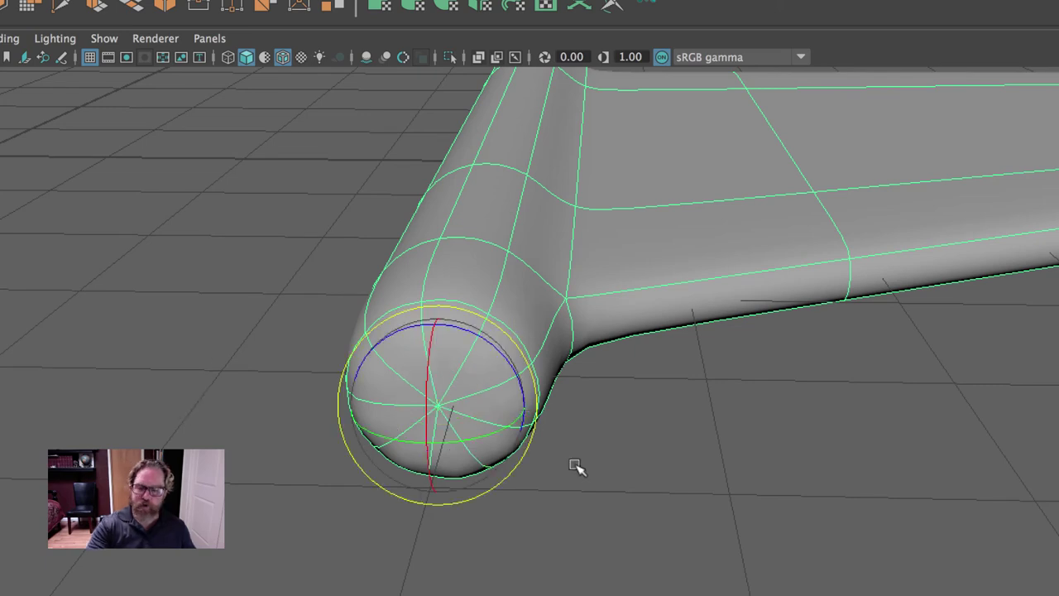
# Show the wing unsmoothed and try snapping its pivot to different end-cap vertices, ending at the cap's centre vertex
pyautogui.press('1')
pyautogui.press('d')
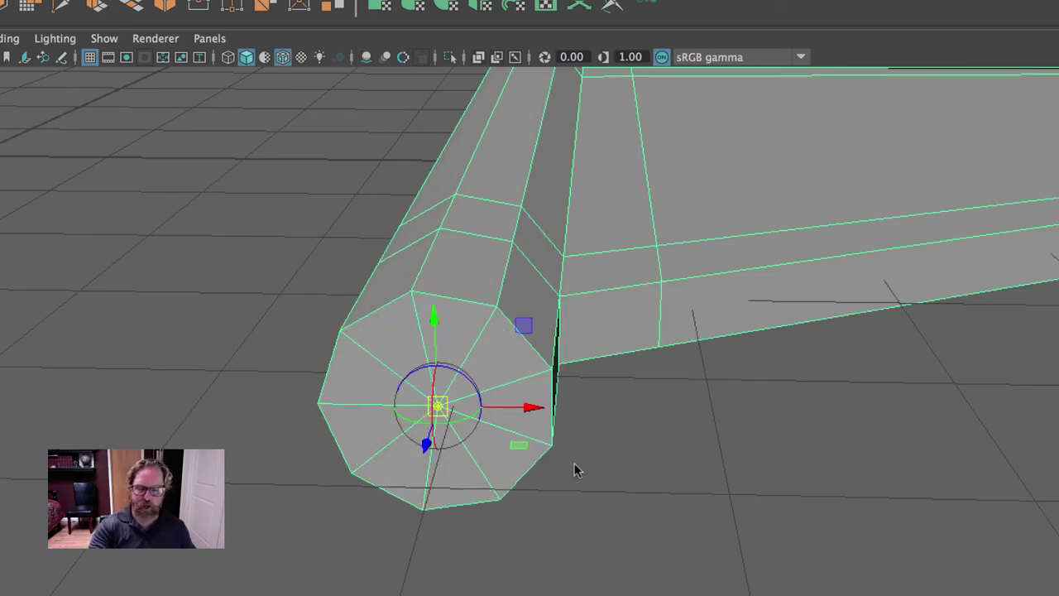
pyautogui.moveTo(442, 406); pyautogui.dragTo(377, 248)
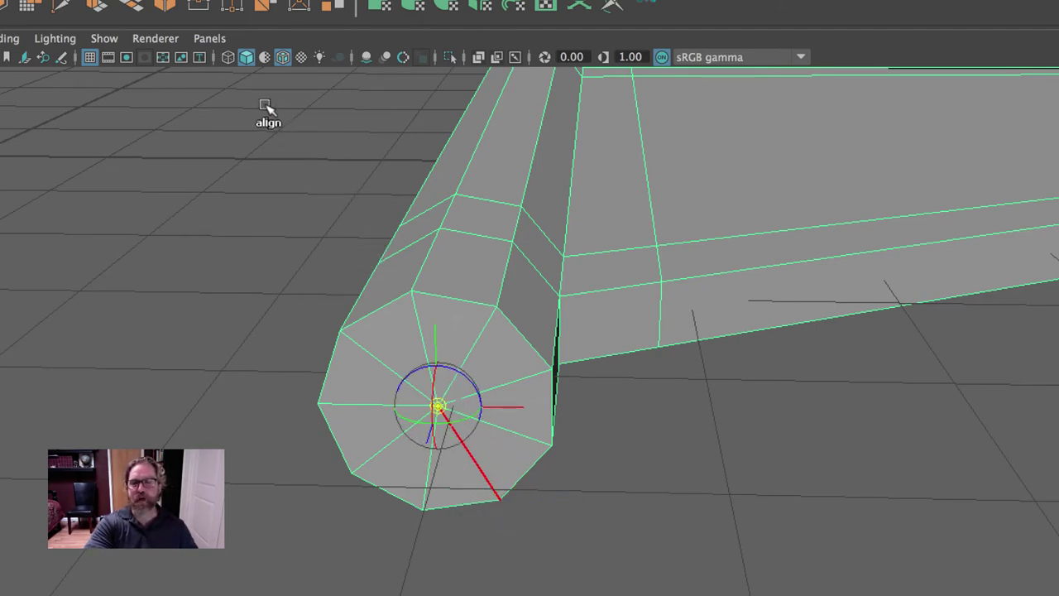
pyautogui.hotkey('ctrl', 'z')
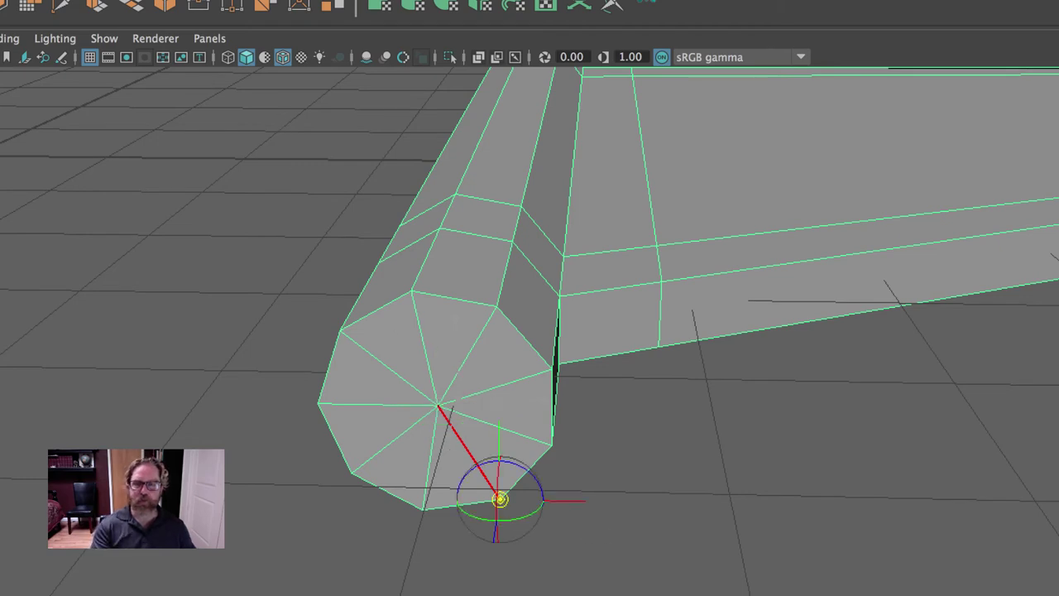
pyautogui.moveTo(501, 501); pyautogui.dragTo(439, 407)
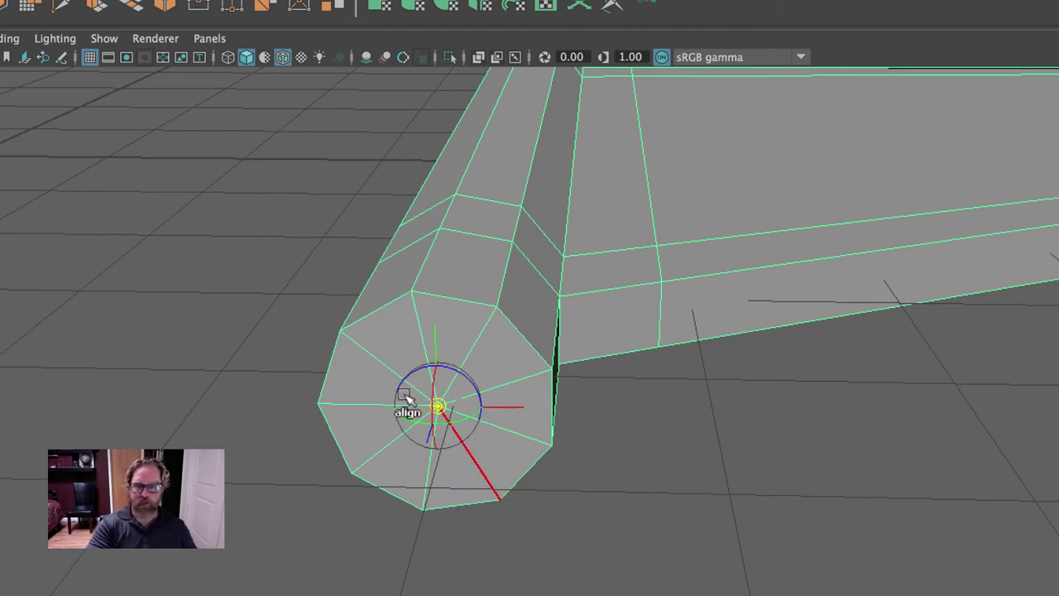
pyautogui.press('e')
# Try rotating the wing up and down around the pivot at the inner cylinder's end cap
pyautogui.keyDown('alt'); pyautogui.moveTo(631, 575); pyautogui.dragTo(615, 577); pyautogui.keyUp('alt')
pyautogui.keyDown('alt'); pyautogui.moveTo(704, 568); pyautogui.dragTo(297, 522, button='right'); pyautogui.keyUp('alt')
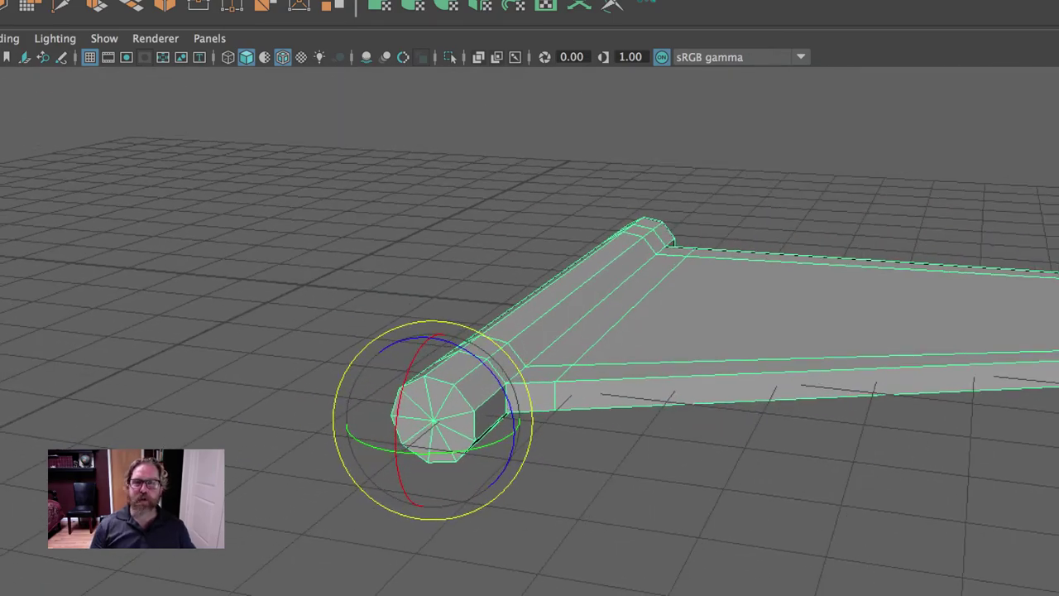
pyautogui.moveTo(504, 403); pyautogui.dragTo(496, 426)
pyautogui.keyDown('alt'); pyautogui.moveTo(709, 527); pyautogui.dragTo(556, 517); pyautogui.keyUp('alt')
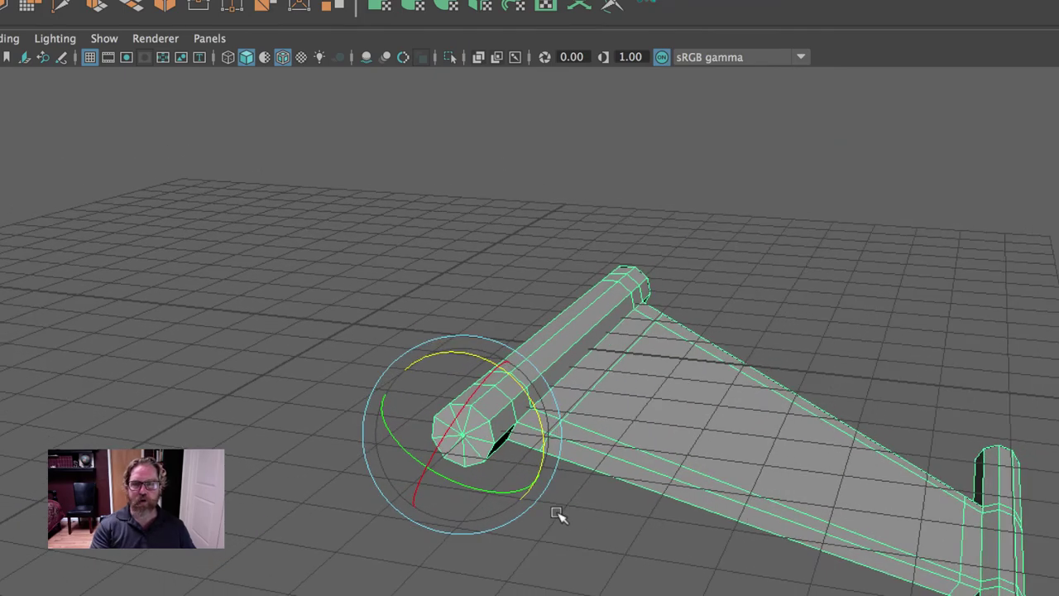
pyautogui.moveTo(543, 441); pyautogui.dragTo(527, 498)
pyautogui.moveTo(542, 463); pyautogui.dragTo(489, 403)
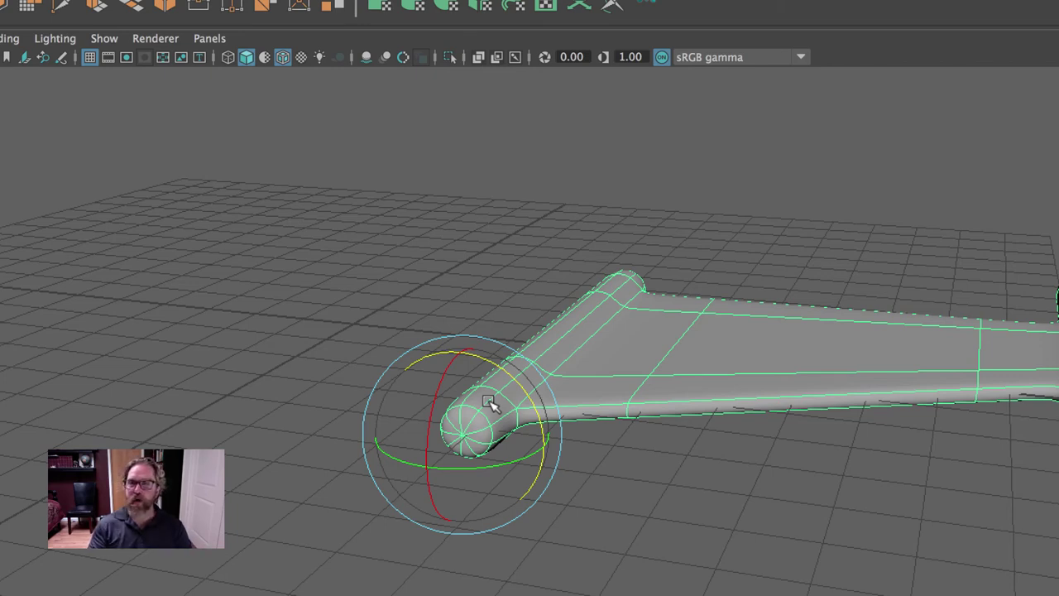
# Move the smoothed wing's pivot from the panel's centre to the empty grid area beyond the inner cylinder
pyautogui.press('q')
pyautogui.keyDown('alt'); pyautogui.moveTo(313, 471); pyautogui.dragTo(335, 505); pyautogui.keyUp('alt')
pyautogui.moveTo(751, 349); pyautogui.dragTo(794, 311, button='right')
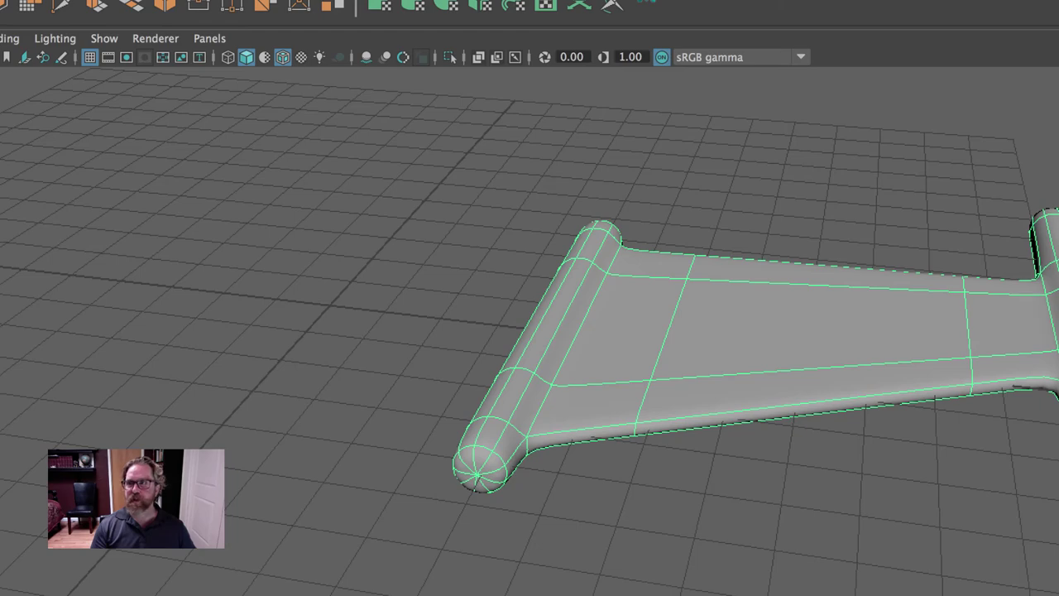
pyautogui.press('w')
pyautogui.keyDown('alt'); pyautogui.moveTo(548, 292); pyautogui.dragTo(532, 291, button='middle'); pyautogui.keyUp('alt')
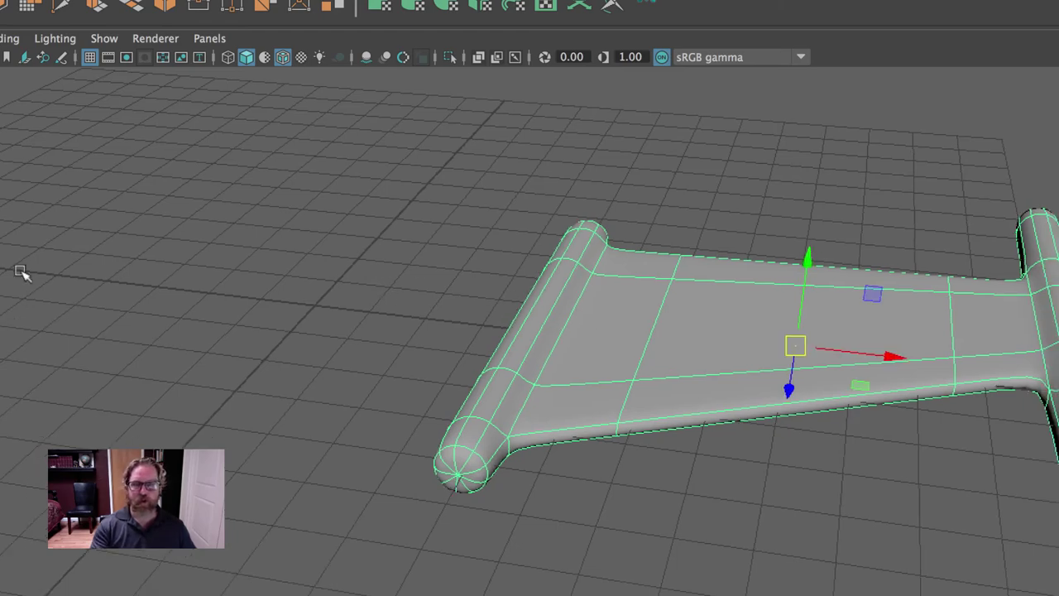
pyautogui.press('e')
pyautogui.moveTo(866, 300)
pyautogui.mouseDown()
pyautogui.moveTo(900, 376)
pyautogui.moveTo(863, 307)
pyautogui.mouseUp()
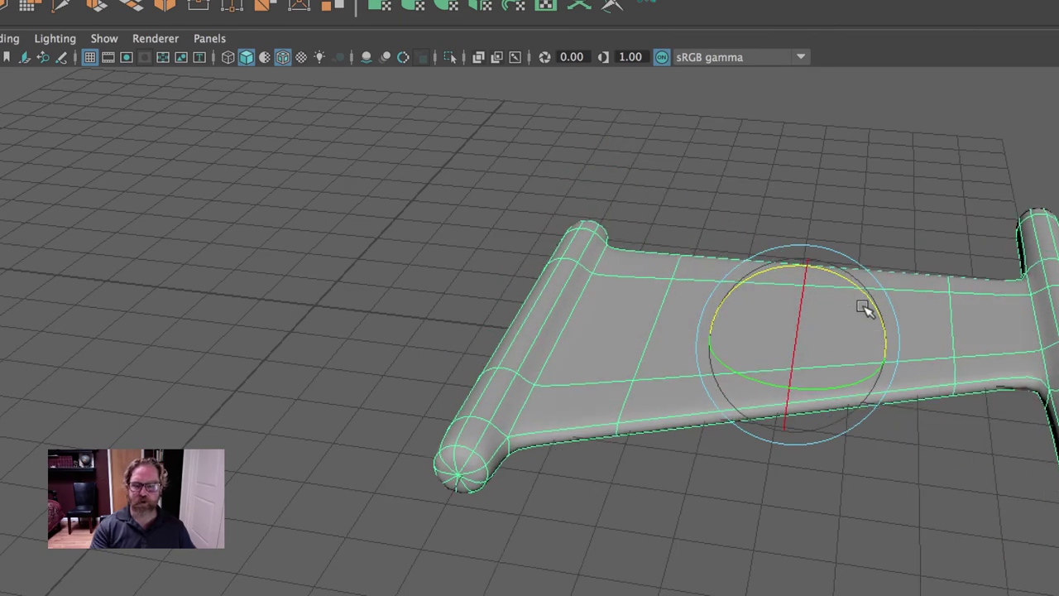
pyautogui.press('d')
pyautogui.moveTo(893, 352); pyautogui.dragTo(322, 252)
pyautogui.press('e')
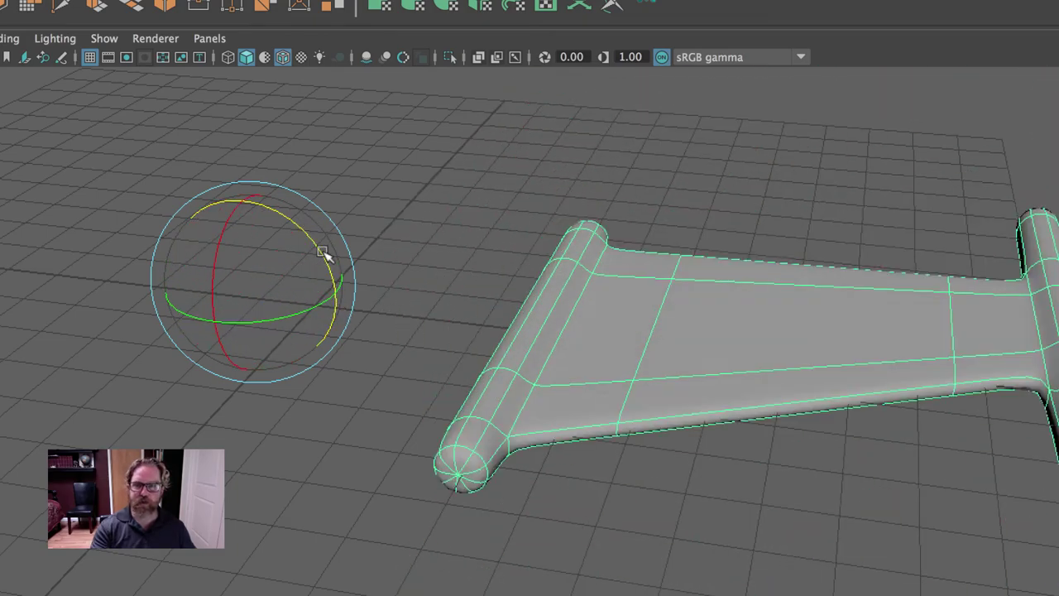
pyautogui.press('w')
# Try snapping the smoothed wing's pivot to the centre vertex of the inner cylinder's end cap, and undo that placement
pyautogui.keyDown('alt'); pyautogui.moveTo(513, 557); pyautogui.dragTo(579, 529, button='right'); pyautogui.keyUp('alt')
pyautogui.keyDown('alt'); pyautogui.moveTo(581, 530); pyautogui.dragTo(619, 504, button='middle'); pyautogui.keyUp('alt')
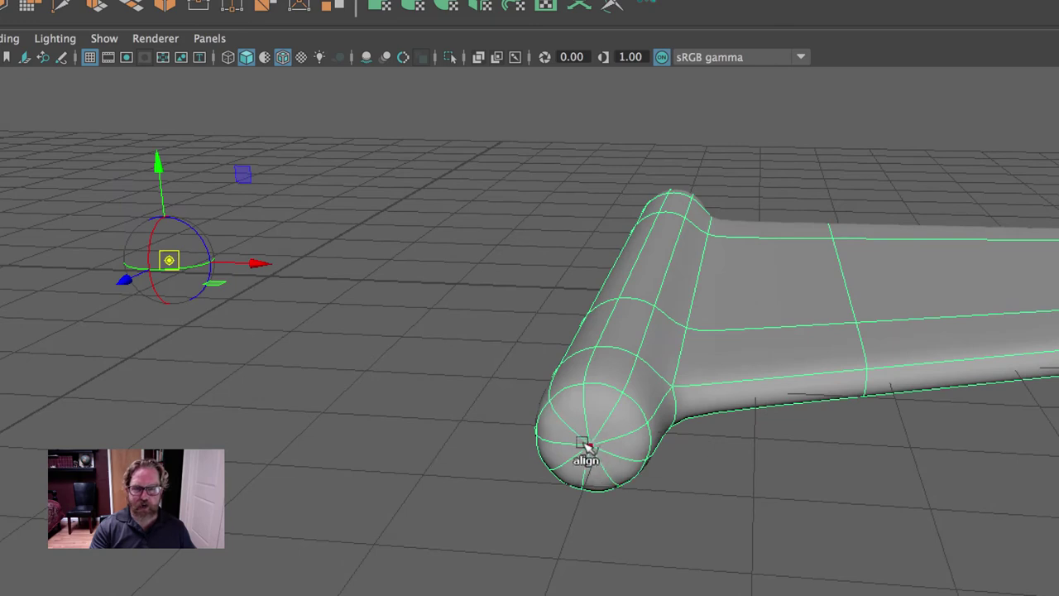
pyautogui.keyDown('alt'); pyautogui.moveTo(732, 594); pyautogui.dragTo(777, 595, button='right'); pyautogui.keyUp('alt')
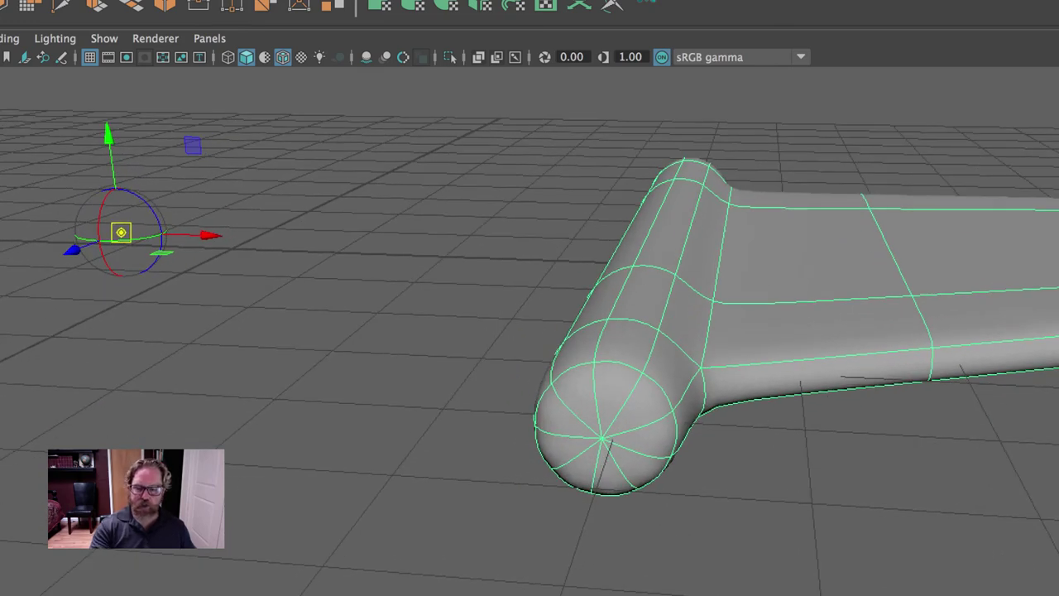
pyautogui.press('e')
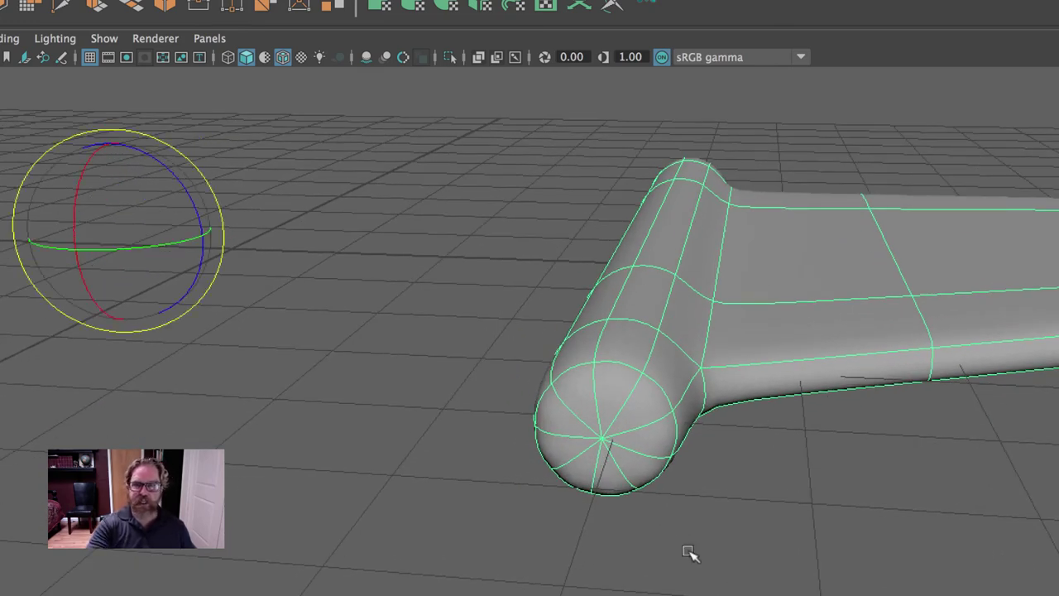
pyautogui.moveTo(630, 484); pyautogui.dragTo(592, 432, button='middle')
pyautogui.press('z')
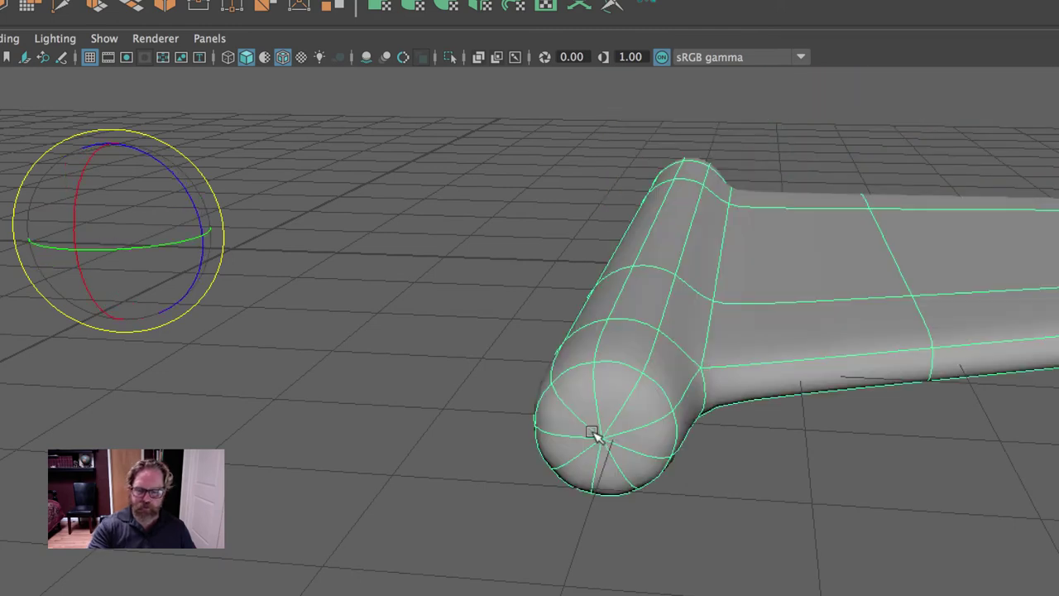
pyautogui.press('w')
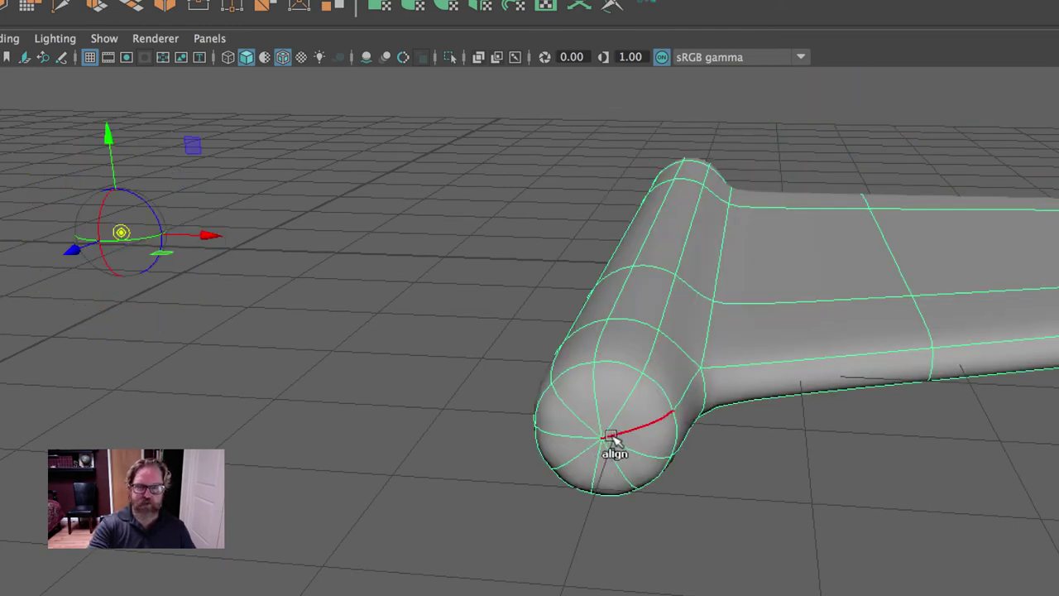
pyautogui.moveTo(606, 447); pyautogui.dragTo(602, 454)
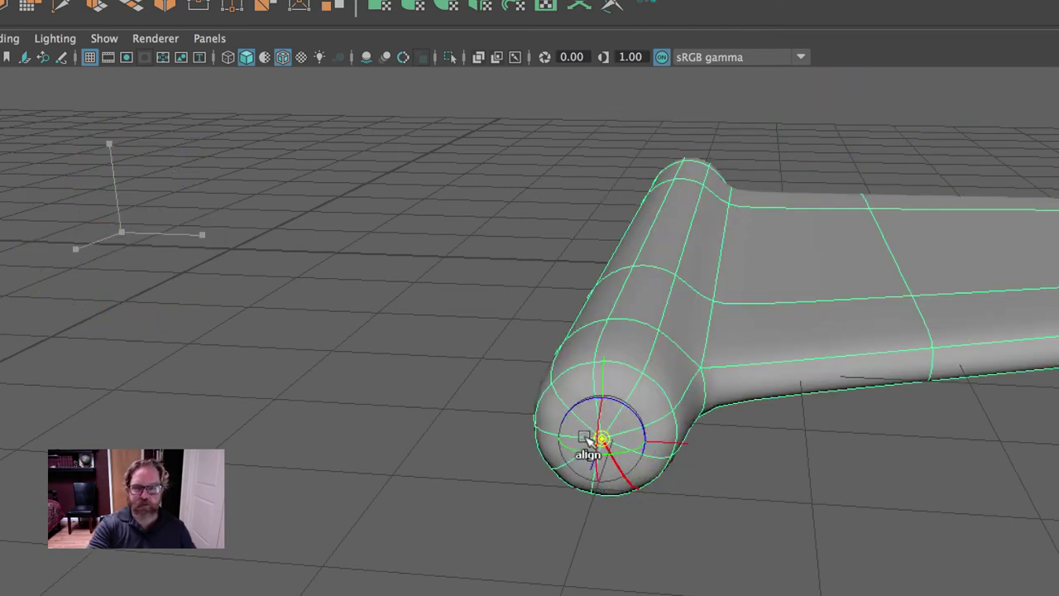
pyautogui.press('e')
pyautogui.hotkey('ctrl', 'z')
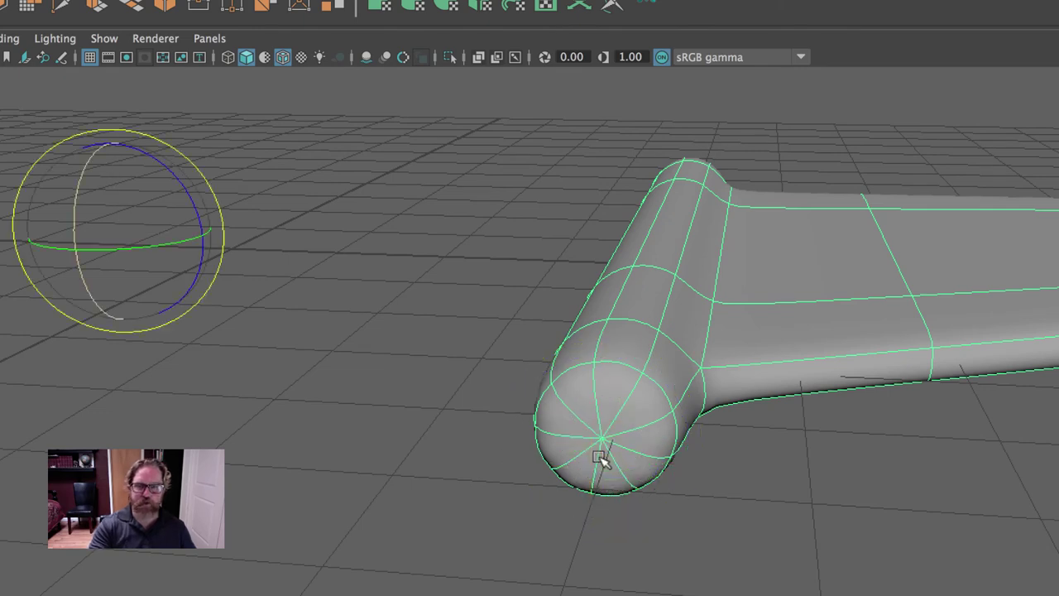
# Snap the smoothed wing's pivot to the inner cylinder's end-cap centre vertex and activate the Rotate tool
pyautogui.press('d')
pyautogui.click(601, 457)
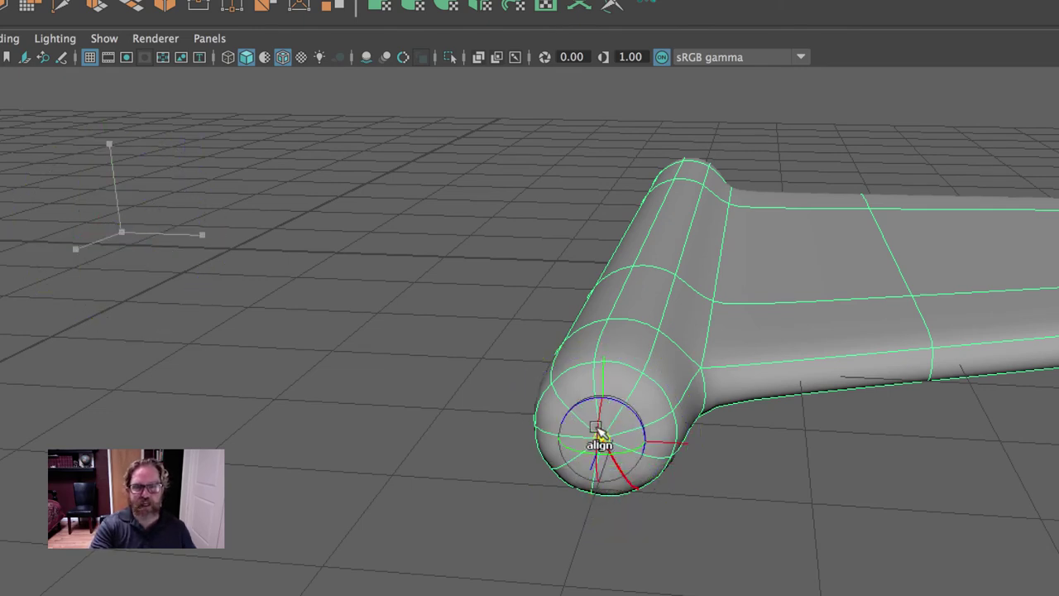
pyautogui.moveTo(603, 458)
pyautogui.mouseDown()
pyautogui.moveTo(605, 442)
pyautogui.moveTo(590, 494)
pyautogui.moveTo(603, 420)
pyautogui.moveTo(596, 488)
pyautogui.moveTo(603, 421)
pyautogui.moveTo(642, 398)
pyautogui.moveTo(603, 440)
pyautogui.mouseUp()
pyautogui.press('e')
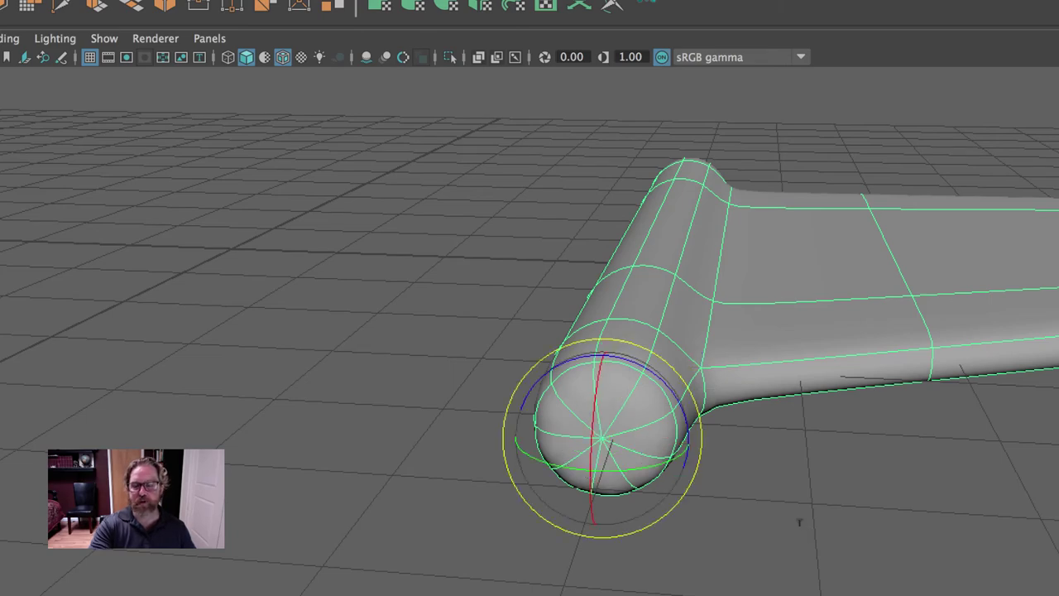
# Display the wing unsmoothed, test swinging it around the pivot at the inner cylinder's end, and deselect it
pyautogui.press('1')
pyautogui.keyDown('alt'); pyautogui.moveTo(794, 532); pyautogui.dragTo(695, 531); pyautogui.keyUp('alt')
pyautogui.moveTo(521, 421); pyautogui.dragTo(565, 439)
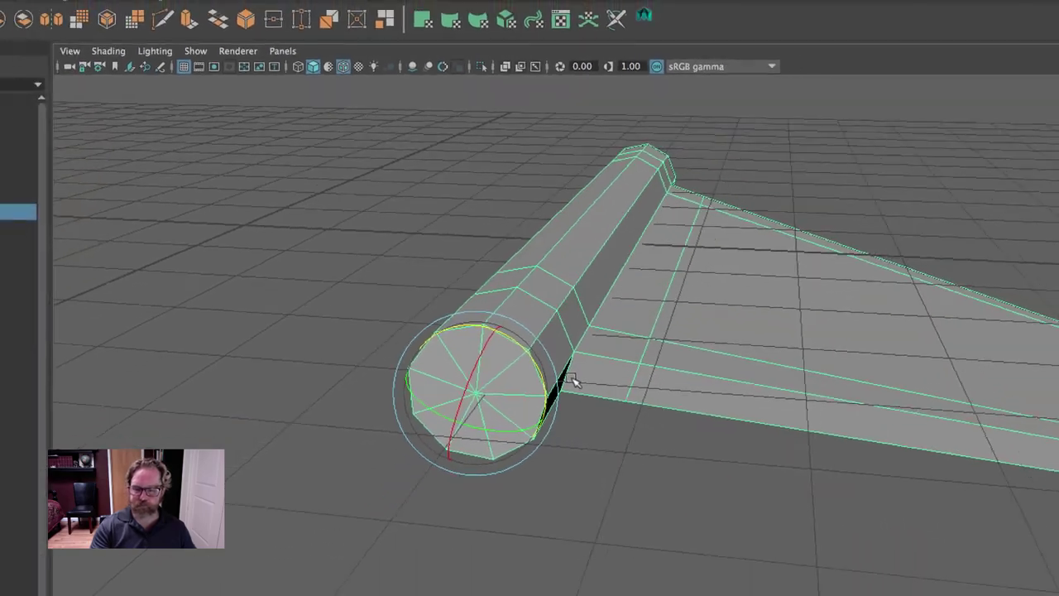
pyautogui.moveTo(570, 378); pyautogui.dragTo(590, 407)
pyautogui.click(719, 485)
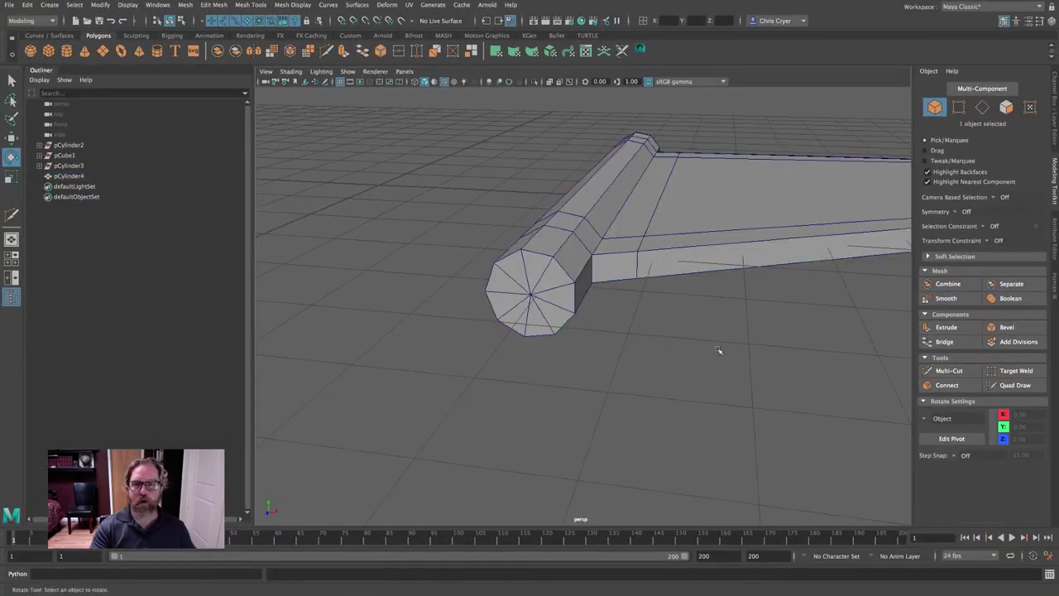
# Show all hidden objects in the scene so the whole spaceship is displayed with the wing
pyautogui.keyDown('alt'); pyautogui.moveTo(719, 484); pyautogui.dragTo(489, 421, button='right'); pyautogui.keyUp('alt')
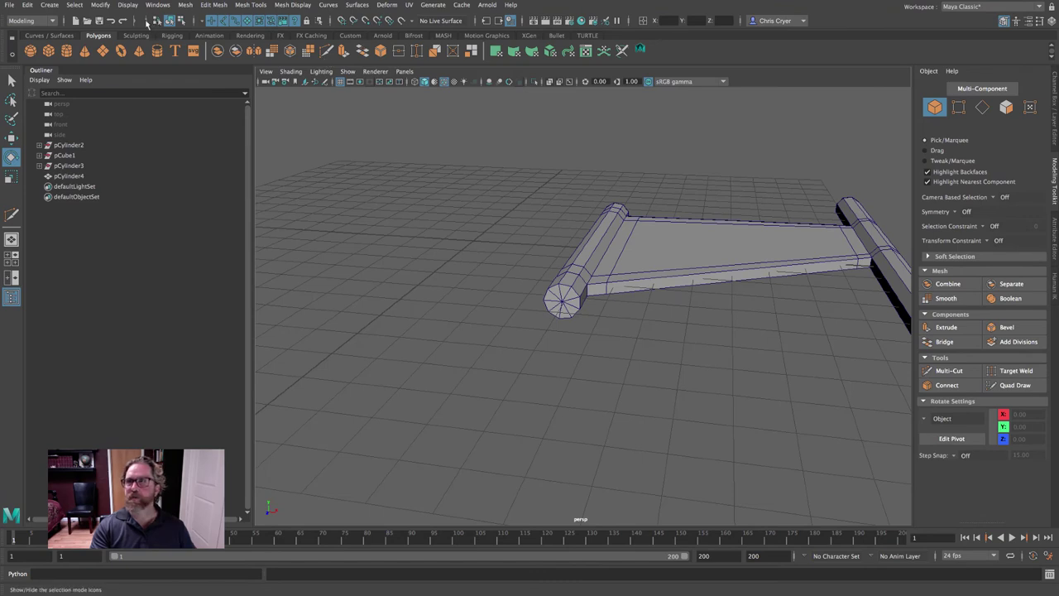
pyautogui.click(128, 5)
pyautogui.moveTo(281, 70)
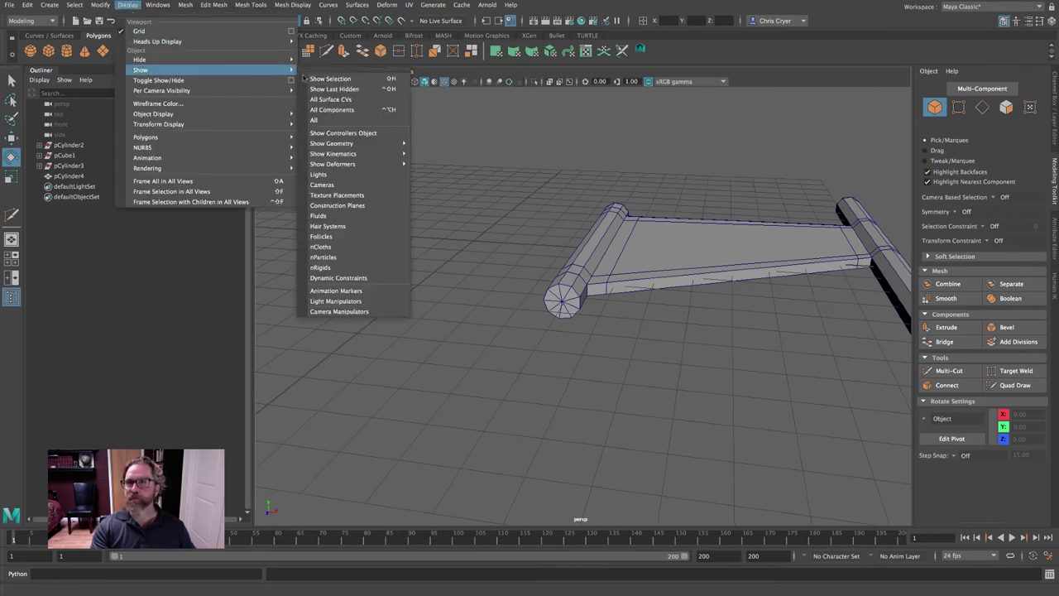
pyautogui.click(327, 120)
# Select the new wing and move it outward along X to 5.54, clear of the hull
pyautogui.click(713, 265)
pyautogui.press('a')
pyautogui.press('w')
pyautogui.moveTo(625, 315); pyautogui.dragTo(646, 316)
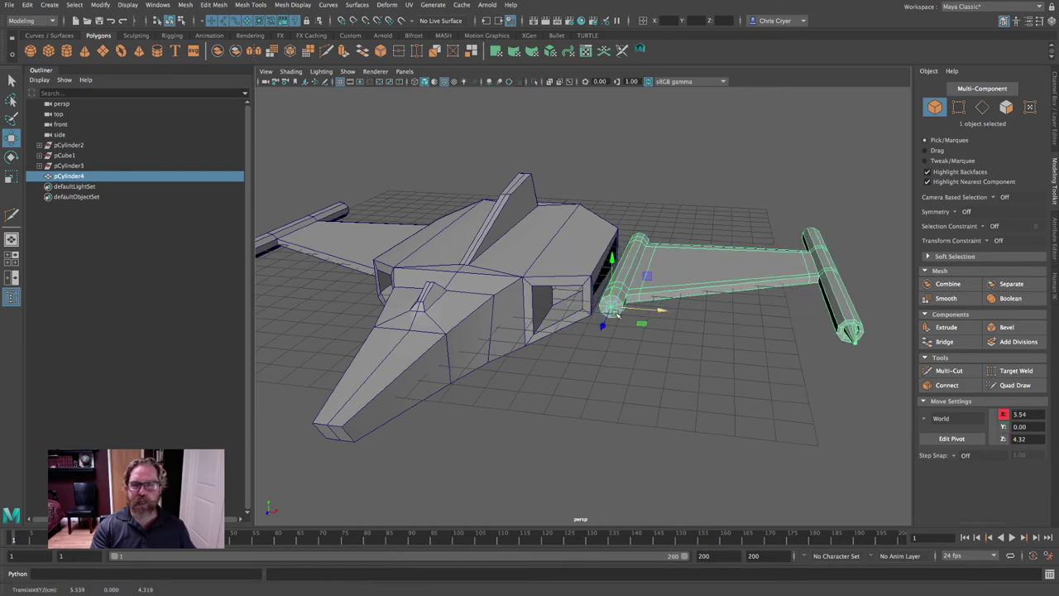
# In the top view, select all hull faces on the old wing's side of the centre line and delete them
pyautogui.press('space')
pyautogui.press('space')
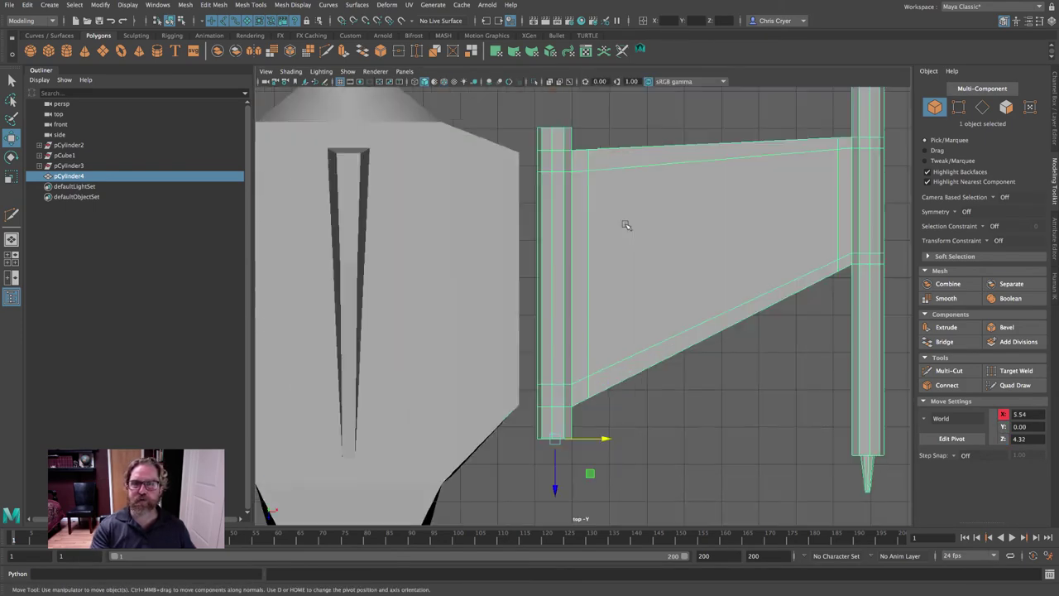
pyautogui.press('a')
pyautogui.click(536, 238)
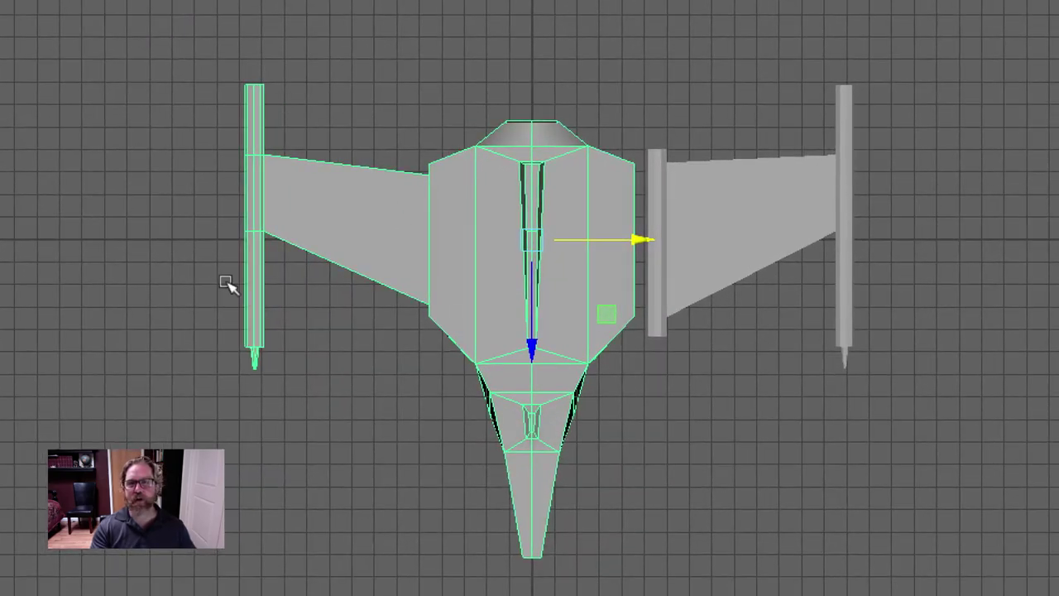
pyautogui.moveTo(470, 176); pyautogui.dragTo(470, 222, button='right')
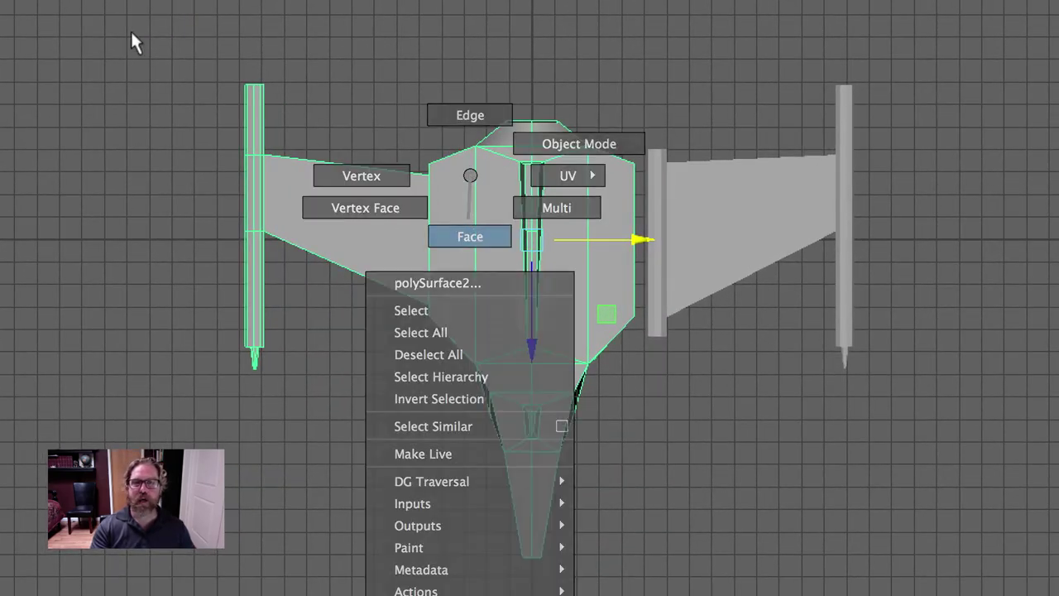
pyautogui.moveTo(132, 31); pyautogui.dragTo(530, 595)
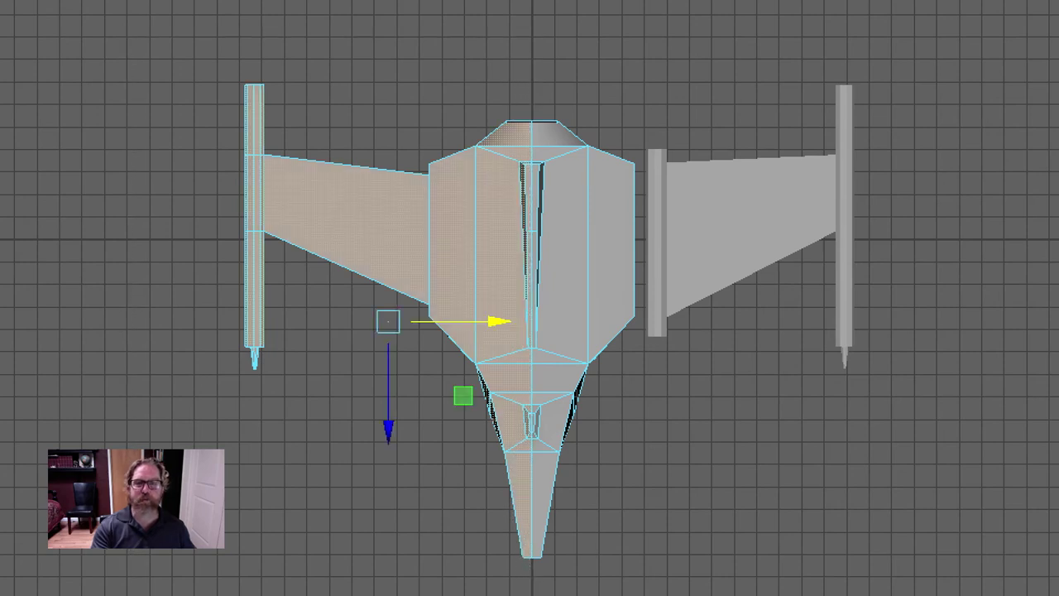
pyautogui.press('Delete')
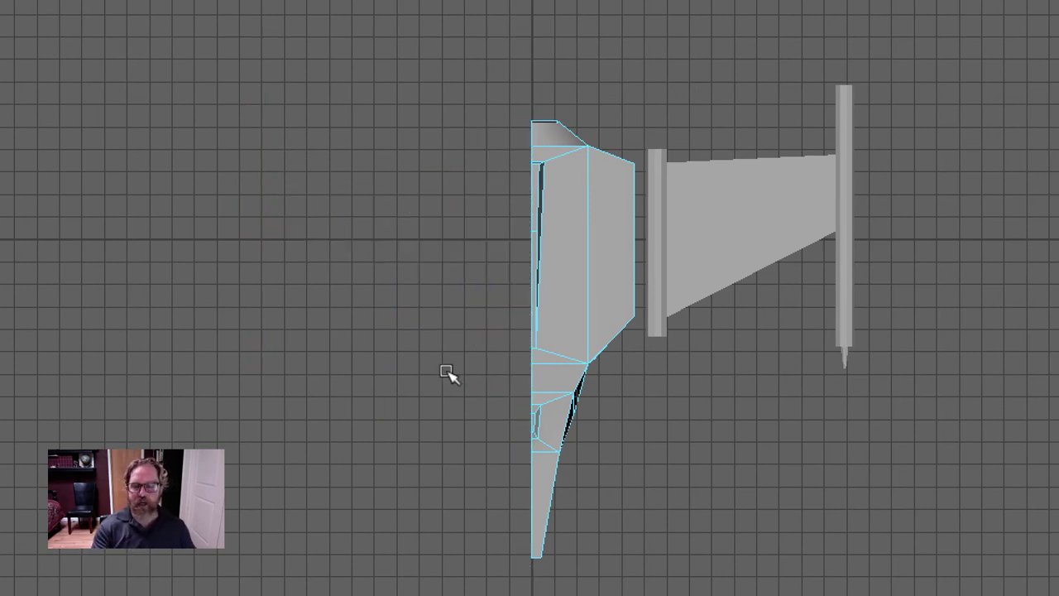
# Examine the remaining hull half along its centre line in the top view, both up close and in wireframe
pyautogui.scroll(6, 560, 445)
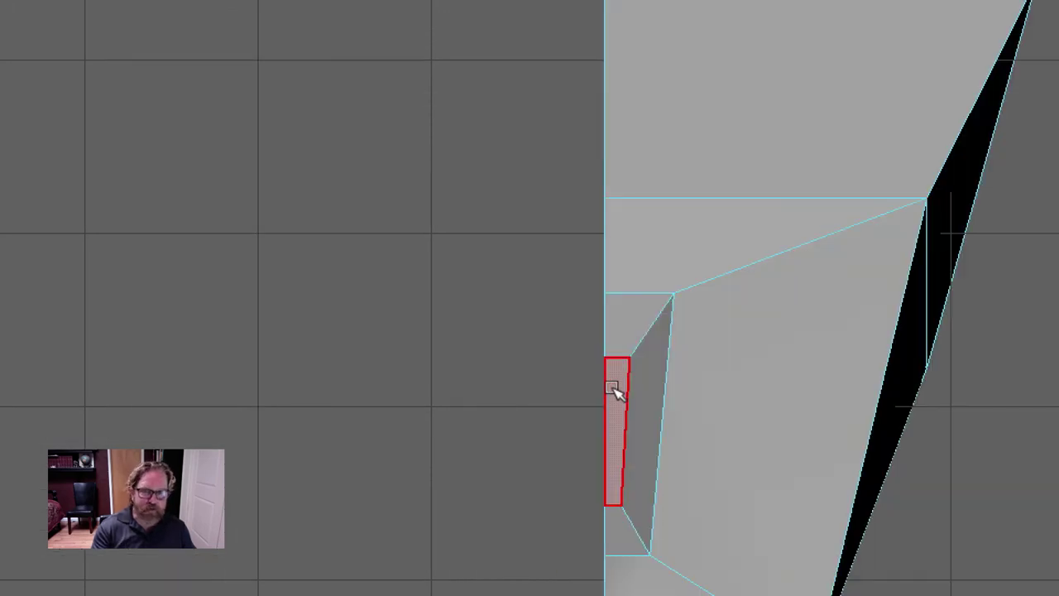
pyautogui.keyDown('alt'); pyautogui.moveTo(745, 414); pyautogui.dragTo(309, 371, button='right'); pyautogui.keyUp('alt')
pyautogui.keyDown('alt'); pyautogui.moveTo(487, 342); pyautogui.dragTo(351, 489, button='middle'); pyautogui.keyUp('alt')
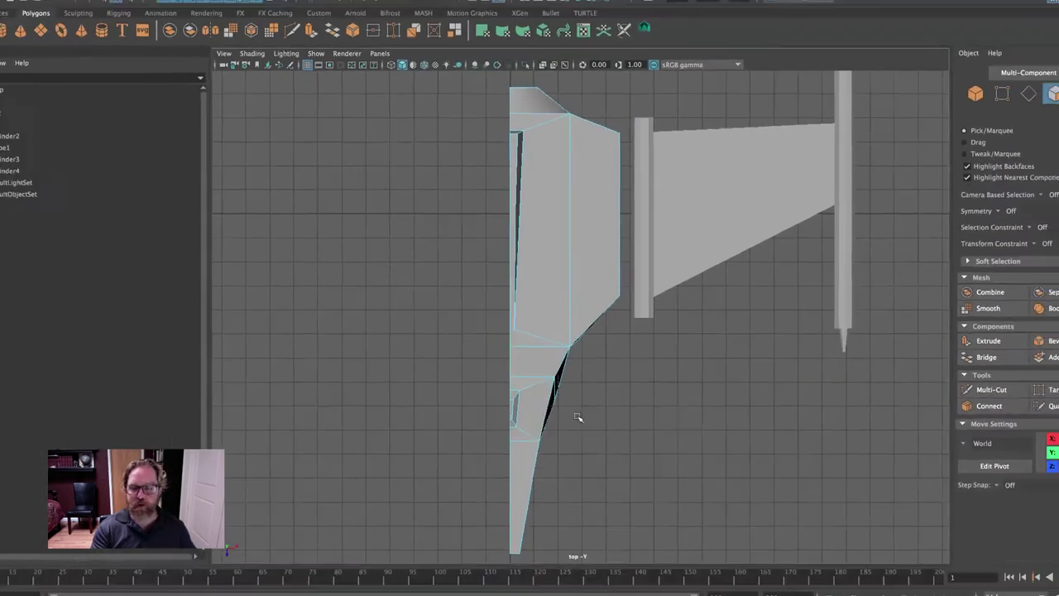
pyautogui.press('4')
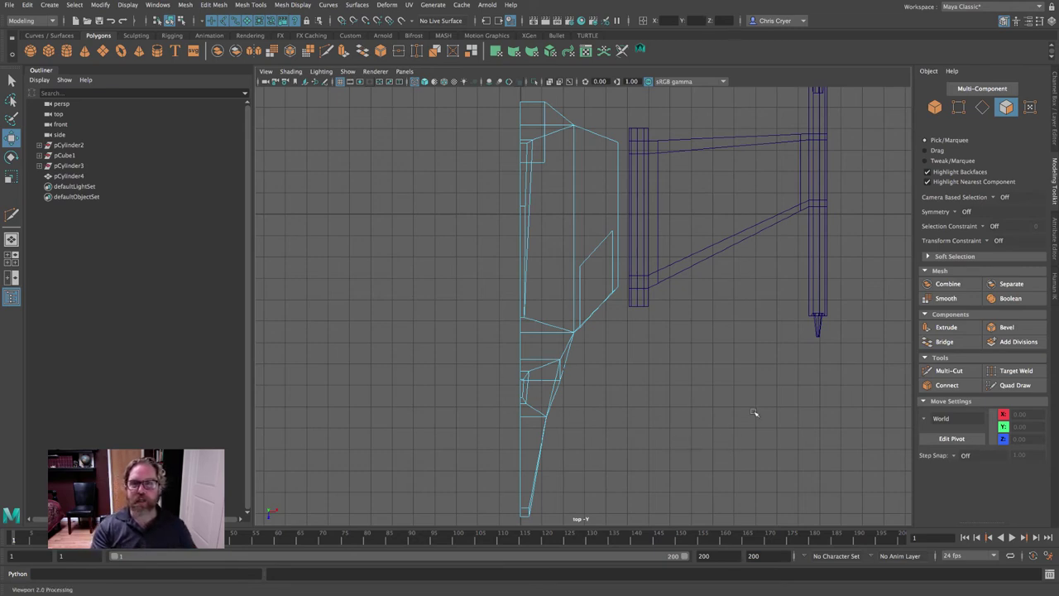
pyautogui.scroll(-2, 732, 410)
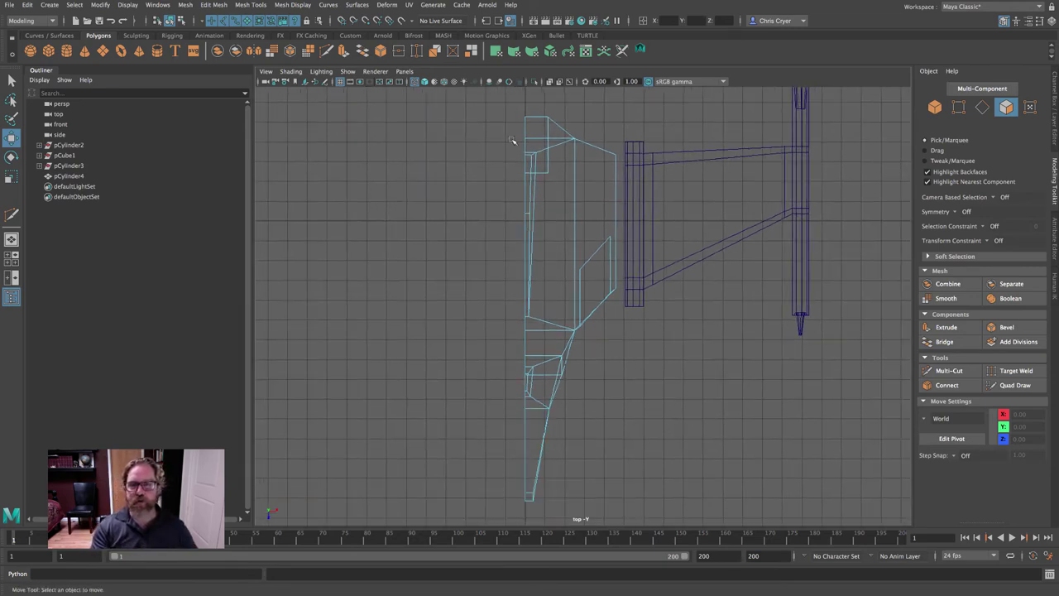
pyautogui.press('space')
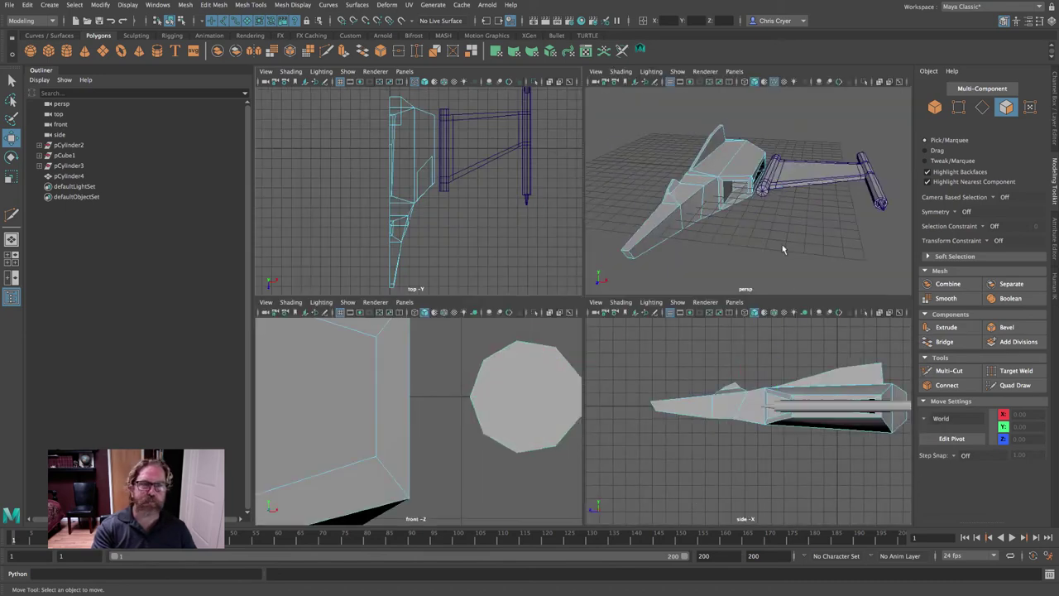
pyautogui.press('space')
# Select the wing's inner cylinder vertices and scale them down along Z to shorten the cylinder beside the hull
pyautogui.click(684, 261)
pyautogui.press('f')
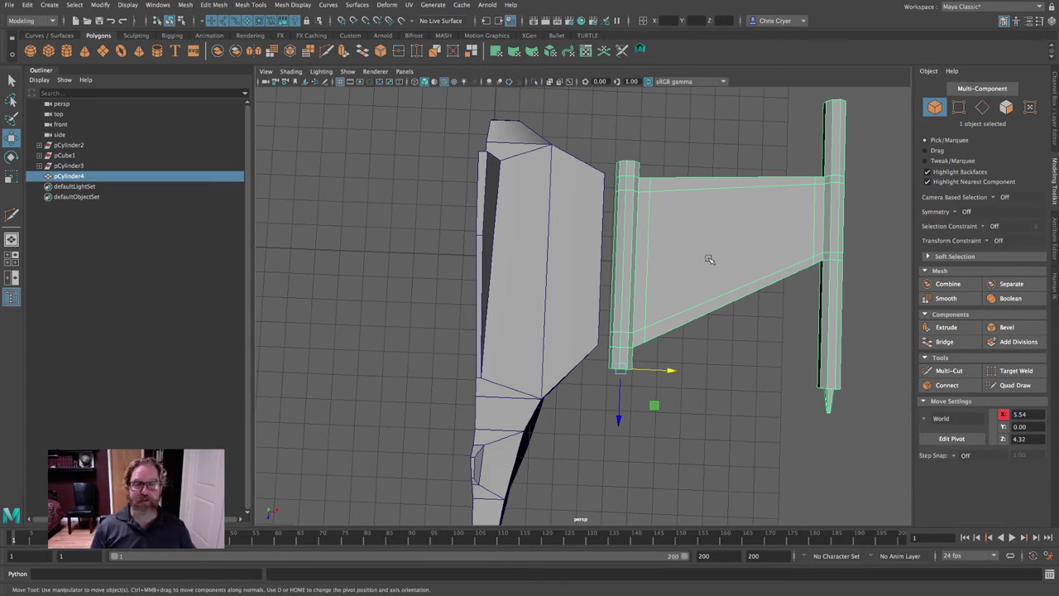
pyautogui.moveTo(709, 253); pyautogui.dragTo(679, 249, button='right')
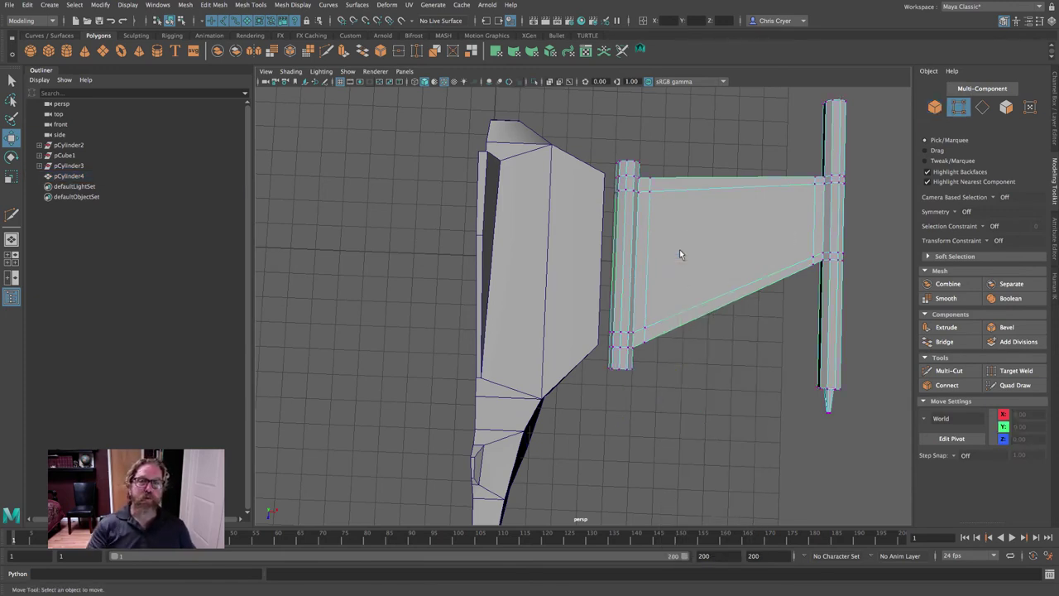
pyautogui.moveTo(560, 127); pyautogui.dragTo(660, 409)
pyautogui.click(11, 176)
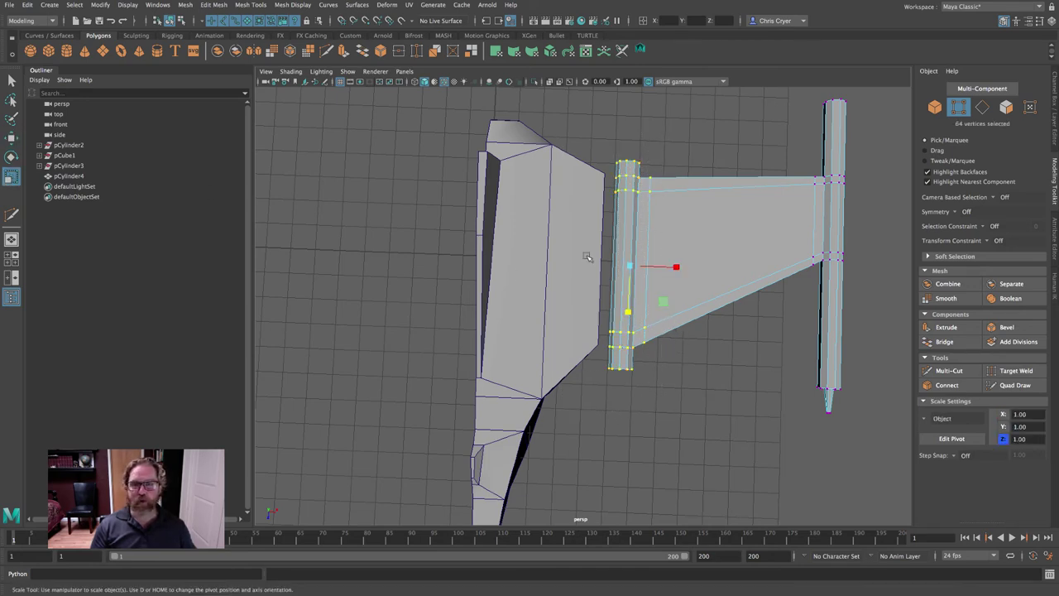
pyautogui.moveTo(630, 265); pyautogui.dragTo(624, 265)
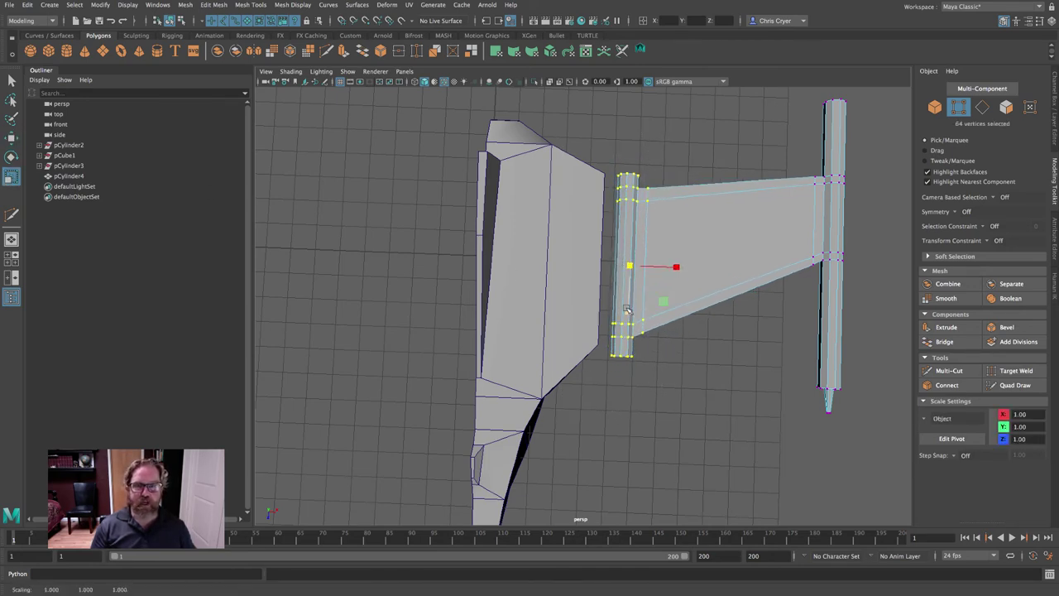
pyautogui.moveTo(628, 311); pyautogui.dragTo(626, 300)
# Try rotating the wing's outer cylinder vertices around different axes, undoing each rotation
pyautogui.keyDown('alt'); pyautogui.moveTo(725, 266); pyautogui.dragTo(703, 245); pyautogui.keyUp('alt')
pyautogui.moveTo(625, 116); pyautogui.dragTo(730, 409)
pyautogui.press('e')
pyautogui.moveTo(639, 299); pyautogui.dragTo(735, 328)
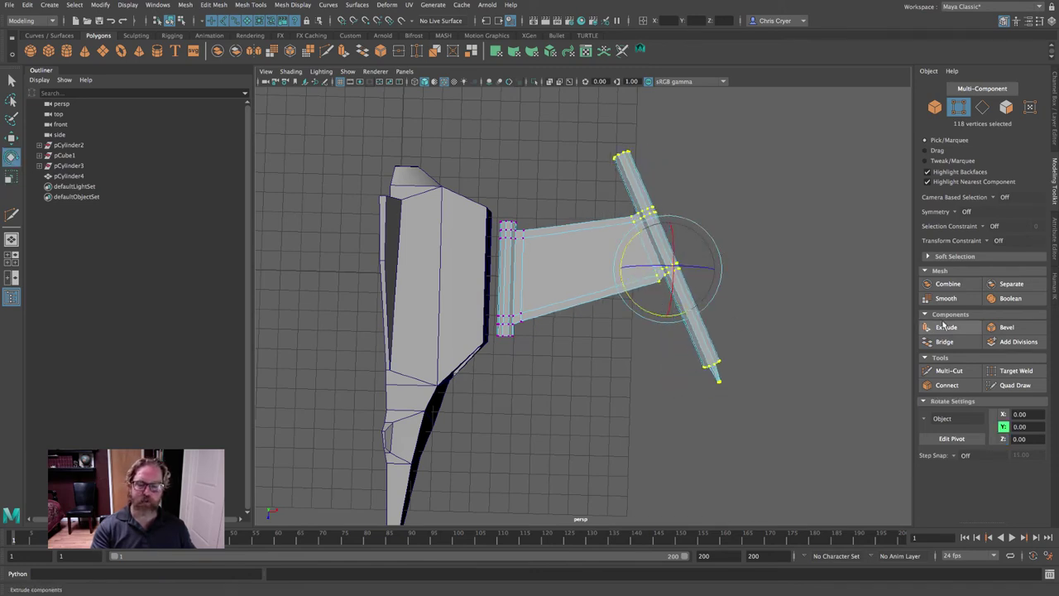
pyautogui.hotkey('ctrl', 'z')
pyautogui.moveTo(650, 312); pyautogui.dragTo(629, 295)
pyautogui.hotkey('ctrl', 'z')
pyautogui.keyDown('alt'); pyautogui.moveTo(814, 326); pyautogui.dragTo(667, 258); pyautogui.keyUp('alt')
pyautogui.moveTo(593, 271)
pyautogui.mouseDown()
pyautogui.moveTo(623, 258)
pyautogui.moveTo(577, 276)
pyautogui.moveTo(591, 286)
pyautogui.mouseUp()
pyautogui.hotkey('ctrl', 'z')
pyautogui.keyDown('alt'); pyautogui.moveTo(749, 367); pyautogui.dragTo(842, 403); pyautogui.keyUp('alt')
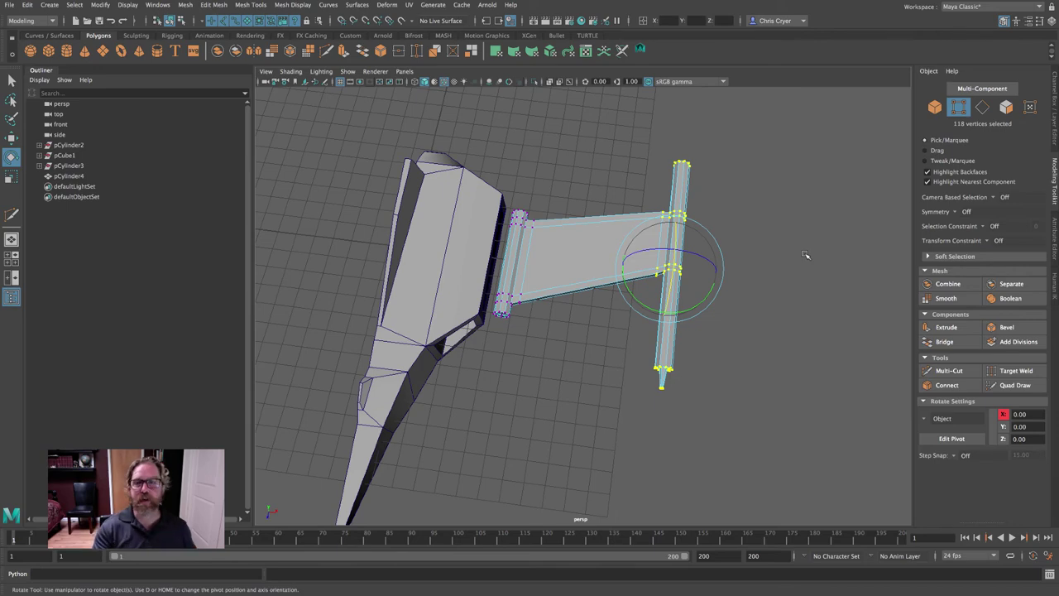
# Select the inner cylinder's vertices again and display the wing smoothed beside the slot in the hull's side
pyautogui.moveTo(507, 287); pyautogui.dragTo(545, 301)
pyautogui.press('3')
pyautogui.keyDown('alt'); pyautogui.moveTo(554, 270); pyautogui.dragTo(728, 246, button='right'); pyautogui.keyUp('alt')
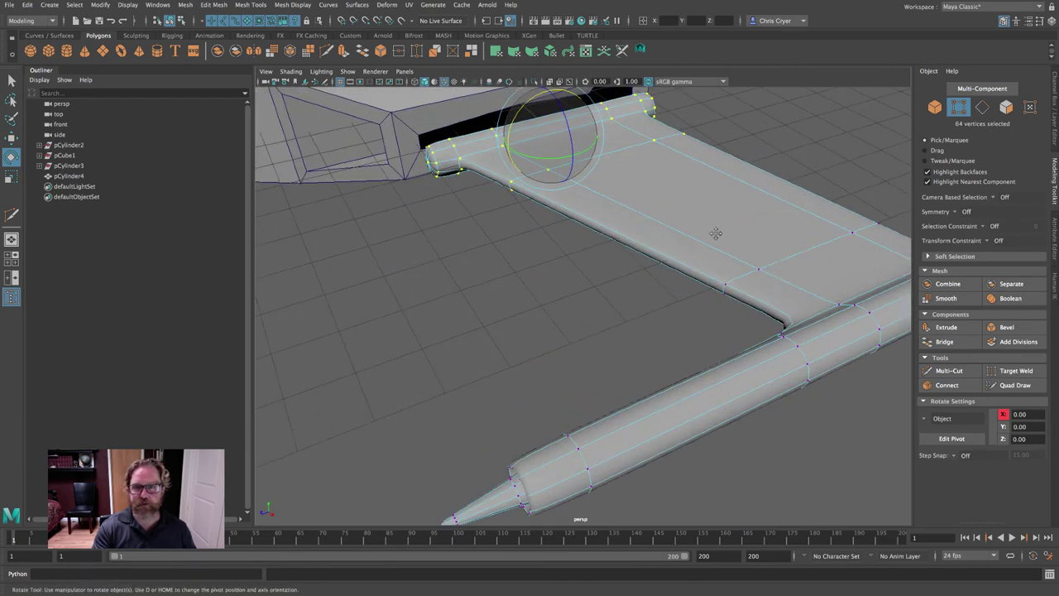
pyautogui.keyDown('alt'); pyautogui.moveTo(537, 219); pyautogui.dragTo(532, 320, button='middle'); pyautogui.keyUp('alt')
pyautogui.click(11, 176)
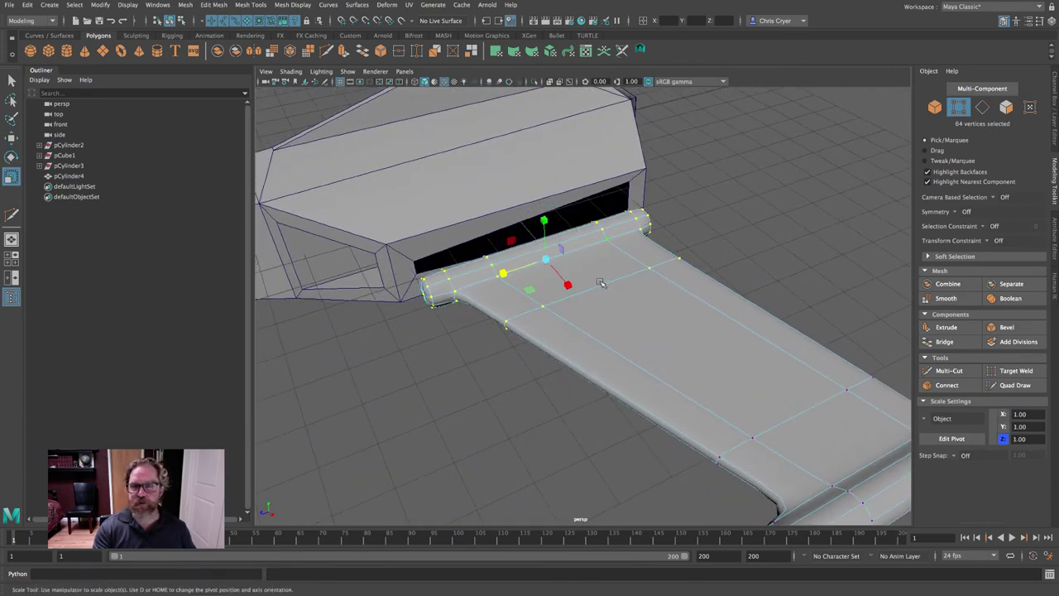
pyautogui.keyDown('alt'); pyautogui.moveTo(502, 274); pyautogui.dragTo(602, 277); pyautogui.keyUp('alt')
# Move the inner cylinder's vertices into the hull's side slot, to X 4.76 and Z 0.06, and return to object mode
pyautogui.click(12, 138)
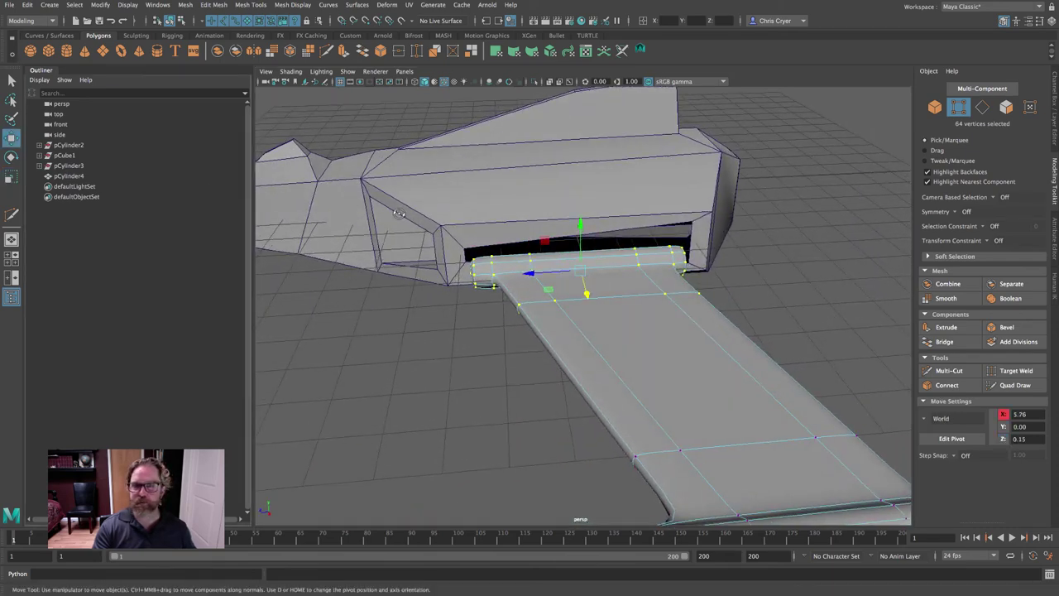
pyautogui.keyDown('alt'); pyautogui.moveTo(347, 199); pyautogui.dragTo(499, 265); pyautogui.keyUp('alt')
pyautogui.moveTo(478, 354); pyautogui.dragTo(479, 348)
pyautogui.moveTo(533, 305); pyautogui.dragTo(483, 294)
pyautogui.keyDown('alt'); pyautogui.moveTo(494, 318); pyautogui.dragTo(659, 252); pyautogui.keyUp('alt')
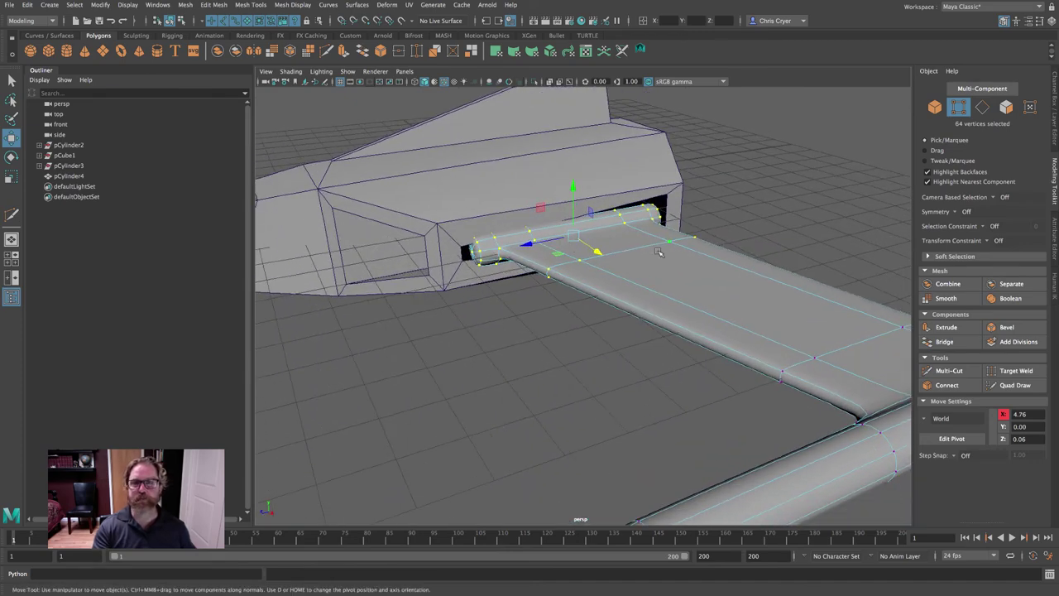
pyautogui.moveTo(659, 252); pyautogui.dragTo(703, 237, button='right')
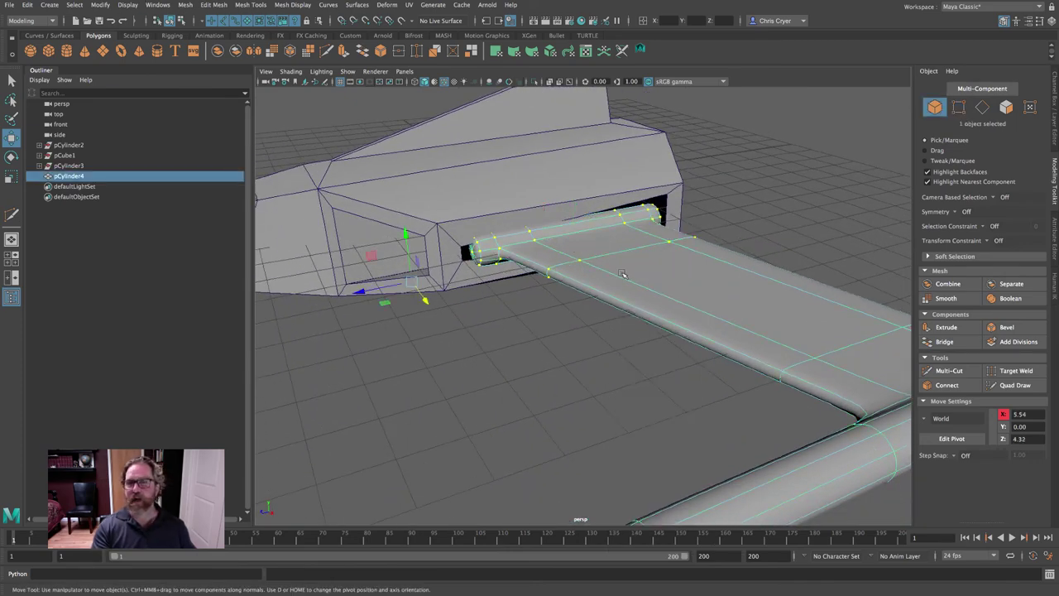
# Hide the smoothed wing and select the hull so its side slot is exposed
pyautogui.click(127, 4)
pyautogui.moveTo(156, 60)
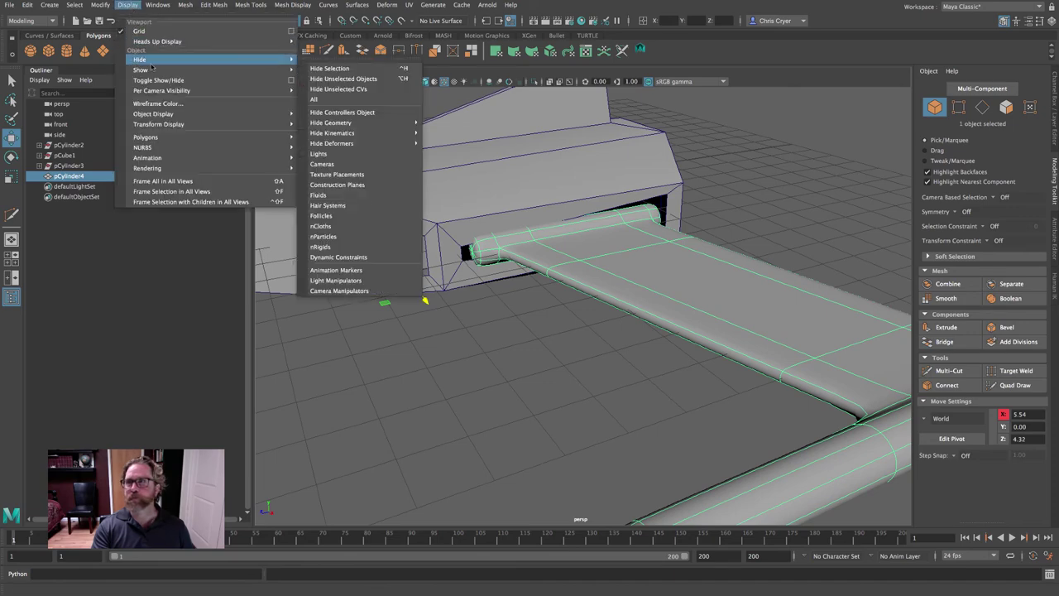
pyautogui.click(355, 69)
pyautogui.click(531, 229)
pyautogui.scroll(3, 489, 240)
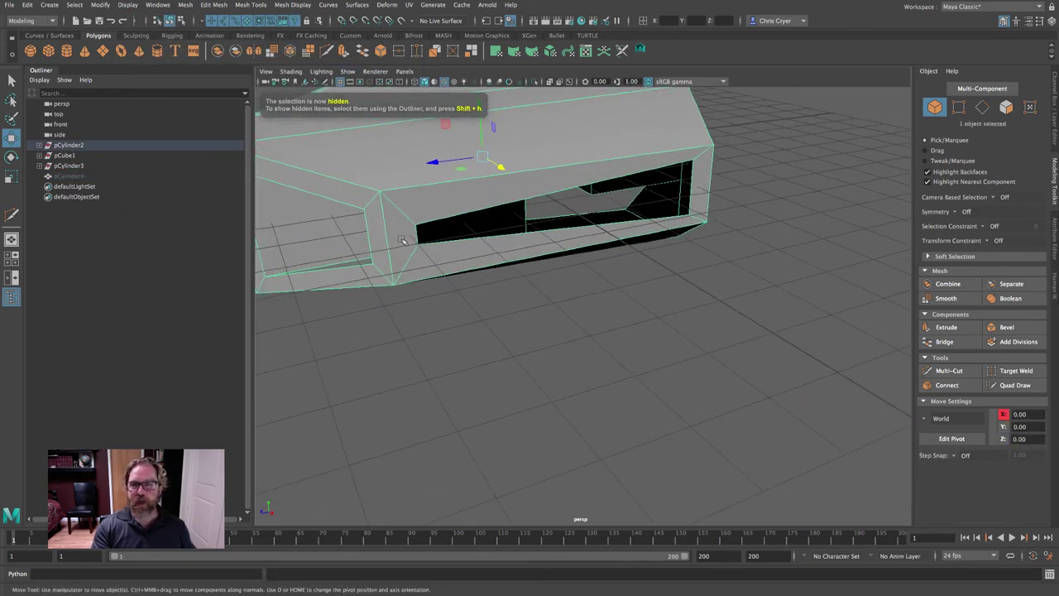
# Try scaling the short vertical edge at the slot's narrow end along Y to make it taller, and undo it
pyautogui.moveTo(415, 235); pyautogui.dragTo(415, 202, button='right')
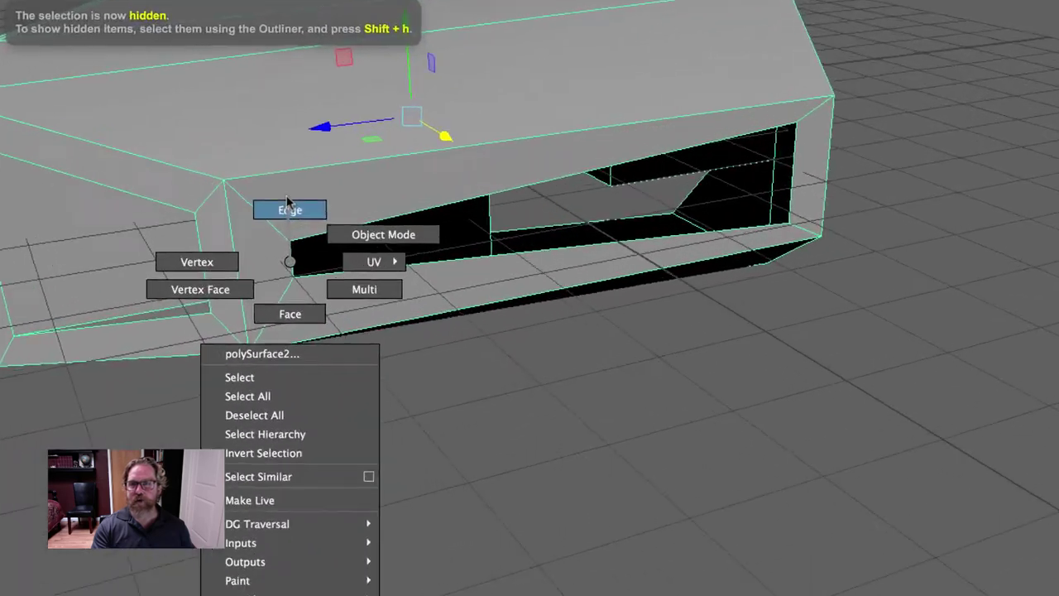
pyautogui.click(291, 263)
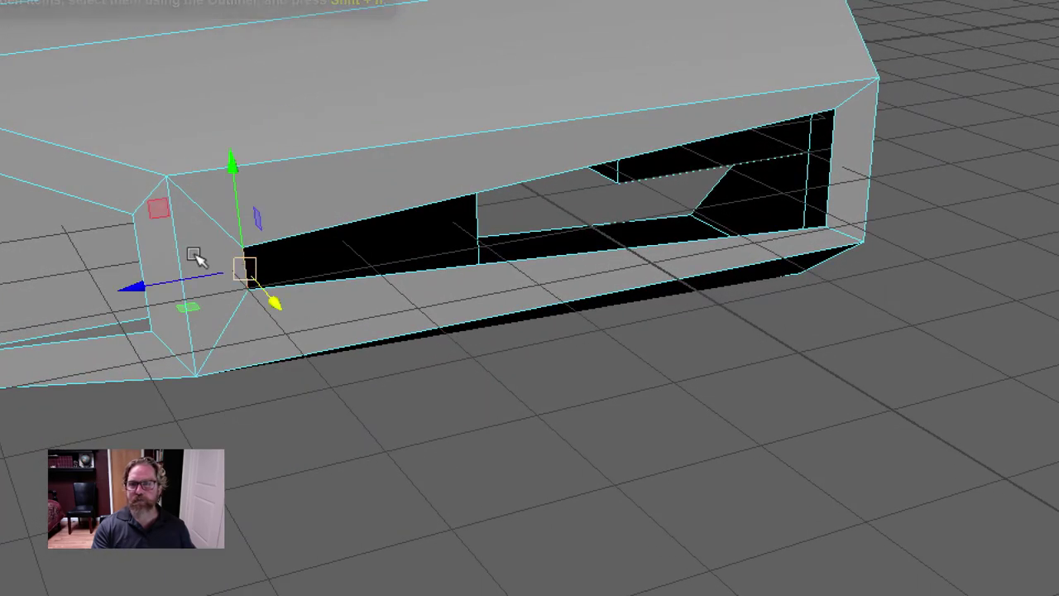
pyautogui.moveTo(233, 172); pyautogui.dragTo(215, 2)
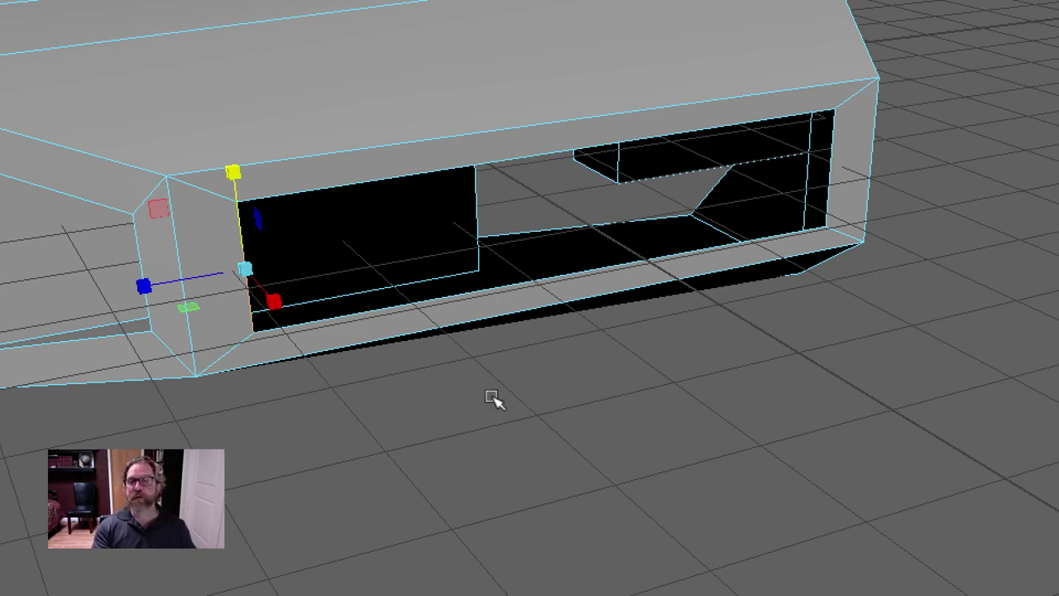
pyautogui.keyDown('alt'); pyautogui.moveTo(574, 456); pyautogui.dragTo(549, 463); pyautogui.keyUp('alt')
pyautogui.hotkey('ctrl', 'z')
pyautogui.keyDown('alt'); pyautogui.moveTo(357, 446); pyautogui.dragTo(462, 456); pyautogui.keyUp('alt')
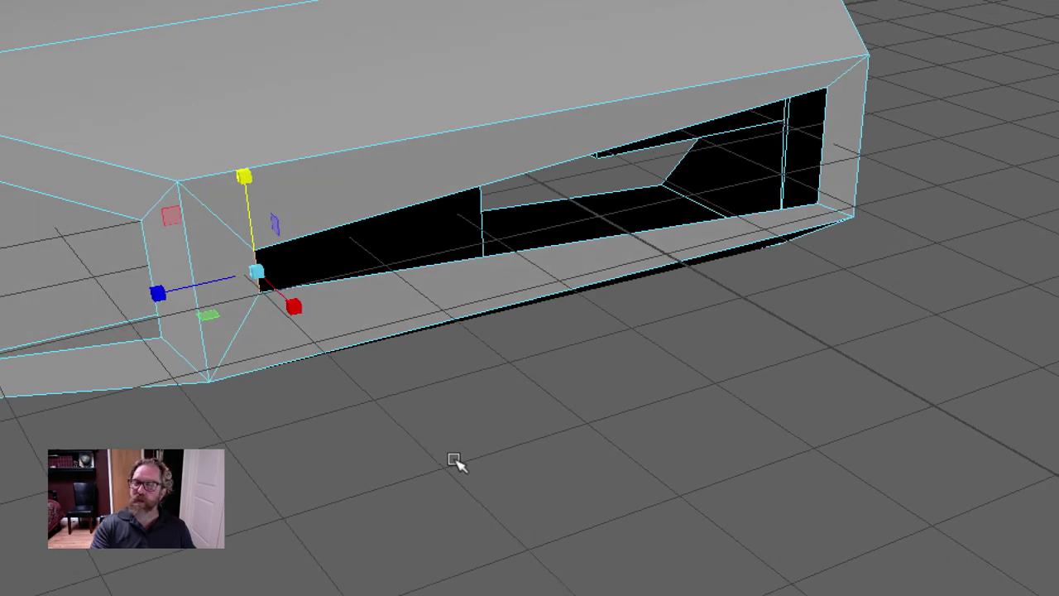
# Select the upper corner vertex at the narrow end of the hull's side slot, ready for moving
pyautogui.press('w')
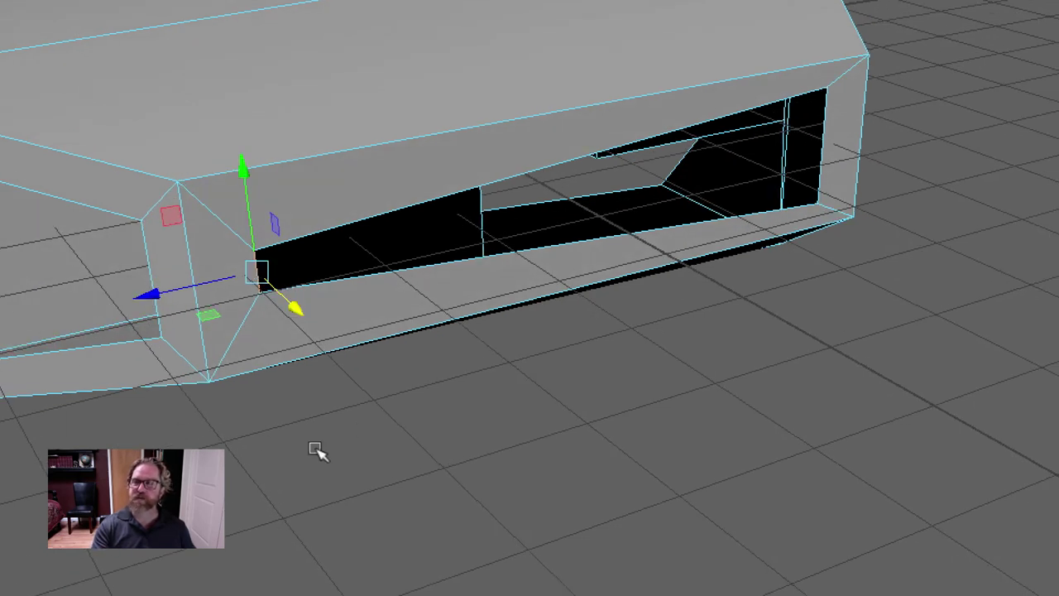
pyautogui.keyDown('alt'); pyautogui.moveTo(513, 509); pyautogui.dragTo(695, 521, button='right'); pyautogui.keyUp('alt')
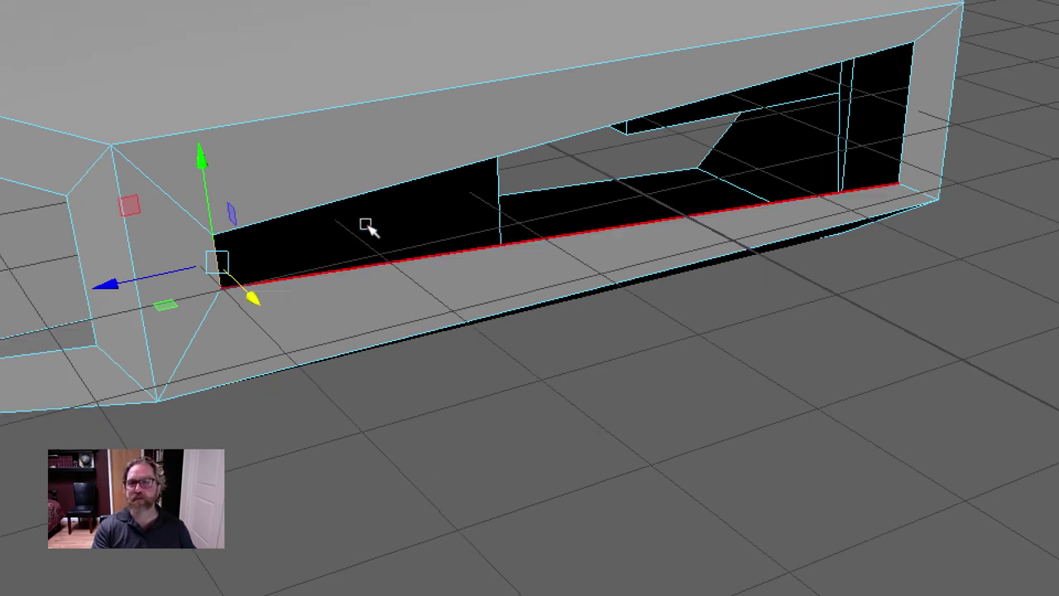
pyautogui.rightClick(365, 162)
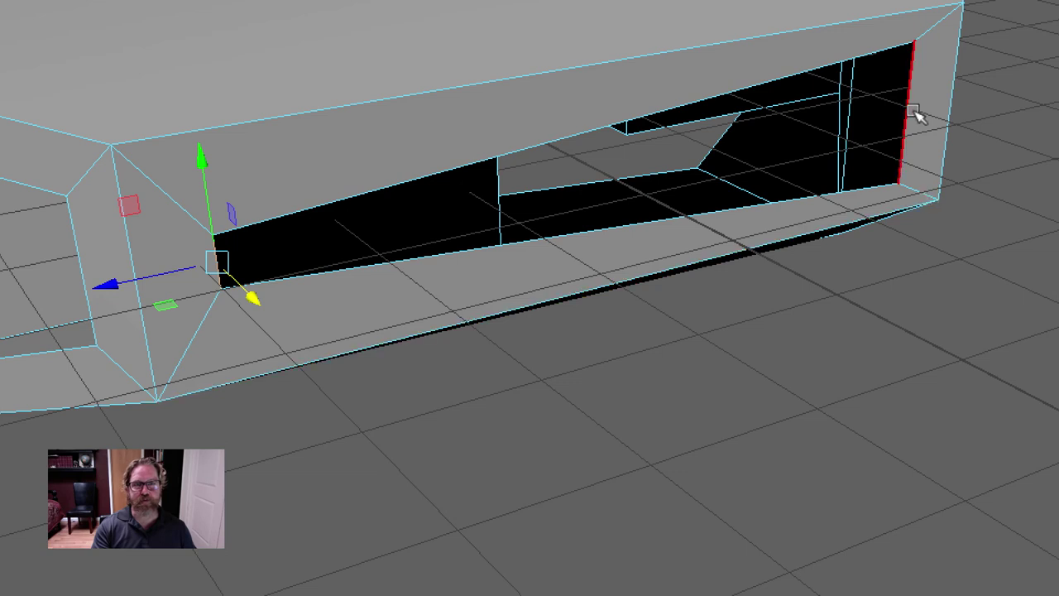
pyautogui.moveTo(281, 170); pyautogui.dragTo(205, 168, button='right')
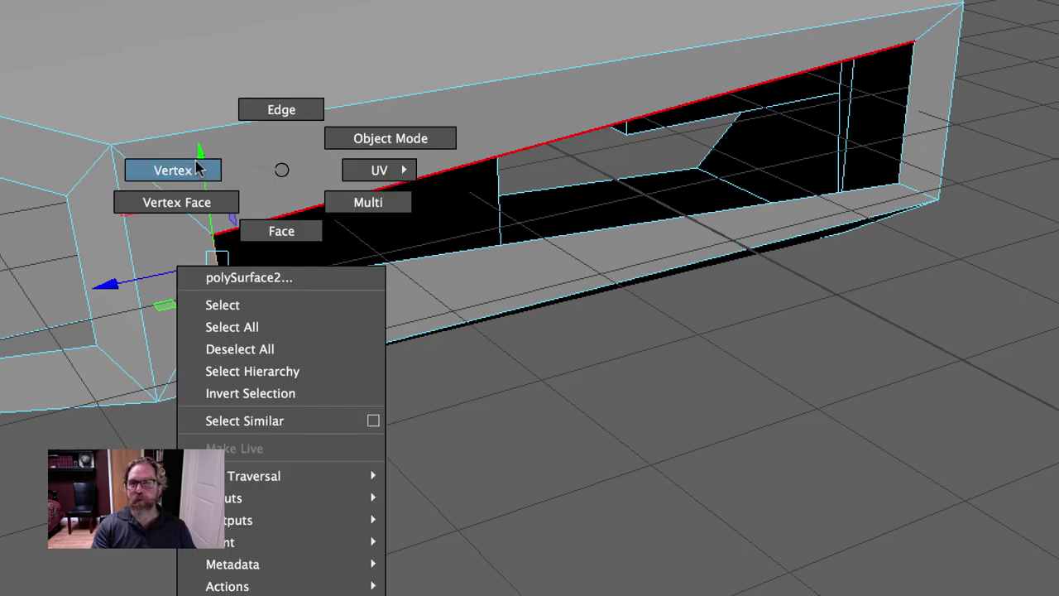
pyautogui.click(214, 237)
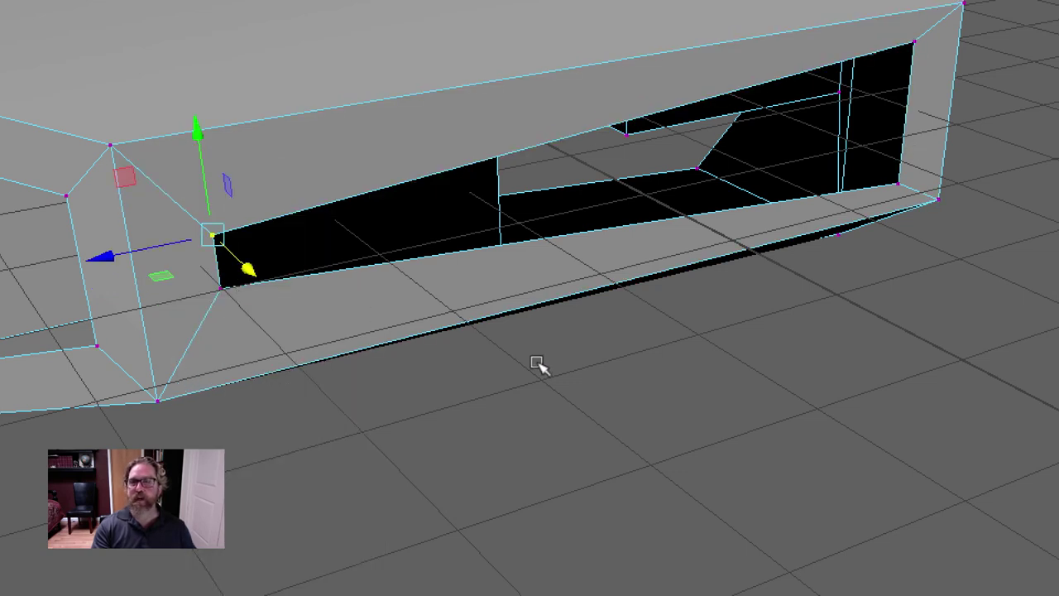
pyautogui.click(213, 237)
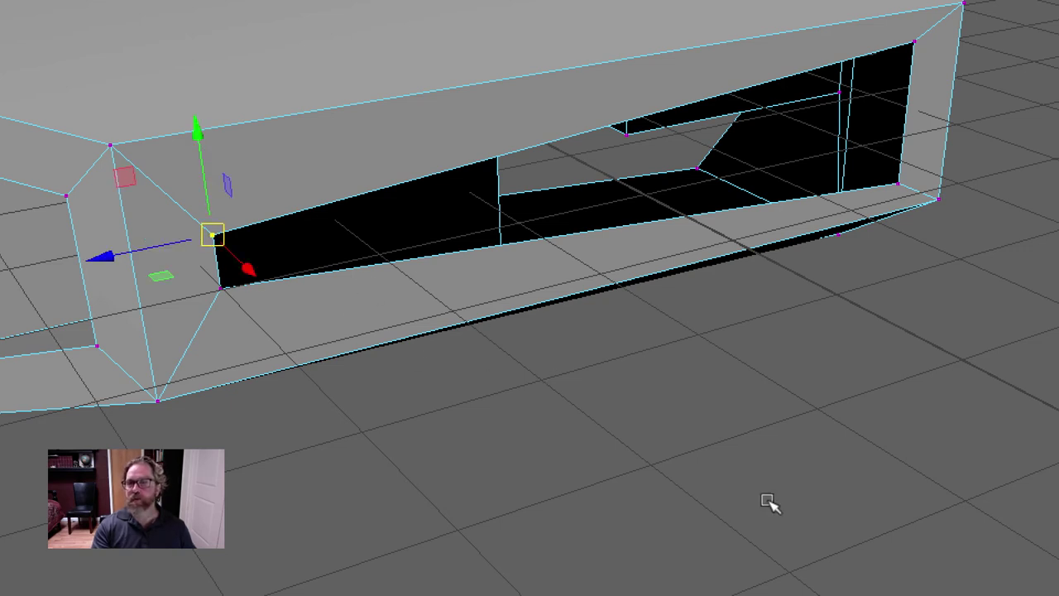
# Try snapping the selected corner vertex freely onto the slot's opposite upper corner, and undo it
pyautogui.keyDown('alt'); pyautogui.moveTo(744, 494); pyautogui.dragTo(747, 537); pyautogui.keyUp('alt')
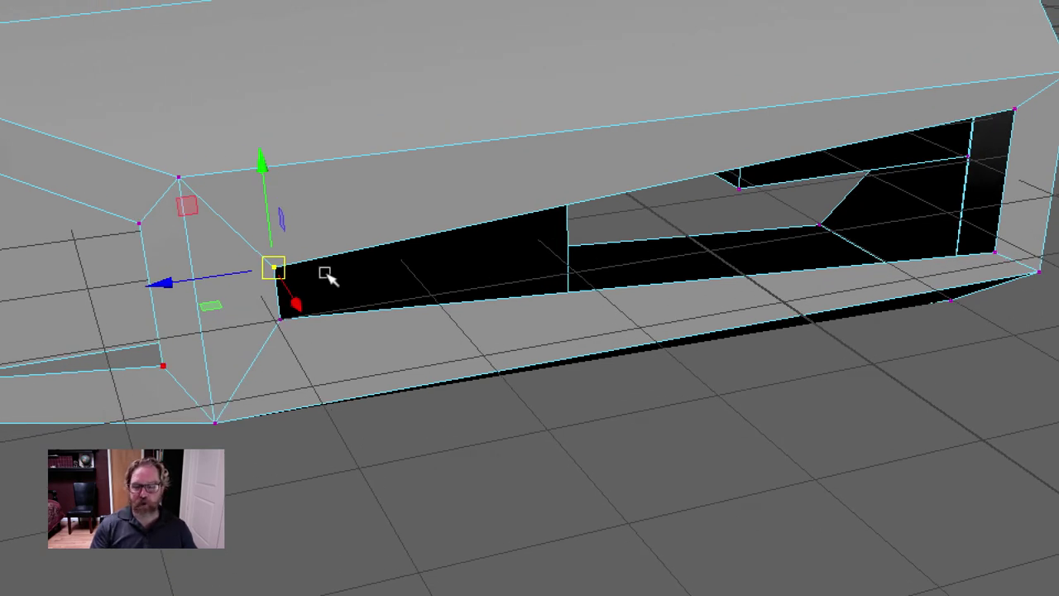
pyautogui.press('v')
pyautogui.middleClick(1028, 120)
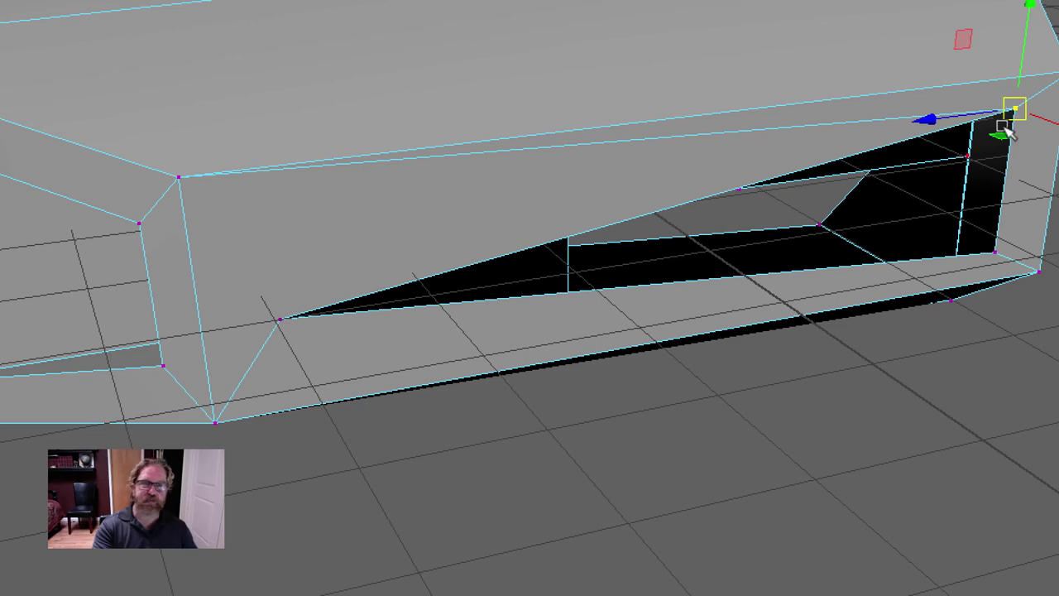
pyautogui.hotkey('ctrl', 'z')
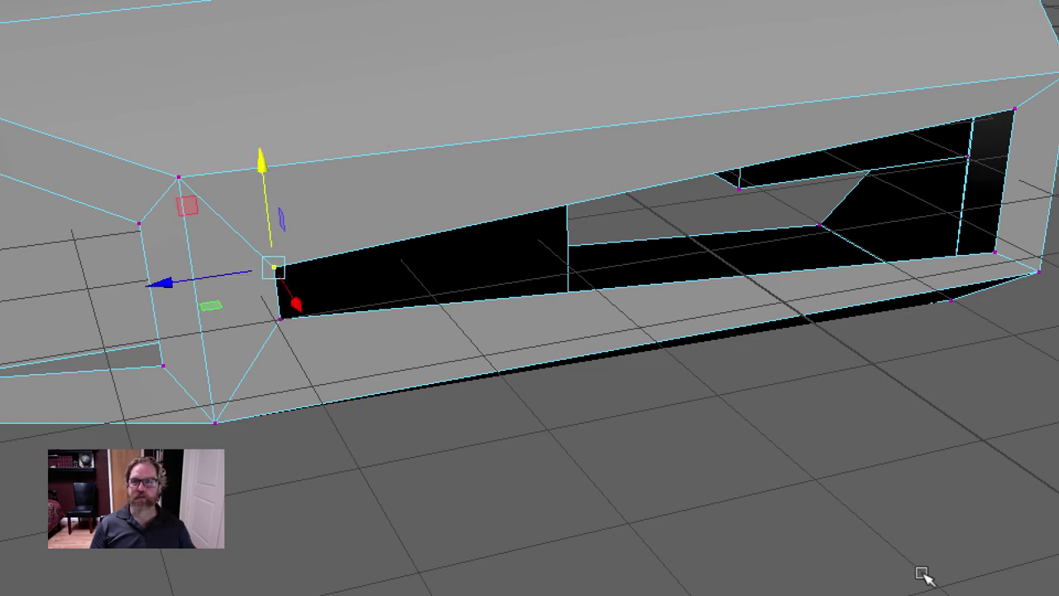
# Snap the narrow end's upper and lower corner vertices, along Y only, to the heights of the slot's opposite corners
pyautogui.press('v')
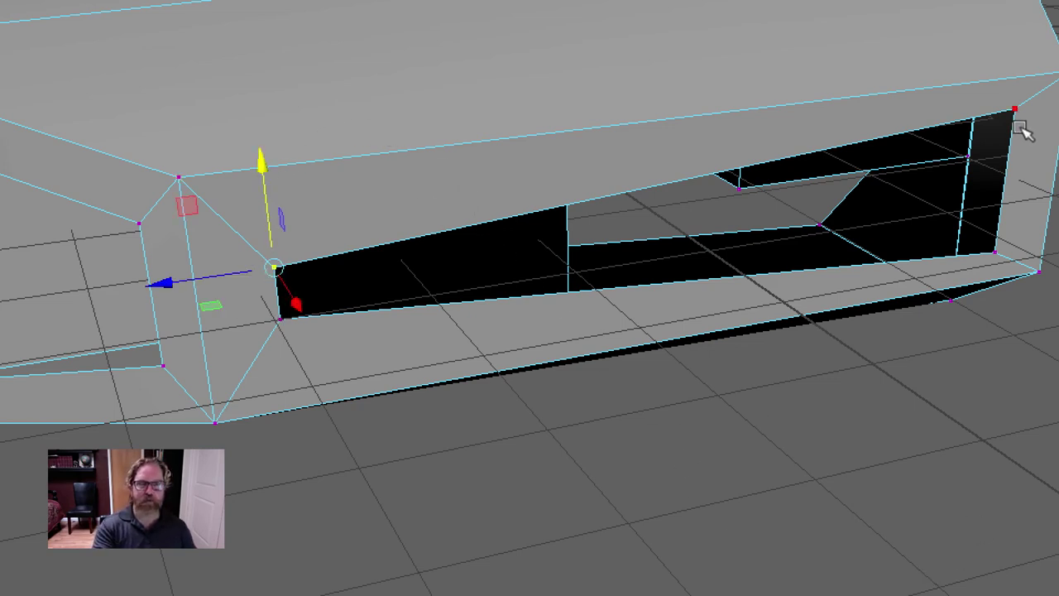
pyautogui.moveTo(1034, 135); pyautogui.dragTo(1023, 107, button='middle')
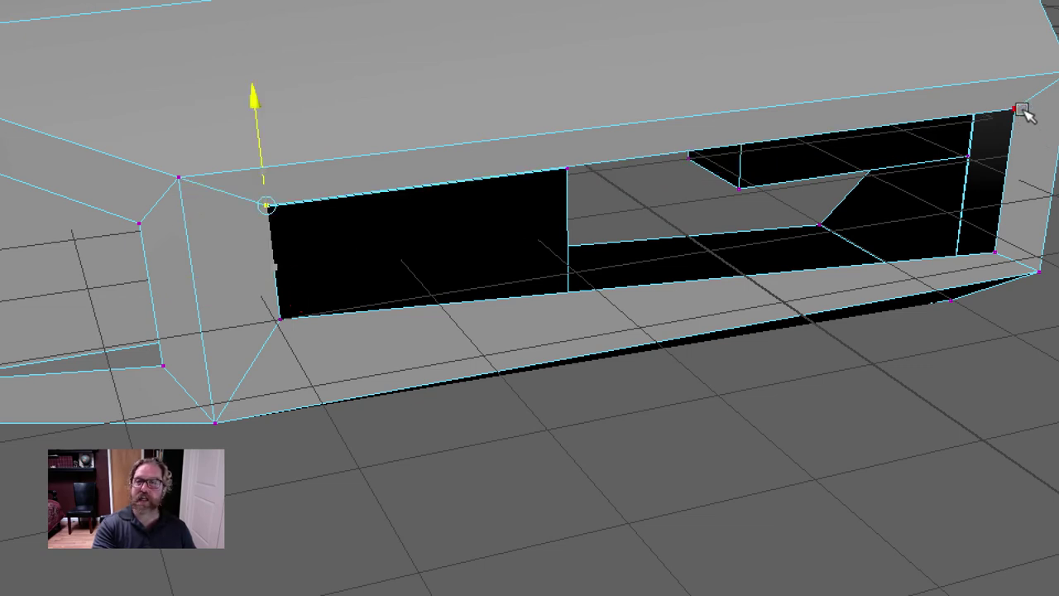
pyautogui.click(280, 319)
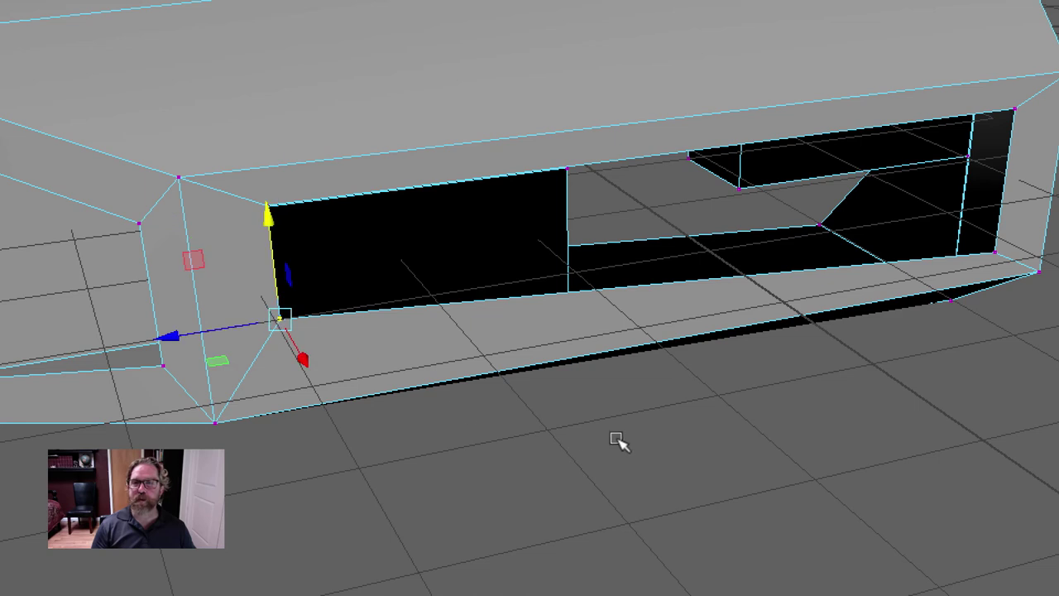
pyautogui.click(278, 214)
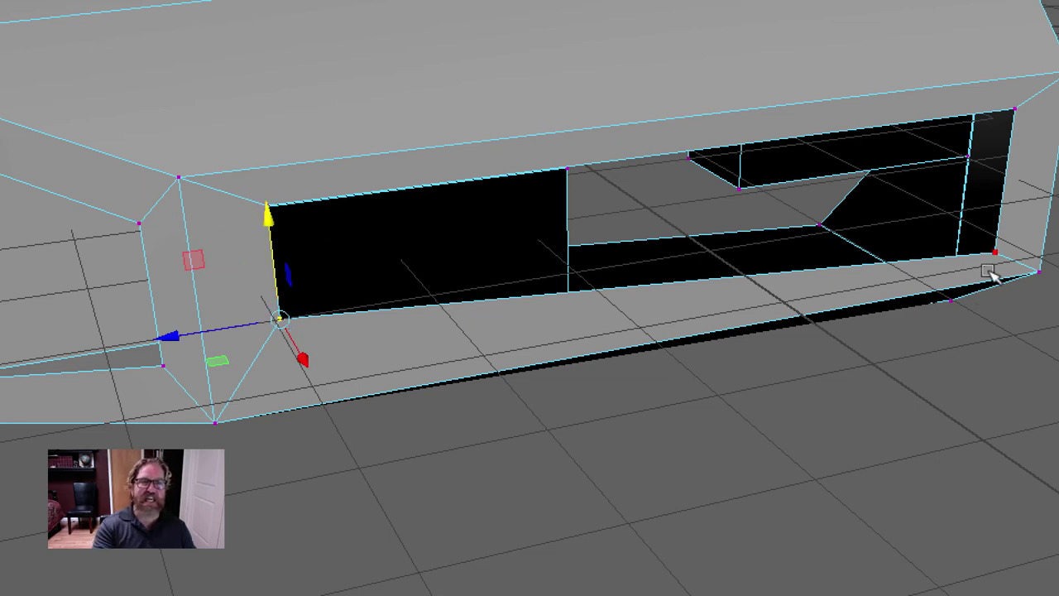
pyautogui.moveTo(988, 272); pyautogui.dragTo(995, 258, button='middle')
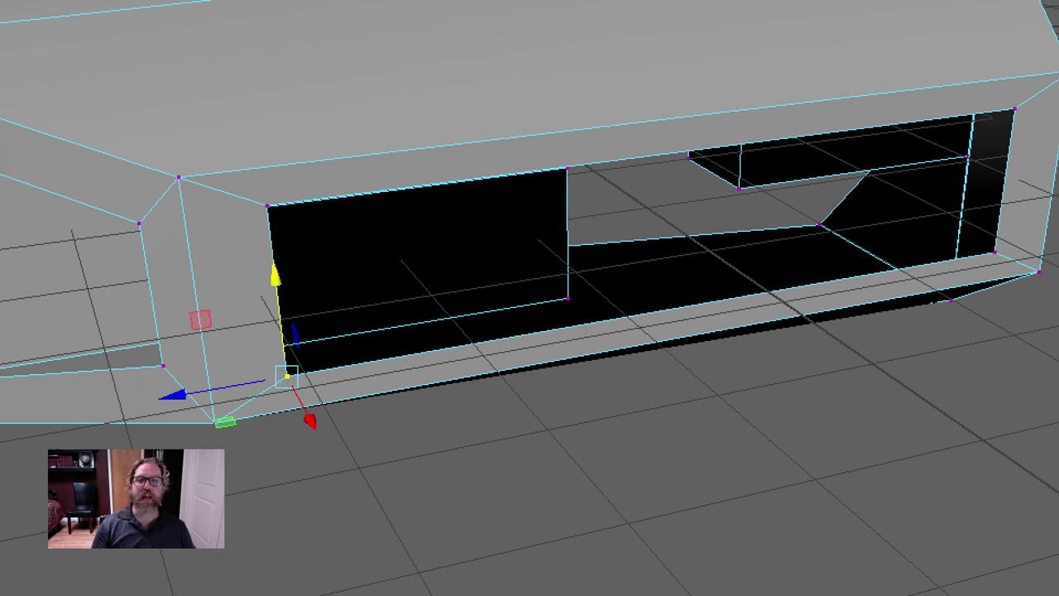
pyautogui.keyDown('alt'); pyautogui.moveTo(803, 430); pyautogui.dragTo(845, 431); pyautogui.keyUp('alt')
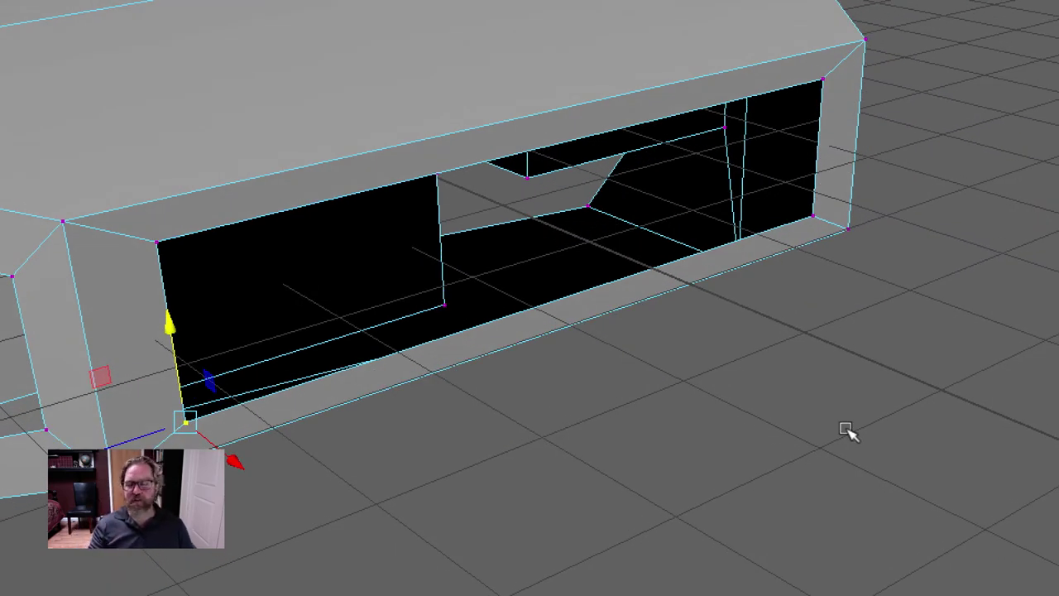
pyautogui.press('v')
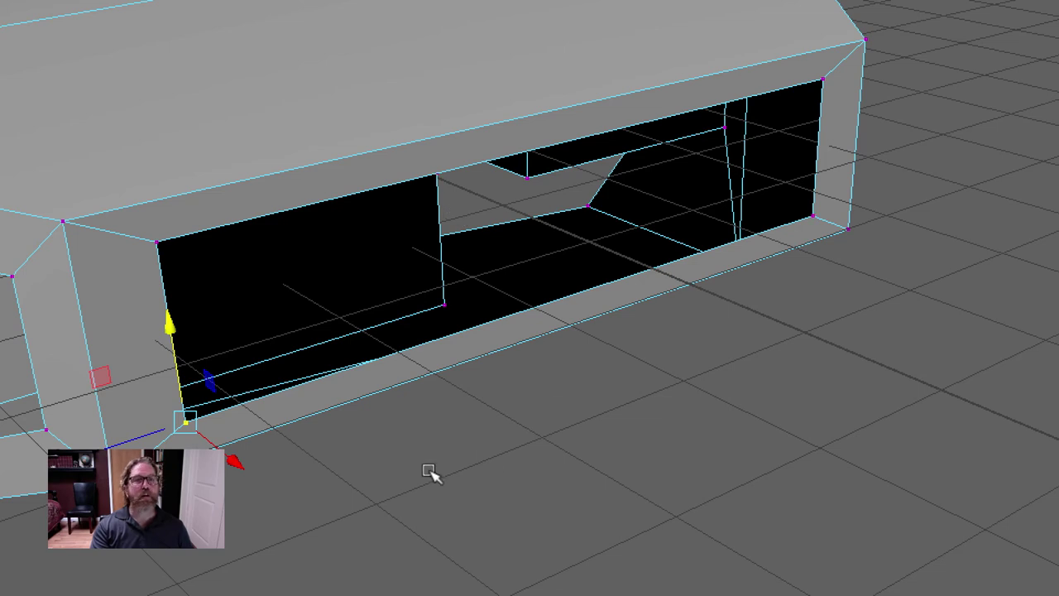
# Try scaling the slot's adjusted short vertical edge along Y and return to object mode
pyautogui.moveTo(170, 288); pyautogui.dragTo(172, 232, button='right')
pyautogui.click(166, 289)
pyautogui.press('r')
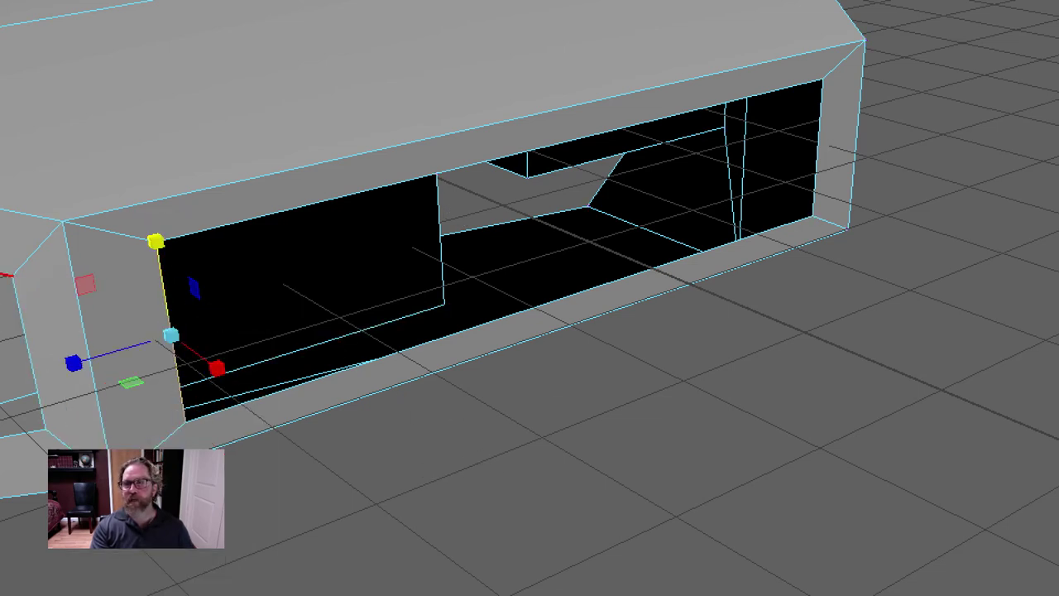
pyautogui.moveTo(152, 238); pyautogui.dragTo(175, 270)
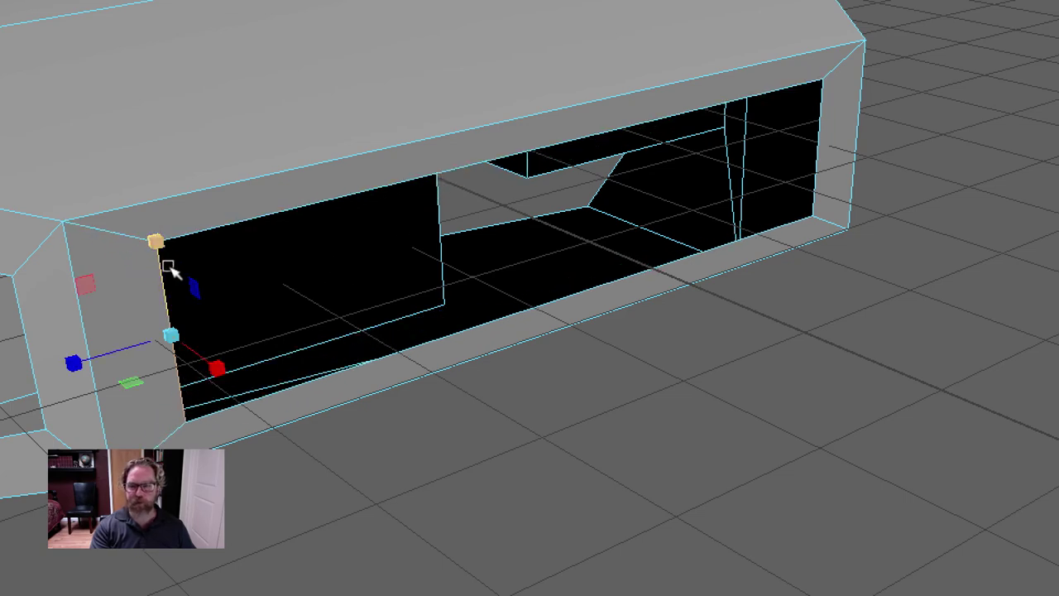
pyautogui.moveTo(311, 168); pyautogui.dragTo(530, 192, button='right')
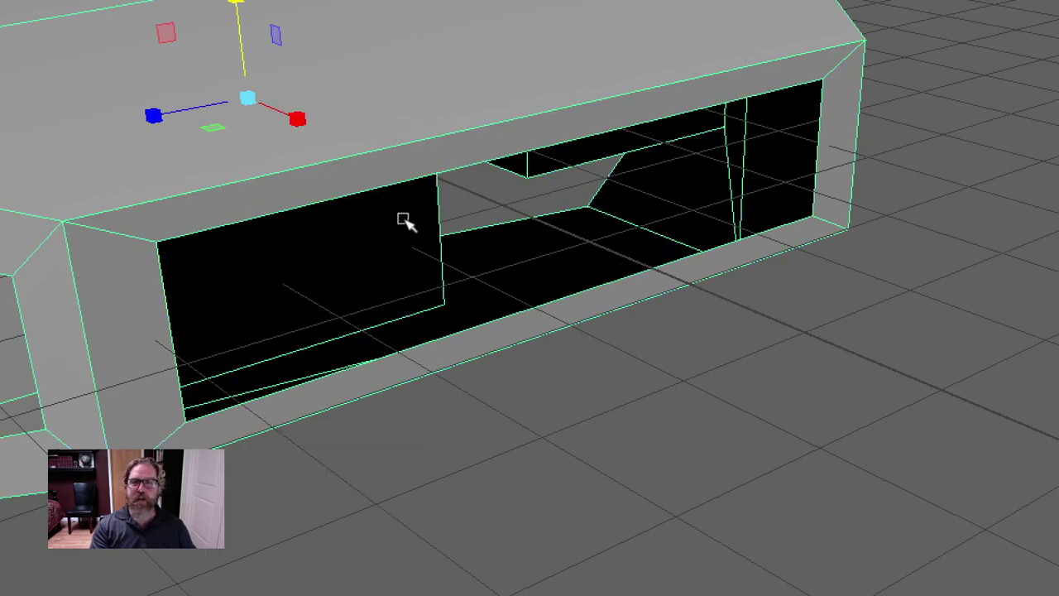
# Select the loop of four border edges around the hull's side slot
pyautogui.moveTo(374, 192); pyautogui.dragTo(361, 128, button='right')
pyautogui.click(309, 182)
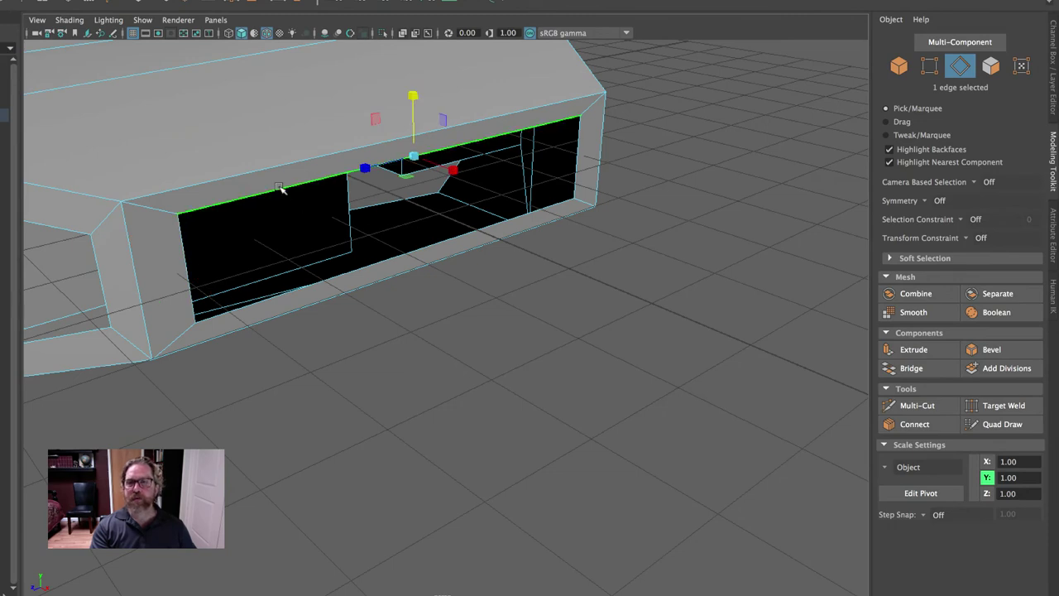
pyautogui.doubleClick(281, 189)
pyautogui.keyDown('alt'); pyautogui.moveTo(444, 392); pyautogui.dragTo(603, 434); pyautogui.keyUp('alt')
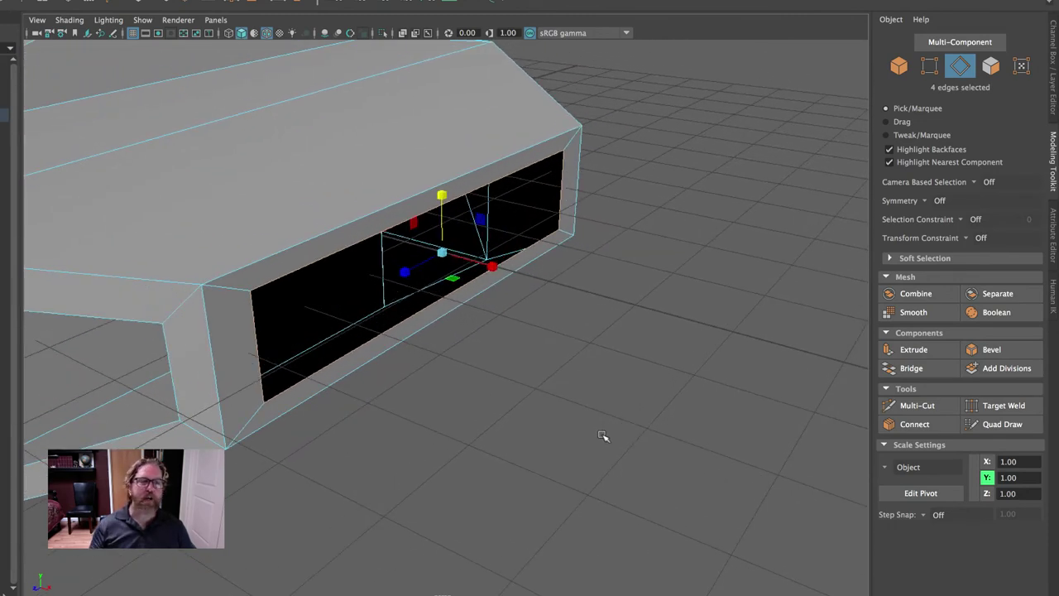
# Form a raised frame around the slot by extruding its border outward 0.849, inward by scaling, and back with Local Translate Z -0.622
pyautogui.click(918, 350)
pyautogui.moveTo(492, 312); pyautogui.dragTo(545, 330)
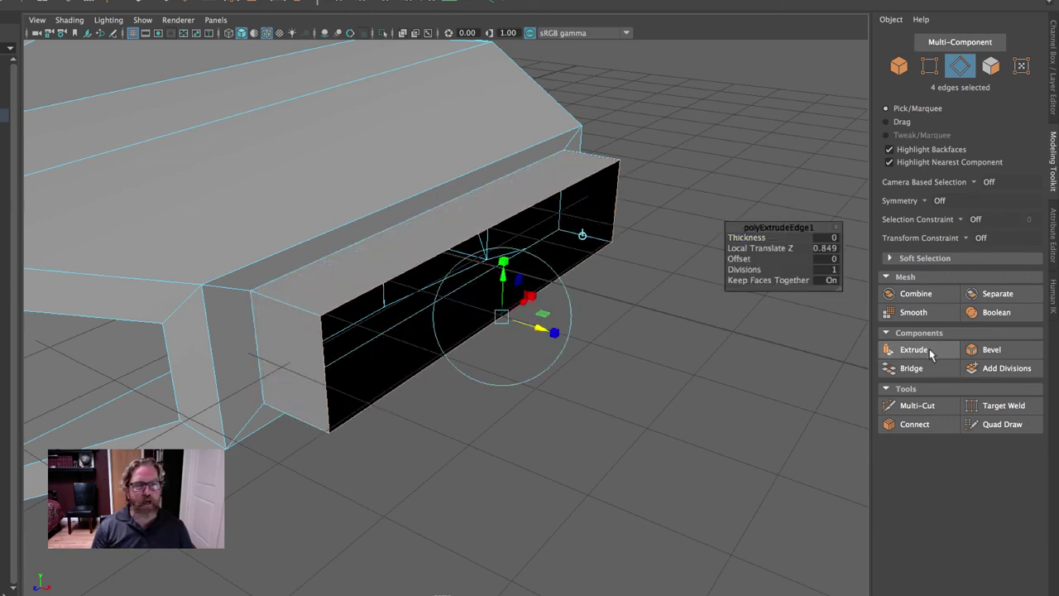
pyautogui.click(910, 350)
pyautogui.click(500, 367)
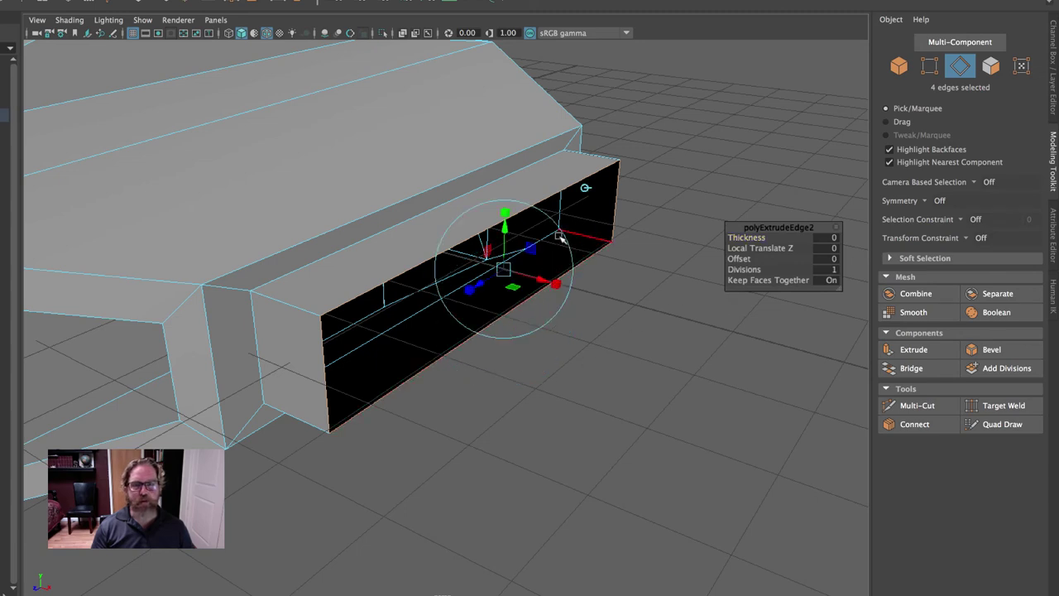
pyautogui.moveTo(504, 212); pyautogui.dragTo(507, 233)
pyautogui.moveTo(469, 288); pyautogui.dragTo(473, 284)
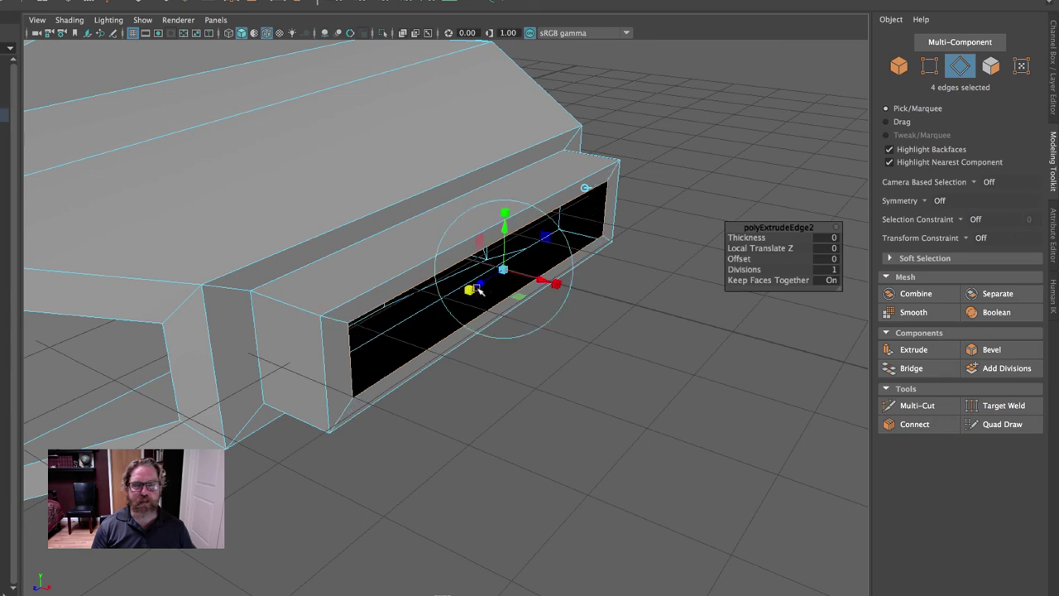
pyautogui.click(928, 356)
pyautogui.moveTo(538, 307); pyautogui.dragTo(494, 297)
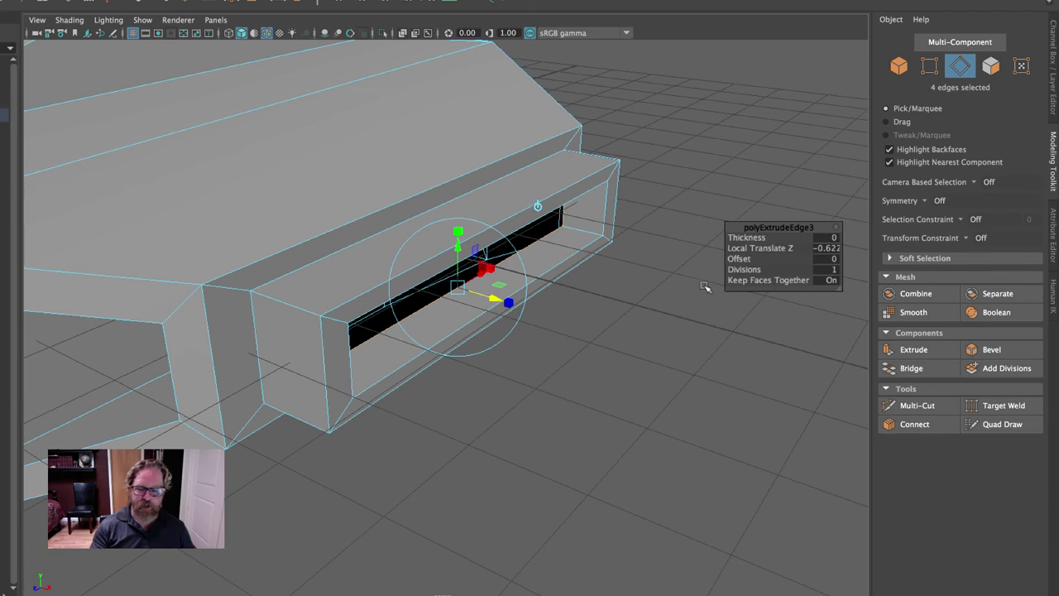
# Undo the slot frame's extrusions back to the flat opening
pyautogui.hotkey('ctrl', 'z')
pyautogui.hotkey('ctrl', 'z')
pyautogui.hotkey('ctrl', 'z')
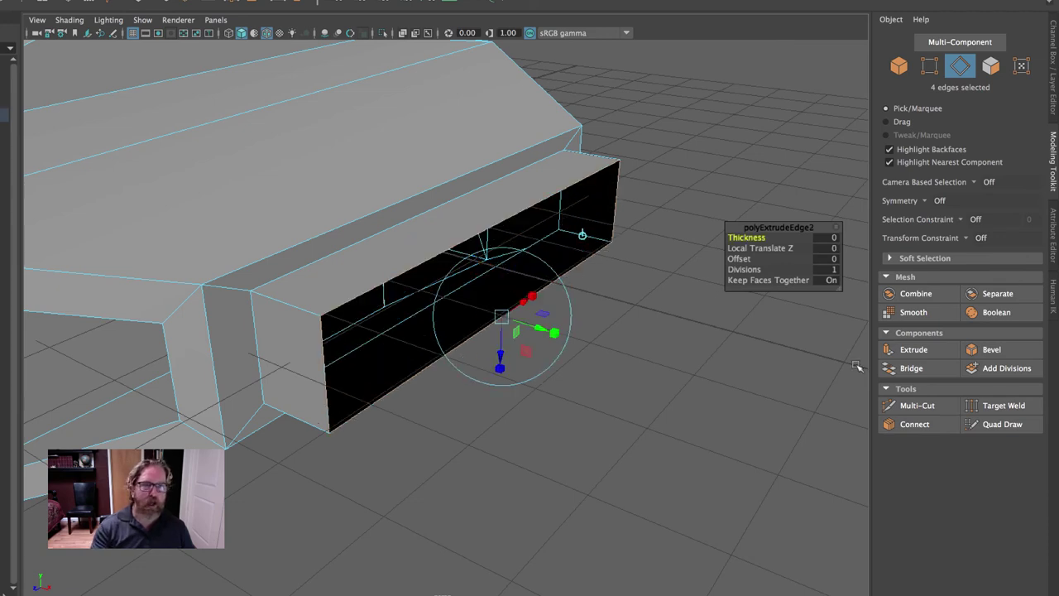
pyautogui.hotkey('ctrl', 'z')
pyautogui.hotkey('ctrl', 'z')
pyautogui.hotkey('ctrl', 'z')
pyautogui.hotkey('ctrl', 'z')
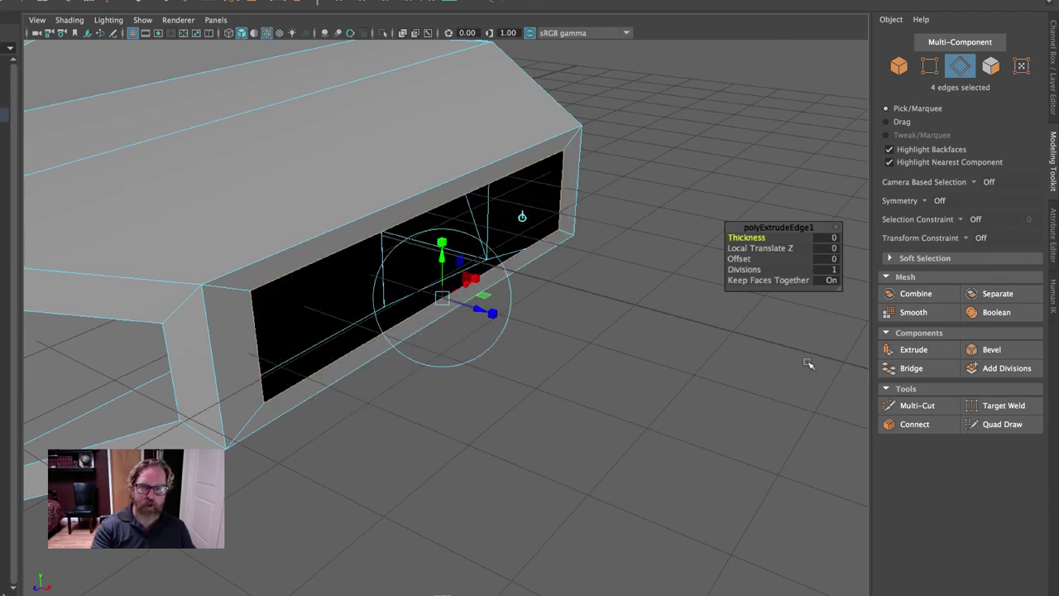
# Select the slot's four border edges again and extrude them straight outward from the hull
pyautogui.moveTo(347, 250); pyautogui.dragTo(343, 212, button='right')
pyautogui.doubleClick(339, 254)
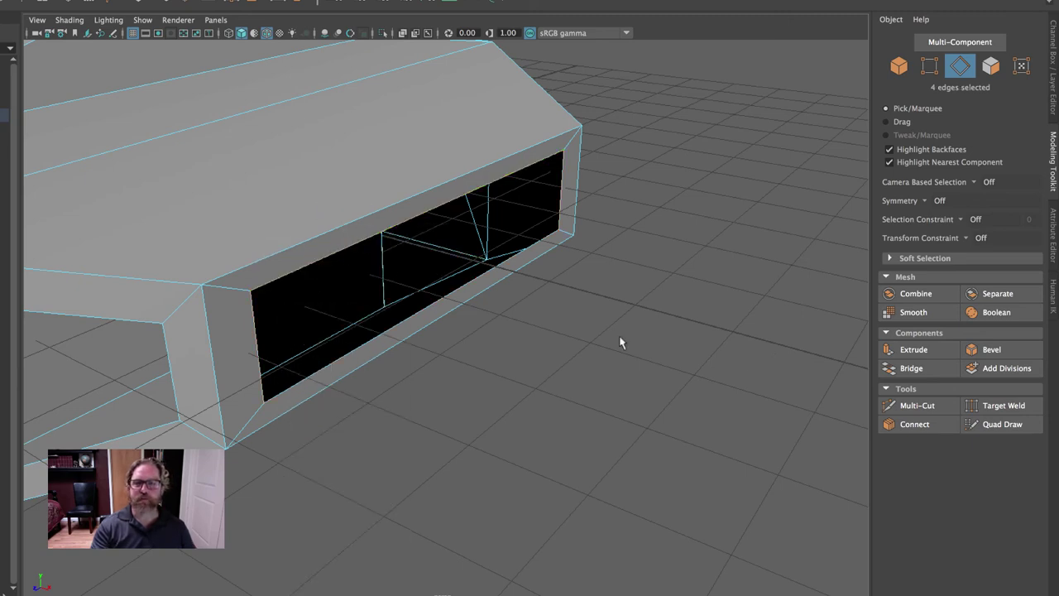
pyautogui.click(913, 349)
pyautogui.moveTo(477, 309); pyautogui.dragTo(544, 328)
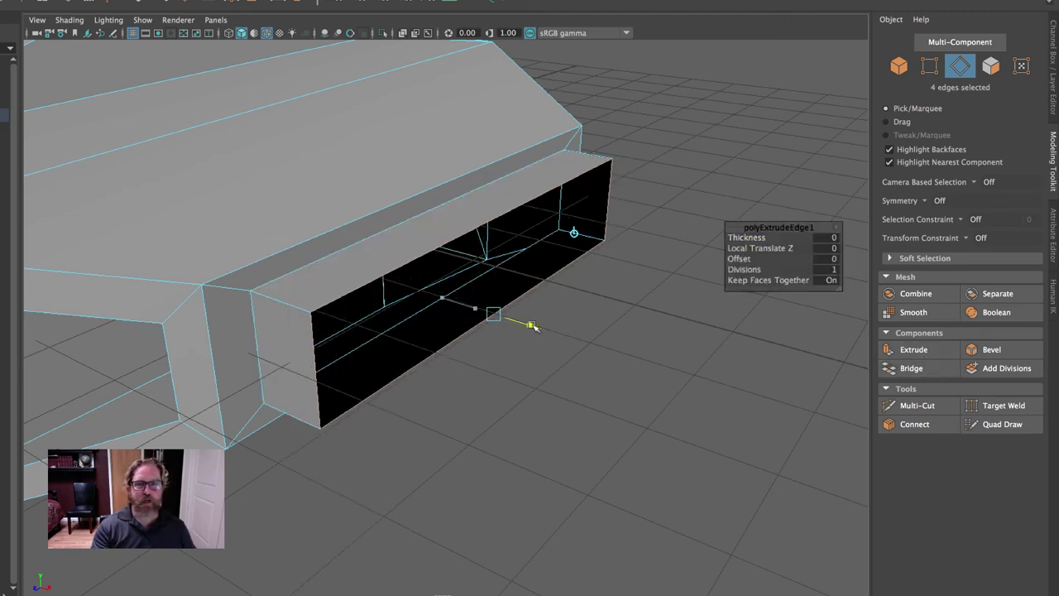
# Try extruding the slot's outer border again and scaling it inward, and undo back to the flat opening
pyautogui.click(913, 349)
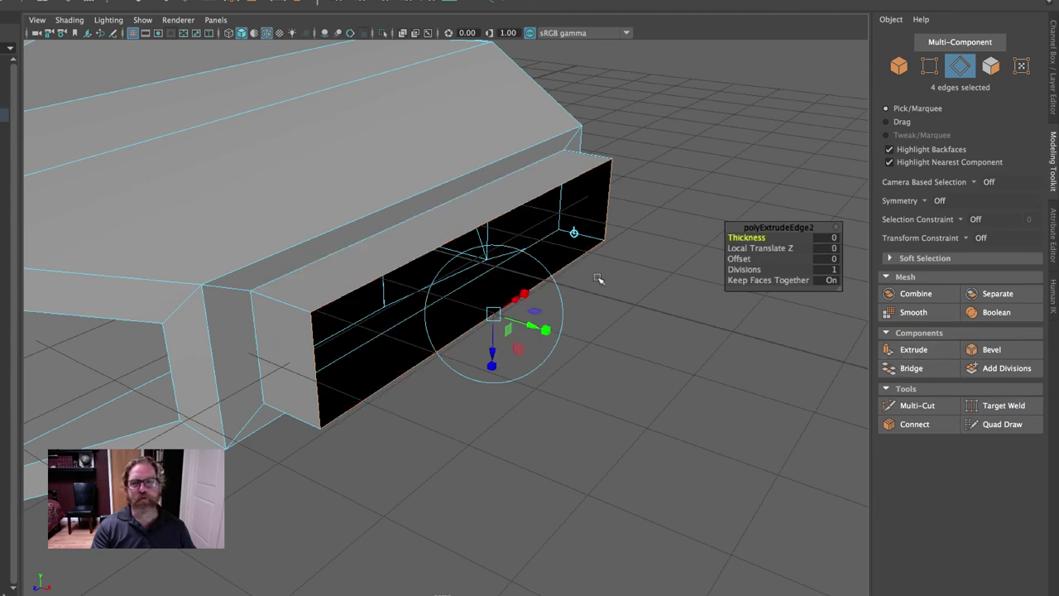
pyautogui.click(574, 232)
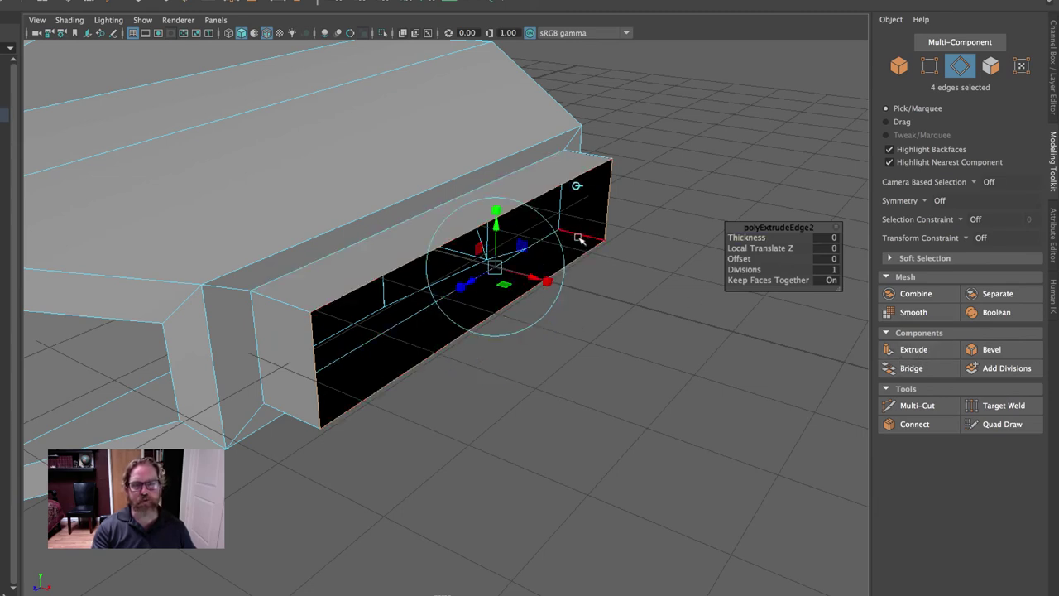
pyautogui.click(496, 209)
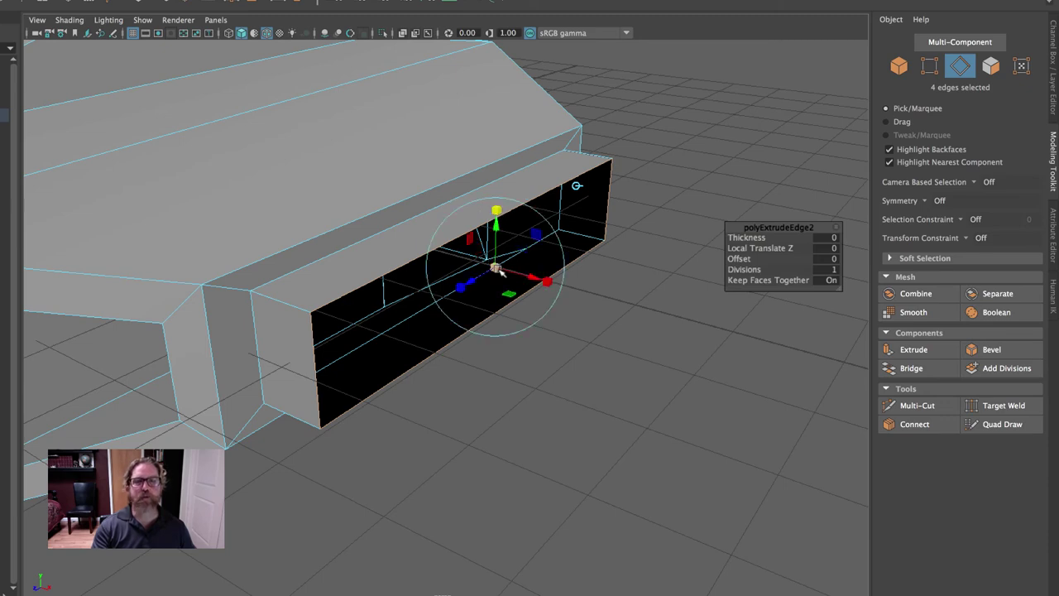
pyautogui.moveTo(497, 268); pyautogui.dragTo(453, 289)
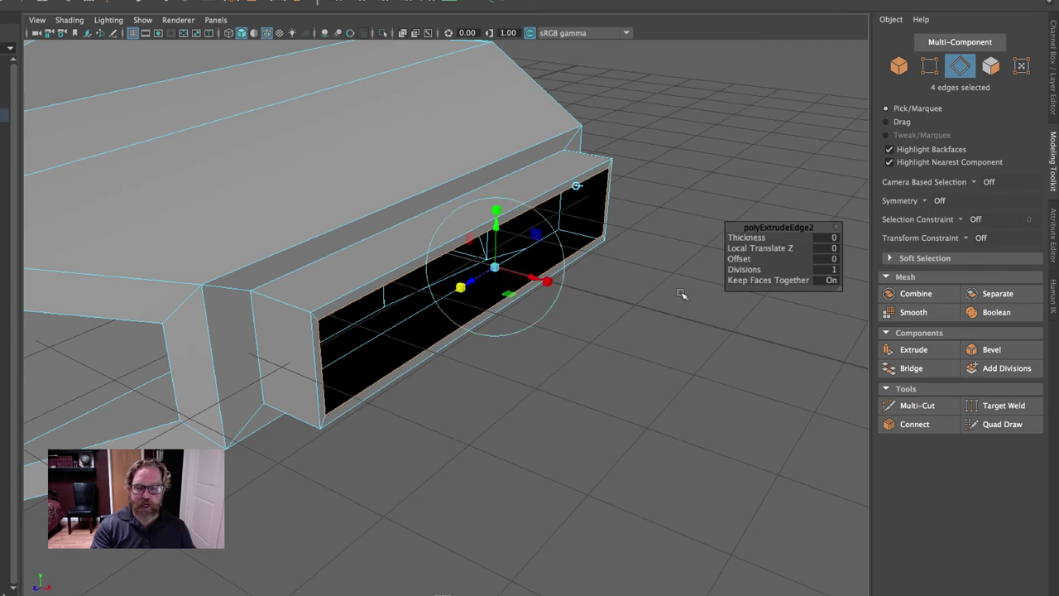
pyautogui.press('z')
pyautogui.press('z')
pyautogui.press('z')
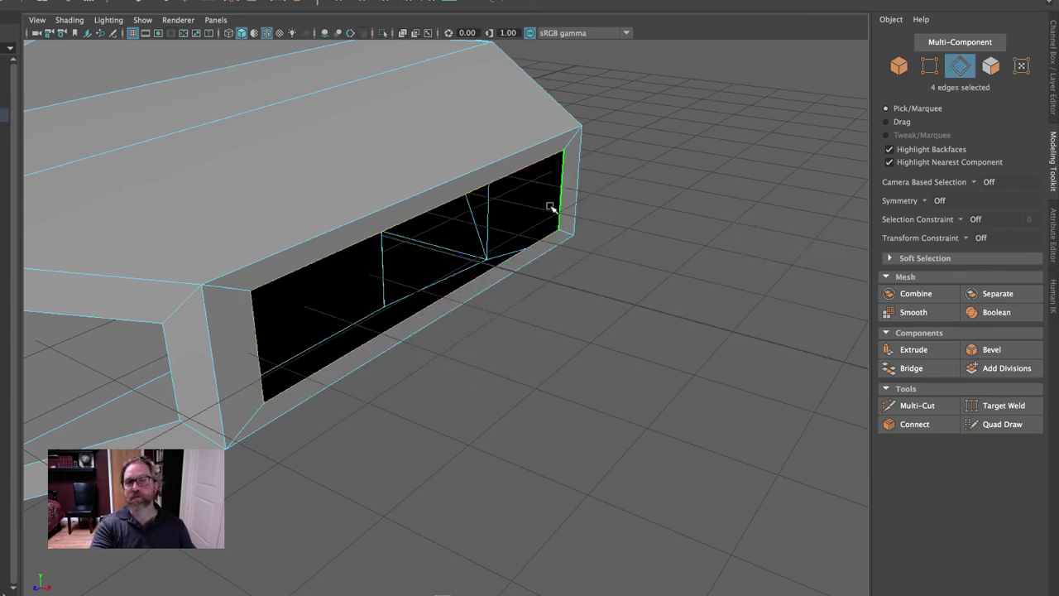
# Extrude the slot's four border edges outward from the hull, and extrude again with Offset 0.4, scaling the new loop inward into a taper
pyautogui.click(915, 349)
pyautogui.moveTo(484, 312); pyautogui.dragTo(525, 326)
pyautogui.click(915, 350)
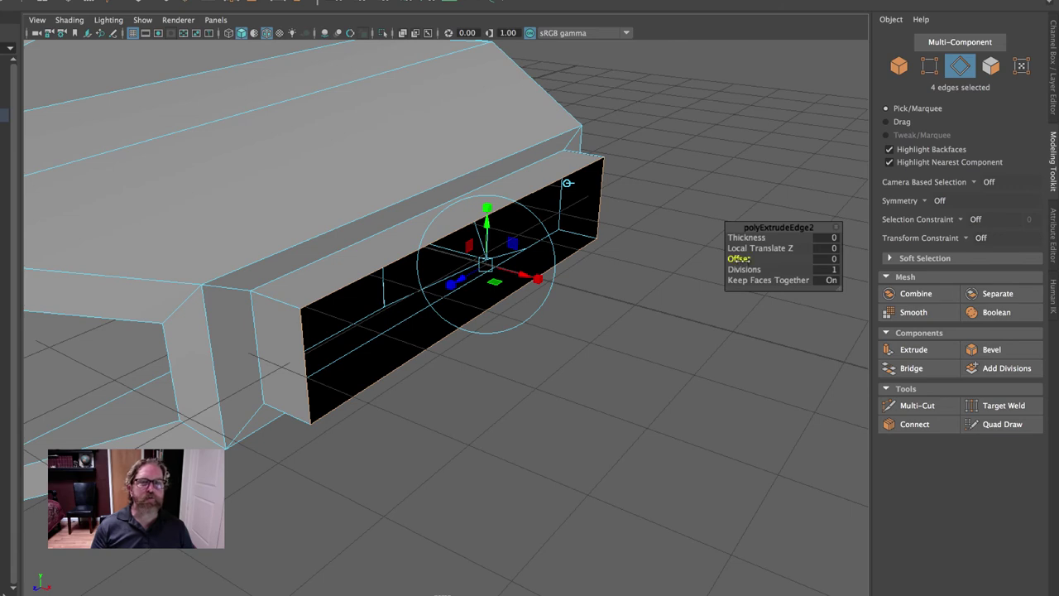
pyautogui.moveTo(738, 259); pyautogui.dragTo(750, 260)
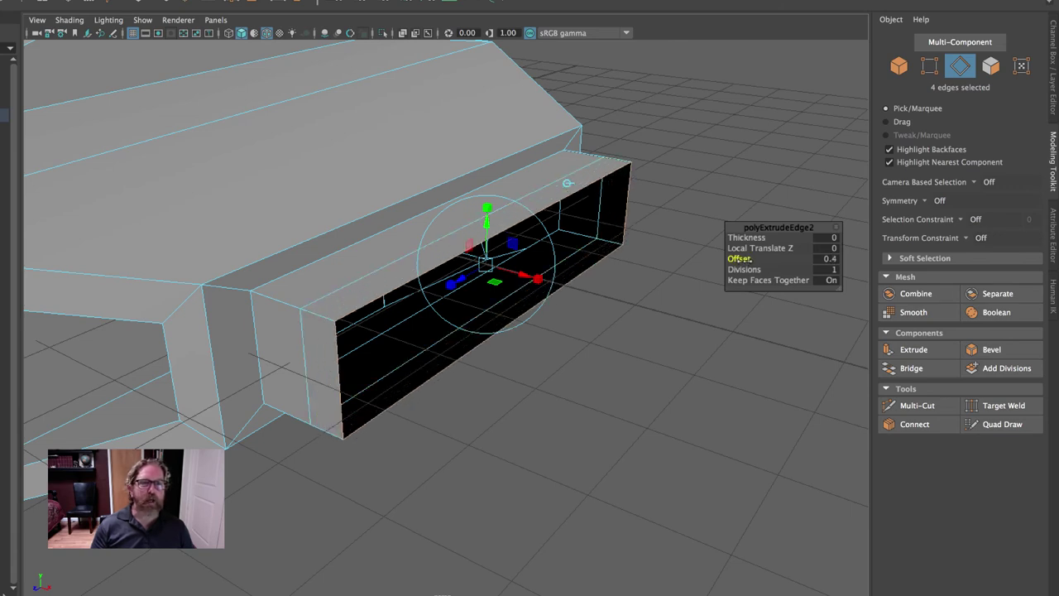
pyautogui.click(487, 207)
pyautogui.moveTo(489, 265); pyautogui.dragTo(486, 267)
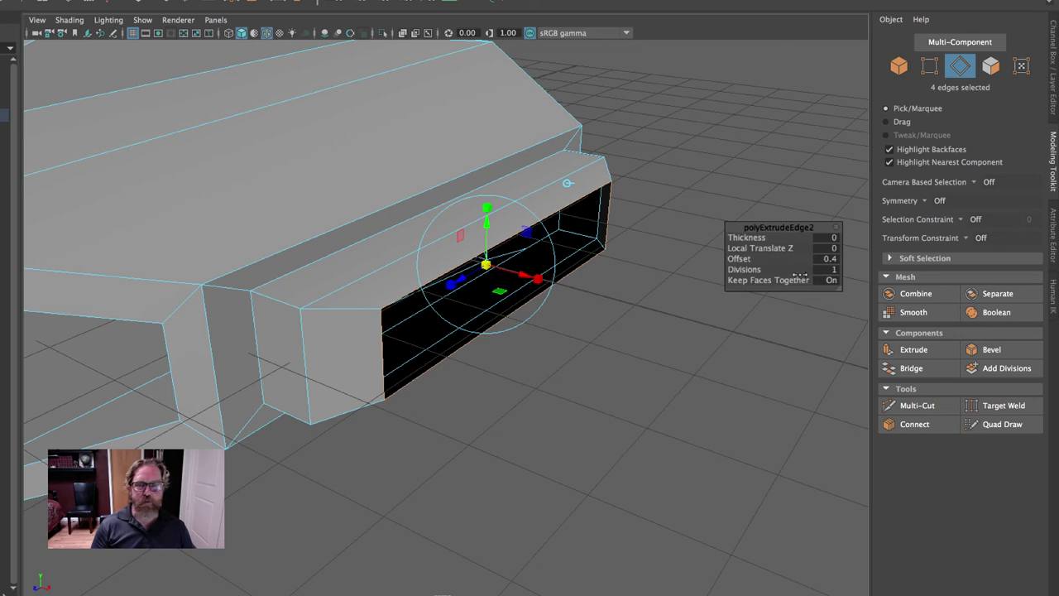
pyautogui.press('z')
pyautogui.click(488, 209)
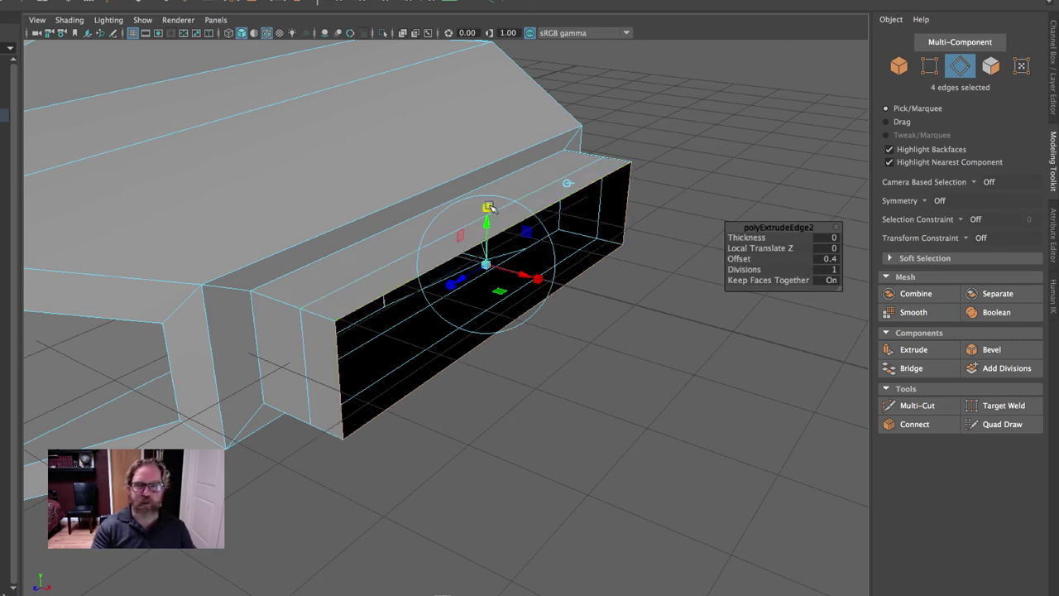
pyautogui.moveTo(487, 266); pyautogui.dragTo(494, 288)
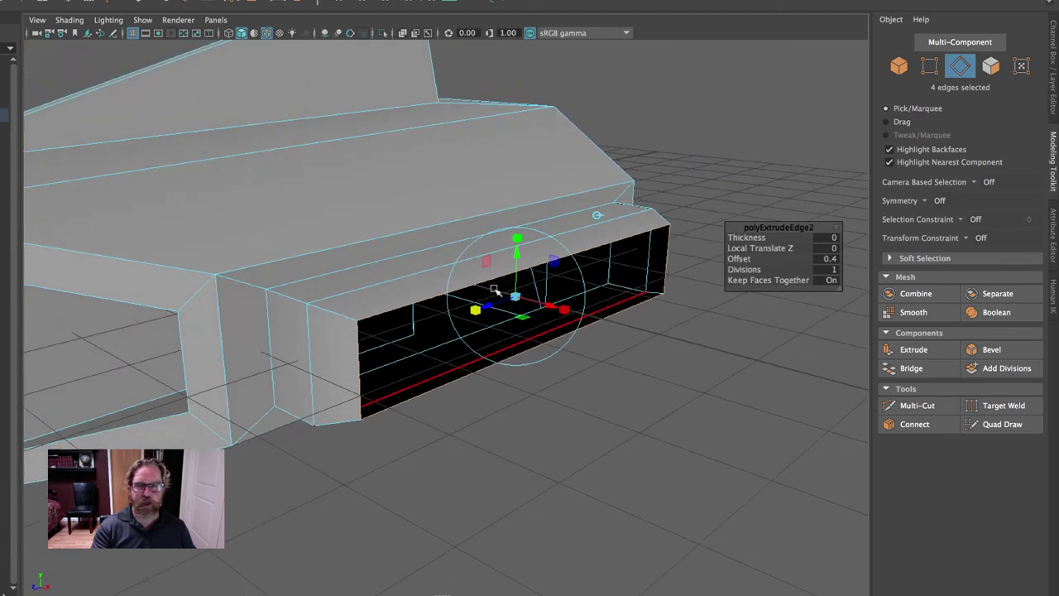
# Extrude the frame's outer border inward as a thin rim by scaling, and extrude it back into the slot with Local Translate Z -0.528
pyautogui.click(913, 349)
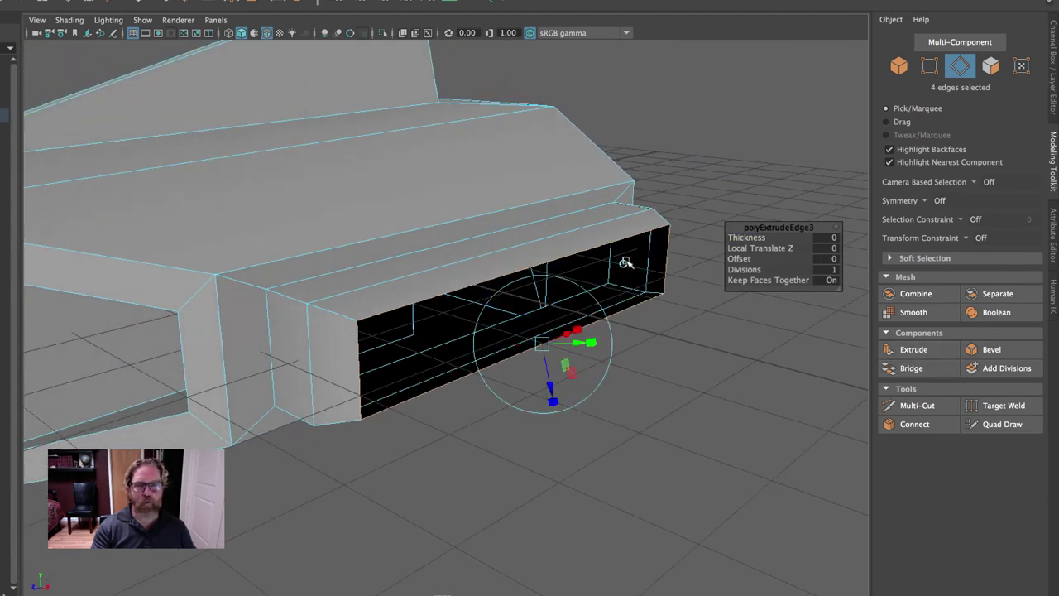
pyautogui.click(619, 281)
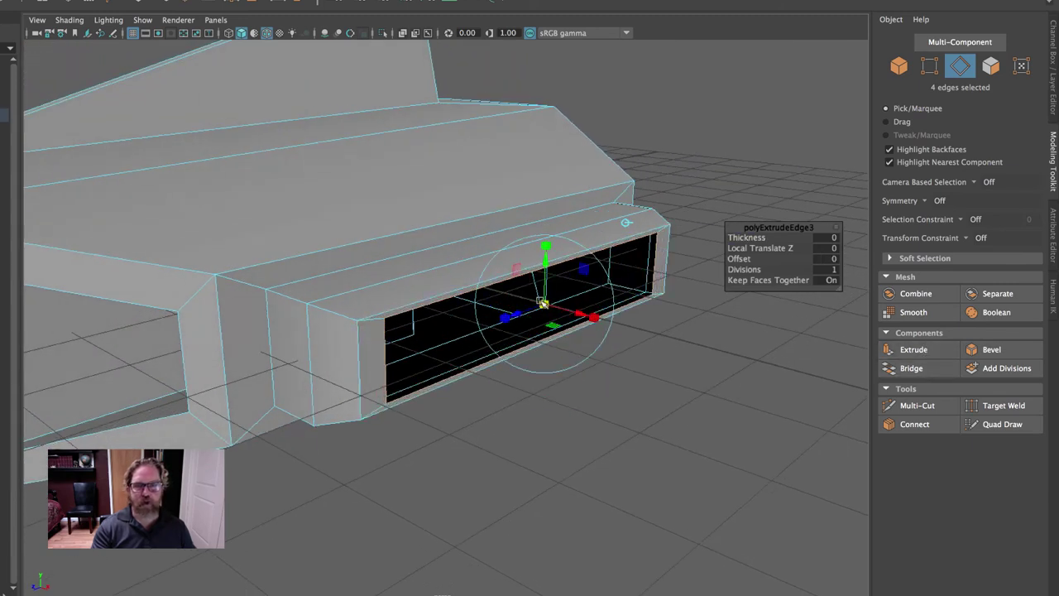
pyautogui.moveTo(510, 317); pyautogui.dragTo(504, 322)
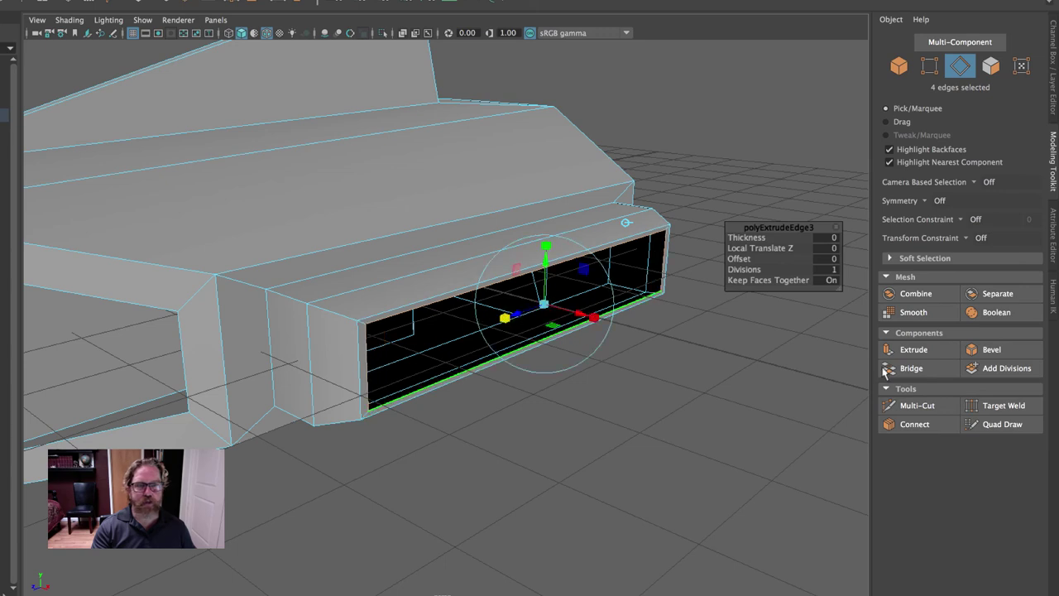
pyautogui.click(914, 350)
pyautogui.moveTo(566, 334); pyautogui.dragTo(542, 342)
# Preview the hull smoothed in object mode to examine the slot frame, and return it to the unsmoothed display
pyautogui.press('3')
pyautogui.moveTo(412, 202); pyautogui.dragTo(473, 182, button='right')
pyautogui.keyDown('alt'); pyautogui.moveTo(716, 135); pyautogui.dragTo(462, 174); pyautogui.keyUp('alt')
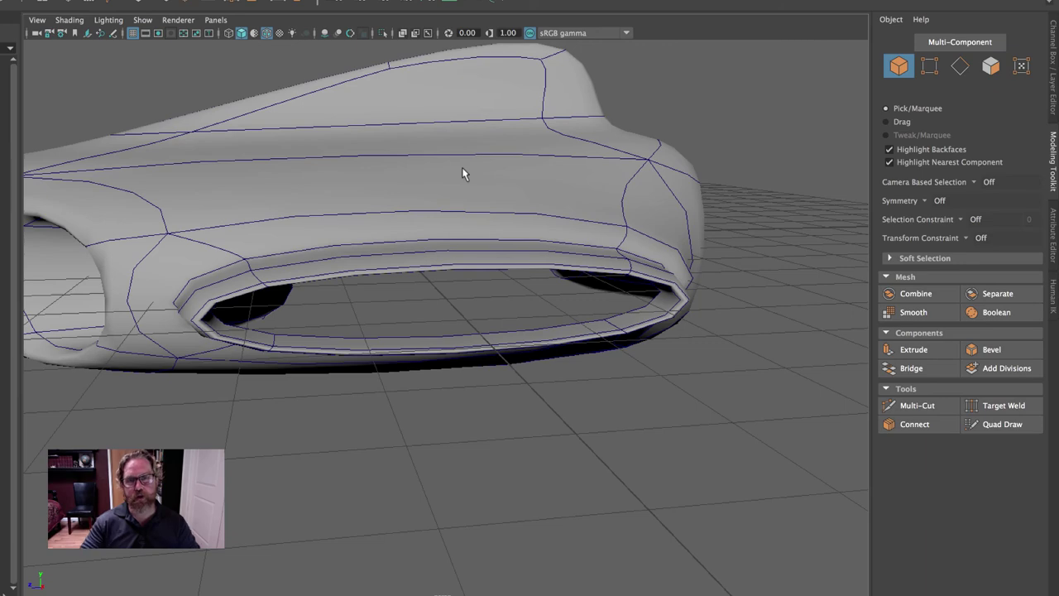
pyautogui.click(461, 172)
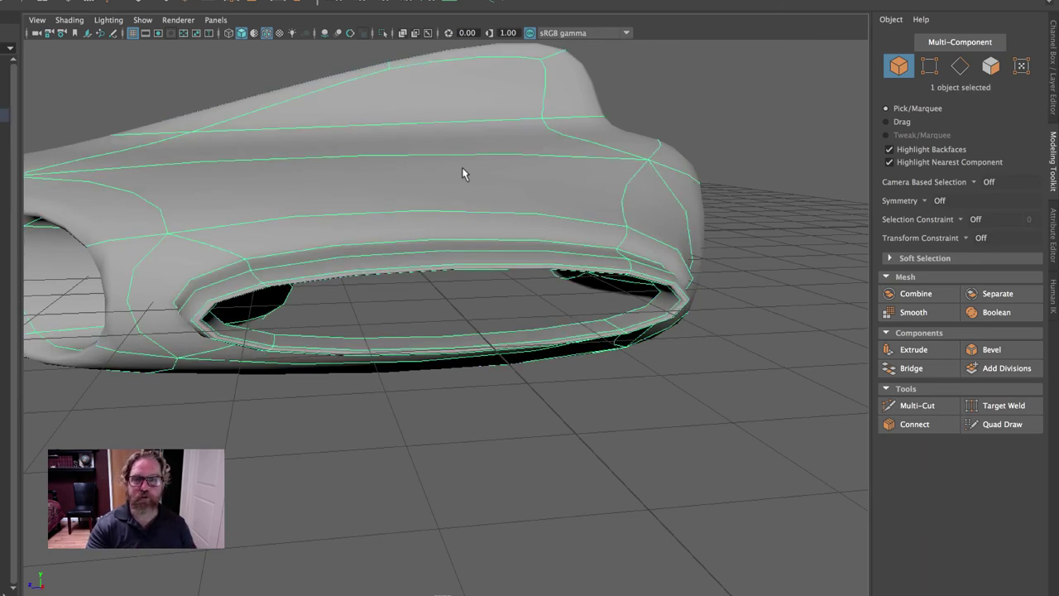
pyautogui.press('1')
pyautogui.keyDown('alt'); pyautogui.moveTo(759, 312); pyautogui.dragTo(478, 284, button='right'); pyautogui.keyUp('alt')
pyautogui.keyDown('alt'); pyautogui.moveTo(477, 284); pyautogui.dragTo(529, 329); pyautogui.keyUp('alt')
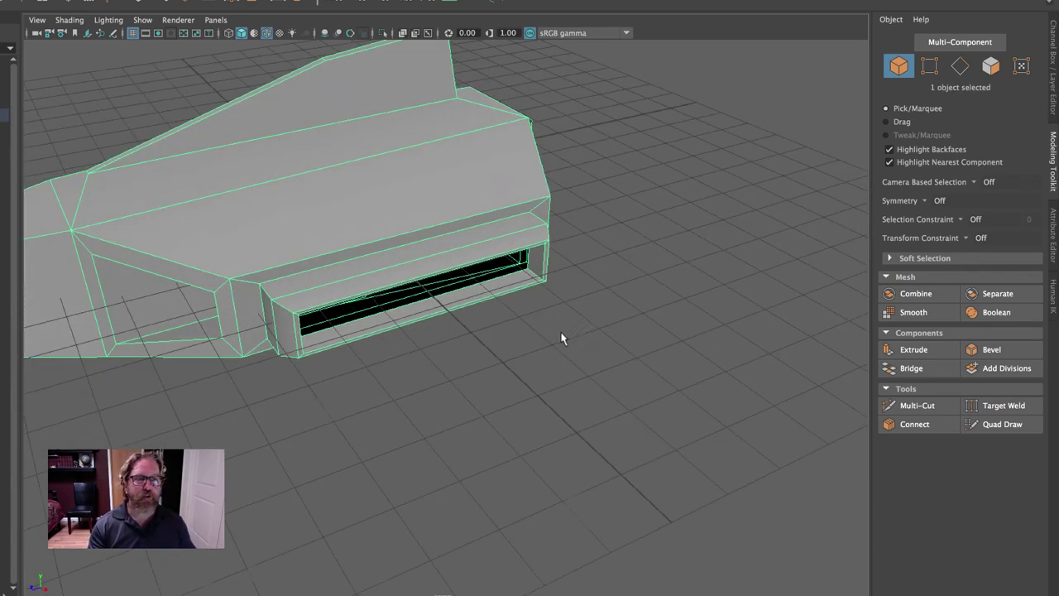
# Insert one Multi-Cut edge loop across the middle of the slot and one lengthwise around the hull at 50% snap, and show the hull smoothed
pyautogui.click(913, 349)
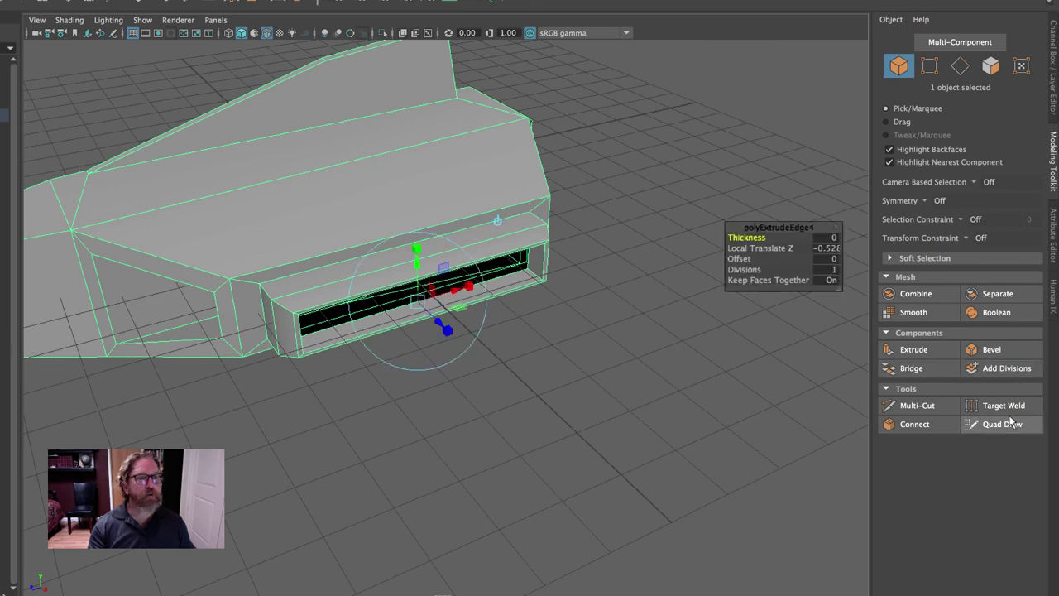
pyautogui.click(922, 404)
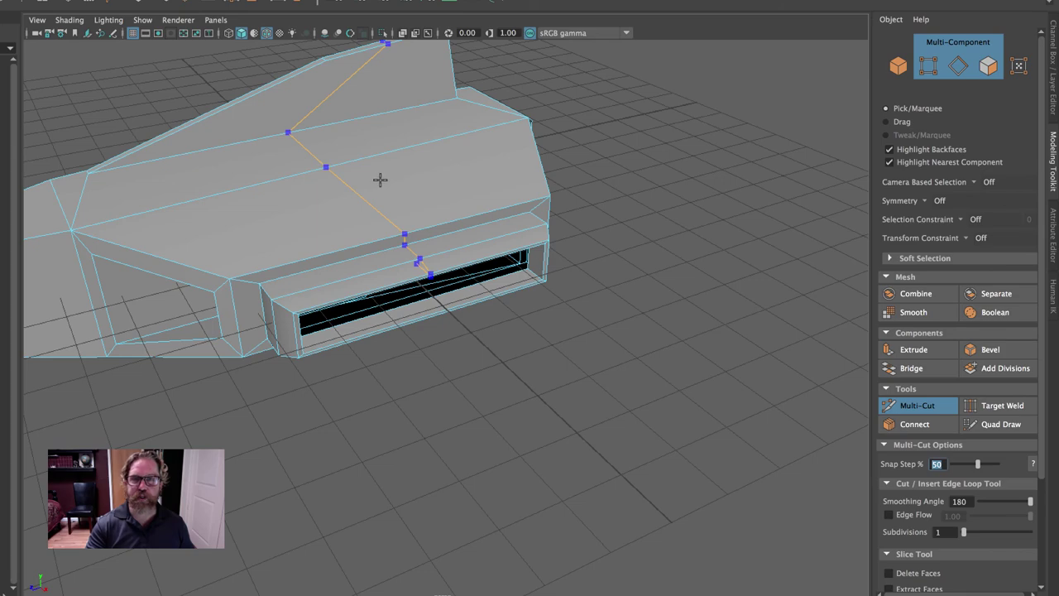
pyautogui.keyDown('alt'); pyautogui.moveTo(380, 179); pyautogui.dragTo(596, 288); pyautogui.keyUp('alt')
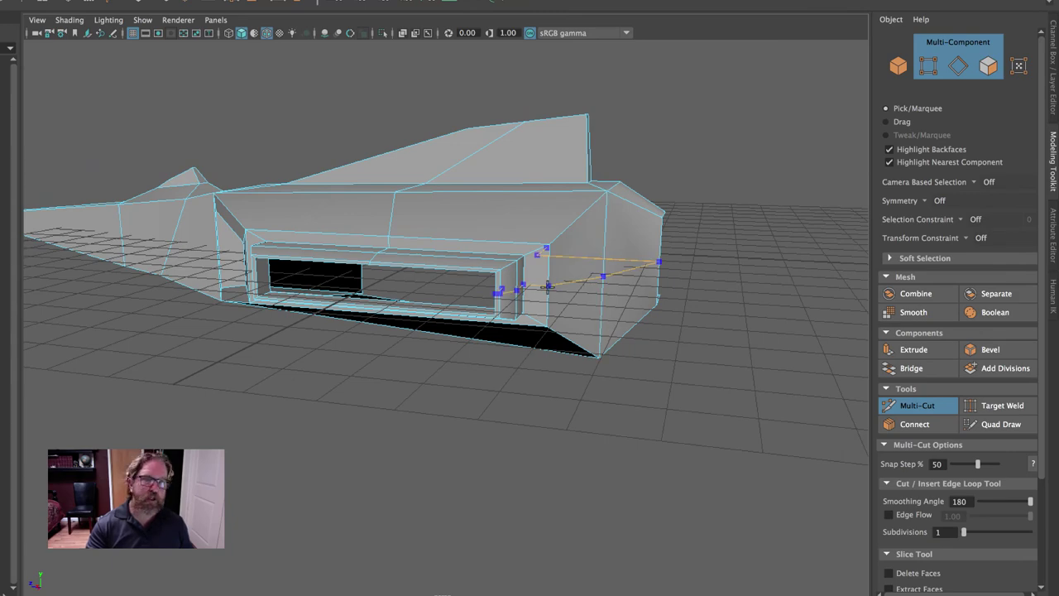
pyautogui.keyDown('alt'); pyautogui.moveTo(547, 286); pyautogui.dragTo(727, 93); pyautogui.keyUp('alt')
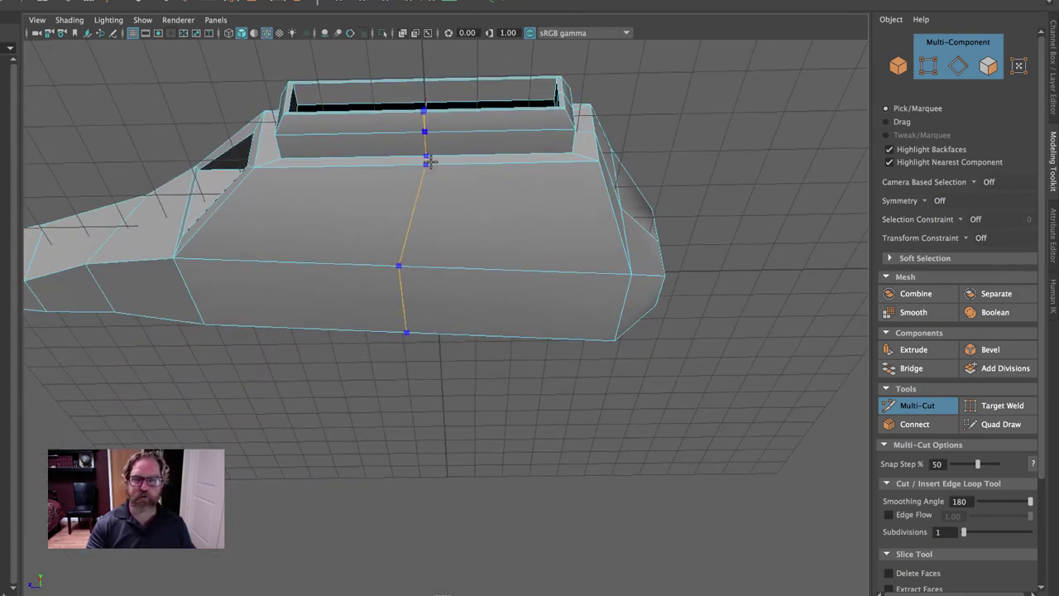
pyautogui.keyDown('alt'); pyautogui.moveTo(428, 192); pyautogui.dragTo(478, 379); pyautogui.keyUp('alt')
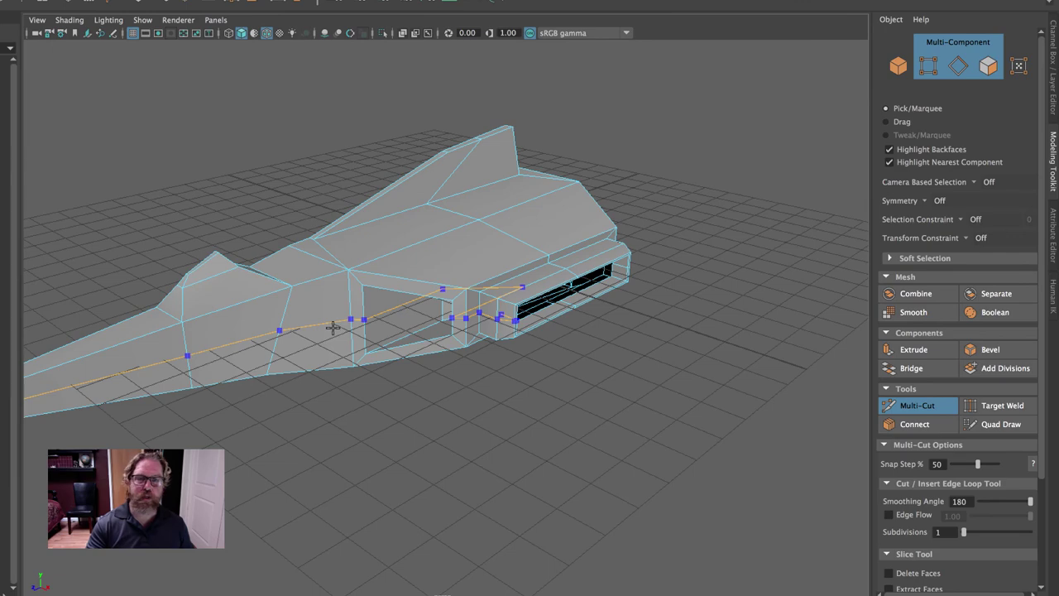
pyautogui.keyDown('alt'); pyautogui.moveTo(560, 407); pyautogui.dragTo(498, 401); pyautogui.keyUp('alt')
pyautogui.press('3')
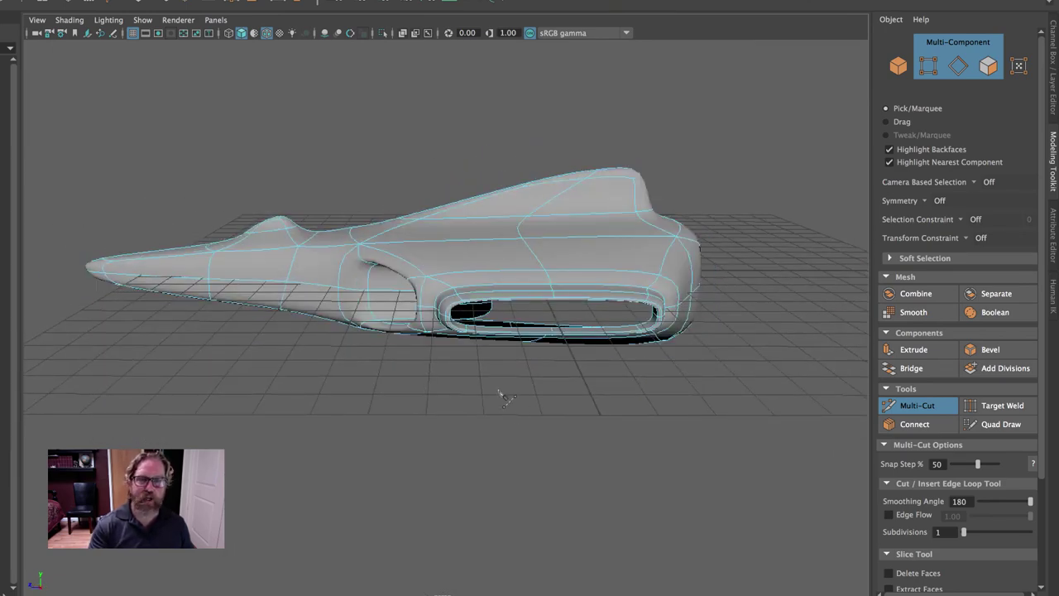
pyautogui.press('q')
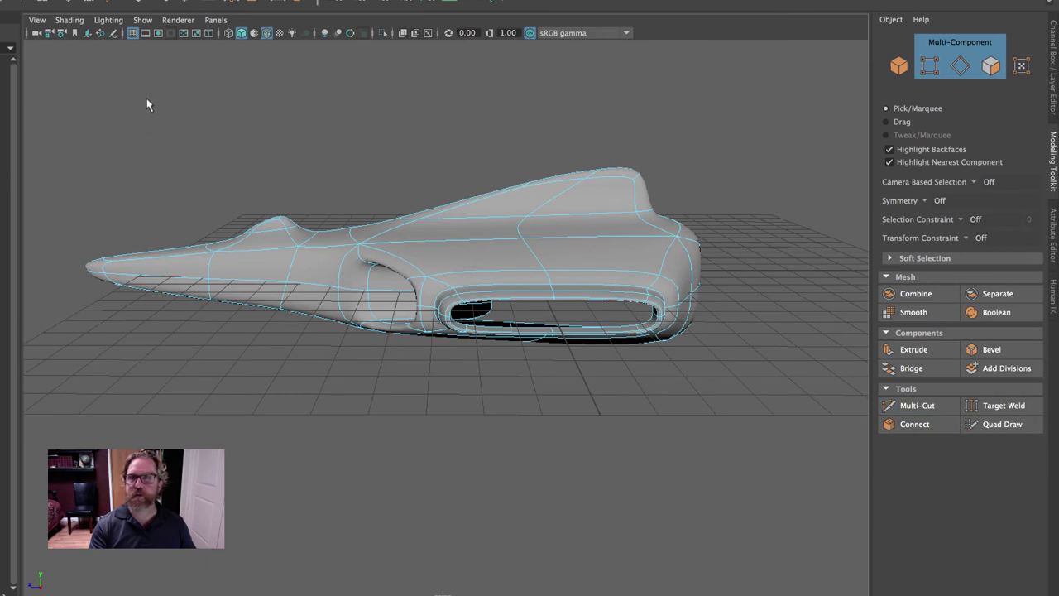
# Hide the grid, select the middle vertices above and below the slot opening, and scale them vertically
pyautogui.click(132, 34)
pyautogui.keyDown('alt'); pyautogui.moveTo(604, 405); pyautogui.dragTo(589, 356); pyautogui.keyUp('alt')
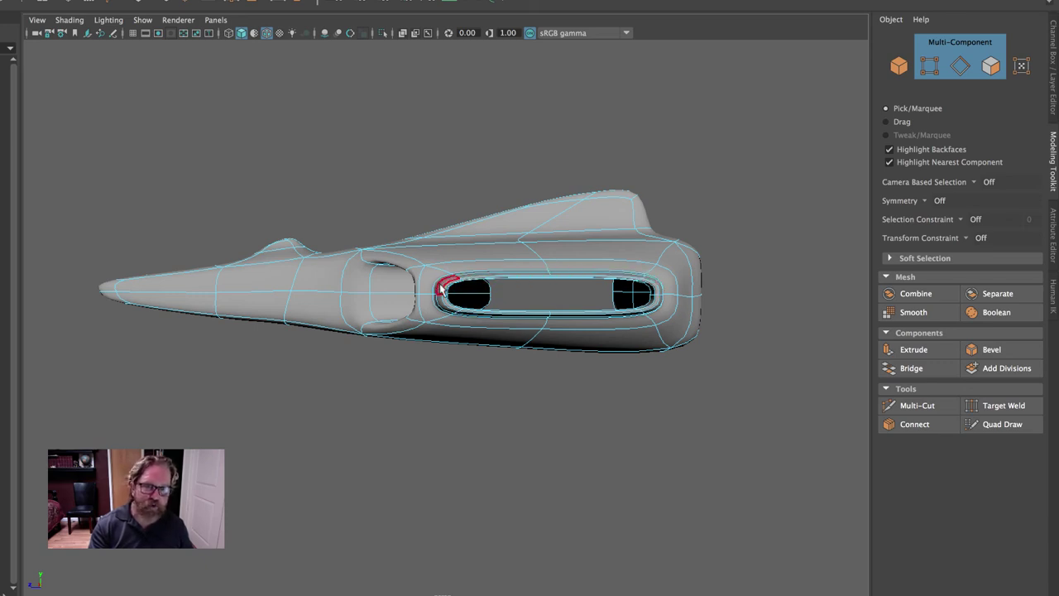
pyautogui.moveTo(573, 275); pyautogui.dragTo(552, 285, button='right')
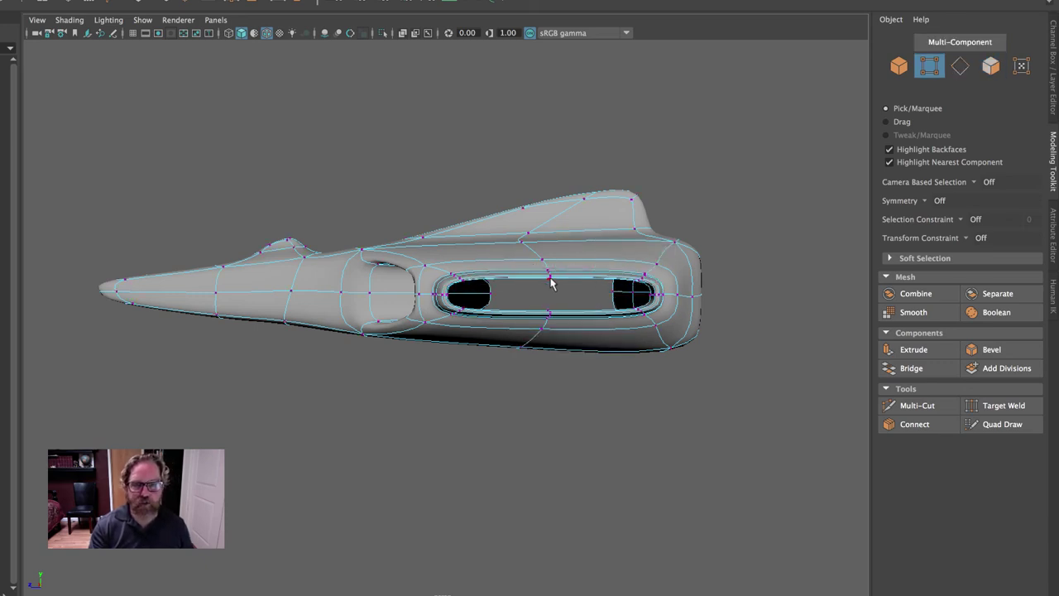
pyautogui.moveTo(537, 264); pyautogui.dragTo(559, 323)
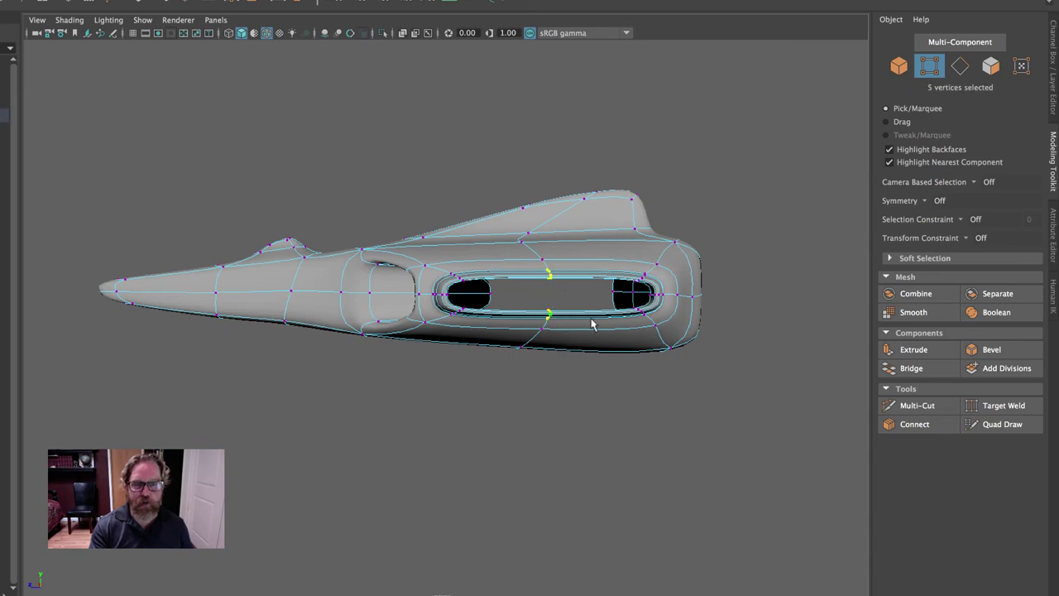
pyautogui.press('r')
pyautogui.keyDown('alt'); pyautogui.moveTo(366, 255); pyautogui.dragTo(397, 268); pyautogui.keyUp('alt')
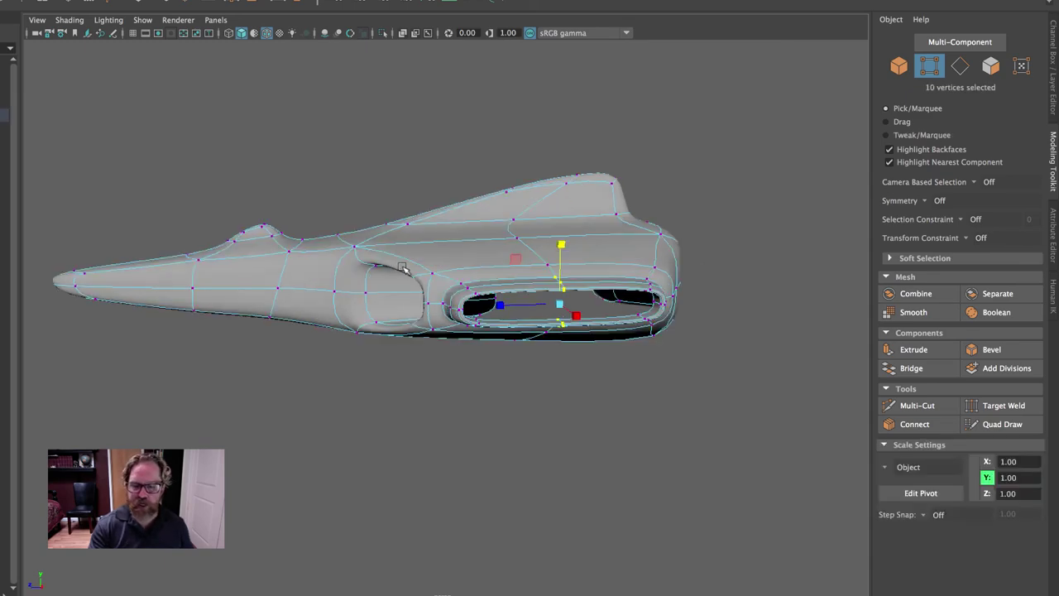
# Examine the slot's shape in wireframe from several angles, and return to the shaded display in object mode
pyautogui.press('4')
pyautogui.keyDown('alt'); pyautogui.moveTo(559, 282); pyautogui.dragTo(671, 218); pyautogui.keyUp('alt')
pyautogui.keyDown('alt'); pyautogui.moveTo(731, 226); pyautogui.dragTo(566, 207, button='right'); pyautogui.keyUp('alt')
pyautogui.keyDown('alt'); pyautogui.moveTo(568, 207); pyautogui.dragTo(513, 195, button='middle'); pyautogui.keyUp('alt')
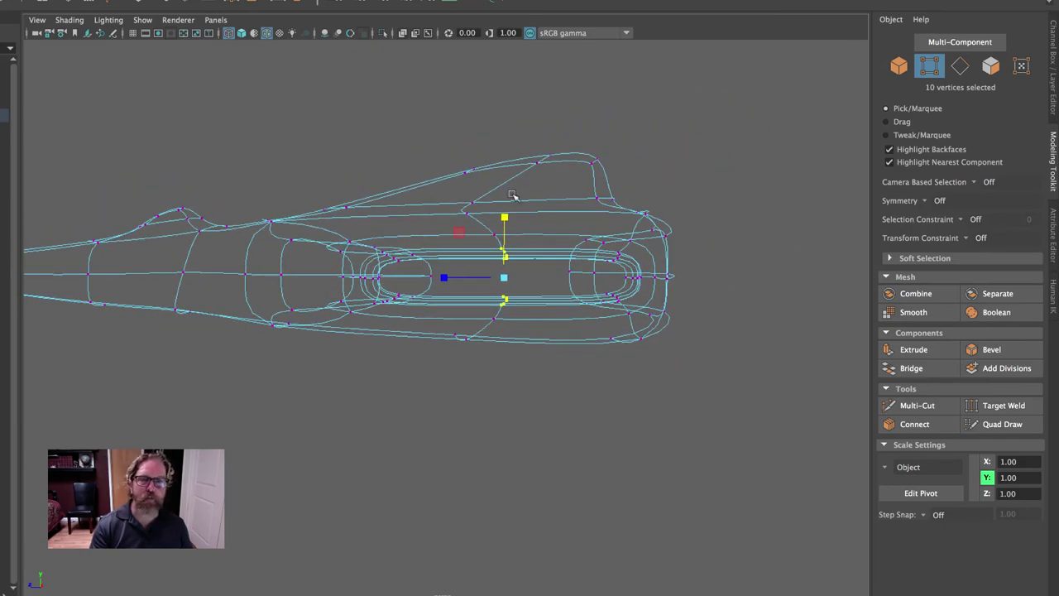
pyautogui.keyDown('alt'); pyautogui.moveTo(423, 279); pyautogui.dragTo(467, 303); pyautogui.keyUp('alt')
pyautogui.keyDown('alt'); pyautogui.moveTo(517, 324); pyautogui.dragTo(664, 359); pyautogui.keyUp('alt')
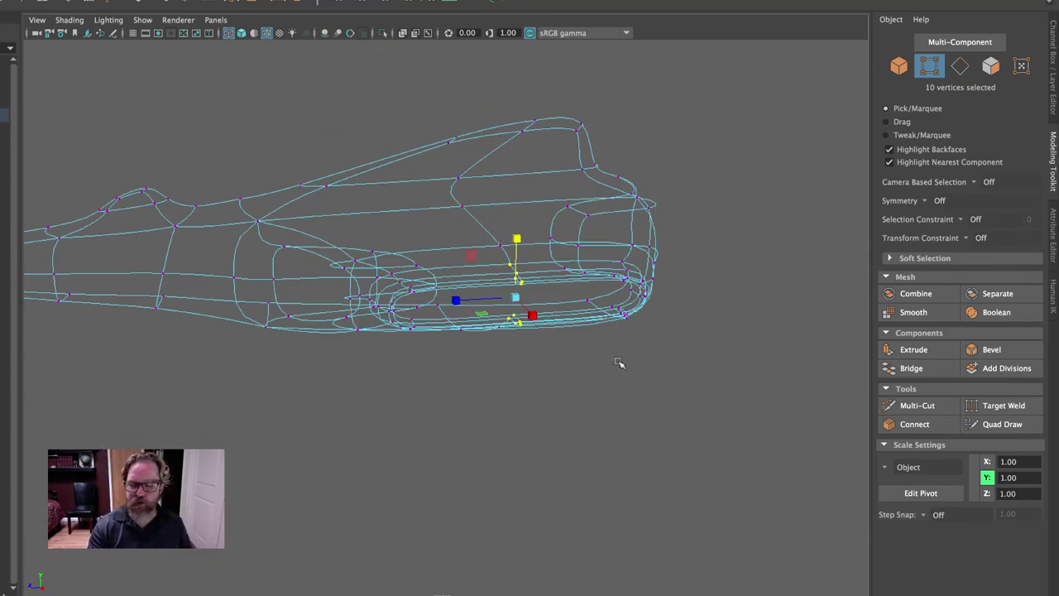
pyautogui.press('5')
pyautogui.moveTo(539, 210); pyautogui.dragTo(574, 196, button='right')
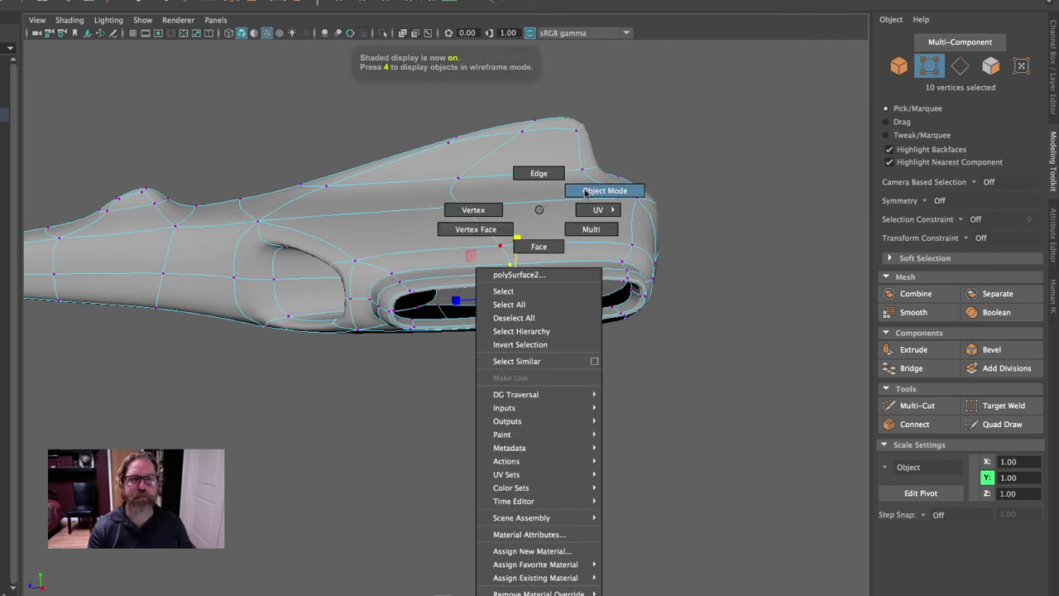
pyautogui.moveTo(728, 162); pyautogui.dragTo(519, 166, button='right')
pyautogui.keyDown('alt'); pyautogui.moveTo(508, 227); pyautogui.dragTo(590, 215); pyautogui.keyUp('alt')
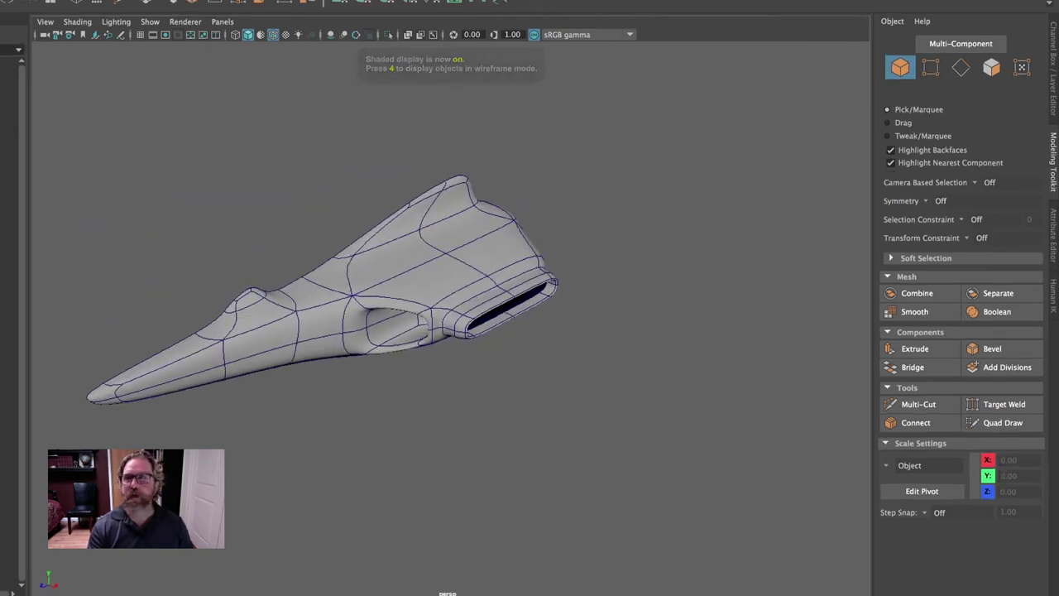
# Show the hidden wing again and move it slightly outward from the hull along X
pyautogui.click(127, 4)
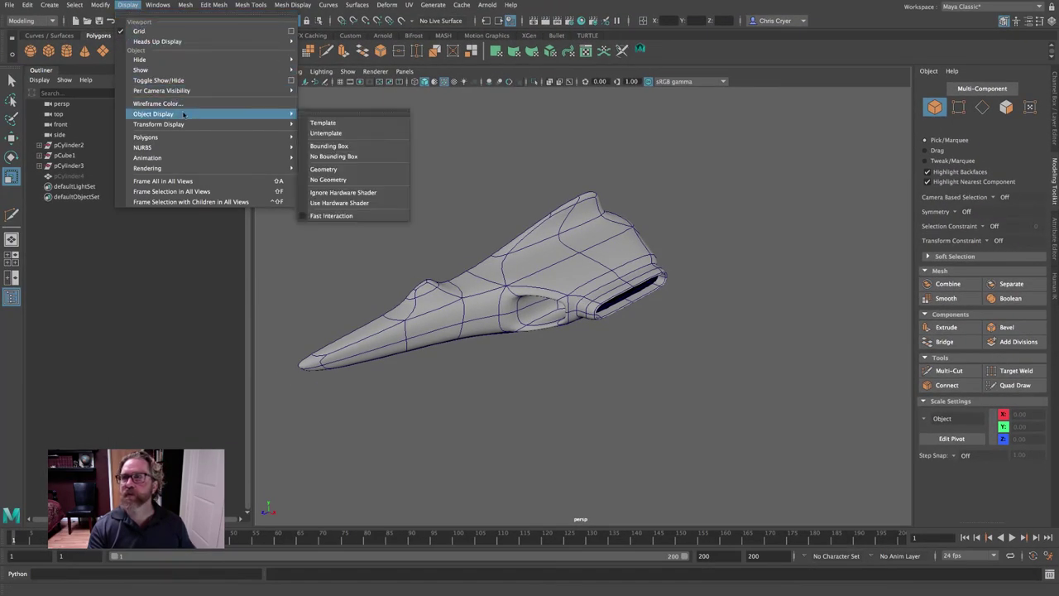
pyautogui.moveTo(189, 125)
pyautogui.moveTo(169, 88)
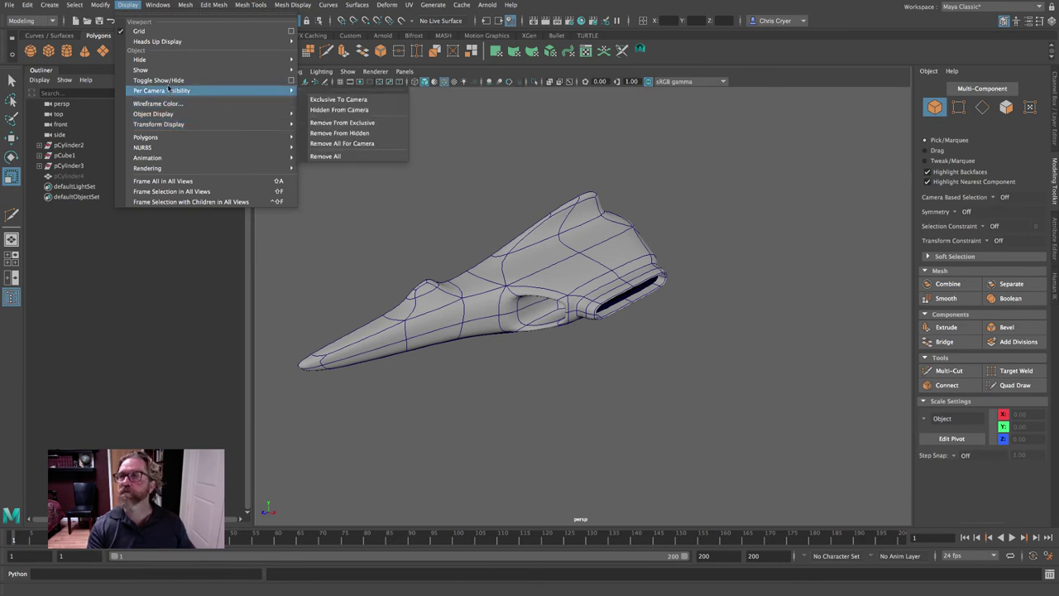
pyautogui.click(323, 120)
pyautogui.click(681, 306)
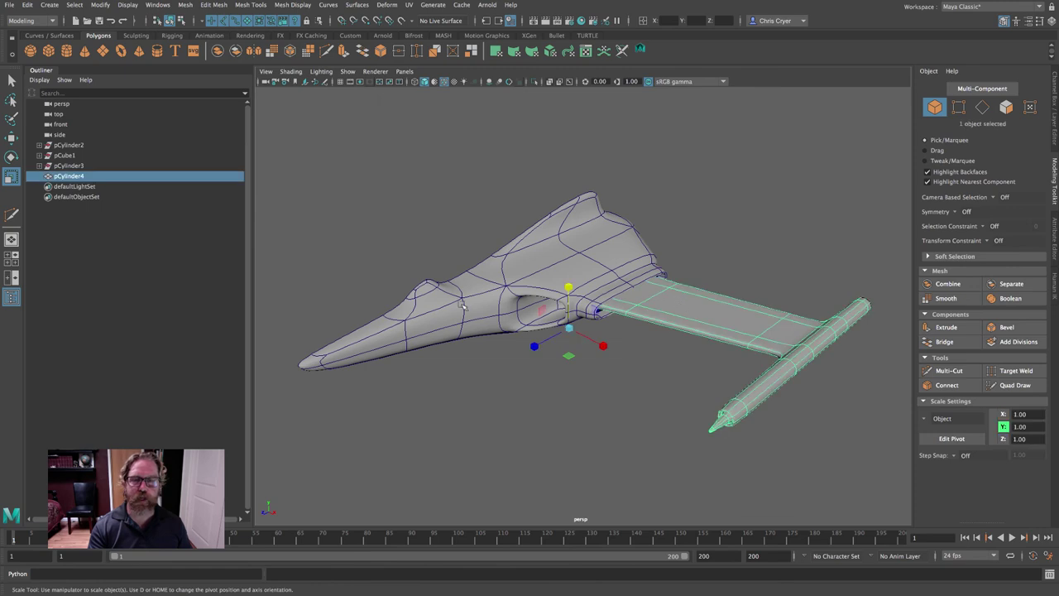
pyautogui.press('w')
pyautogui.moveTo(601, 345); pyautogui.dragTo(621, 342)
# Select the vertices at the wing's inner end, scale them to fit the hull slot, and return to object mode
pyautogui.keyDown('alt'); pyautogui.moveTo(622, 343); pyautogui.dragTo(760, 347, button='right'); pyautogui.keyUp('alt')
pyautogui.moveTo(686, 347); pyautogui.dragTo(616, 286, button='right')
pyautogui.moveTo(476, 243); pyautogui.dragTo(778, 367)
pyautogui.keyDown('alt'); pyautogui.moveTo(694, 360); pyautogui.dragTo(786, 397); pyautogui.keyUp('alt')
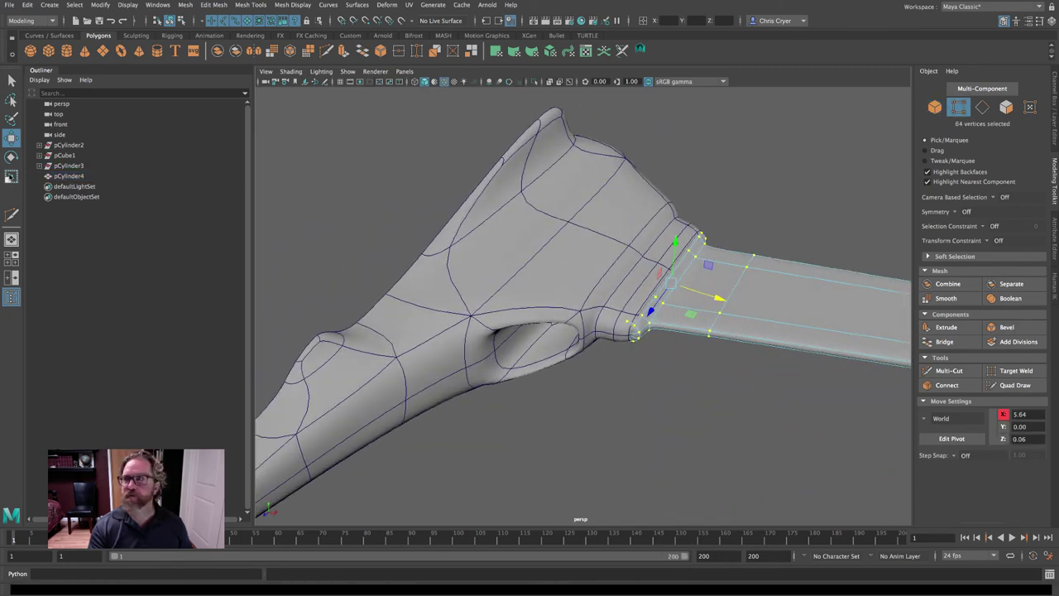
pyautogui.press('r')
pyautogui.moveTo(515, 322); pyautogui.dragTo(533, 290)
pyautogui.moveTo(502, 342); pyautogui.dragTo(487, 349)
pyautogui.click(724, 197)
pyautogui.moveTo(702, 276); pyautogui.dragTo(809, 212, button='right')
# Select the whole wing and isolate it in the view so the hull is hidden
pyautogui.keyDown('alt'); pyautogui.moveTo(786, 303); pyautogui.dragTo(645, 291, button='middle'); pyautogui.keyUp('alt')
pyautogui.click(698, 459)
pyautogui.click(783, 368)
pyautogui.keyDown('alt'); pyautogui.moveTo(813, 367); pyautogui.dragTo(808, 259, button='middle'); pyautogui.keyUp('alt')
pyautogui.keyDown('alt'); pyautogui.moveTo(808, 260); pyautogui.dragTo(465, 422); pyautogui.keyUp('alt')
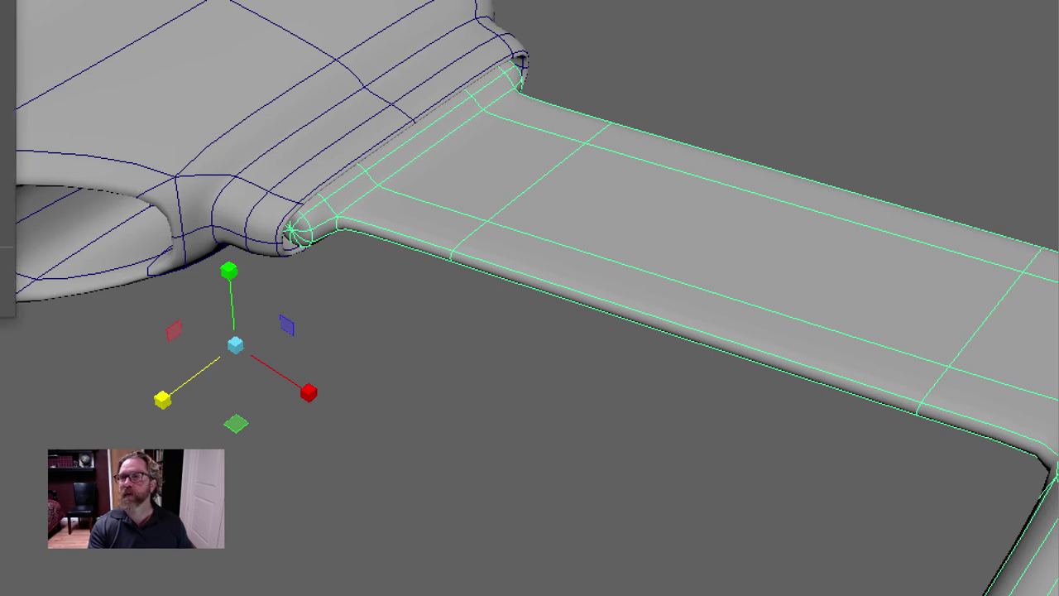
pyautogui.hotkey('ctrl', '1')
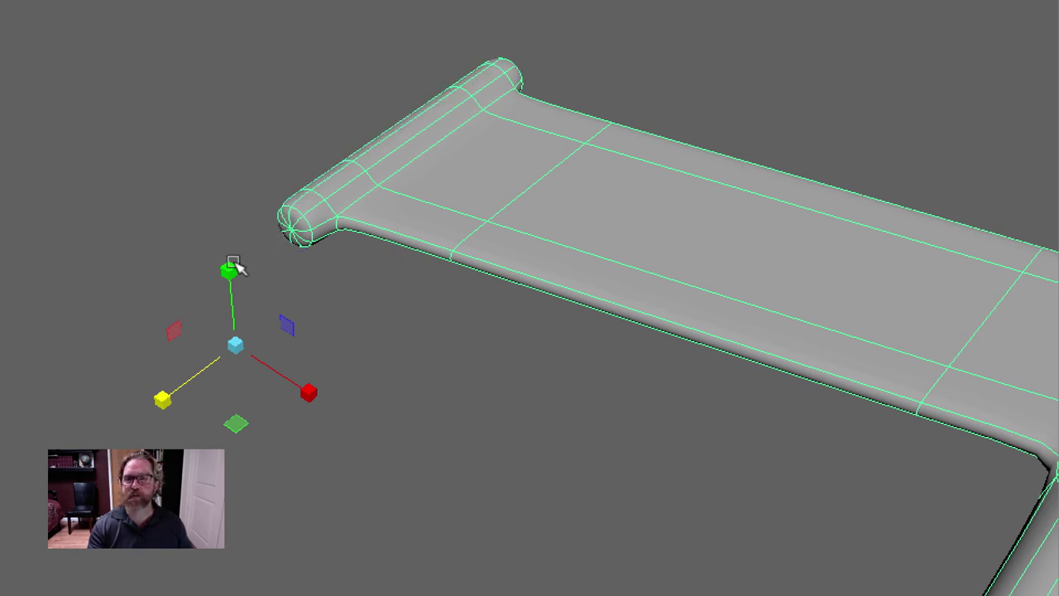
# Turn off the wing's smooth preview and snap its pivot to the centre vertex of the inner cylinder's end cap
pyautogui.keyDown('alt'); pyautogui.moveTo(241, 260); pyautogui.dragTo(618, 277, button='right'); pyautogui.keyUp('alt')
pyautogui.keyDown('alt'); pyautogui.moveTo(619, 276); pyautogui.dragTo(570, 275); pyautogui.keyUp('alt')
pyautogui.press('w')
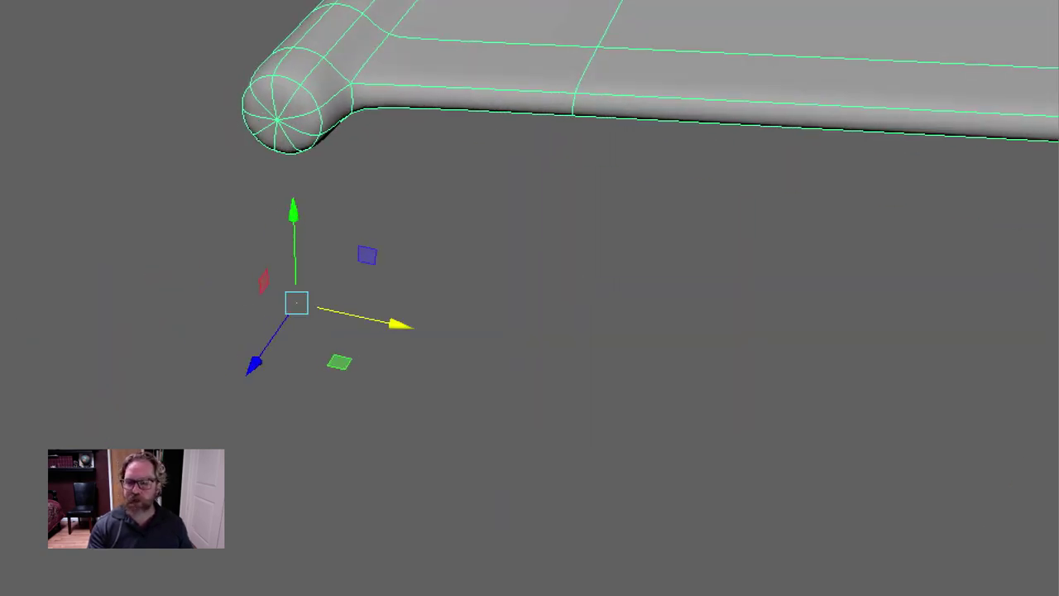
pyautogui.press('d')
pyautogui.press('v')
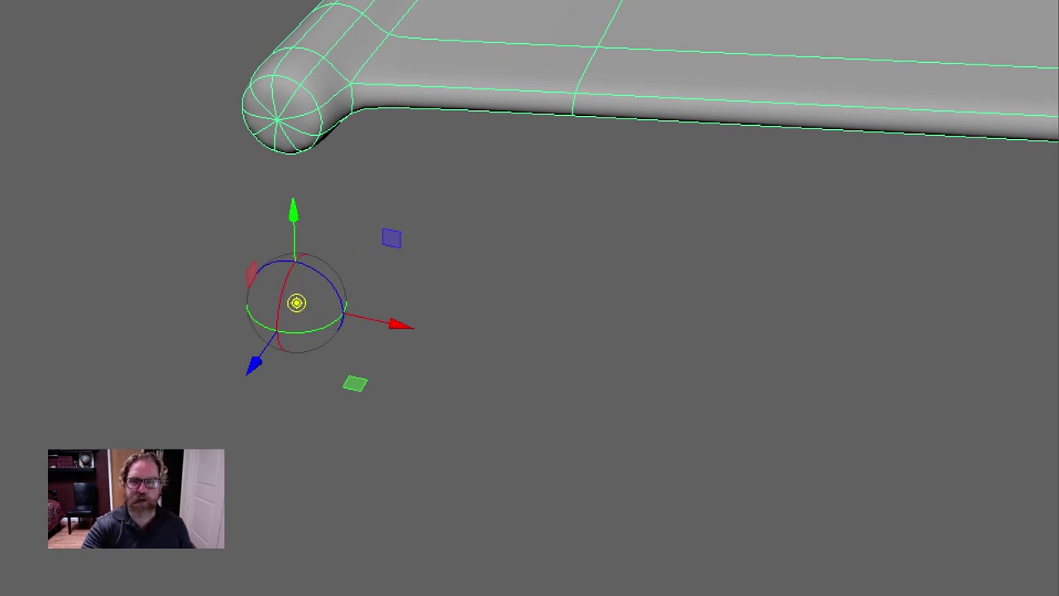
pyautogui.press('1')
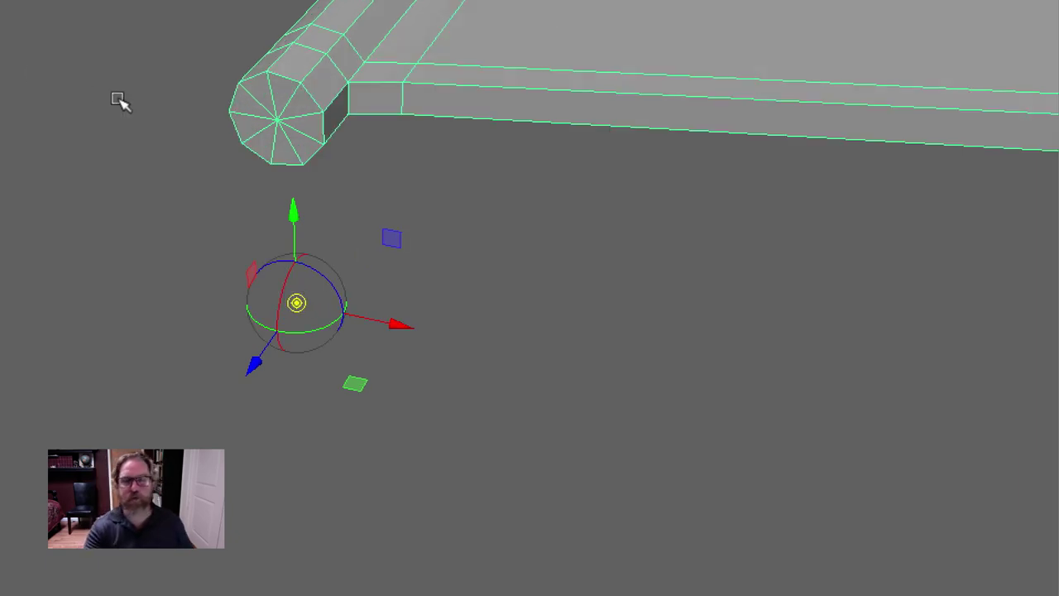
pyautogui.click(287, 158)
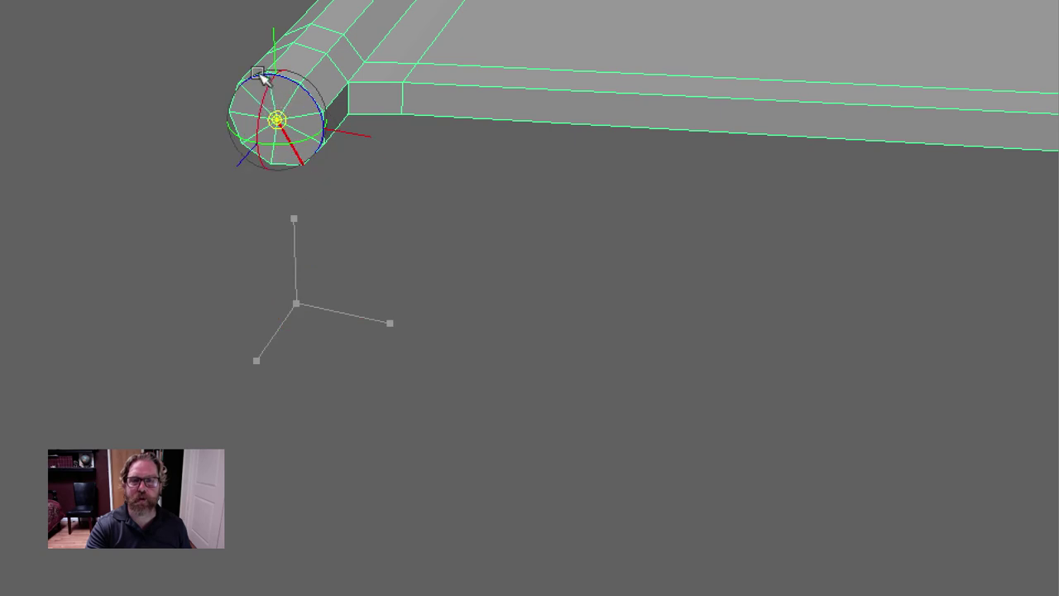
pyautogui.press('d')
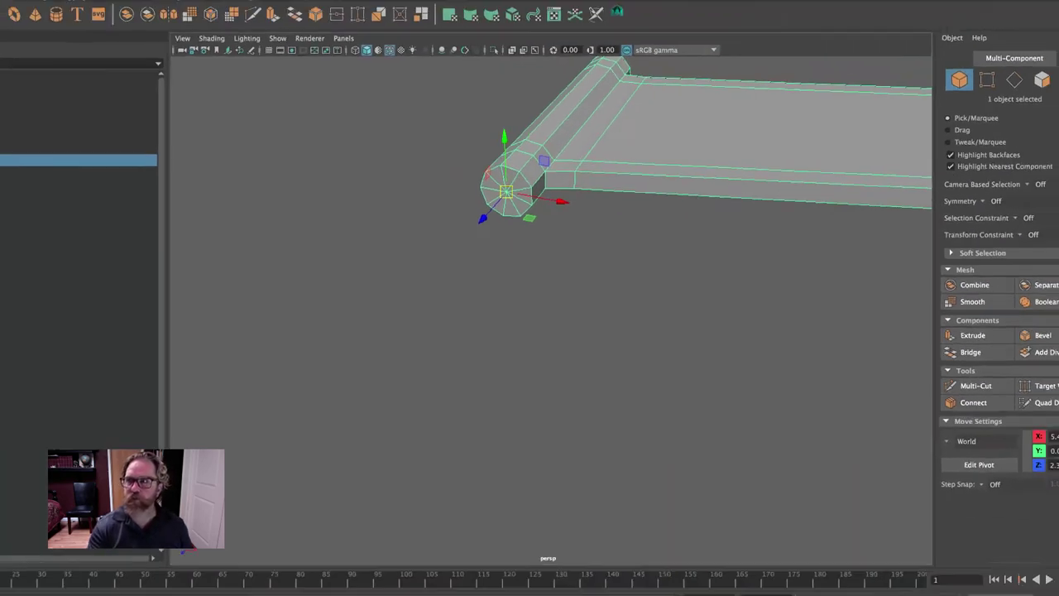
# Test-rotate the wing around its hinge pivot and turn its smooth preview back on
pyautogui.press('e')
pyautogui.moveTo(348, 93); pyautogui.dragTo(319, 21)
pyautogui.moveTo(564, 157); pyautogui.dragTo(582, 193)
pyautogui.press('3')
pyautogui.keyDown('alt'); pyautogui.moveTo(699, 227); pyautogui.dragTo(418, 195, button='right'); pyautogui.keyUp('alt')
pyautogui.keyDown('alt'); pyautogui.moveTo(488, 195); pyautogui.dragTo(439, 194, button='middle'); pyautogui.keyUp('alt')
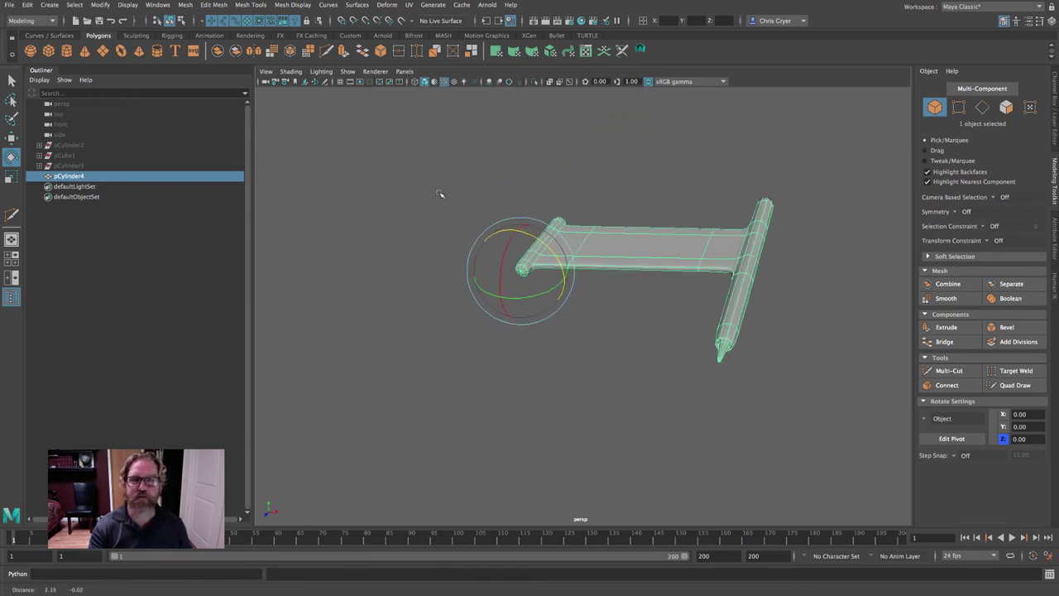
# Show all hidden objects again and inspect the wing and hull from several angles with nothing selected
pyautogui.click(127, 4)
pyautogui.moveTo(157, 70)
pyautogui.click(348, 119)
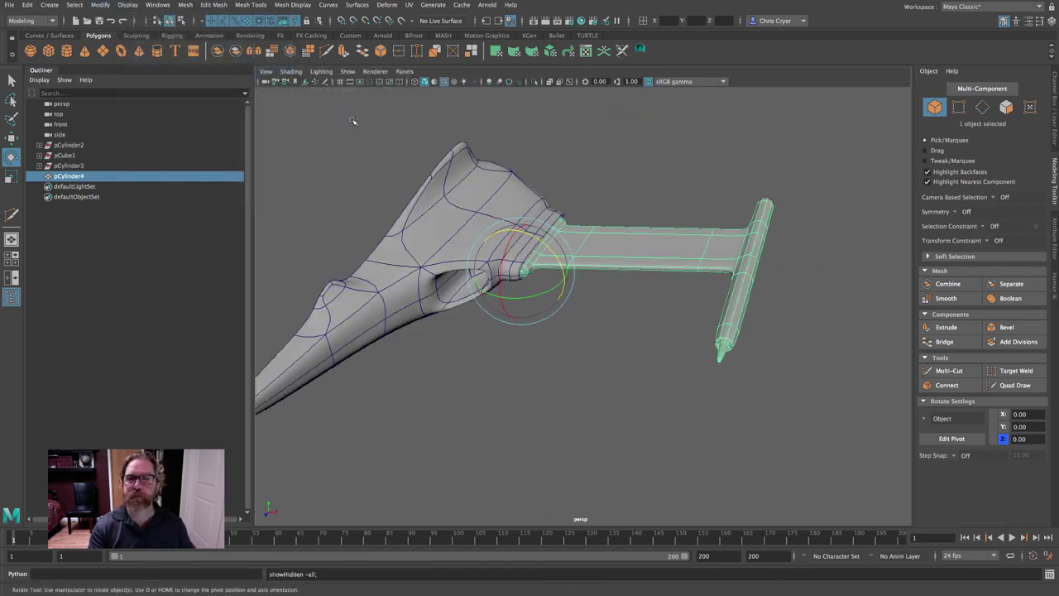
pyautogui.keyDown('alt'); pyautogui.moveTo(496, 169); pyautogui.dragTo(608, 172); pyautogui.keyUp('alt')
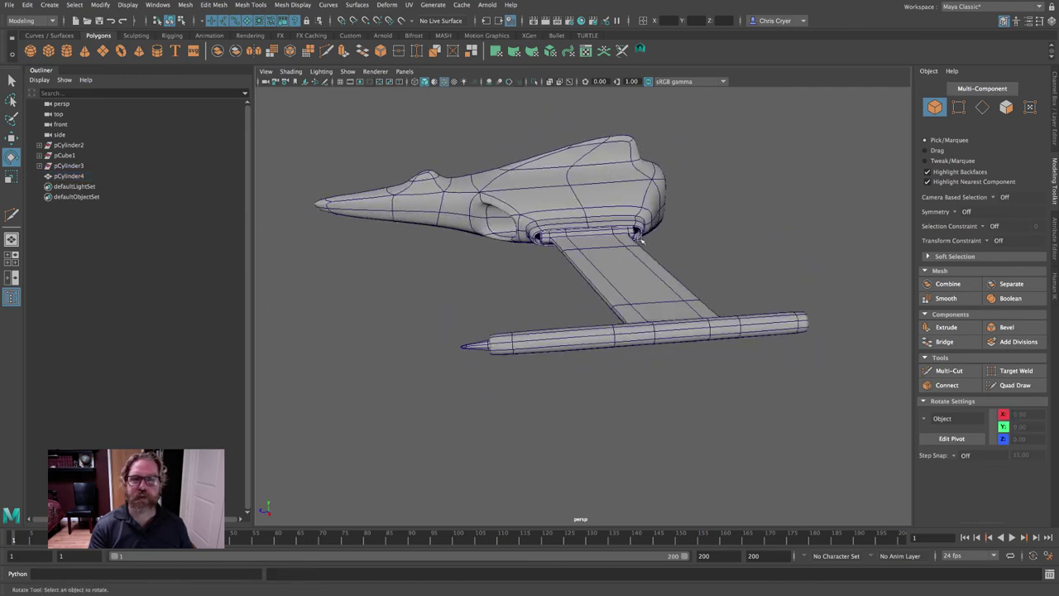
pyautogui.click(645, 264)
pyautogui.keyDown('alt'); pyautogui.moveTo(645, 264); pyautogui.dragTo(556, 247); pyautogui.keyUp('alt')
pyautogui.click(636, 146)
pyautogui.keyDown('alt'); pyautogui.moveTo(636, 146); pyautogui.dragTo(615, 215); pyautogui.keyUp('alt')
pyautogui.keyDown('alt'); pyautogui.moveTo(614, 214); pyautogui.dragTo(704, 161, button='middle'); pyautogui.keyUp('alt')
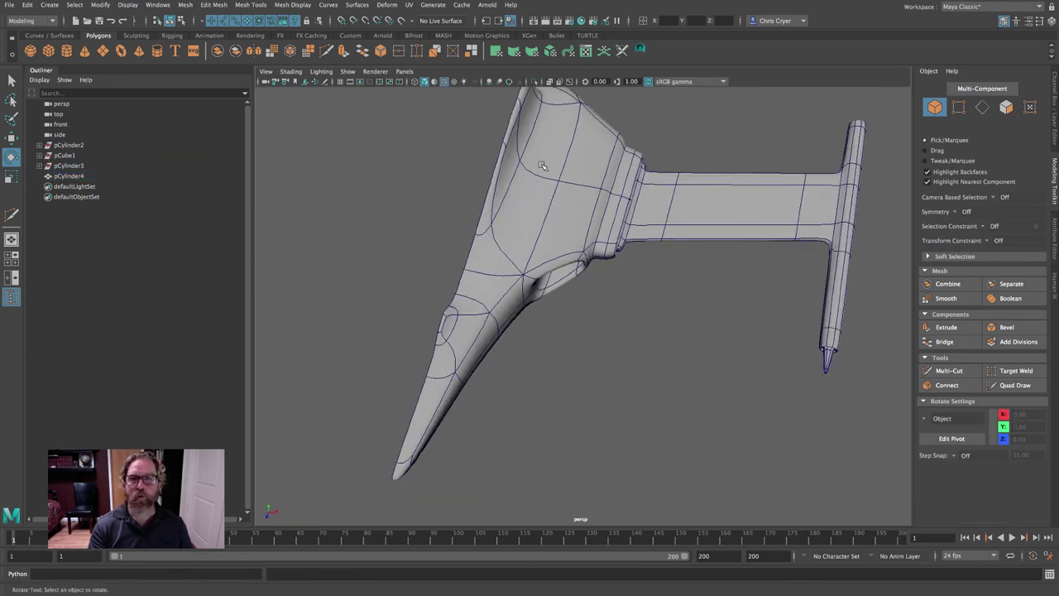
# Mirror the half hull across the world X axis with merged borders and a merge threshold of 0.01
pyautogui.click(556, 169)
pyautogui.click(185, 5)
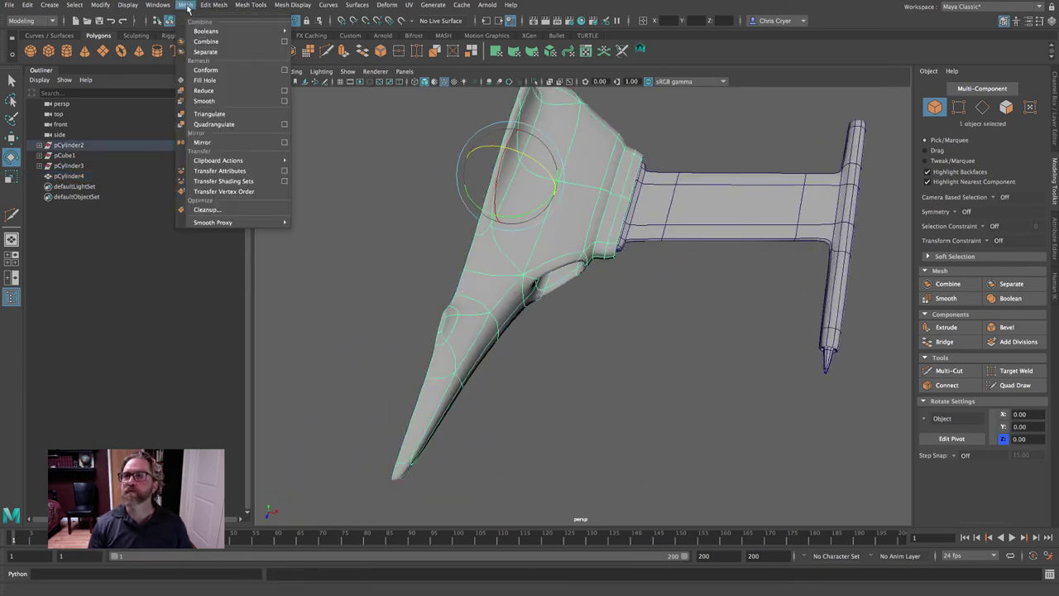
pyautogui.click(239, 146)
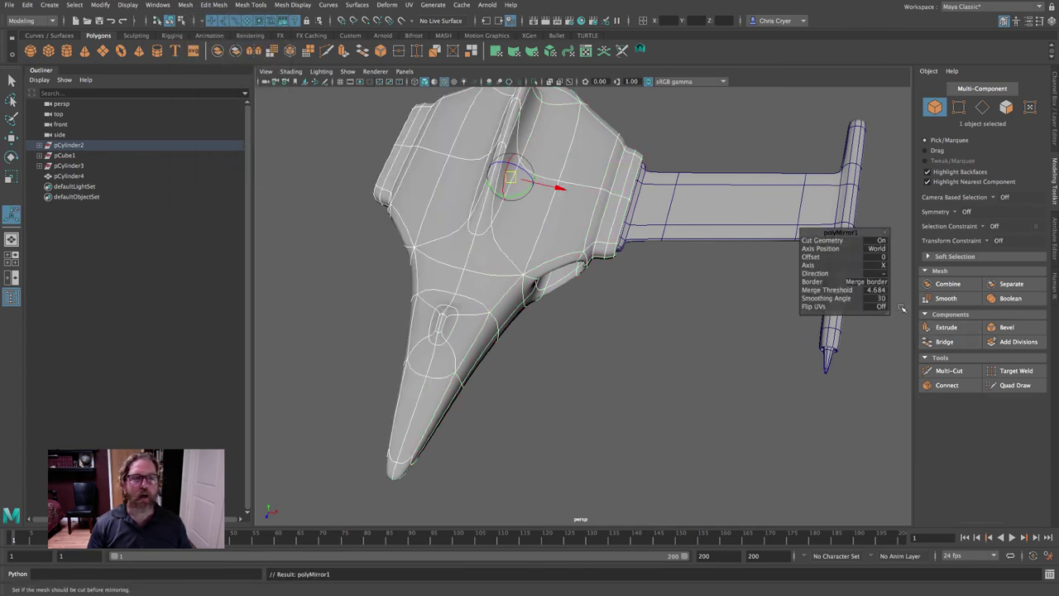
pyautogui.click(875, 291)
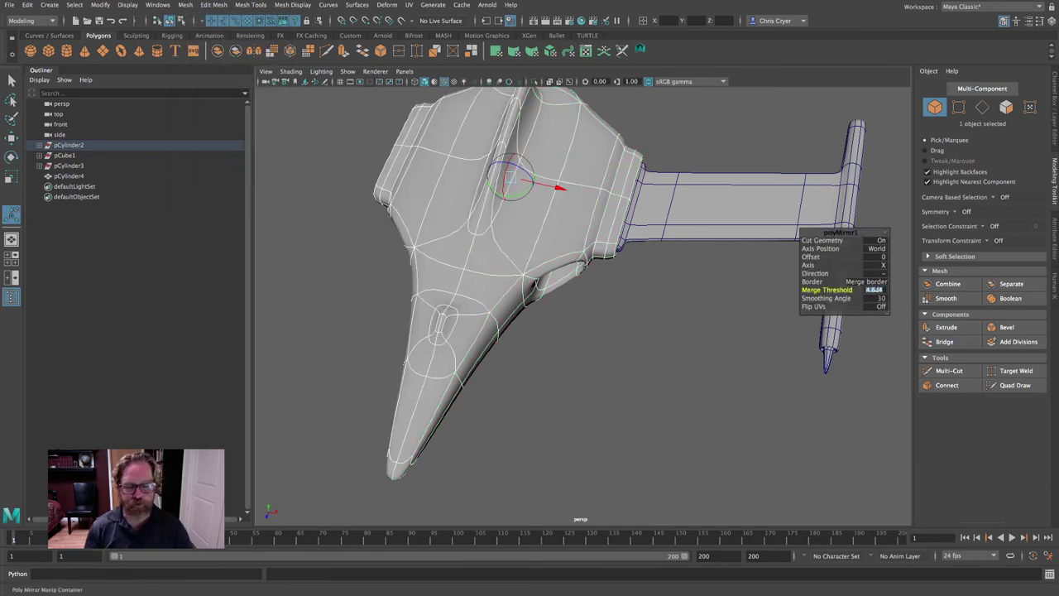
pyautogui.write('.01')
pyautogui.press('Return')
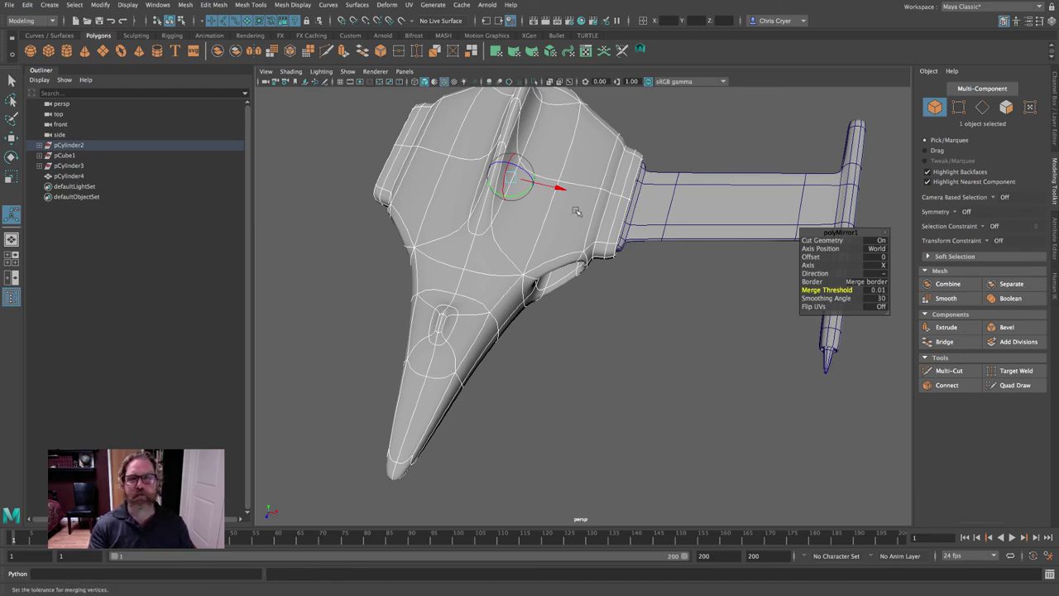
pyautogui.keyDown('alt'); pyautogui.moveTo(691, 249); pyautogui.dragTo(684, 301); pyautogui.keyUp('alt')
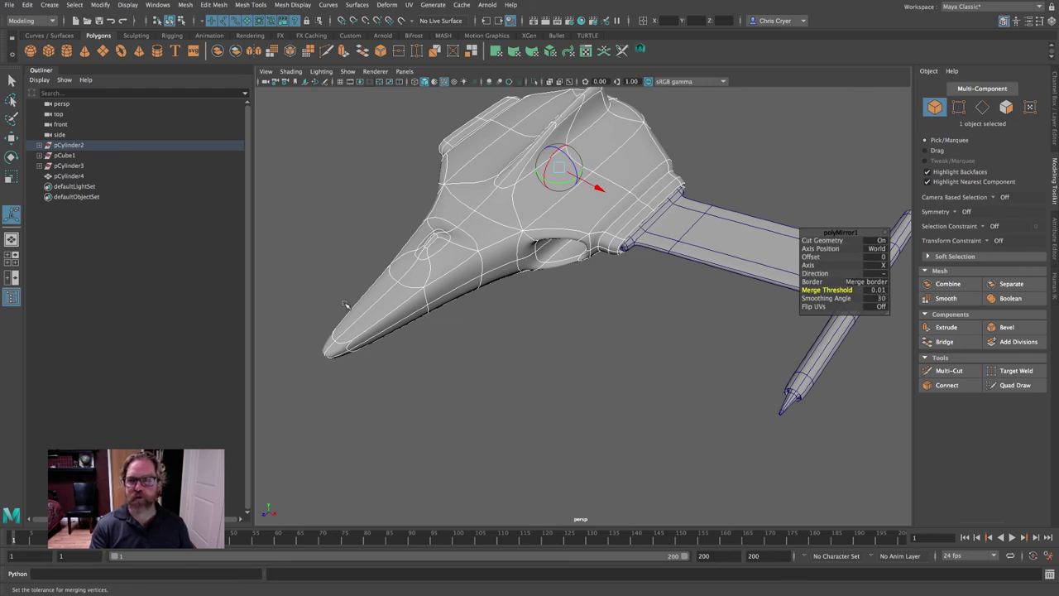
pyautogui.click(593, 326)
pyautogui.keyDown('alt'); pyautogui.moveTo(593, 326); pyautogui.dragTo(667, 290); pyautogui.keyUp('alt')
# Try mirroring the wing to the opposite side of the hull across the world X axis
pyautogui.click(696, 189)
pyautogui.keyDown('alt'); pyautogui.moveTo(727, 308); pyautogui.dragTo(671, 304); pyautogui.keyUp('alt')
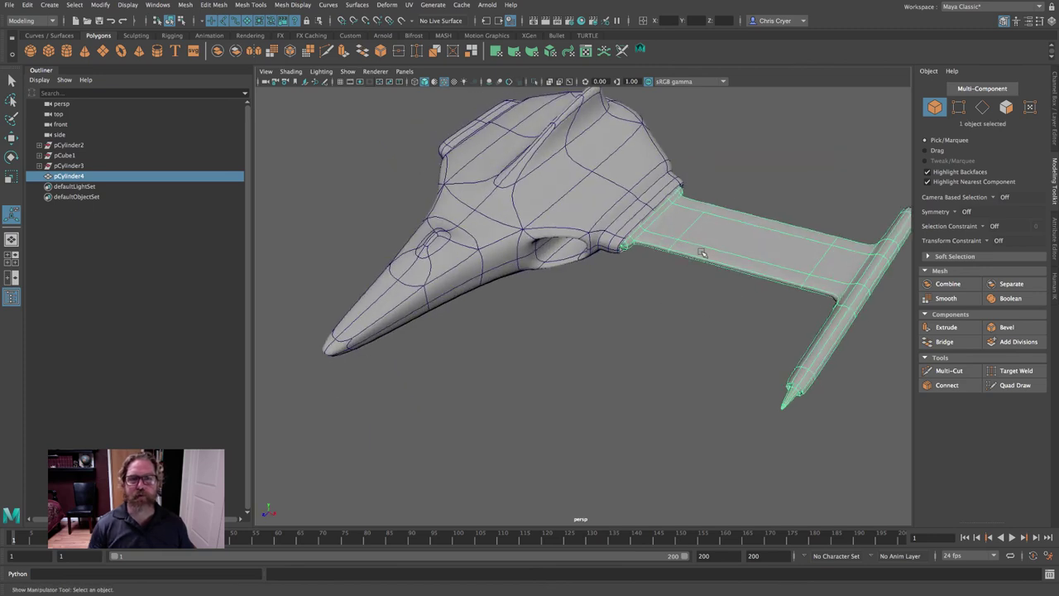
pyautogui.click(185, 6)
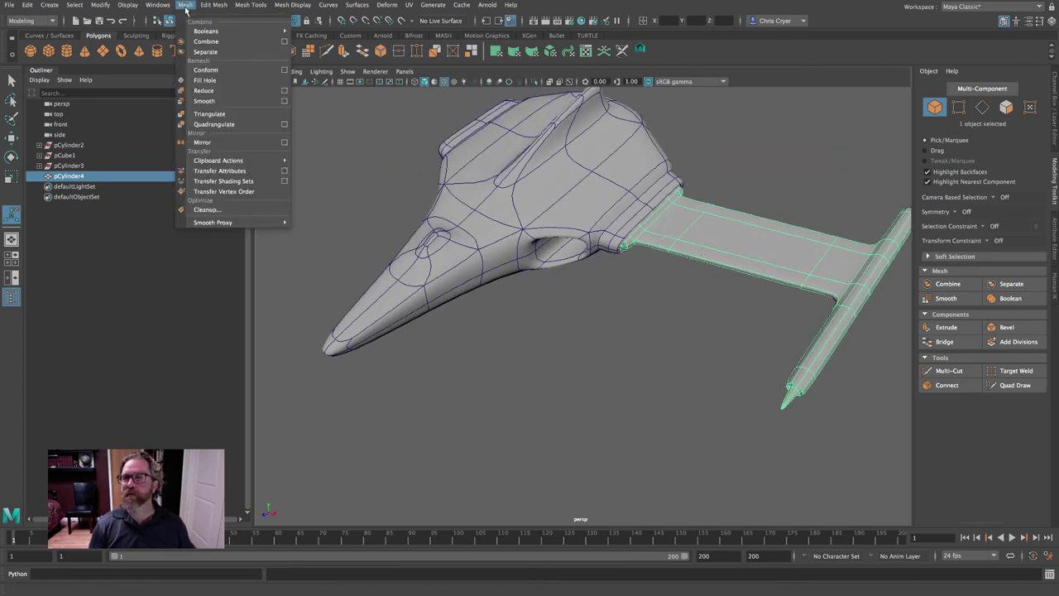
pyautogui.click(202, 142)
pyautogui.keyDown('alt'); pyautogui.moveTo(616, 263); pyautogui.dragTo(405, 246, button='right'); pyautogui.keyUp('alt')
pyautogui.click(404, 246)
pyautogui.click(695, 274)
pyautogui.keyDown('alt'); pyautogui.moveTo(695, 275); pyautogui.dragTo(659, 281); pyautogui.keyUp('alt')
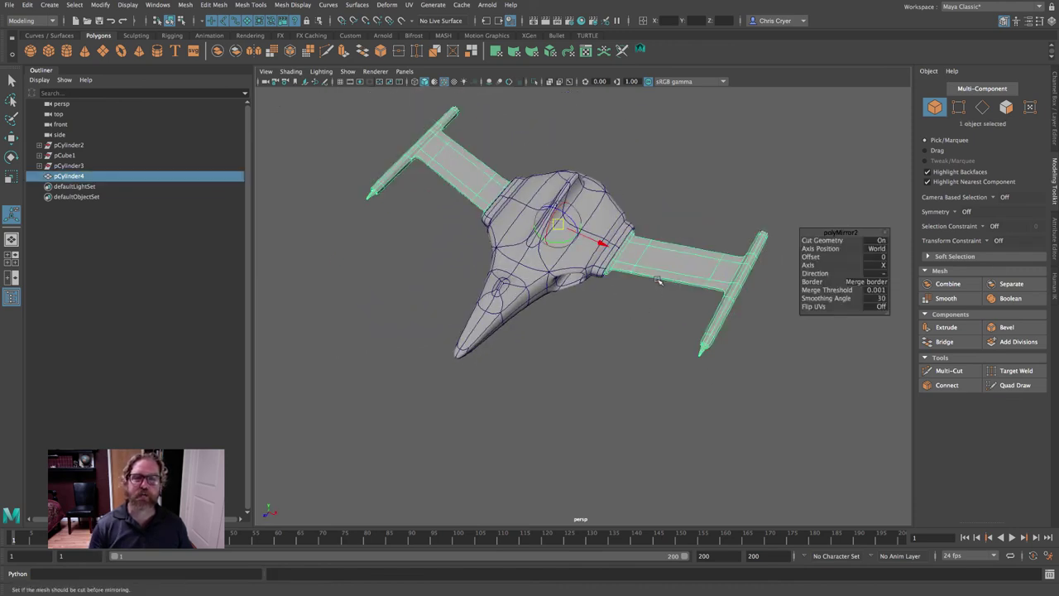
# Try rotating the wing's mirror plane, and undo both that rotation and the wing's mirror
pyautogui.moveTo(564, 213); pyautogui.dragTo(612, 267)
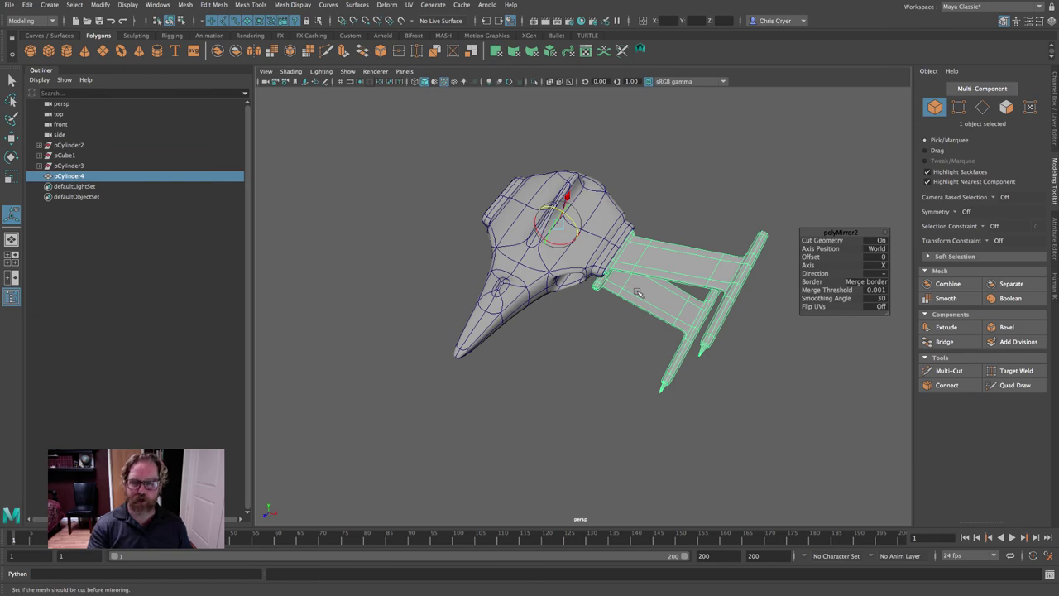
pyautogui.hotkey('ctrl', 'z')
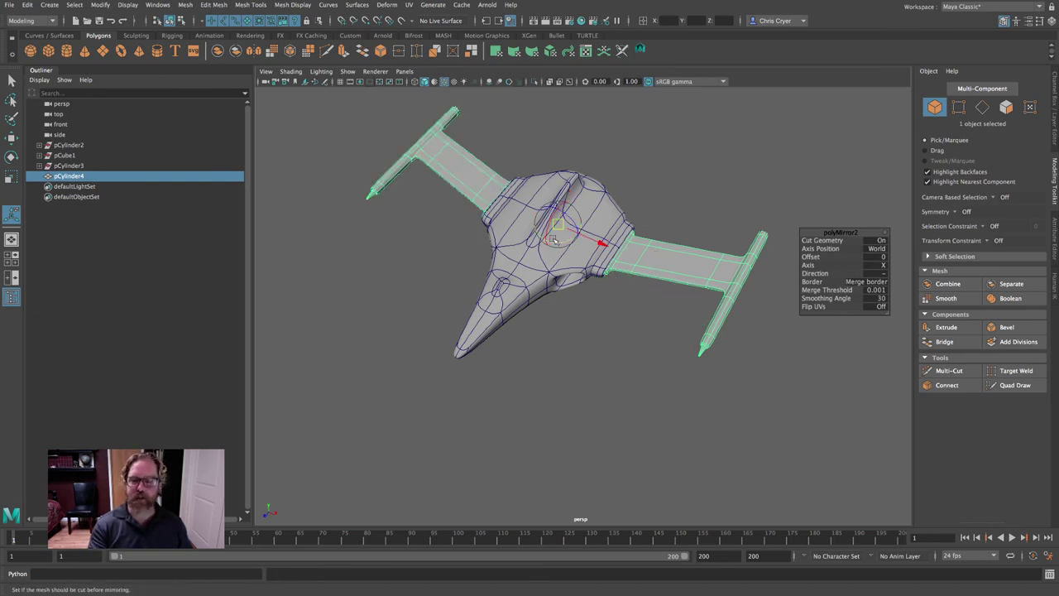
pyautogui.hotkey('ctrl', 'z')
pyautogui.hotkey('ctrl', 'z')
pyautogui.hotkey('ctrl', 'z')
pyautogui.hotkey('ctrl', 'z')
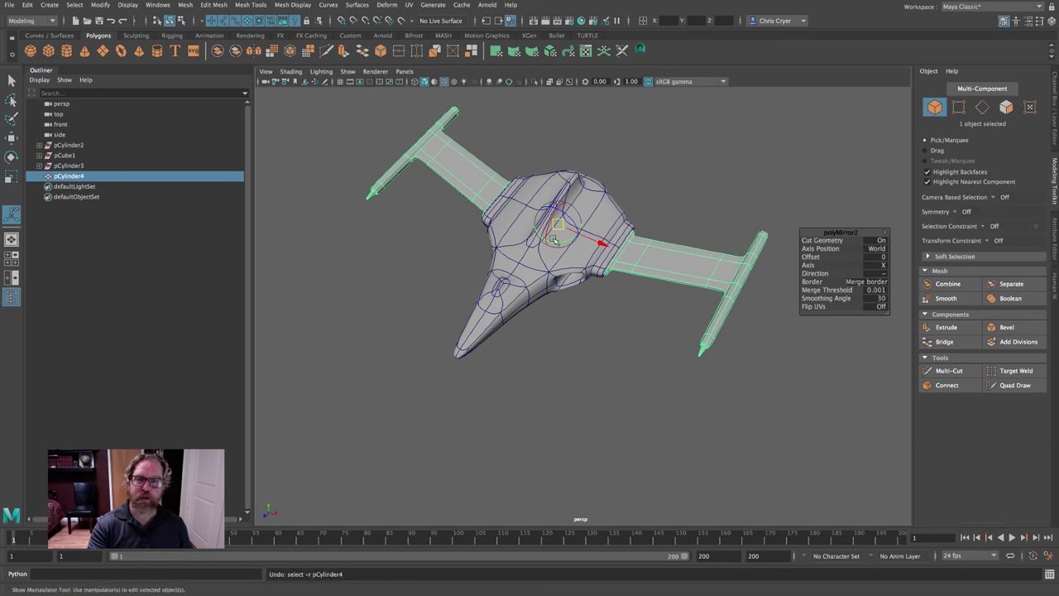
pyautogui.hotkey('ctrl', 'z')
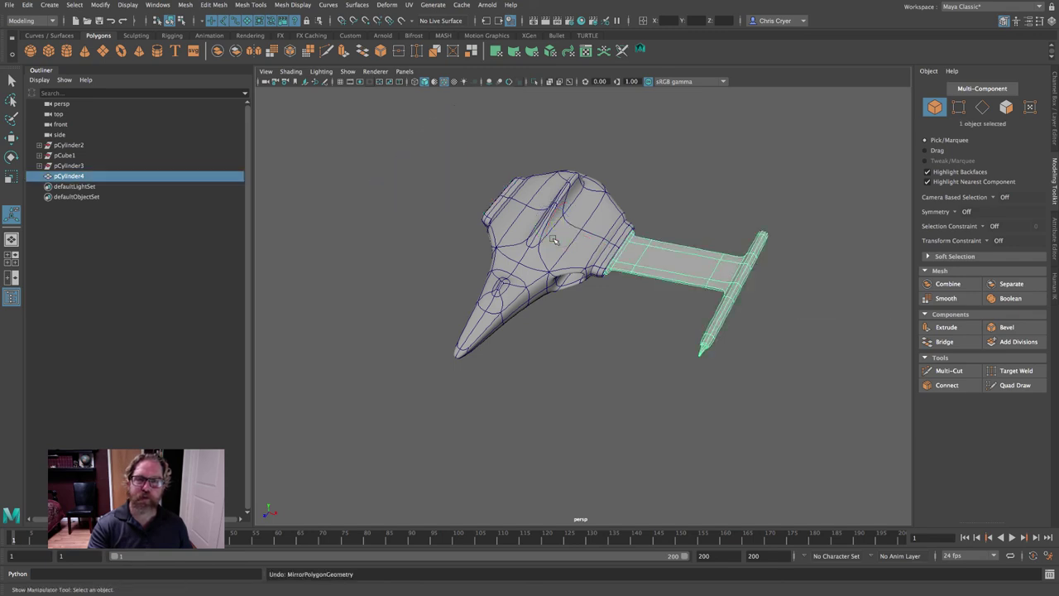
# Group the wing and copy the group with Duplicate Special, using reset settings and an X scale of -1
pyautogui.click(28, 6)
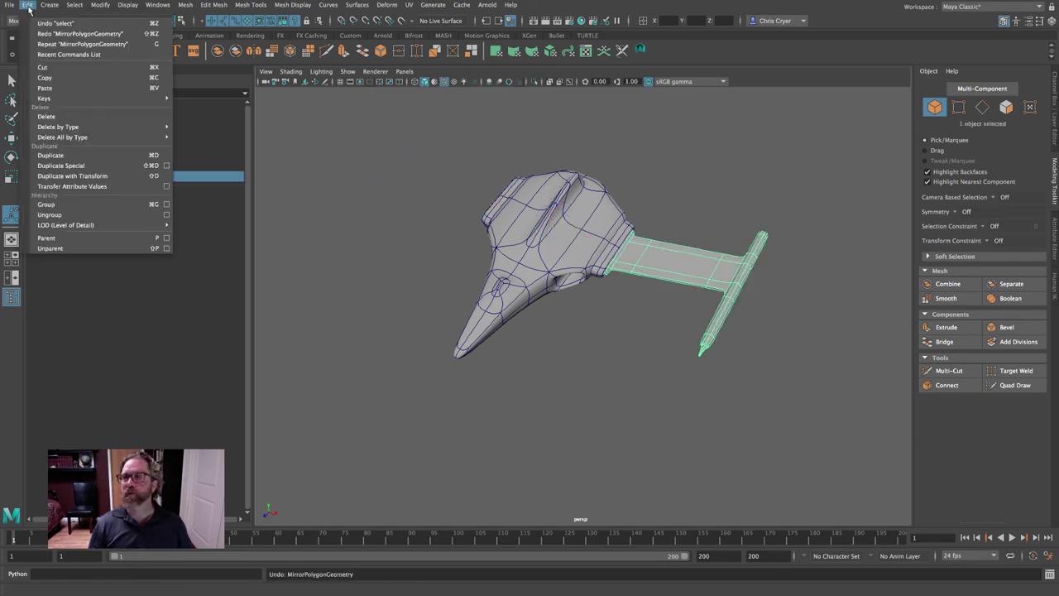
pyautogui.click(46, 204)
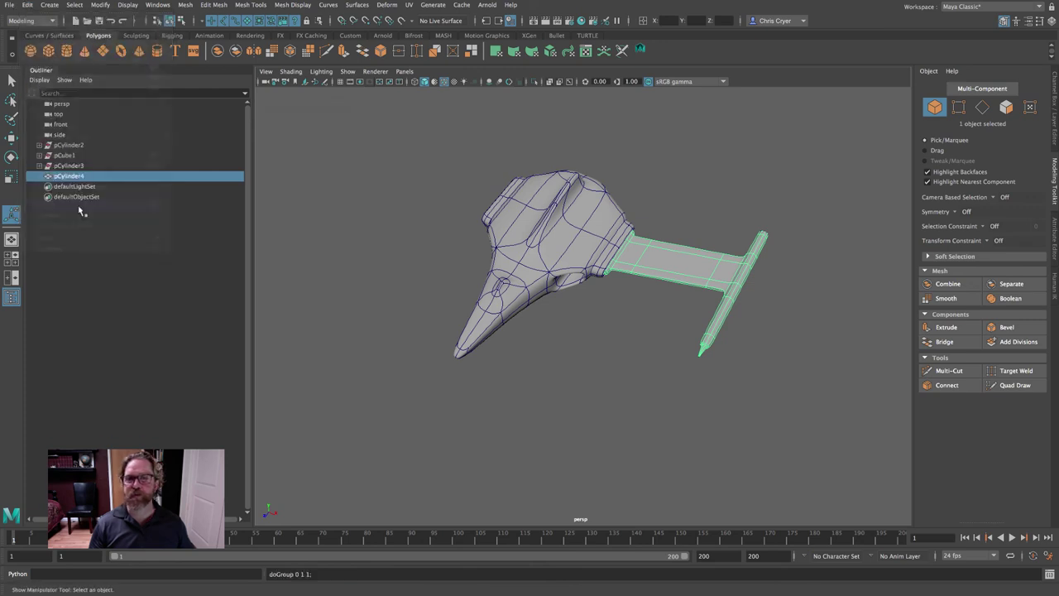
pyautogui.click(28, 5)
pyautogui.moveTo(128, 139)
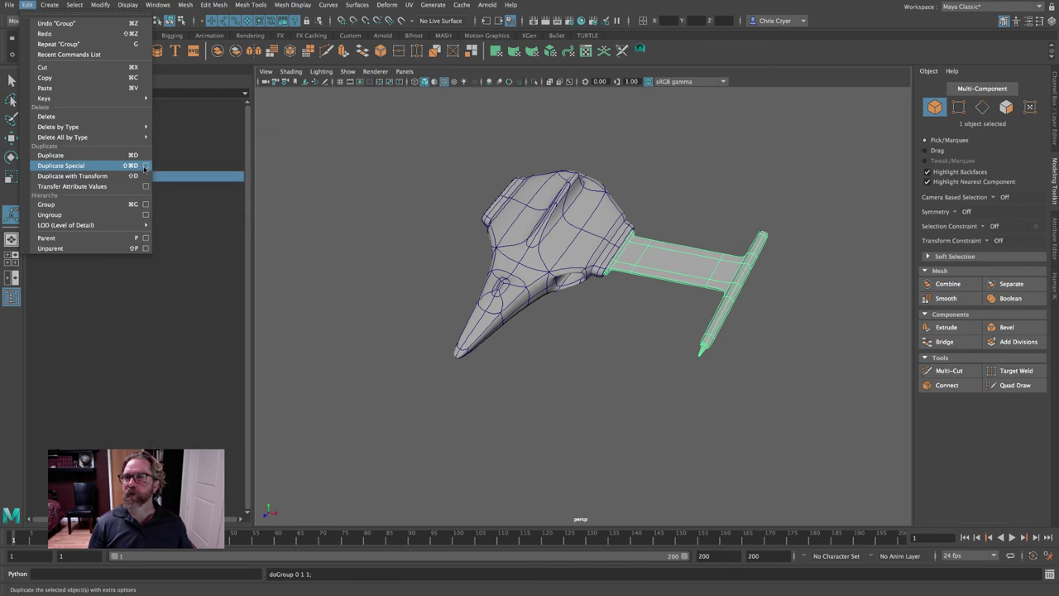
pyautogui.click(146, 166)
pyautogui.click(363, 211)
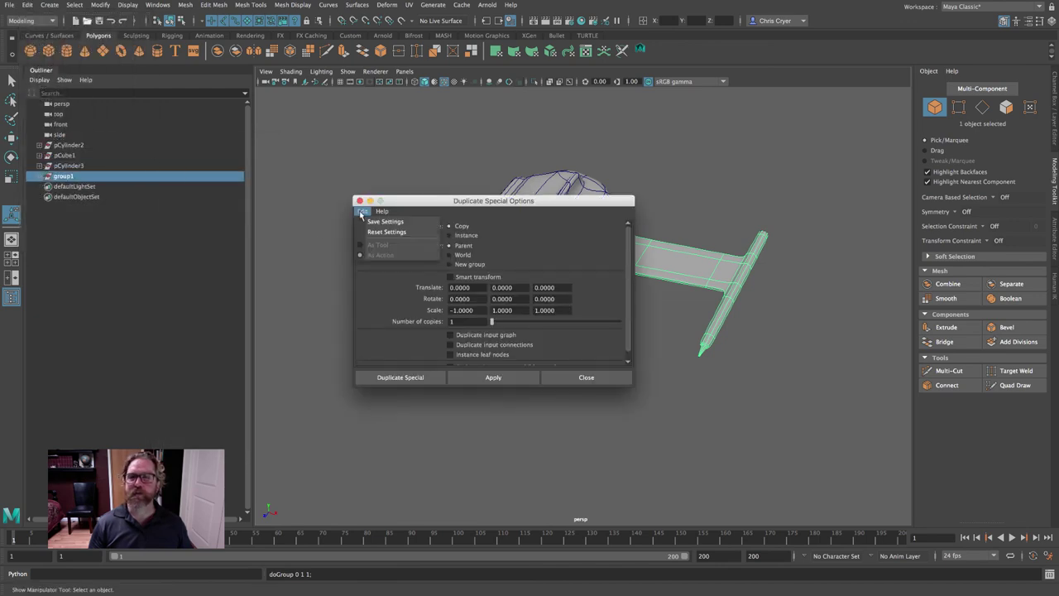
pyautogui.click(382, 233)
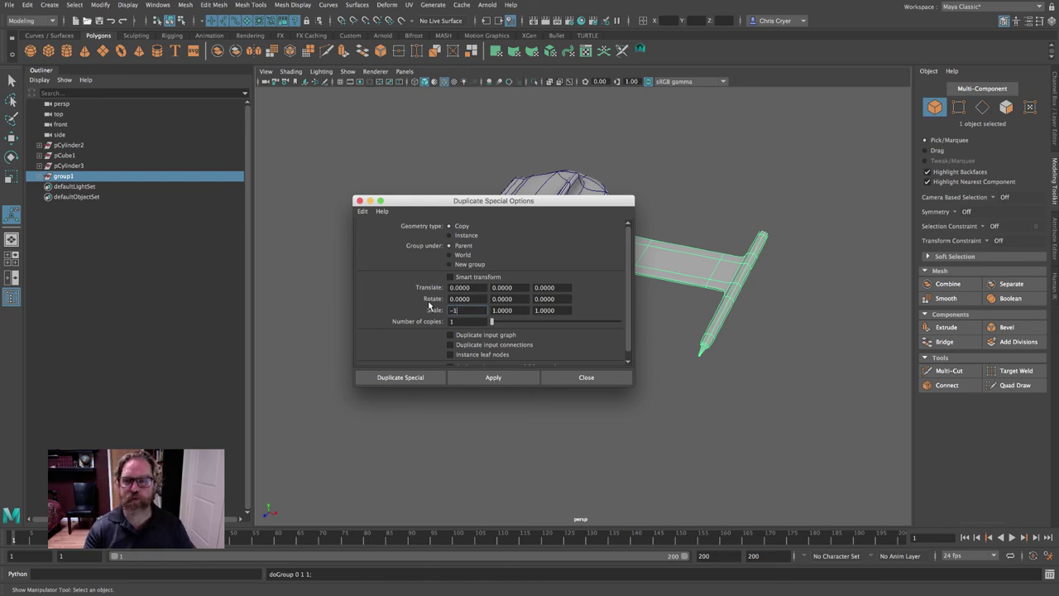
pyautogui.click(418, 375)
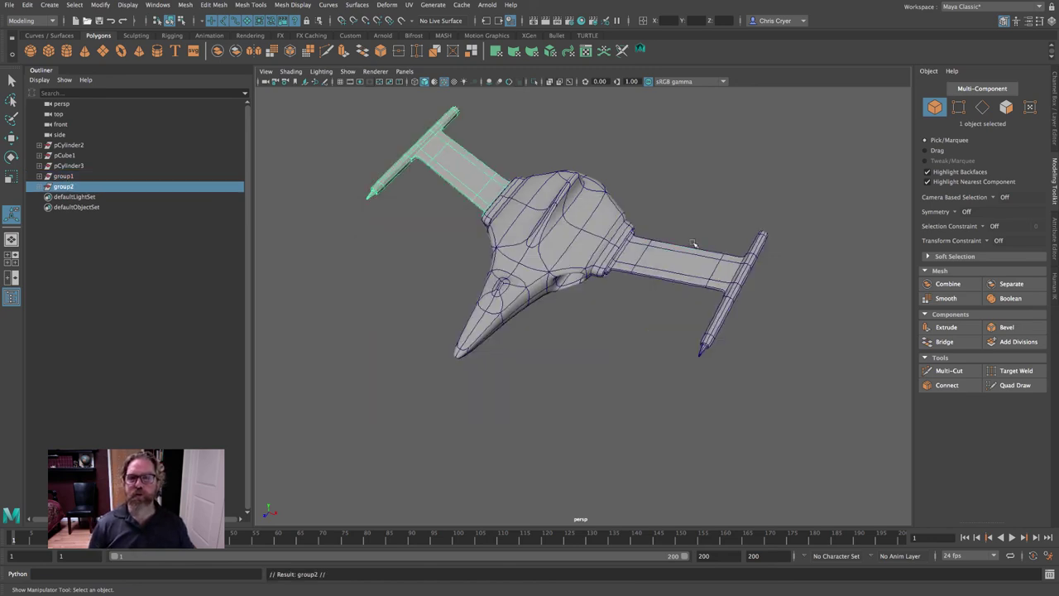
pyautogui.click(728, 174)
pyautogui.keyDown('alt'); pyautogui.moveTo(728, 174); pyautogui.dragTo(744, 215); pyautogui.keyUp('alt')
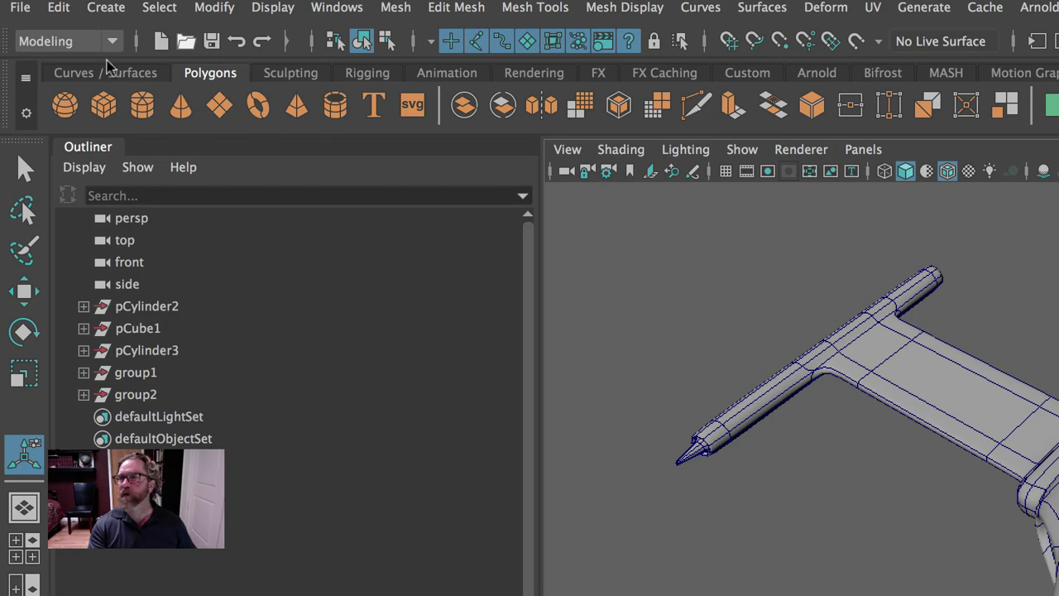
# Delete the construction history of all objects in the scene
pyautogui.click(59, 7)
pyautogui.moveTo(202, 289)
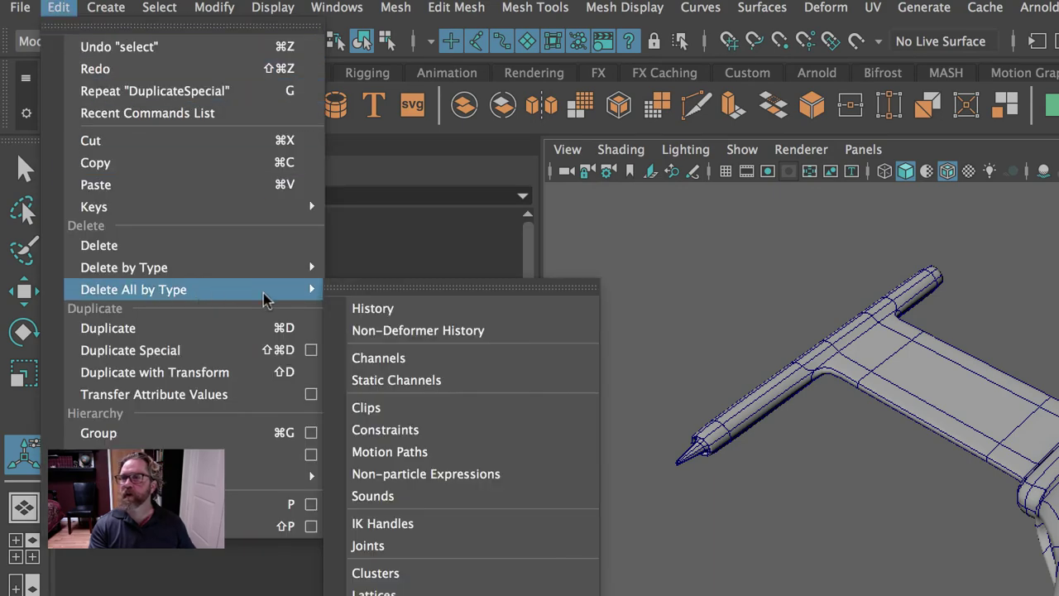
pyautogui.click(391, 310)
# Check the remaining scene nodes and delete the leftover pCube1 node
pyautogui.click(158, 314)
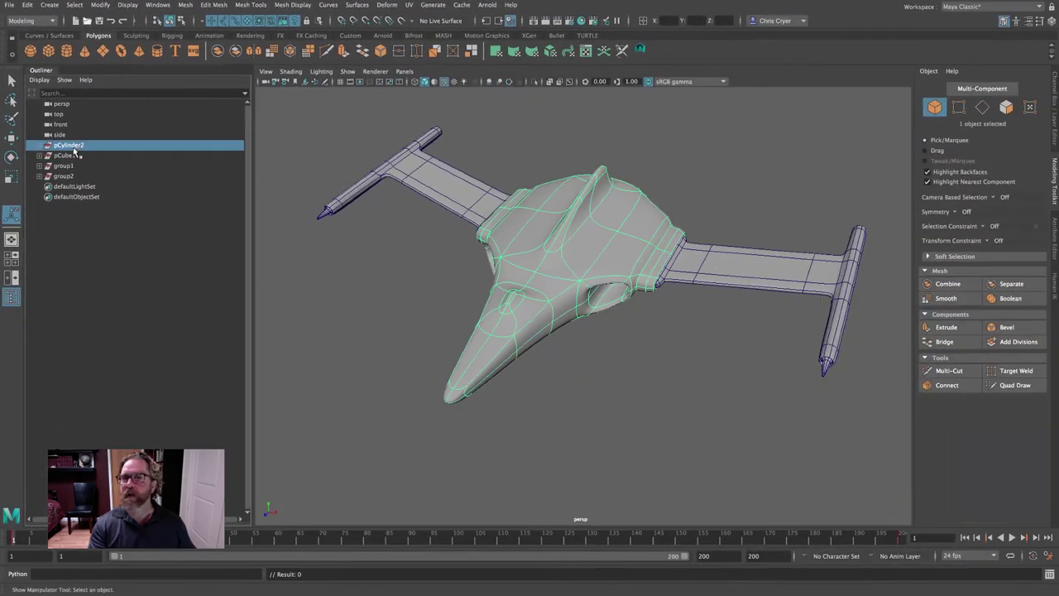
pyautogui.click(67, 156)
pyautogui.click(68, 165)
pyautogui.click(68, 157)
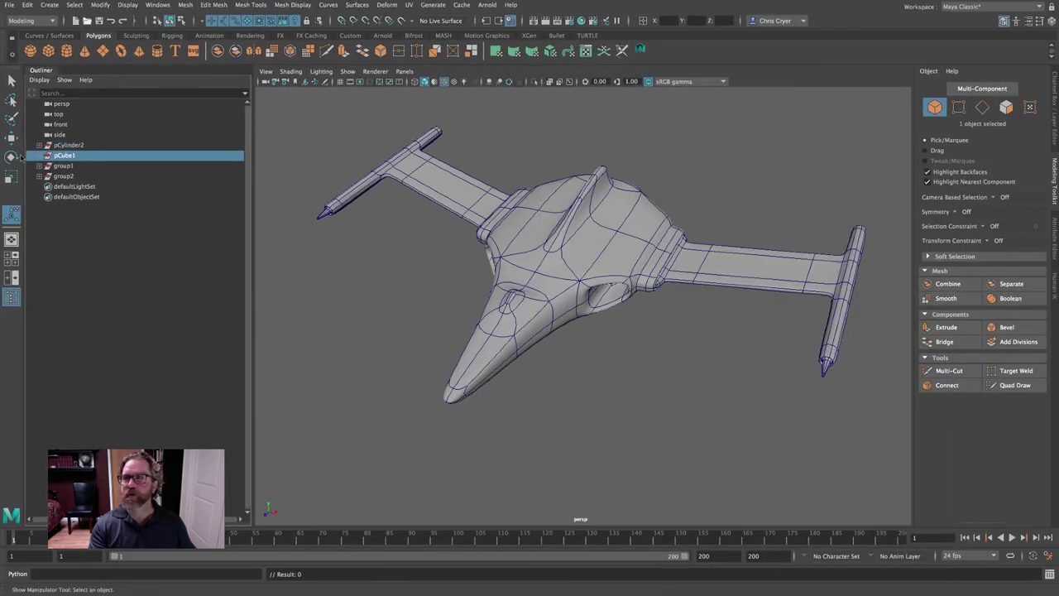
pyautogui.press('Delete')
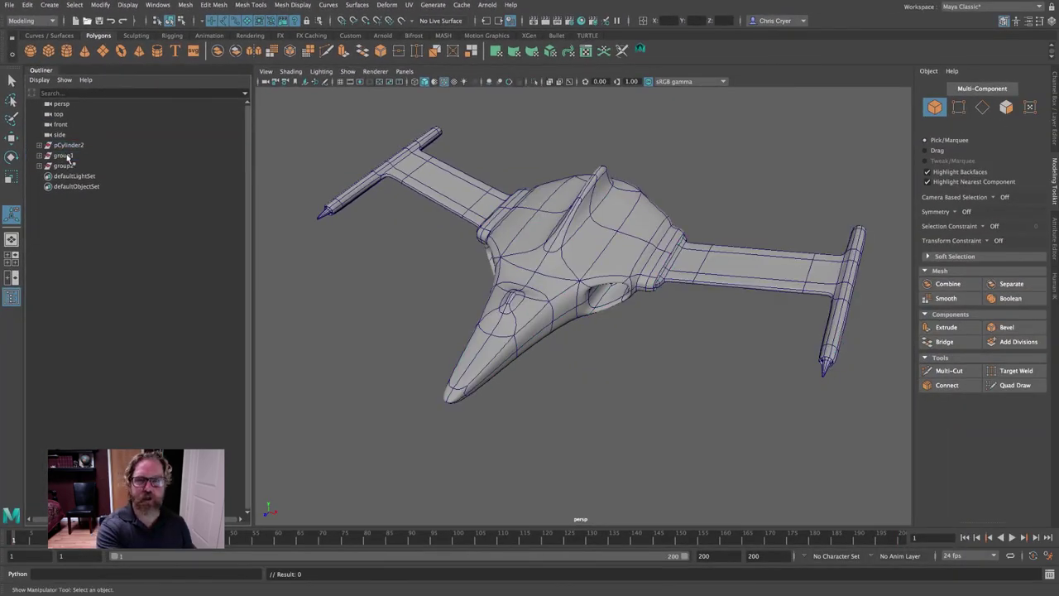
# Expand the pCylinder2, group1 and group2 nodes and check the meshes nested inside them
pyautogui.click(39, 155)
pyautogui.click(39, 176)
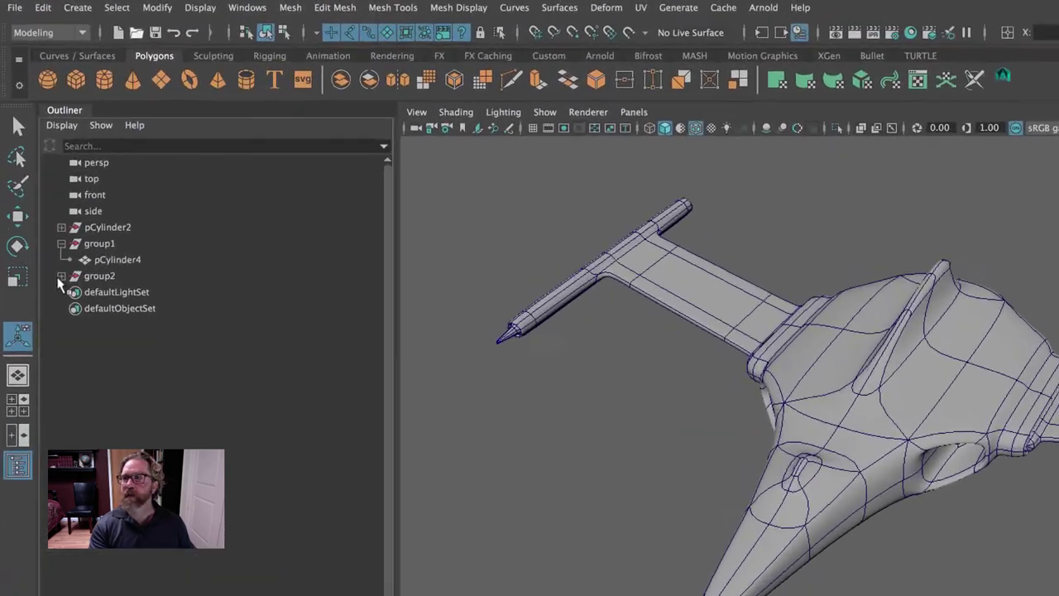
pyautogui.click(83, 310)
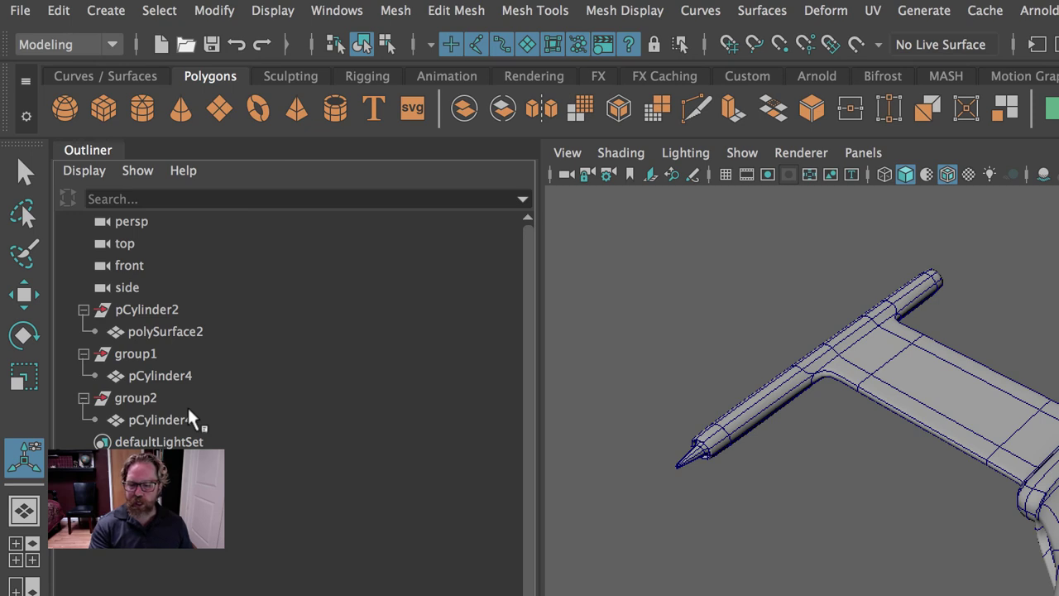
pyautogui.click(174, 333)
pyautogui.keyDown('ctrl'); pyautogui.click(178, 379); pyautogui.keyUp('ctrl')
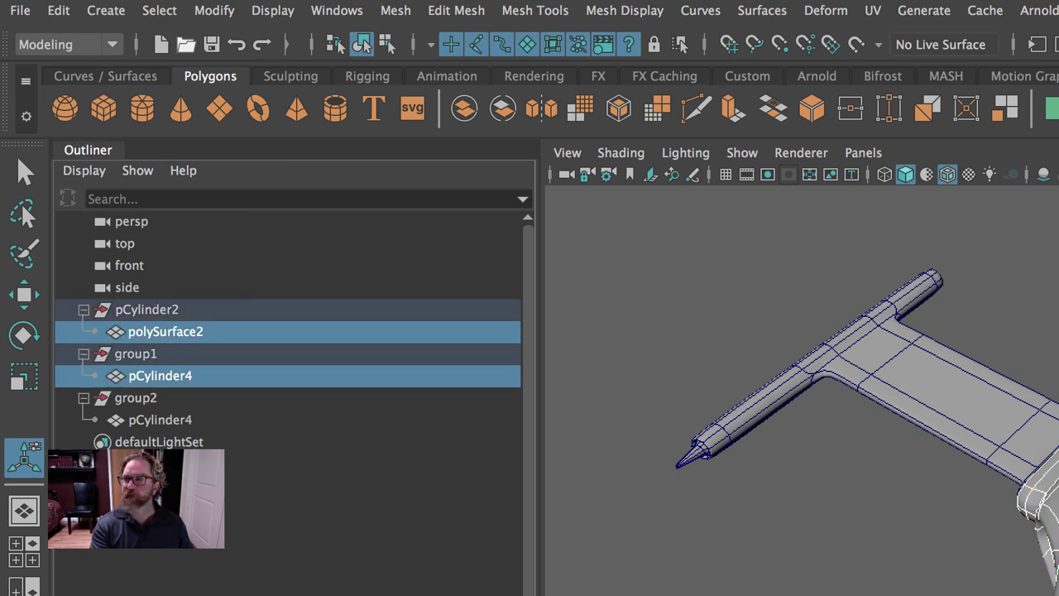
pyautogui.keyDown('ctrl'); pyautogui.click(166, 421); pyautogui.keyUp('ctrl')
pyautogui.click(161, 333)
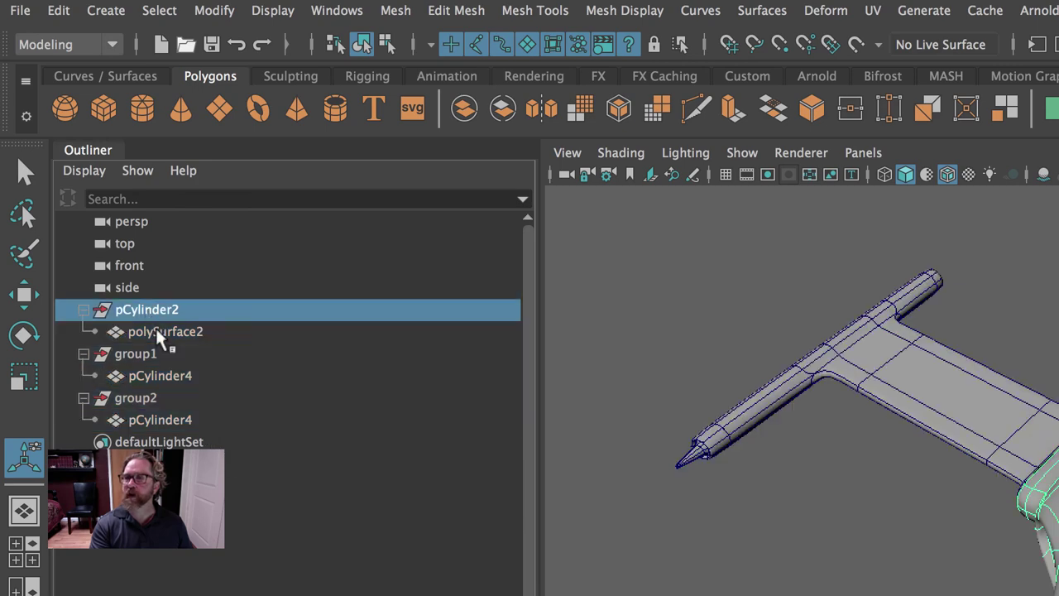
pyautogui.keyDown('shift'); pyautogui.click(169, 417); pyautogui.keyUp('shift')
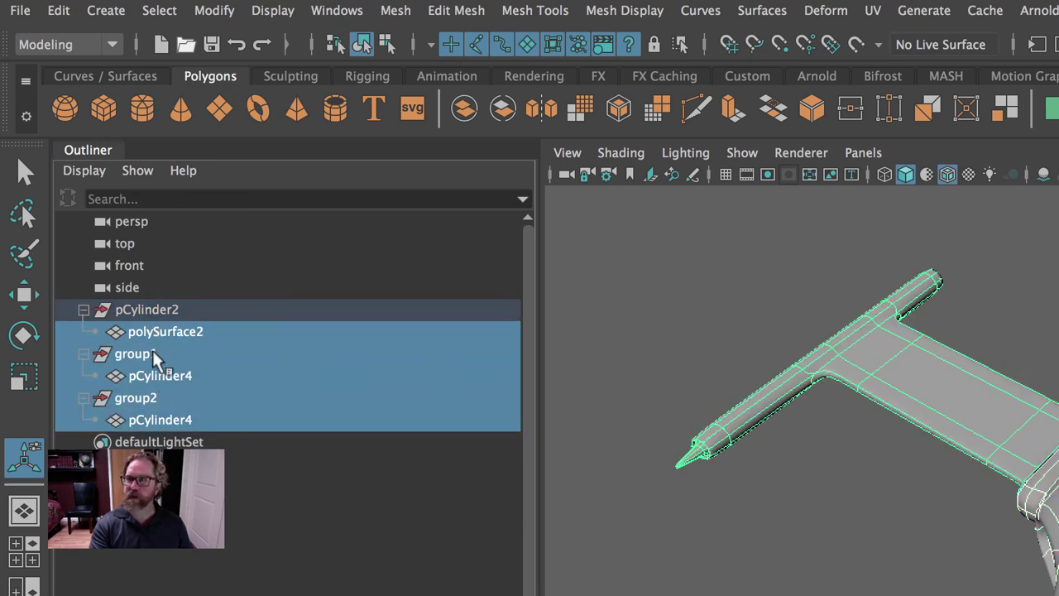
# Ungroup pCylinder2, group1 and group2 together to place the hull and both wing meshes directly at scene level
pyautogui.click(148, 311)
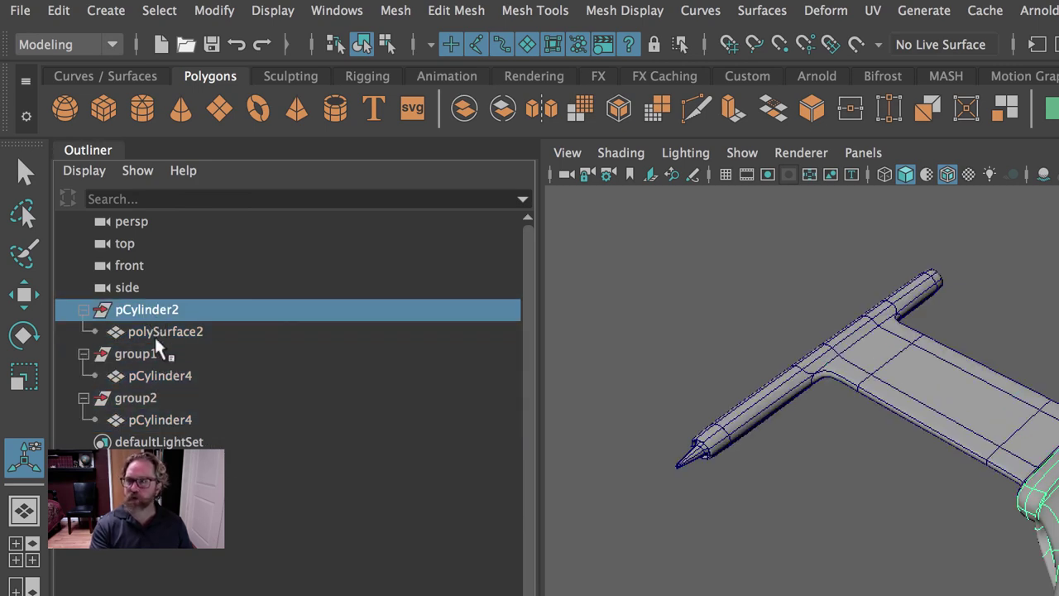
pyautogui.keyDown('ctrl'); pyautogui.click(142, 355); pyautogui.keyUp('ctrl')
pyautogui.keyDown('ctrl'); pyautogui.click(136, 400); pyautogui.keyUp('ctrl')
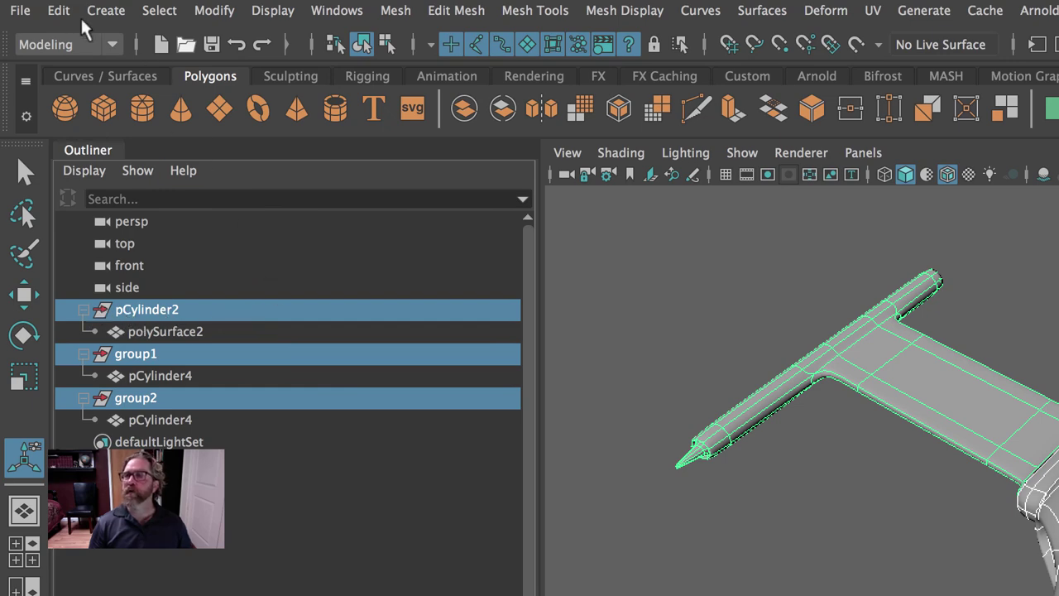
pyautogui.click(58, 13)
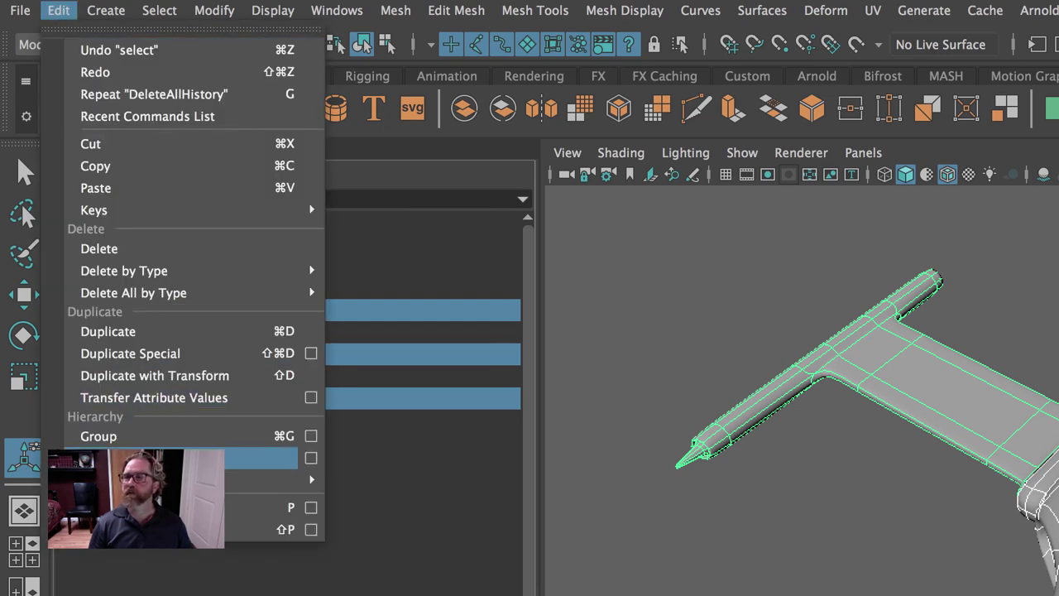
pyautogui.click(166, 458)
pyautogui.click(668, 310)
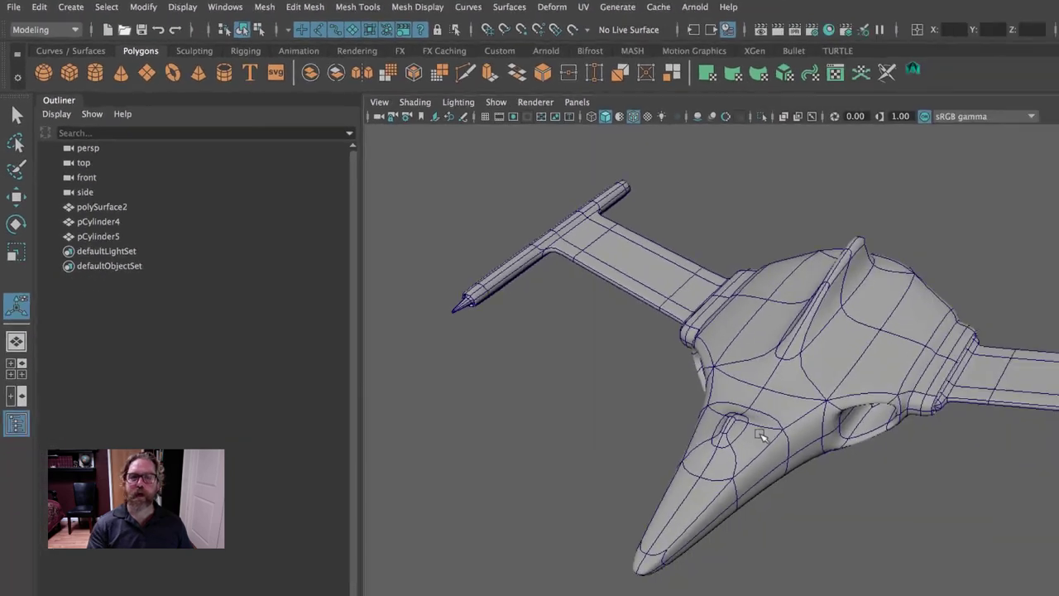
# Check that the wings can be selected separately, and examine the ship's hull and wing joints from several angles
pyautogui.keyDown('alt'); pyautogui.moveTo(629, 347); pyautogui.dragTo(655, 298); pyautogui.keyUp('alt')
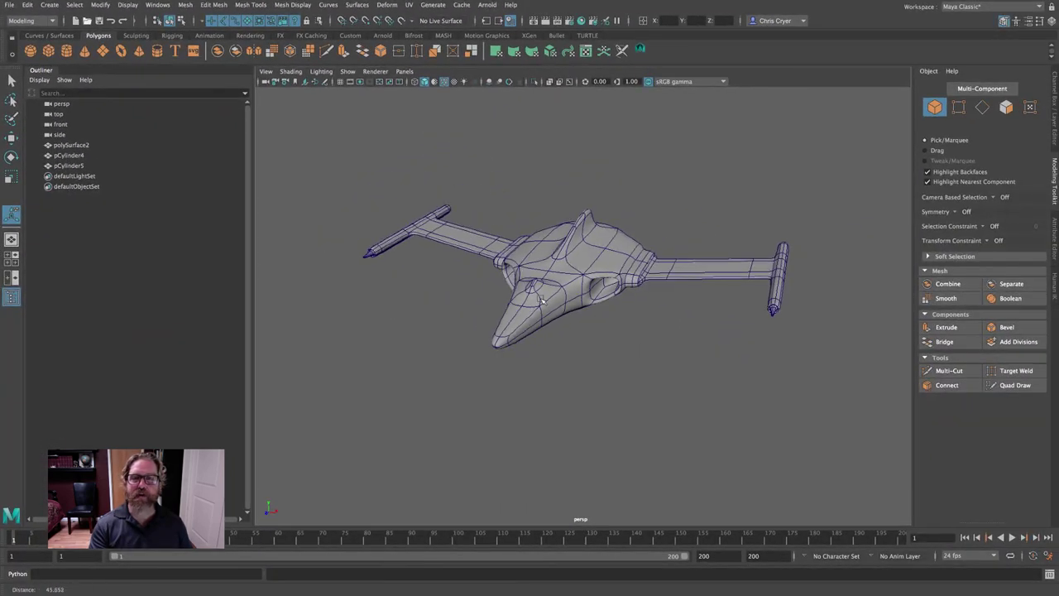
pyautogui.click(660, 268)
pyautogui.click(492, 203)
pyautogui.keyDown('alt'); pyautogui.moveTo(492, 203); pyautogui.dragTo(527, 265); pyautogui.keyUp('alt')
pyautogui.keyDown('alt'); pyautogui.moveTo(428, 282); pyautogui.dragTo(588, 312, button='right'); pyautogui.keyUp('alt')
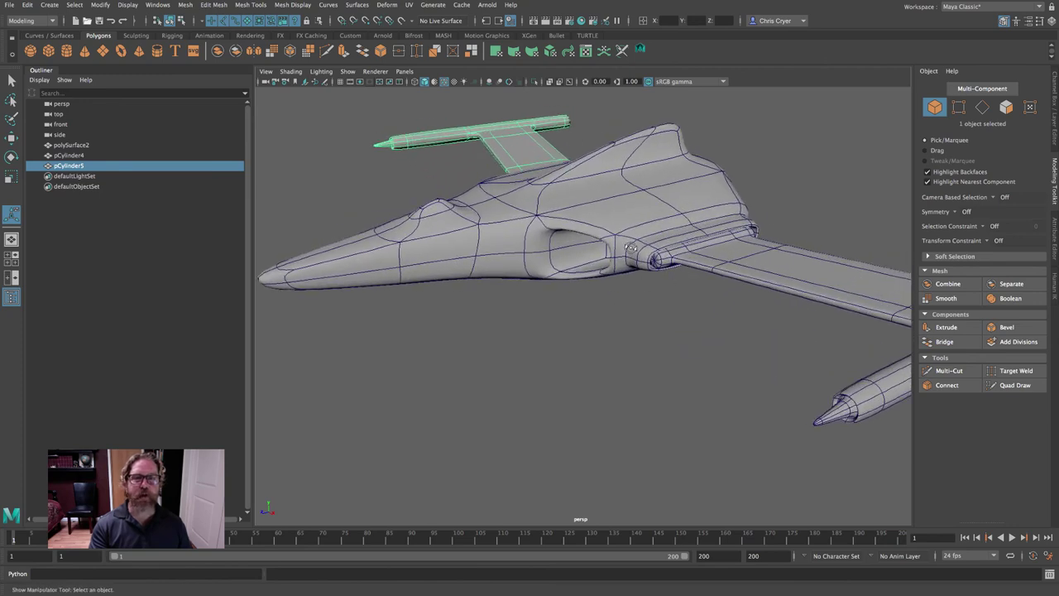
pyautogui.keyDown('alt'); pyautogui.moveTo(630, 248); pyautogui.dragTo(719, 298); pyautogui.keyUp('alt')
pyautogui.keyDown('alt'); pyautogui.moveTo(720, 298); pyautogui.dragTo(690, 297, button='right'); pyautogui.keyUp('alt')
pyautogui.keyDown('alt'); pyautogui.moveTo(690, 296); pyautogui.dragTo(672, 274, button='middle'); pyautogui.keyUp('alt')
pyautogui.keyDown('alt'); pyautogui.moveTo(673, 275); pyautogui.dragTo(802, 265); pyautogui.keyUp('alt')
pyautogui.keyDown('alt'); pyautogui.moveTo(758, 272); pyautogui.dragTo(666, 278, button='right'); pyautogui.keyUp('alt')
pyautogui.keyDown('alt'); pyautogui.moveTo(666, 278); pyautogui.dragTo(699, 282, button='middle'); pyautogui.keyUp('alt')
pyautogui.keyDown('alt'); pyautogui.moveTo(690, 255); pyautogui.dragTo(680, 296); pyautogui.keyUp('alt')
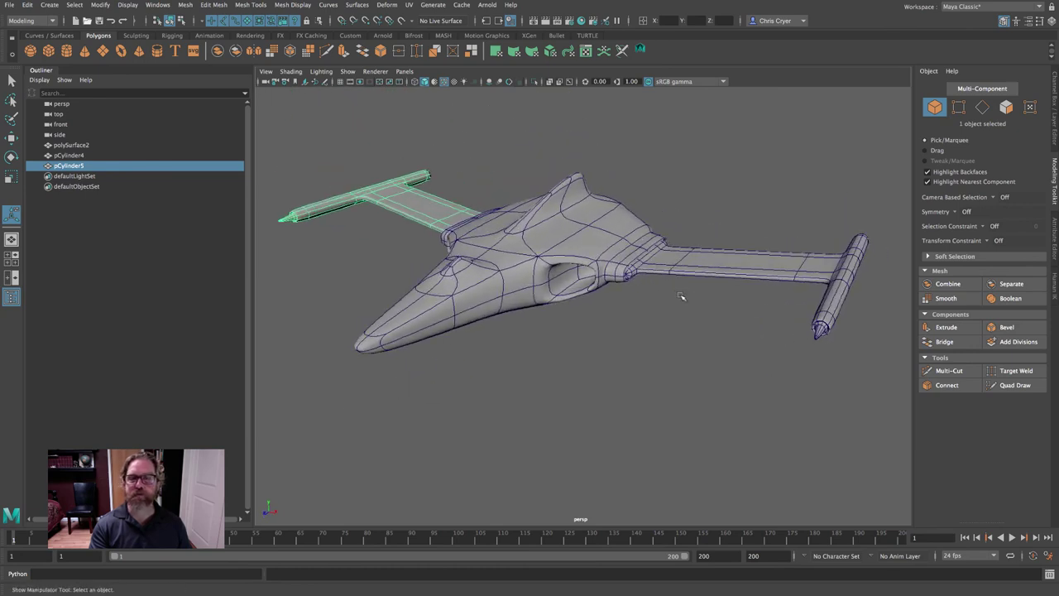